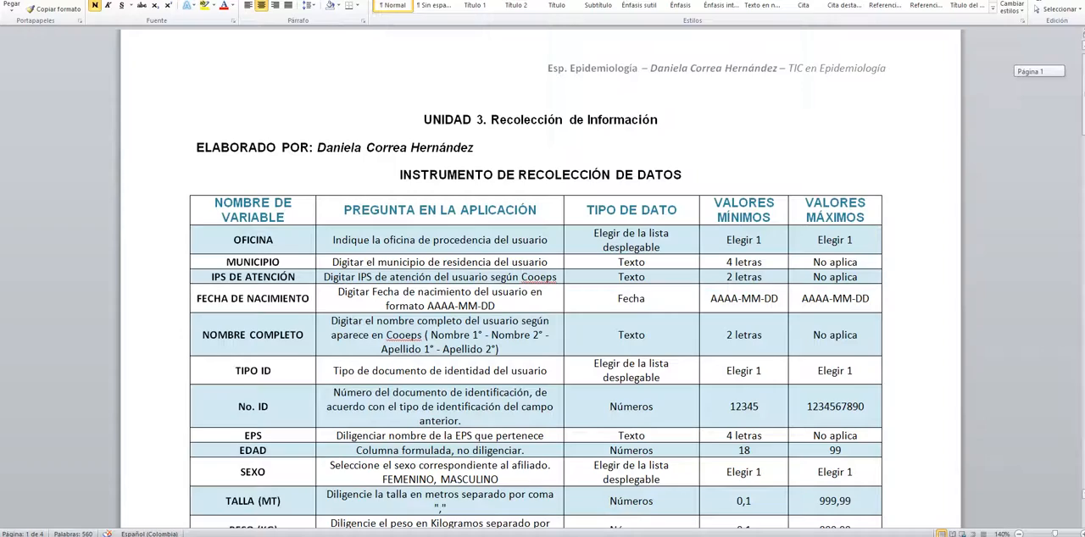
# Step: Look over the user interface mockup in the Word document, switch to Google Forms and create a blank form
pyautogui.moveTo(1078, 64); pyautogui.dragTo(1080, 412)
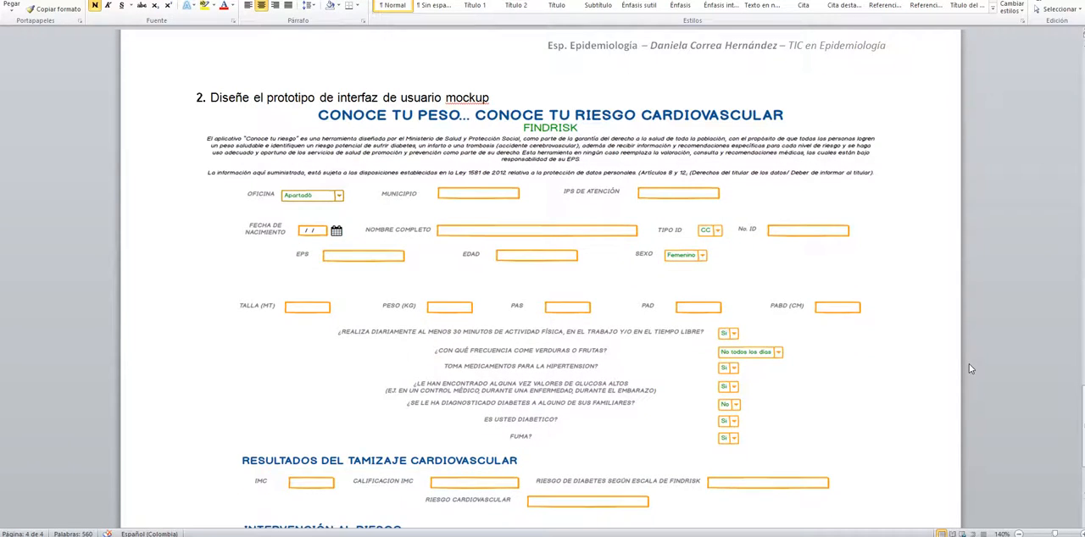
pyautogui.moveTo(1082, 411); pyautogui.dragTo(1082, 412)
pyautogui.moveTo(151, 536)
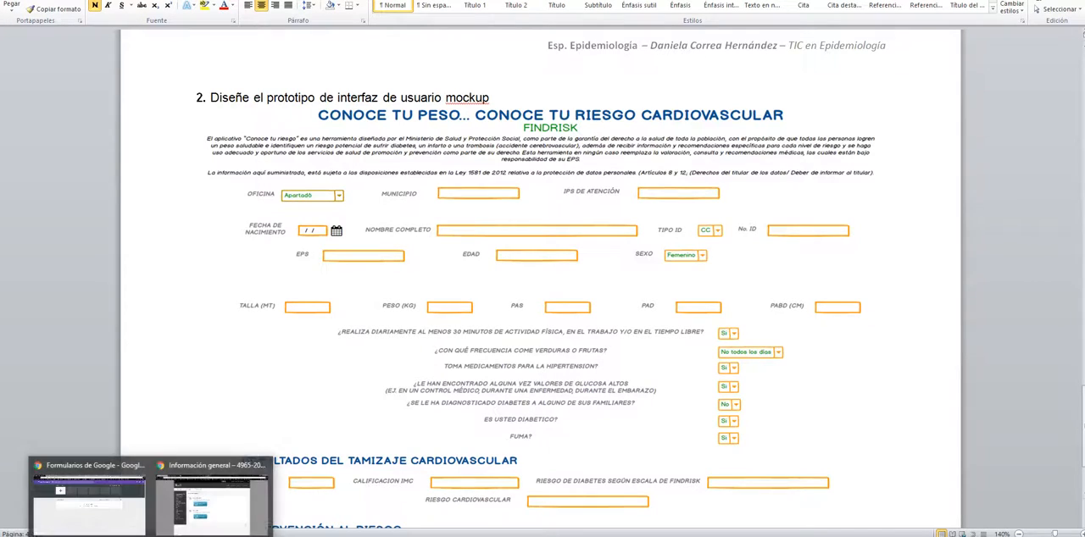
pyautogui.click(128, 510)
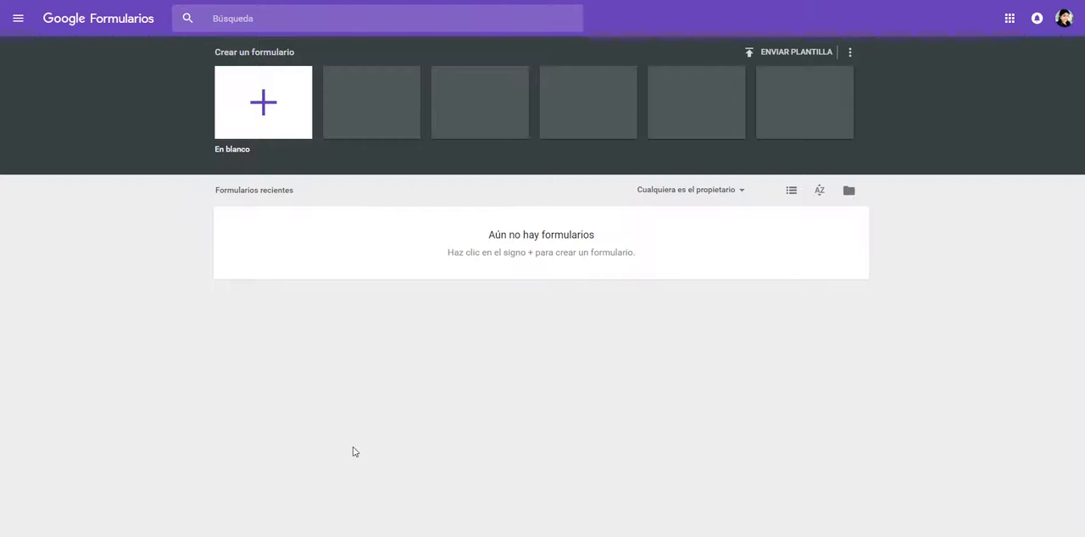
pyautogui.click(258, 103)
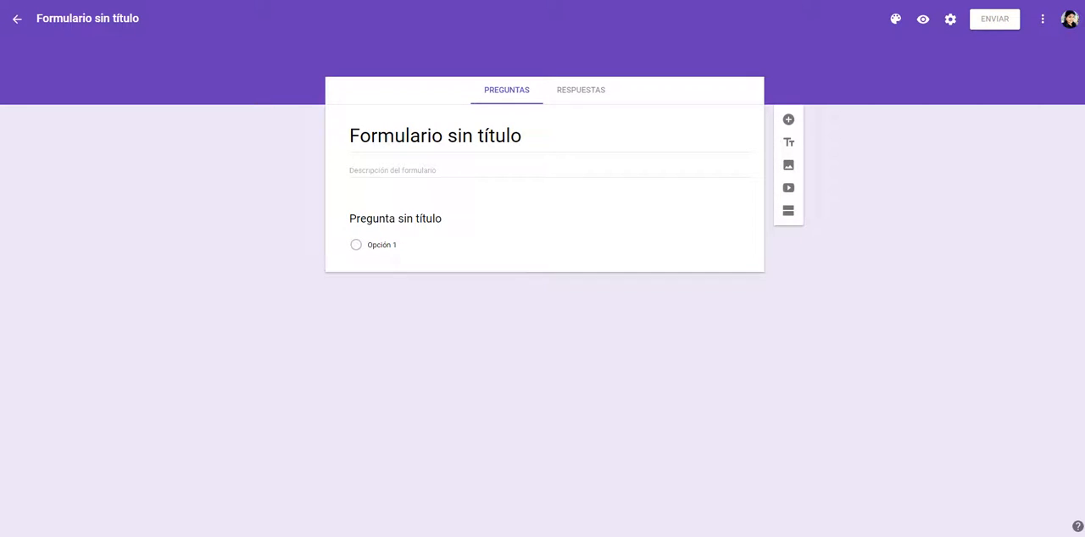
# Step: Title the form "CONOCE TU PESO... CONOEC TU RIESGO CARDIOVASCULAR", following the mockup in the Word document
pyautogui.moveTo(234, 536)
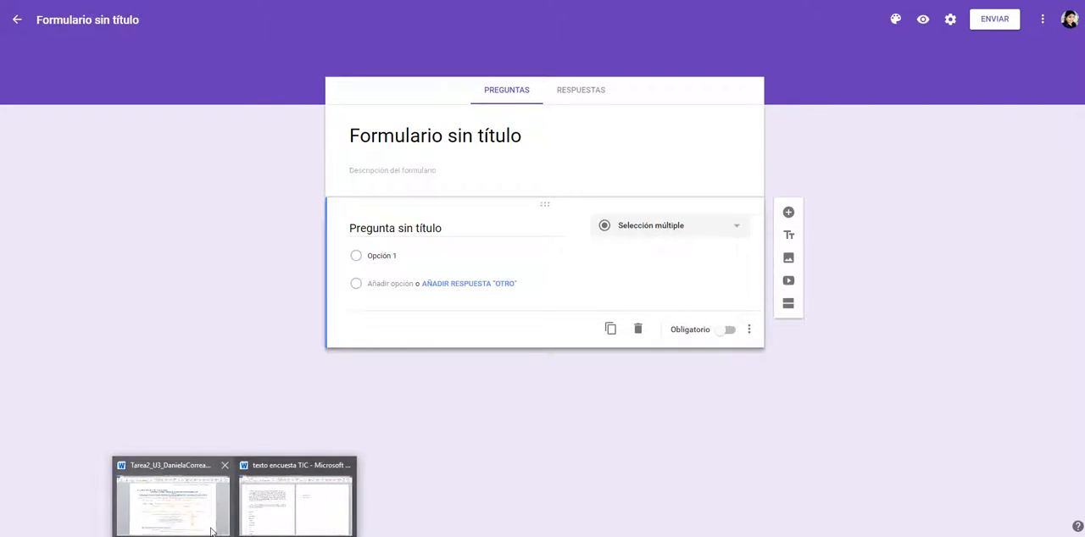
pyautogui.click(173, 500)
pyautogui.moveTo(1083, 415); pyautogui.dragTo(1060, 386)
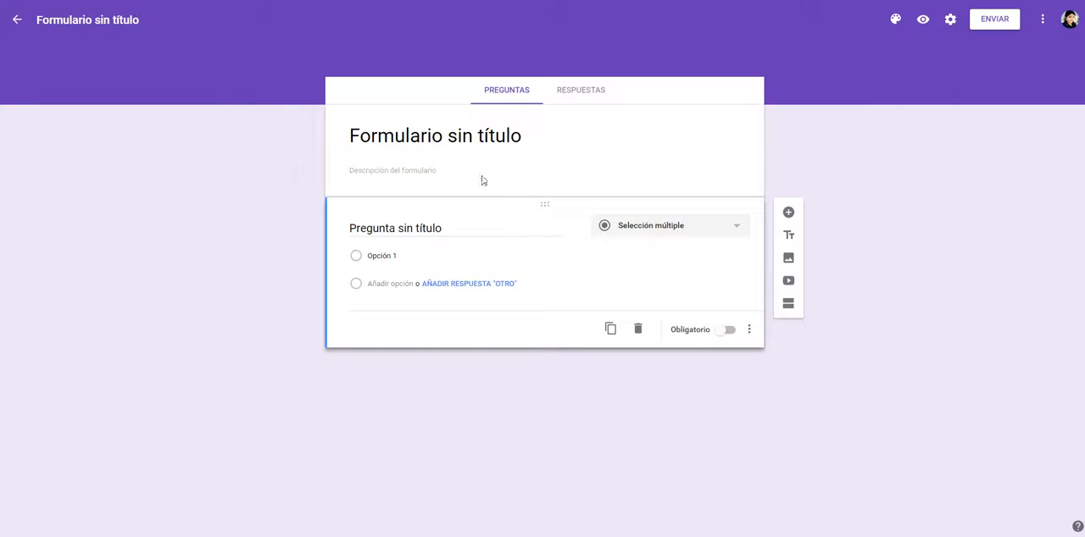
pyautogui.click(445, 147)
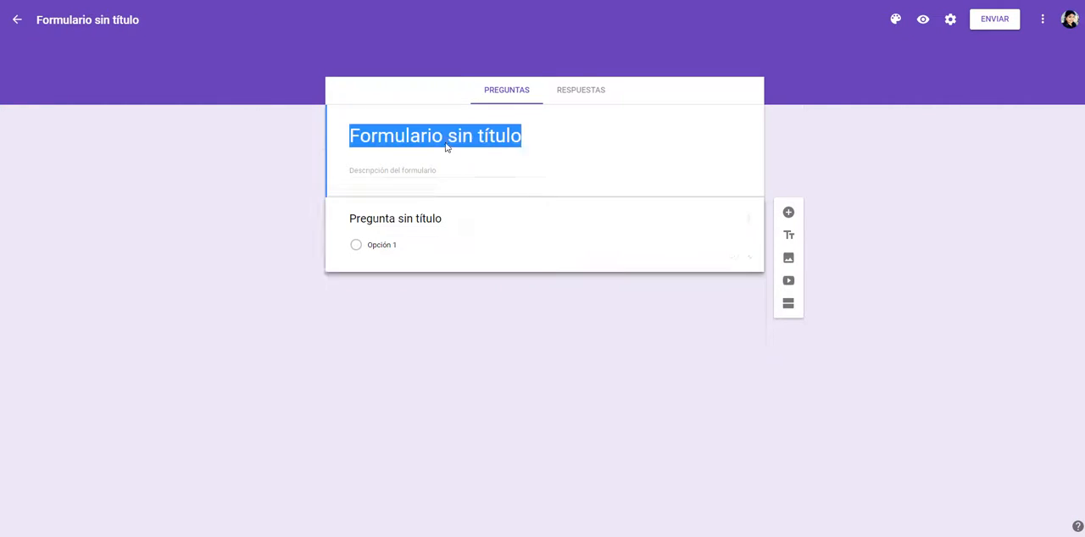
pyautogui.press('BackSpace')
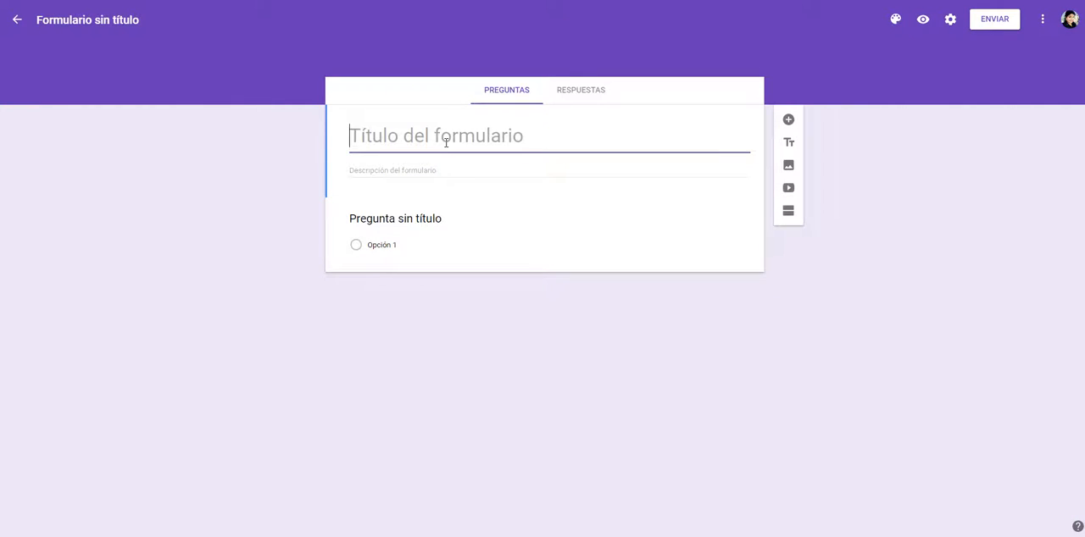
pyautogui.write('CONOCE TU ')
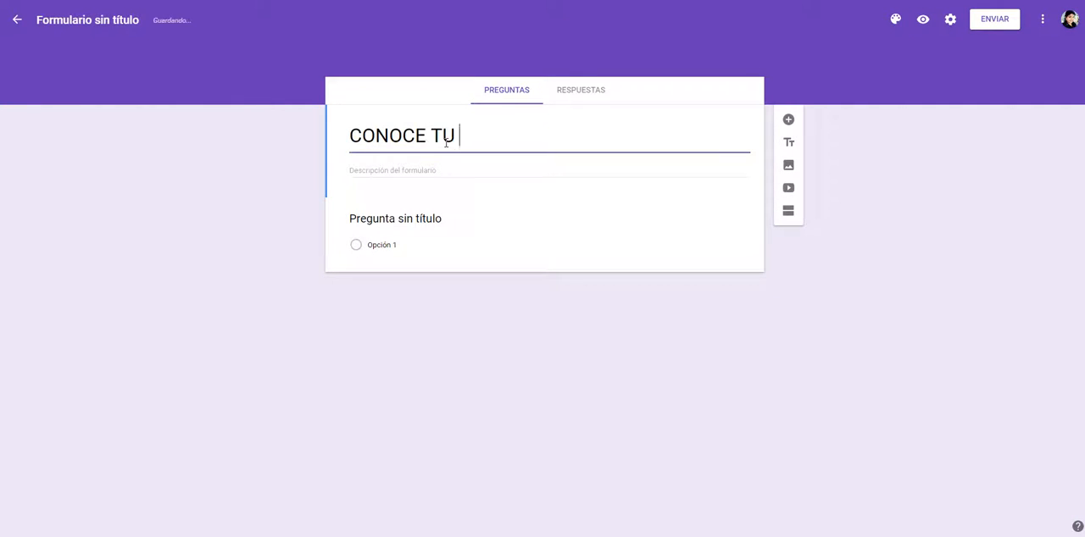
pyautogui.write('PESO... CONO')
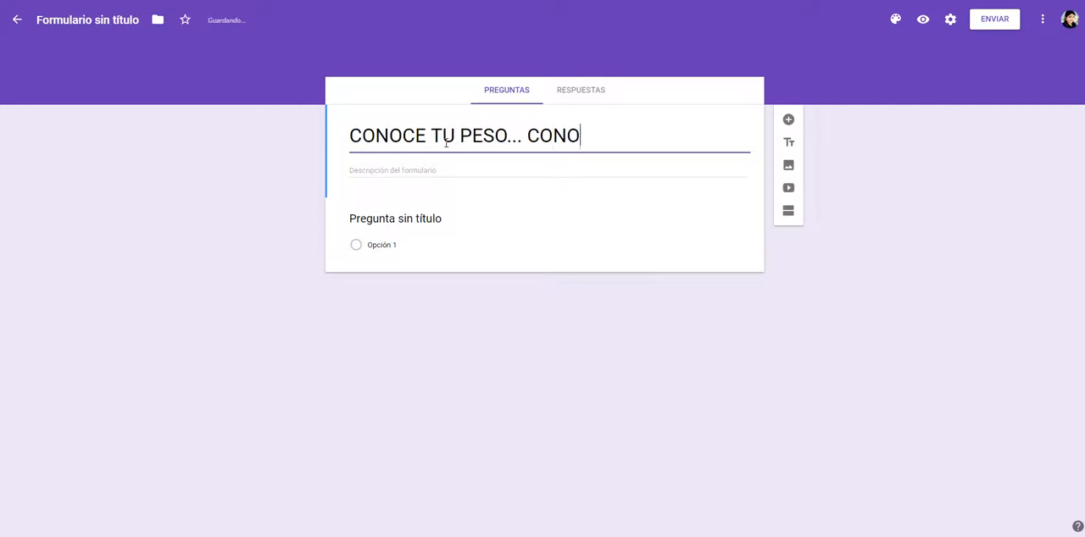
pyautogui.write('EC TU RIESGO CA')
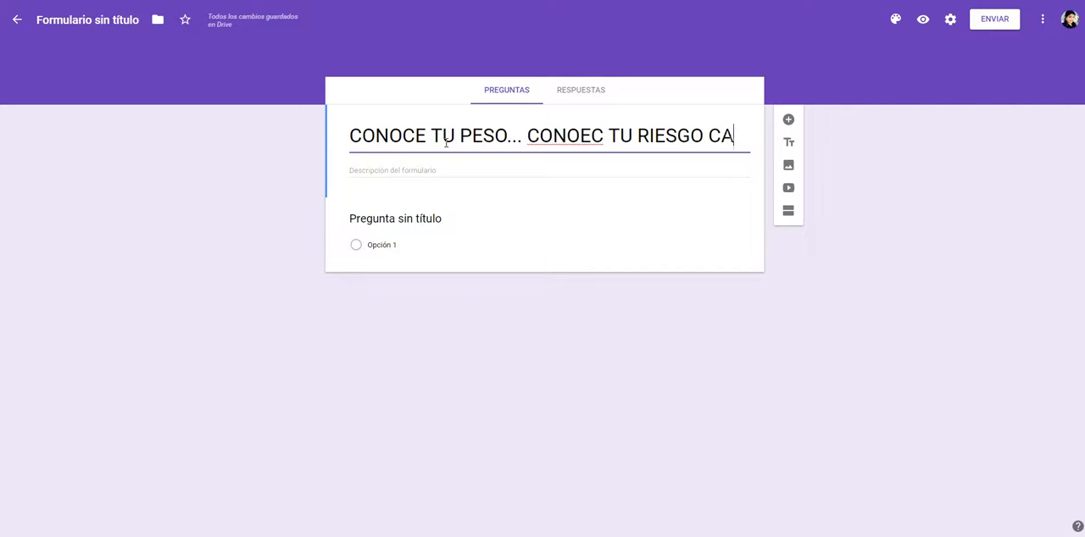
pyautogui.write('RDIOVASR')
pyautogui.press('BackSpace')
pyautogui.write('C')
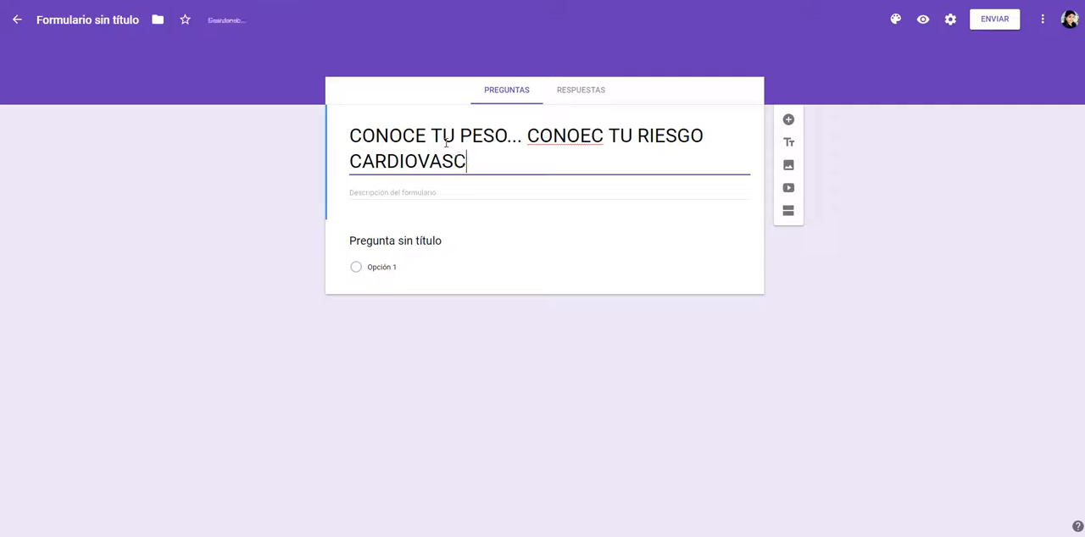
pyautogui.write('ULAR')
# Step: Copy the two introductory paragraphs from the Word document "texto encuesta TIC" into the Google Forms form description
pyautogui.click(234, 535)
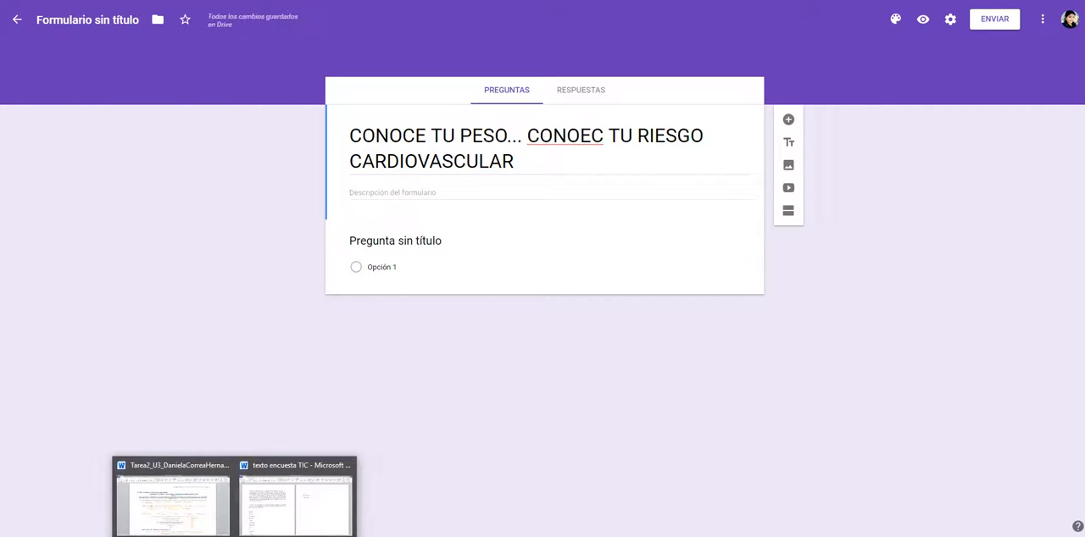
pyautogui.click(264, 515)
pyautogui.moveTo(198, 269); pyautogui.dragTo(49, 109)
pyautogui.hotkey('ctrl', 'c')
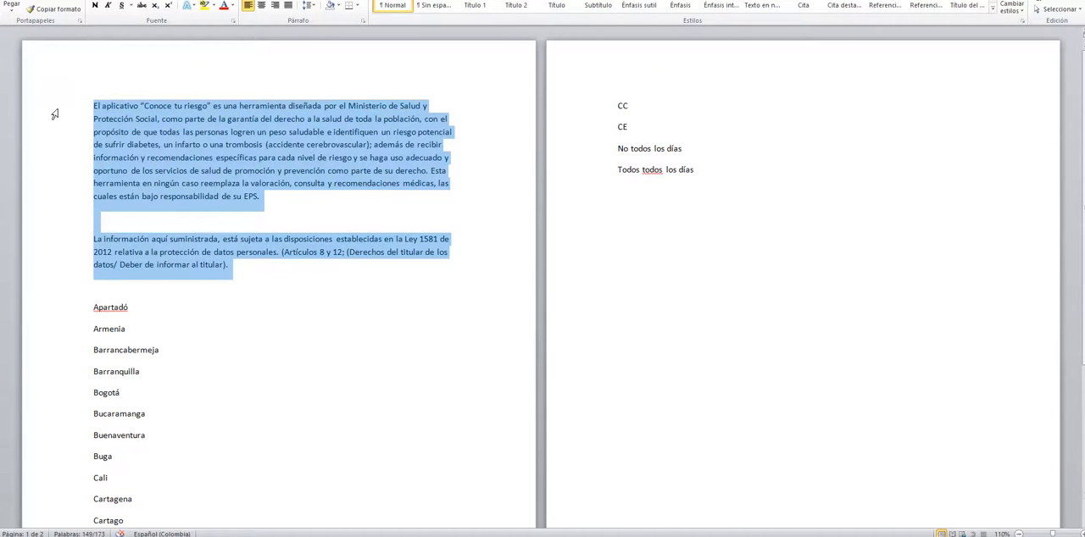
pyautogui.hotkey('alt', 'Tab')
pyautogui.click(441, 192)
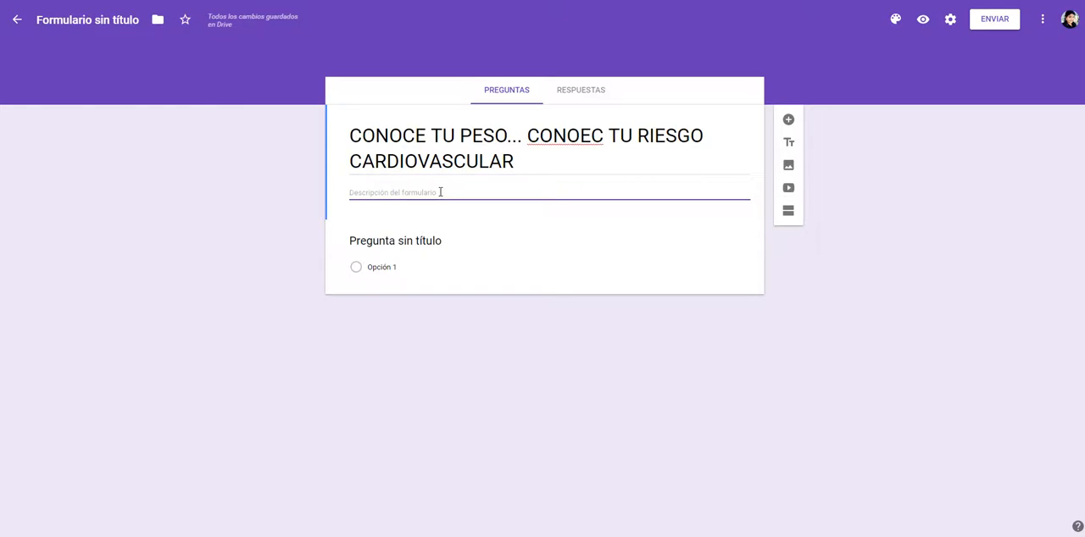
pyautogui.hotkey('ctrl', 'v')
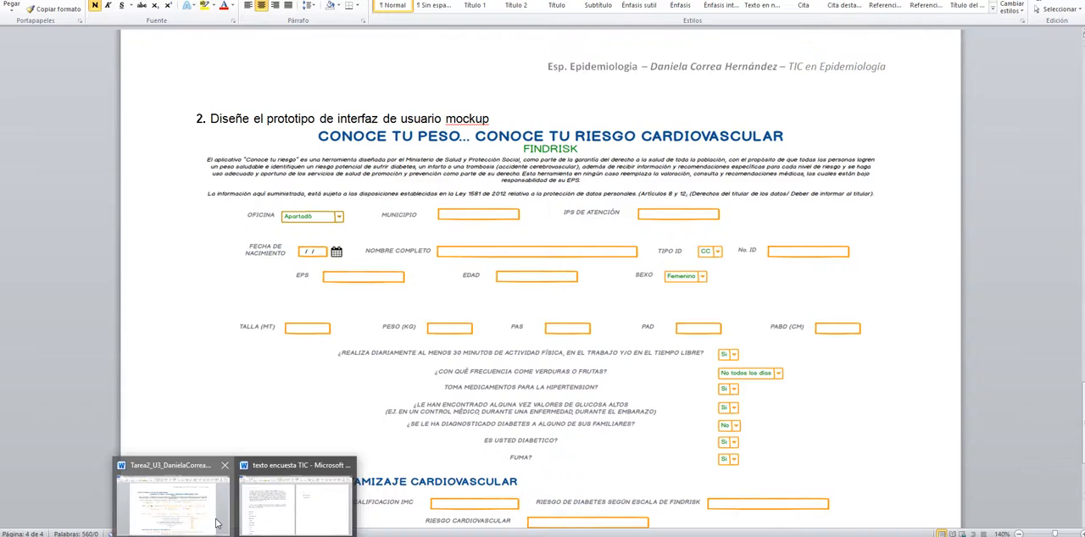
# Step: Name the form's untitled question OFICINA, after the first variable in the Word document's data collection table
pyautogui.click(217, 524)
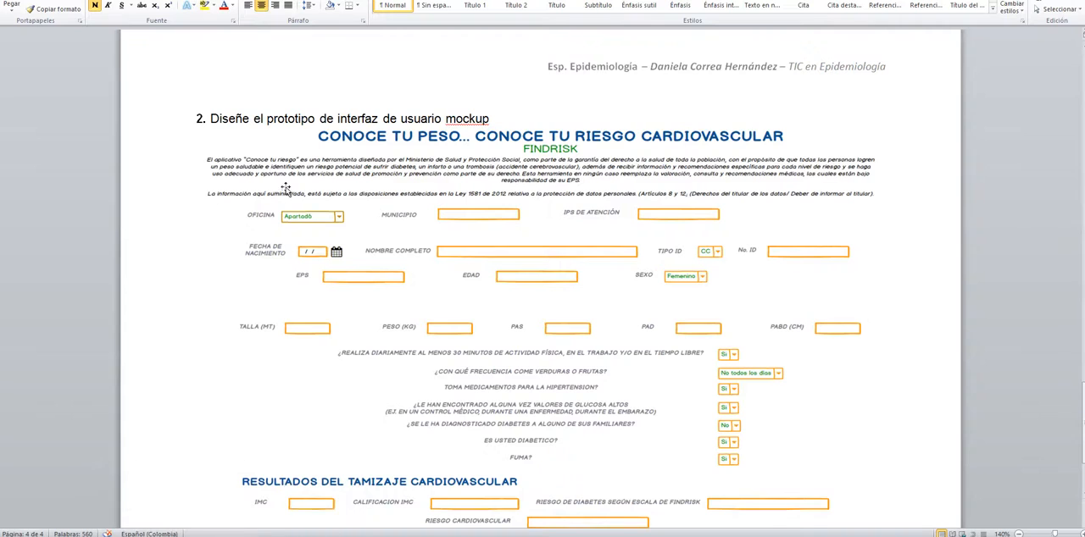
pyautogui.scroll(3, 560, 175)
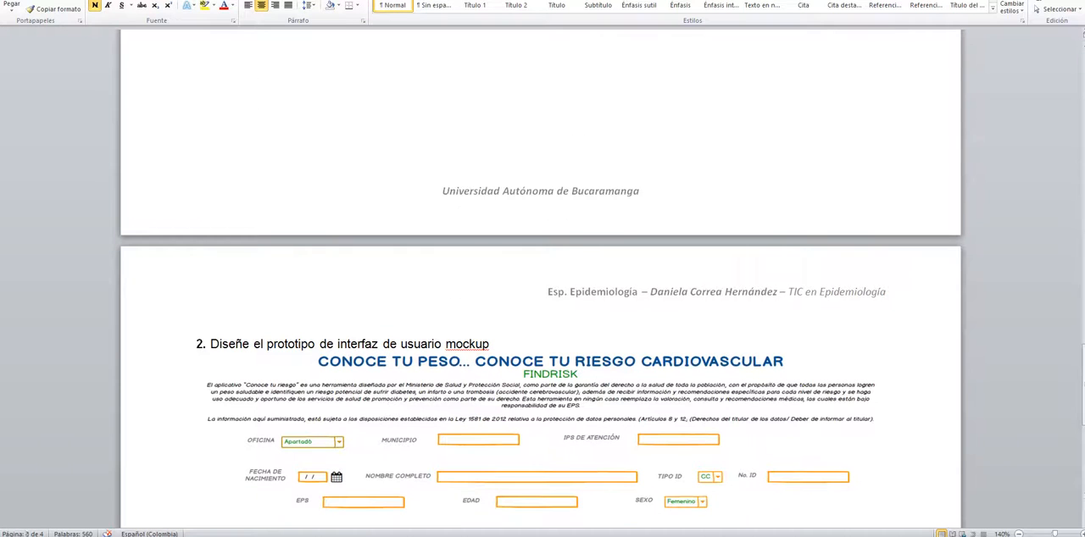
pyautogui.click(613, 314)
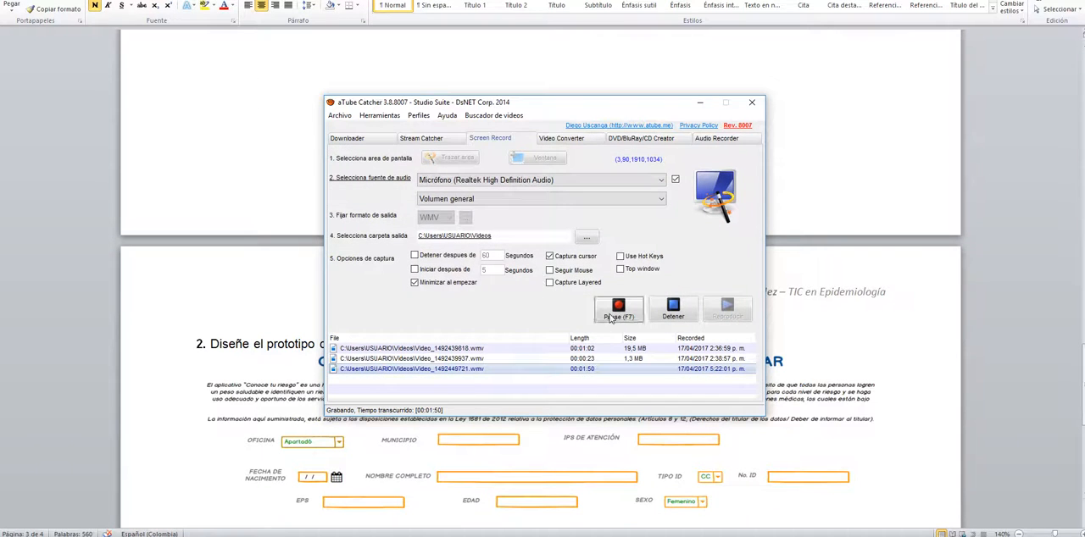
pyautogui.moveTo(1082, 401); pyautogui.dragTo(1080, 158)
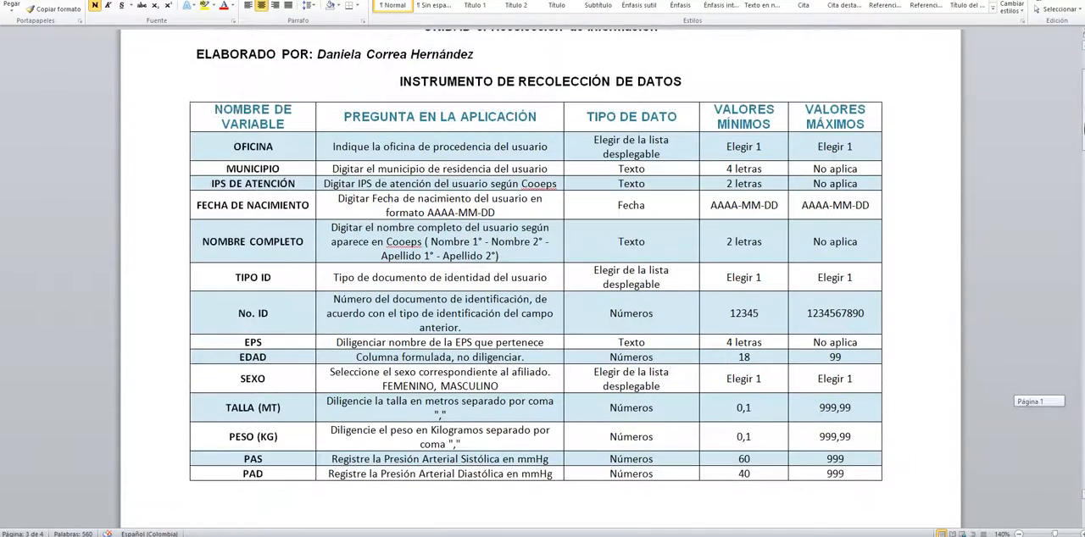
pyautogui.doubleClick(241, 149)
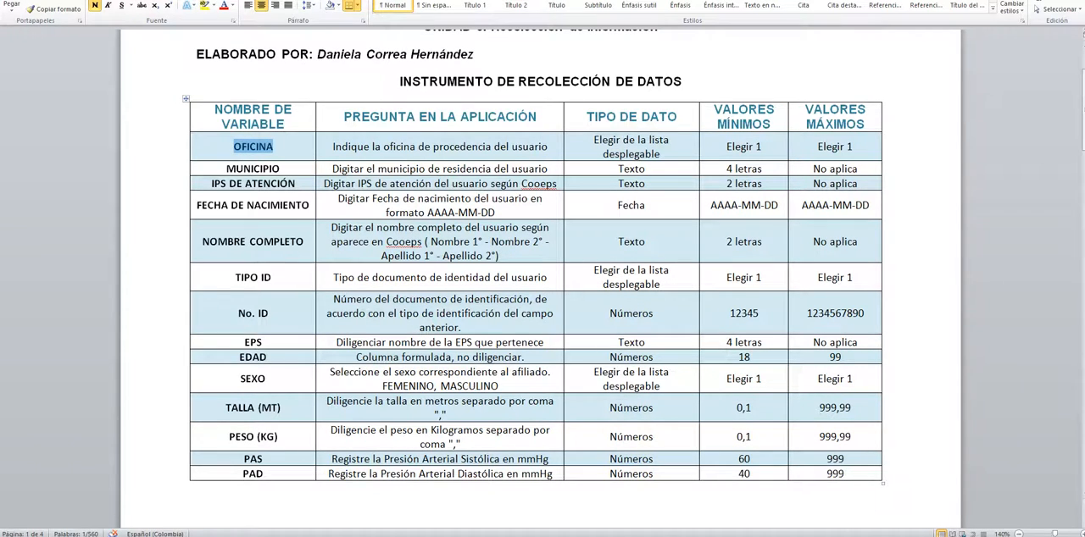
pyautogui.click(145, 512)
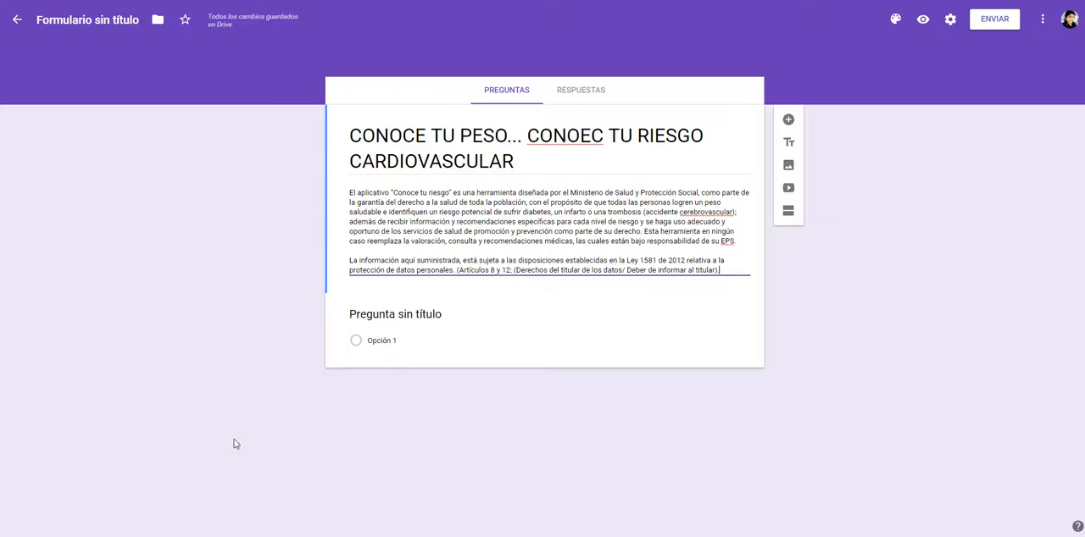
pyautogui.click(387, 324)
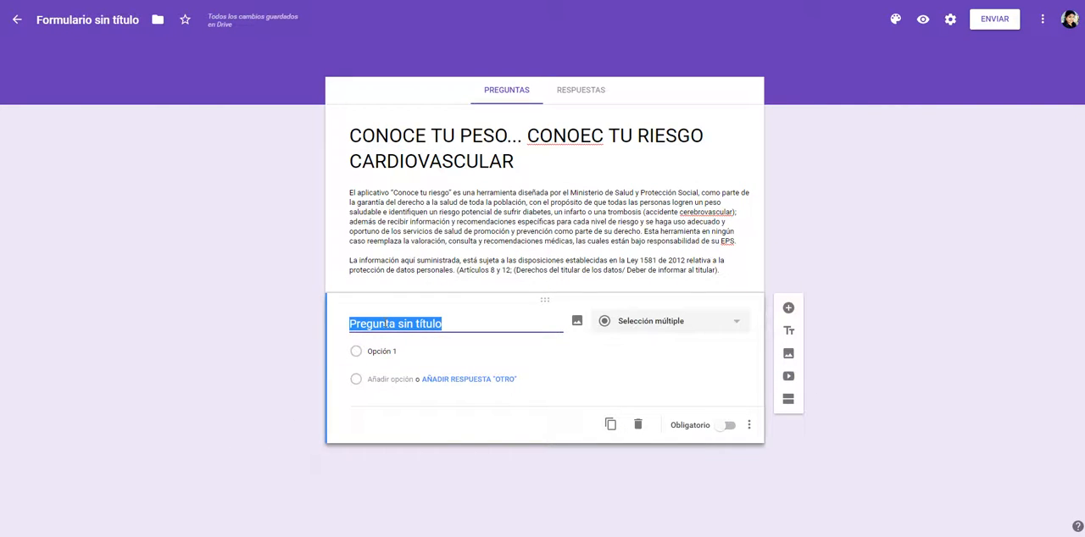
pyautogui.write('OFICINA')
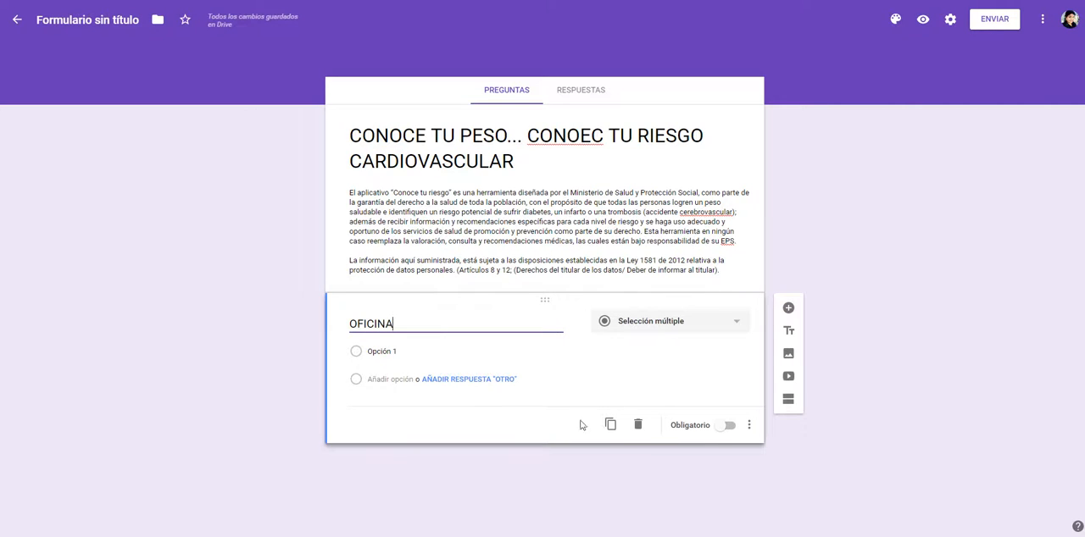
# Step: Make the OFICINA question required and add the description "Indique la oficina de procedencia del usuario" from the Word table
pyautogui.click(728, 425)
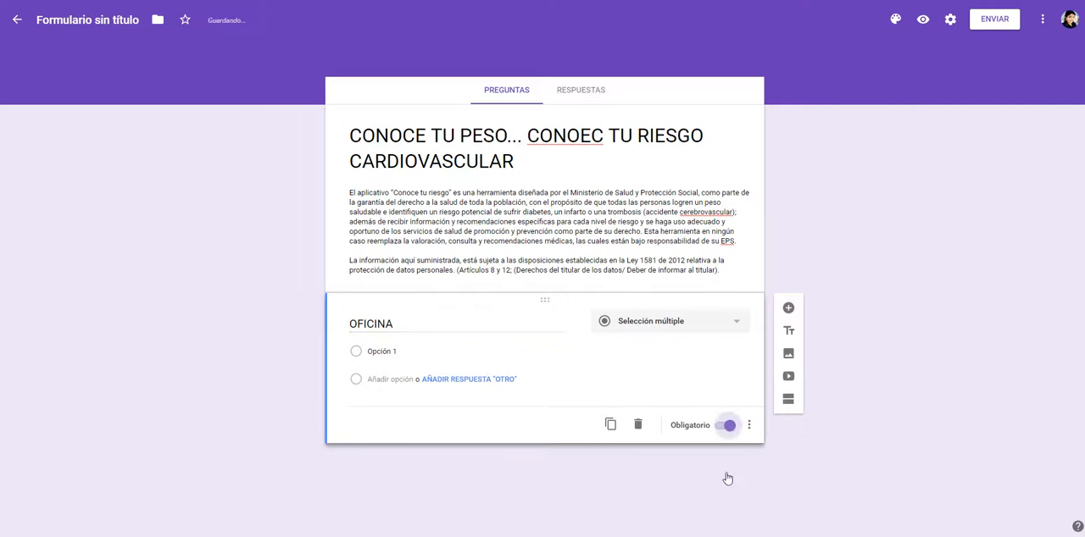
pyautogui.click(749, 425)
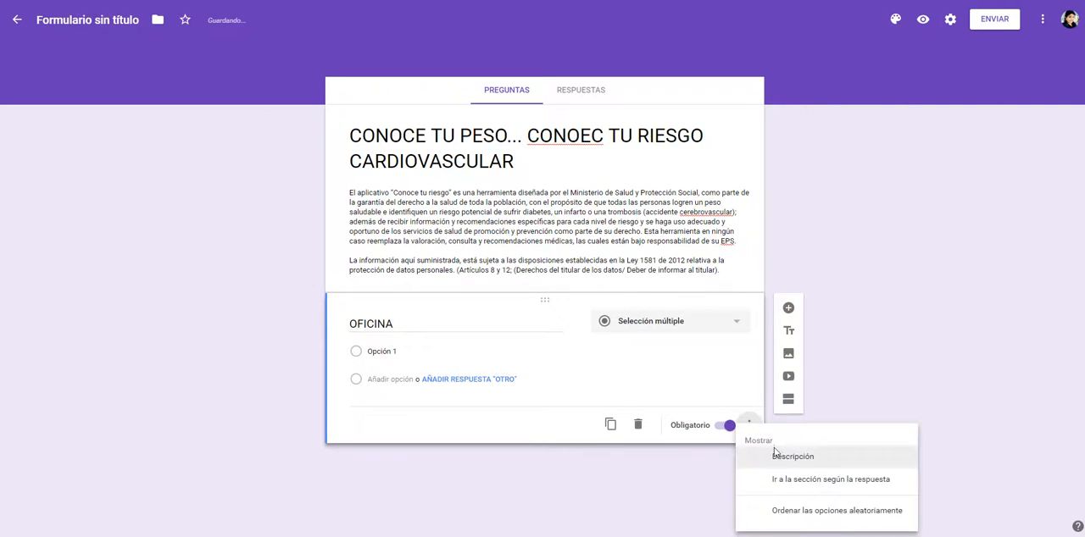
pyautogui.click(792, 457)
pyautogui.hotkey('alt', 'Tab')
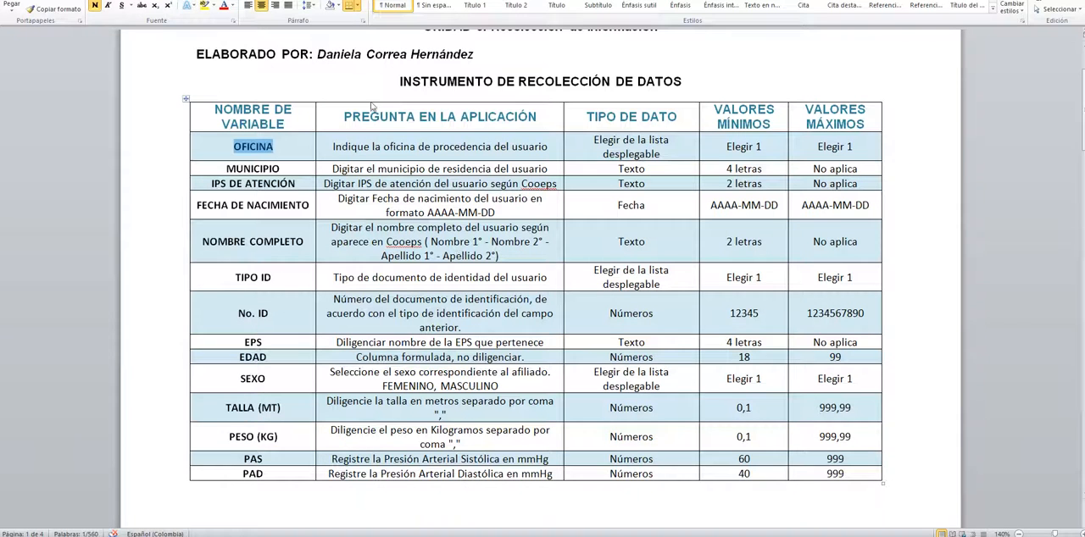
pyautogui.moveTo(338, 147); pyautogui.dragTo(534, 153)
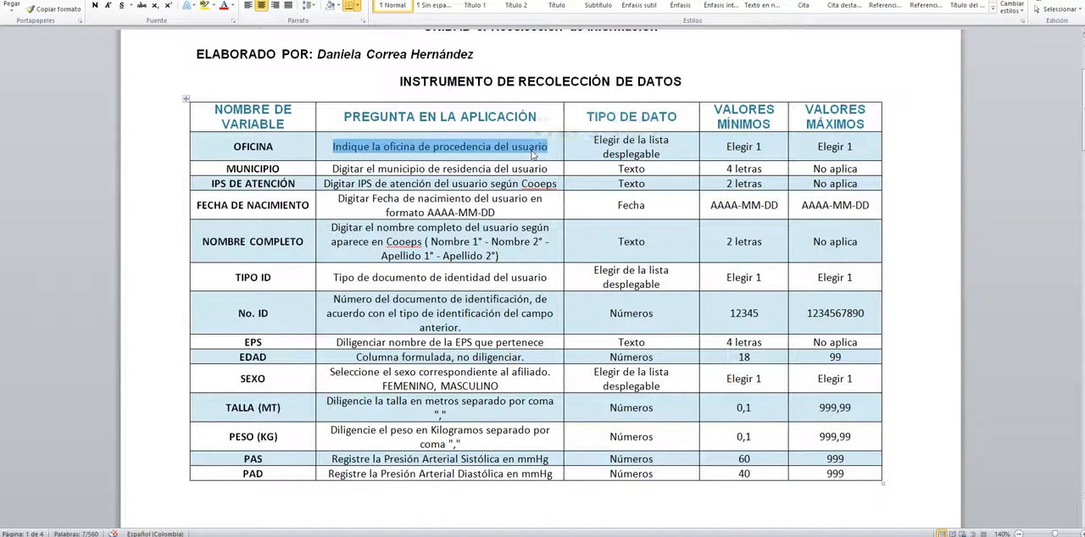
pyautogui.hotkey('alt', 'Tab')
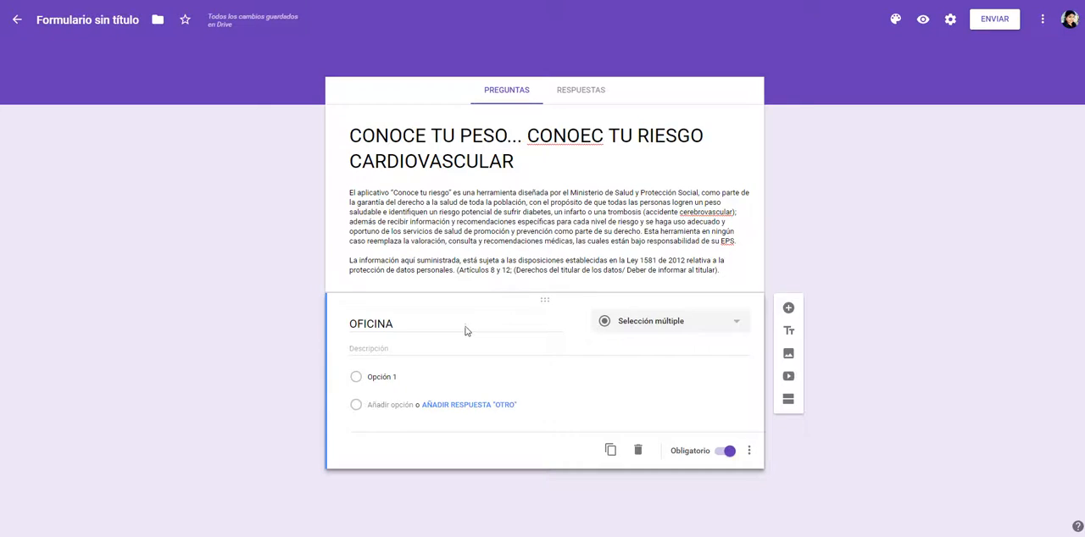
pyautogui.click(388, 349)
pyautogui.write('Indique la oficina de procedencia del usuario')
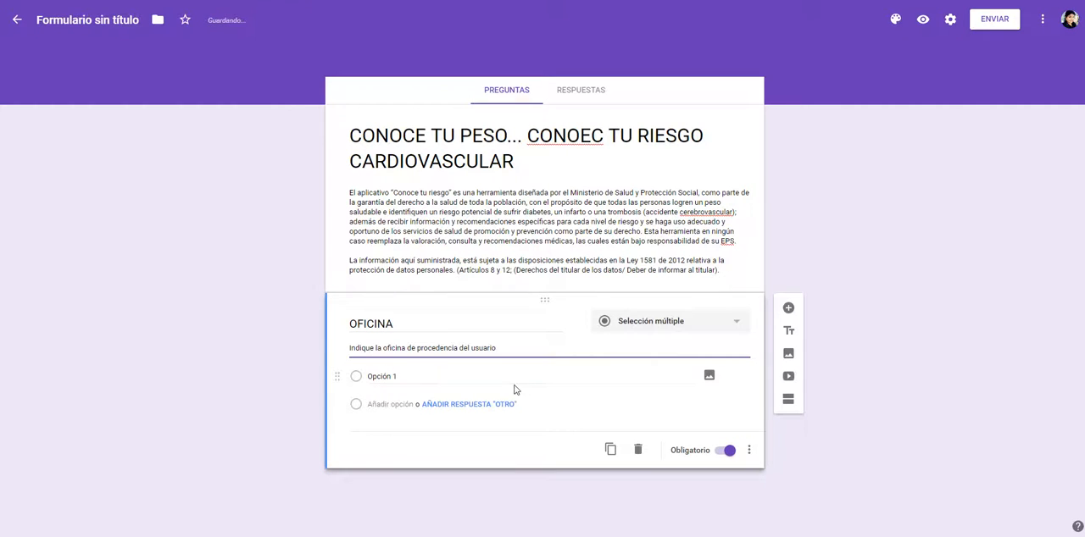
# Step: Copy Apartadó from the office list in the Word document "texto encuesta TIC" into the first option of the OFICINA question
pyautogui.hotkey('alt', 'Tab')
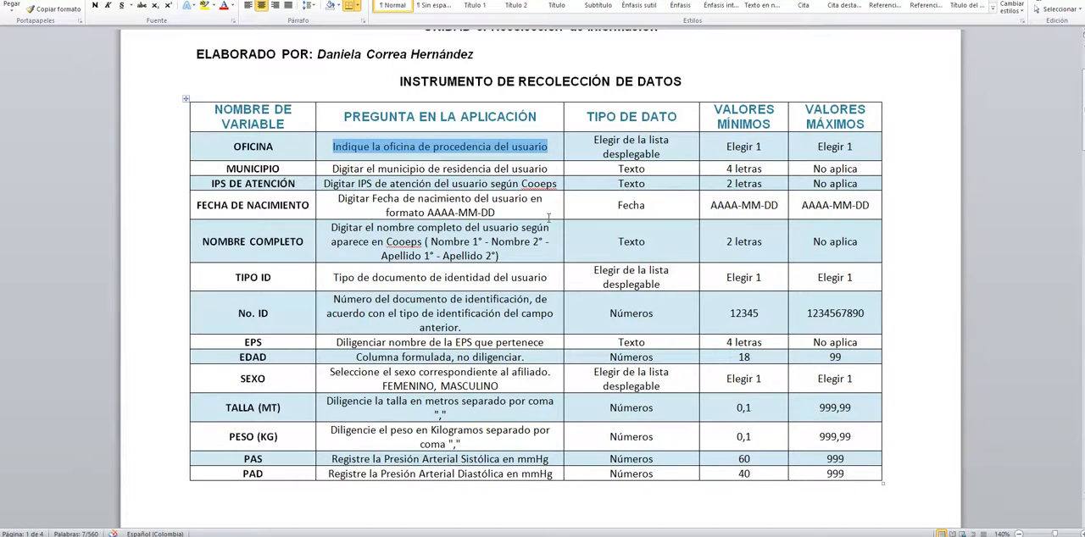
pyautogui.hotkey('alt', 'Tab')
pyautogui.click(313, 513)
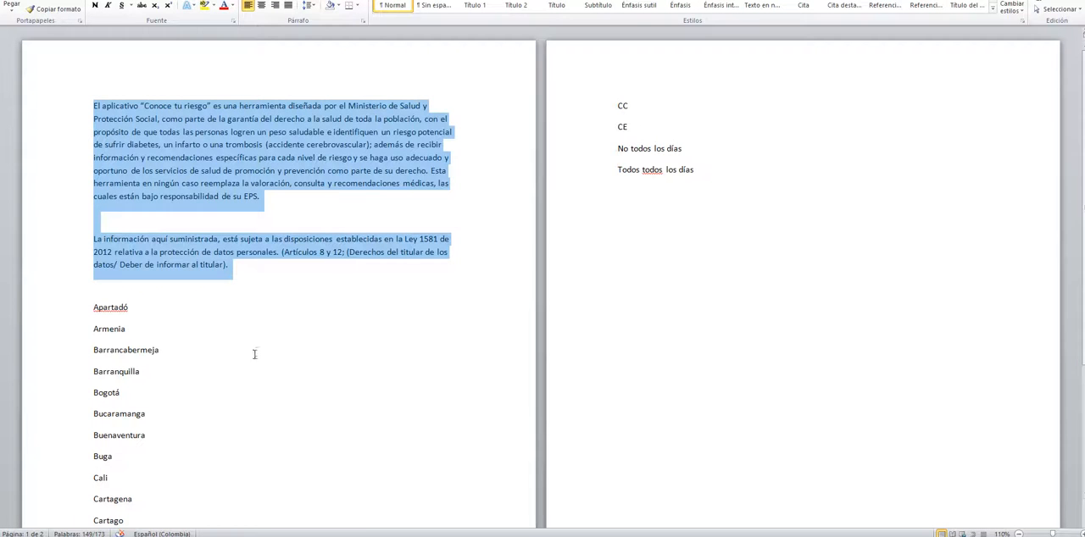
pyautogui.doubleClick(116, 313)
pyautogui.hotkey('ctrl', 'c')
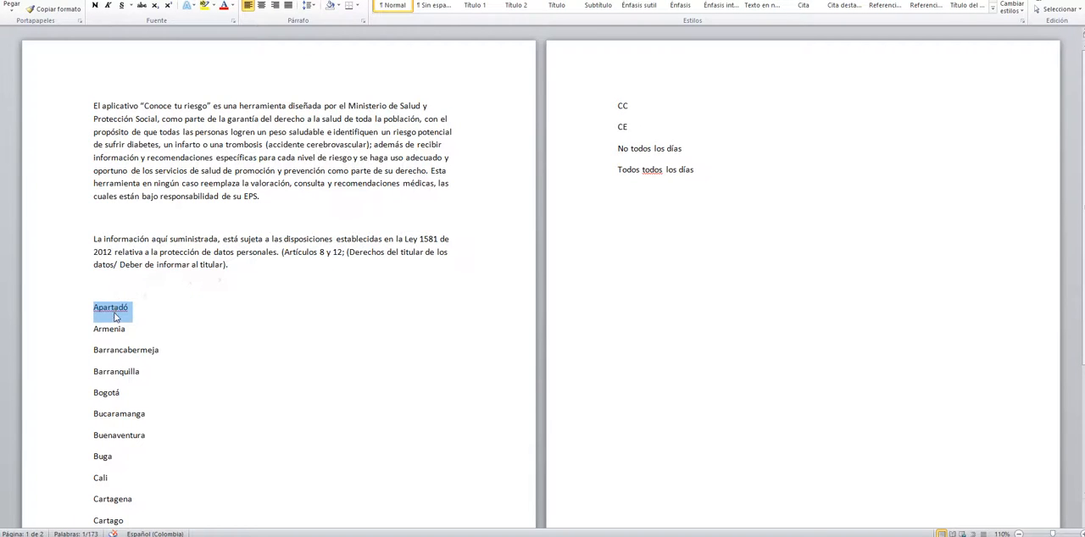
pyautogui.hotkey('alt', 'Tab')
pyautogui.click(373, 376)
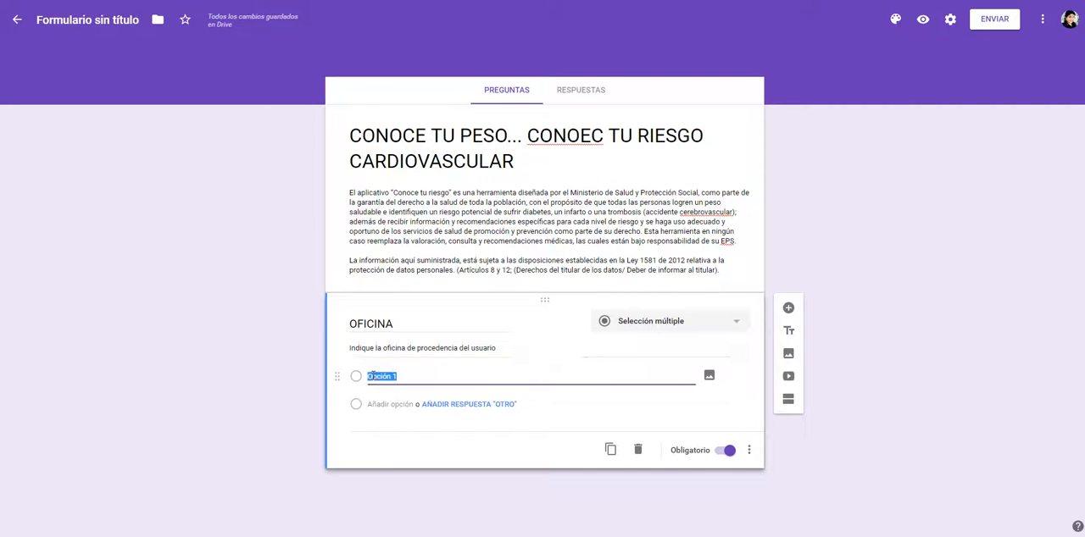
pyautogui.hotkey('ctrl', 'v')
# Step: Copy Armenia from the office list in the Word document "texto encuesta TIC" into a second option of the OFICINA question
pyautogui.hotkey('alt', 'Tab')
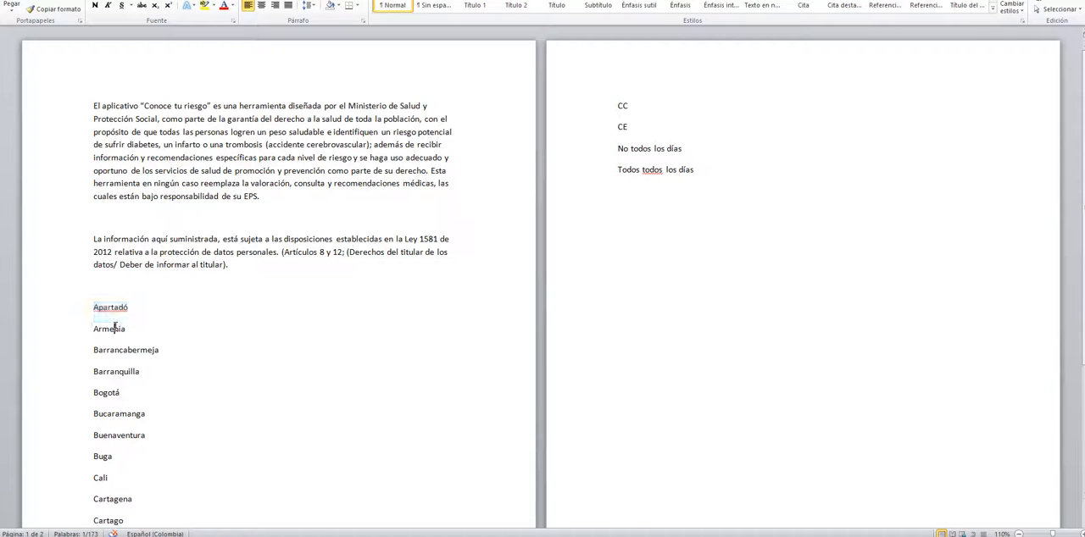
pyautogui.doubleClick(117, 327)
pyautogui.hotkey('ctrl', 'c')
pyautogui.hotkey('alt', 'Tab')
pyautogui.click(366, 404)
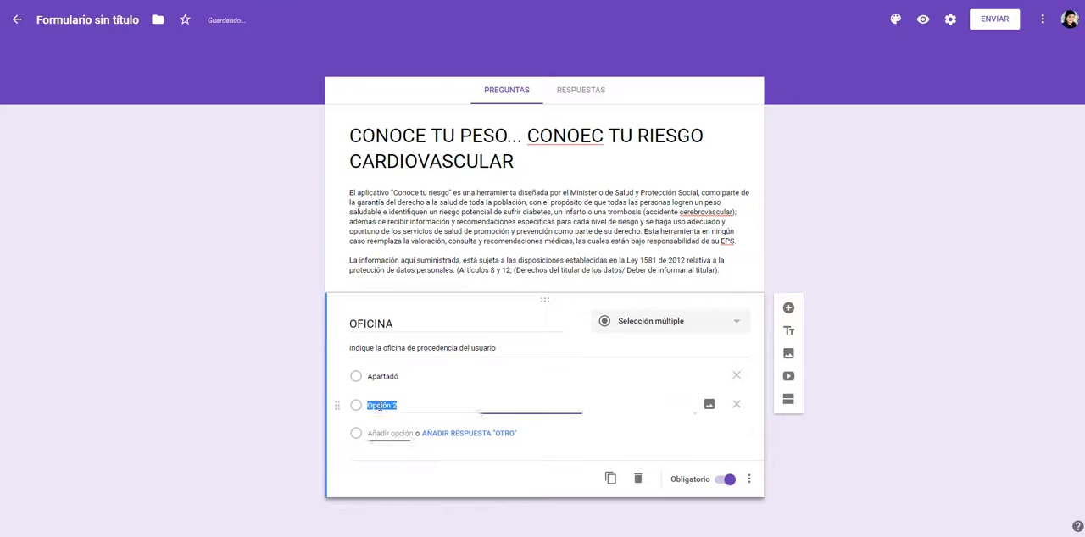
pyautogui.hotkey('ctrl', 'v')
# Step: Add Barrancabermeja from the Word office list as the third option of the OFICINA question
pyautogui.hotkey('alt', 'Tab')
pyautogui.doubleClick(111, 350)
pyautogui.hotkey('ctrl', 'c')
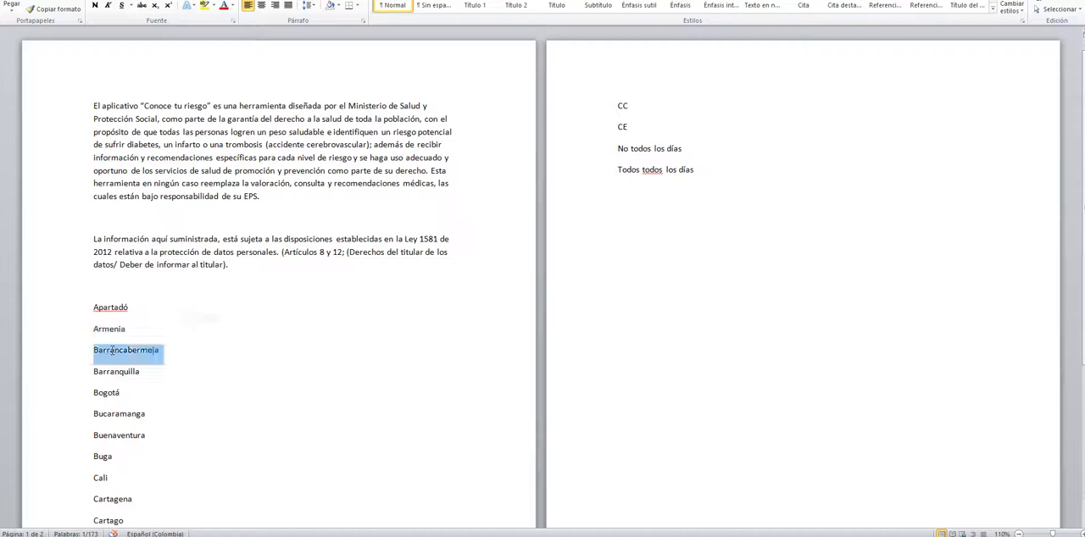
pyautogui.hotkey('alt', 'Tab')
pyautogui.click(389, 435)
pyautogui.hotkey('ctrl', 'v')
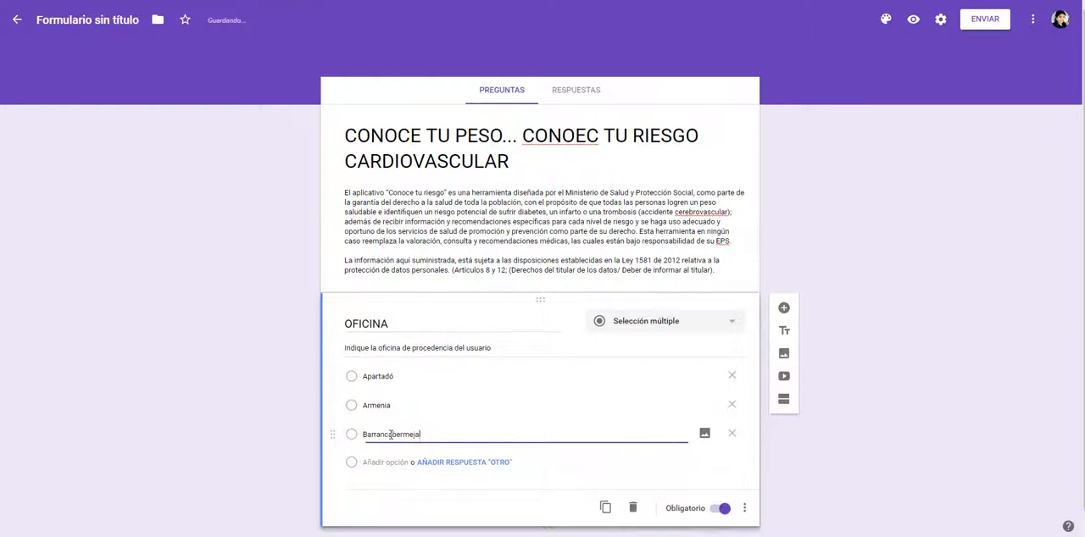
# Step: Add Barranquilla from the Word office list as the fourth option of the OFICINA question
pyautogui.hotkey('alt', 'Tab')
pyautogui.click(116, 371)
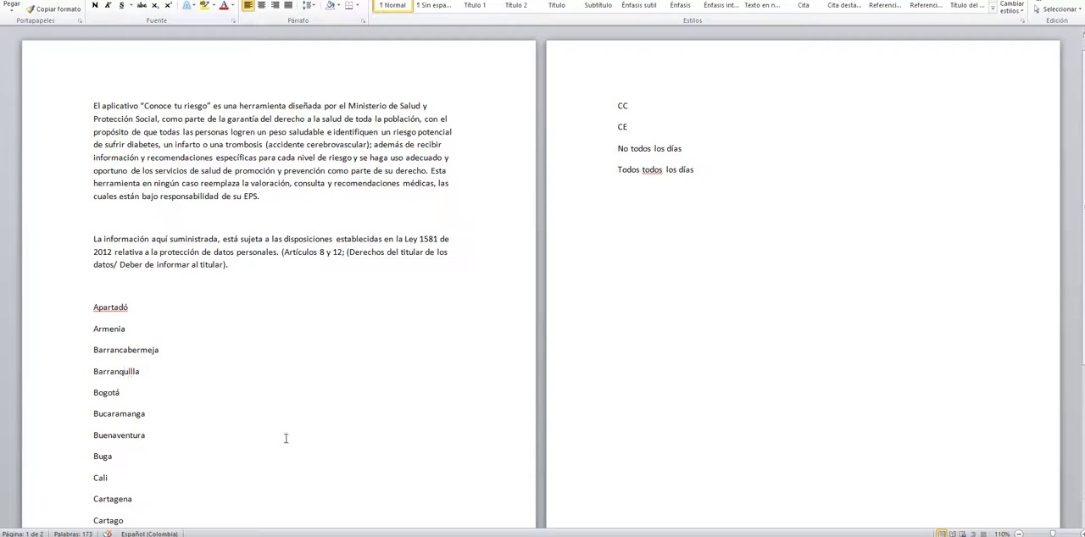
pyautogui.hotkey('alt', 'Tab')
pyautogui.hotkey('alt', 'Tab')
pyautogui.doubleClick(128, 372)
pyautogui.hotkey('ctrl', 'c')
pyautogui.hotkey('alt', 'Tab')
pyautogui.click(370, 462)
pyautogui.hotkey('ctrl', 'v')
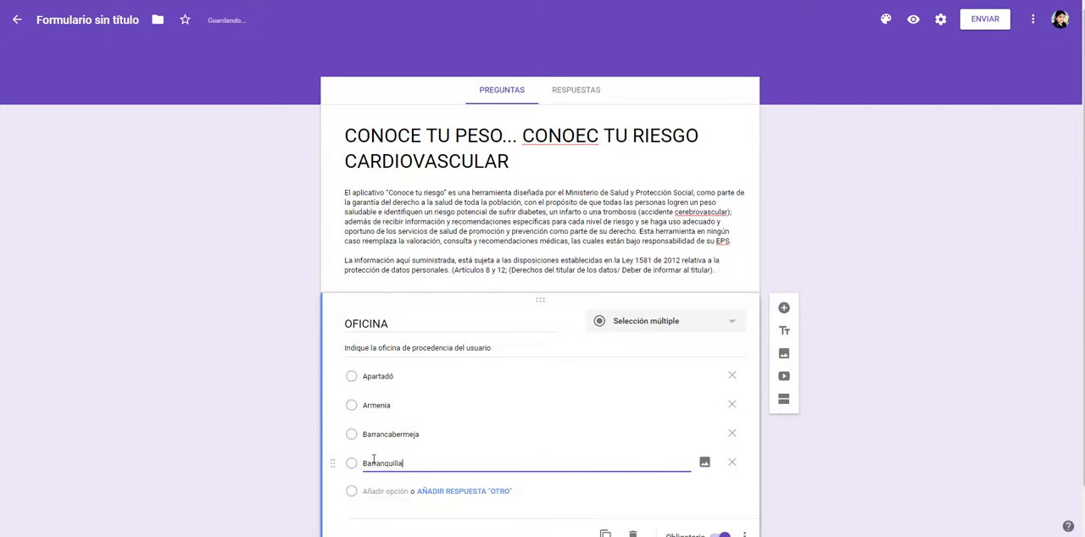
# Step: Add Bogotá from the Word office list as the fifth option of the OFICINA question
pyautogui.hotkey('alt', 'Tab')
pyautogui.doubleClick(107, 393)
pyautogui.hotkey('ctrl', 'c')
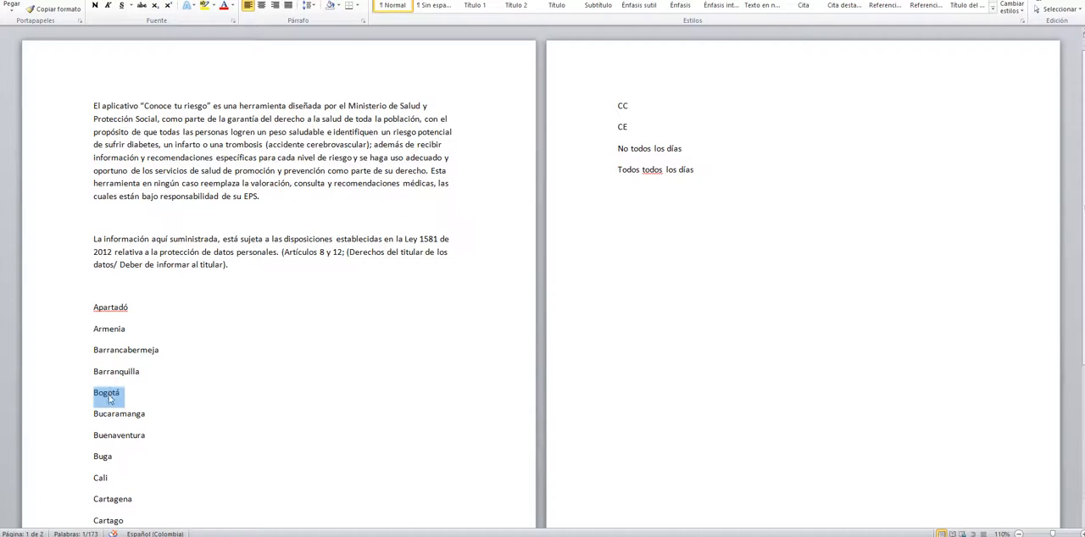
pyautogui.hotkey('alt', 'Tab')
pyautogui.click(375, 493)
pyautogui.hotkey('ctrl', 'v')
# Step: Copy Bucaramanga from the Word document "texto encuesta TIC" into a sixth option of the OFICINA question
pyautogui.hotkey('alt', 'Tab')
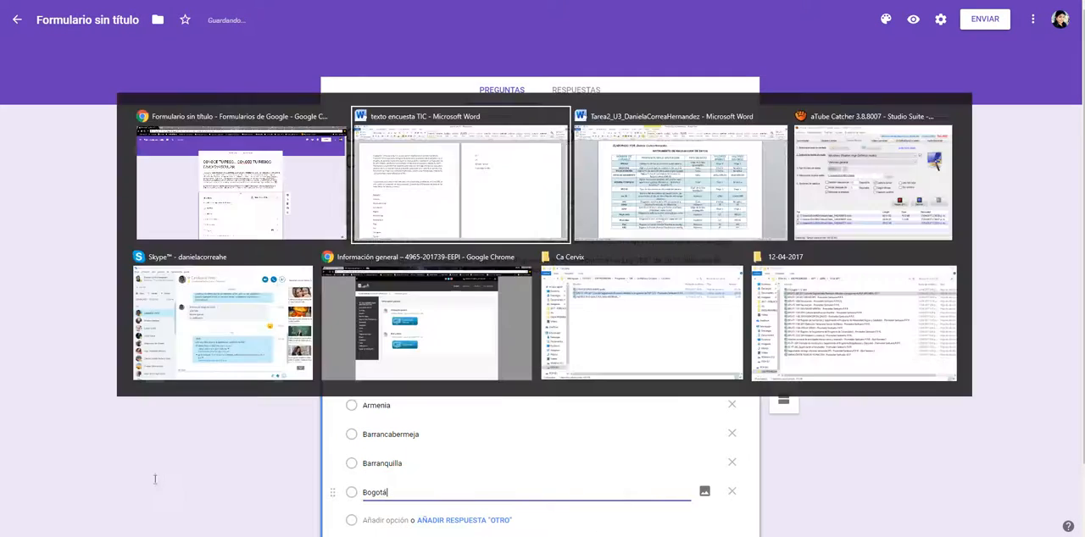
pyautogui.doubleClick(128, 292)
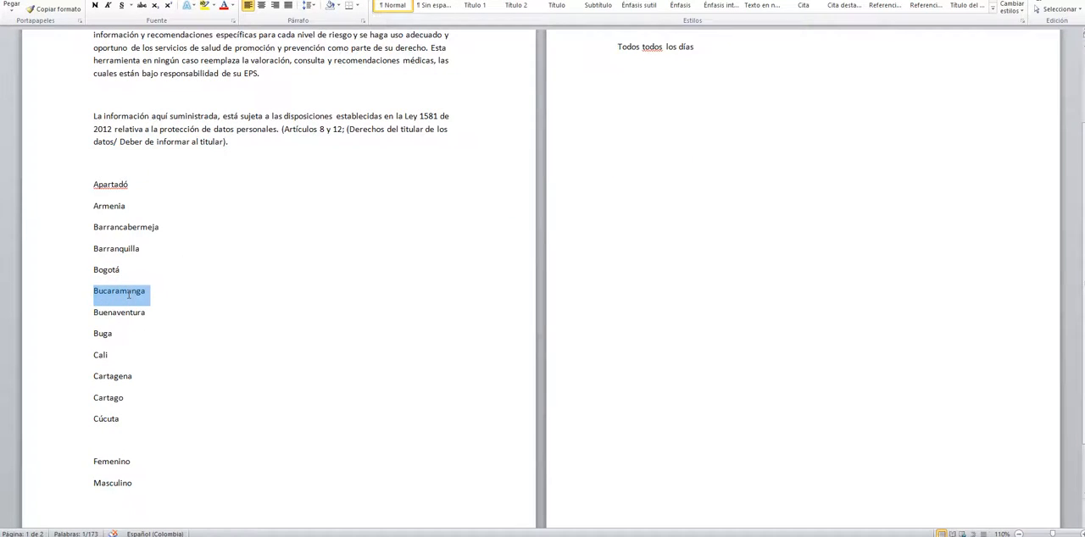
pyautogui.hotkey('ctrl', 'c')
pyautogui.hotkey('alt', 'Tab')
pyautogui.click(375, 518)
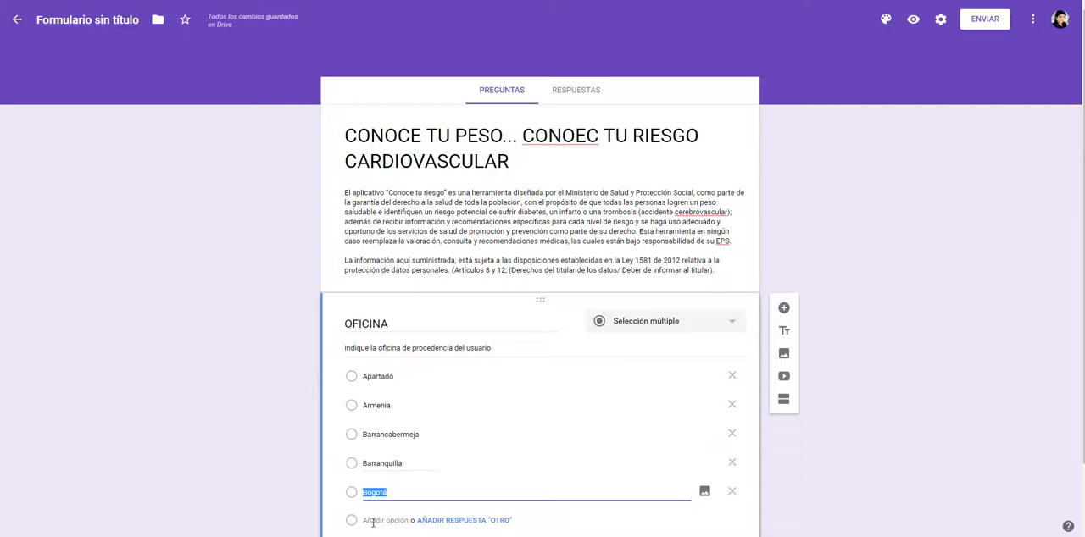
pyautogui.hotkey('ctrl', 'v')
# Step: Copy Buenaventura from the Word office list into a seventh option of the OFICINA question
pyautogui.hotkey('alt', 'Tab')
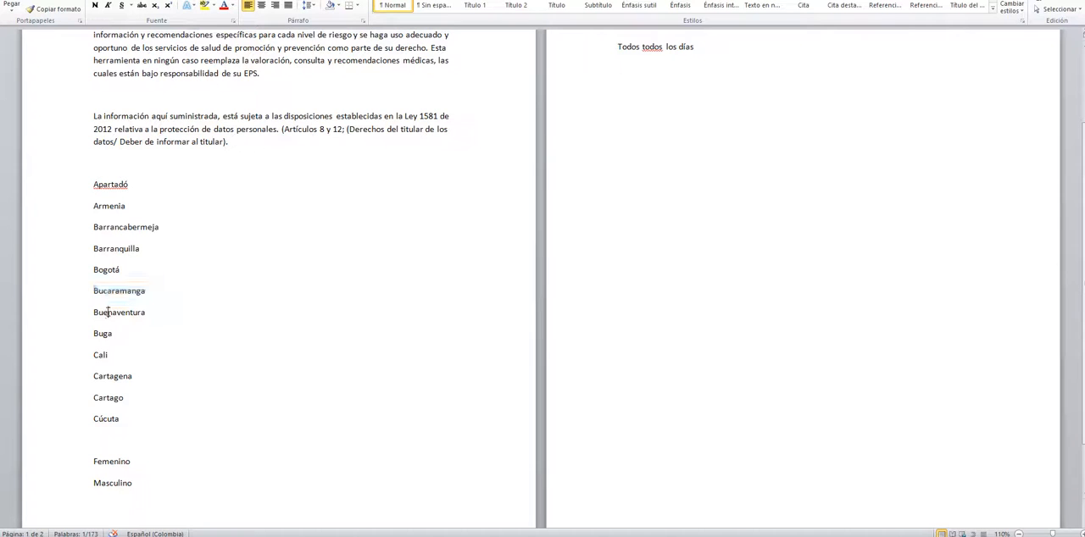
pyautogui.doubleClick(109, 313)
pyautogui.hotkey('ctrl', 'c')
pyautogui.hotkey('alt', 'Tab')
pyautogui.scroll(-1, 373, 475)
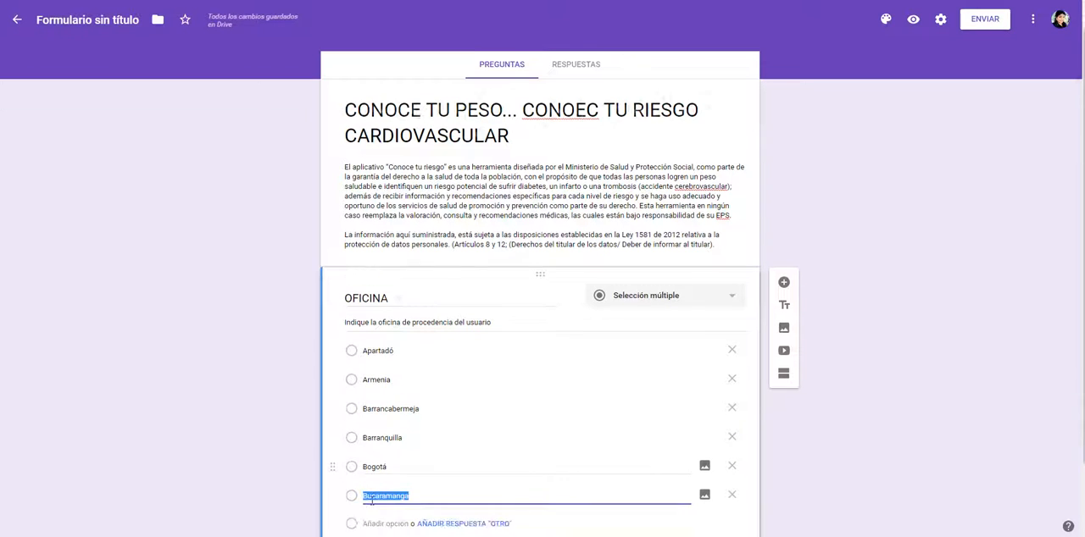
pyautogui.click(378, 442)
pyautogui.hotkey('ctrl', 'v')
# Step: Copy Buga from the Word office list into an eighth option of the OFICINA question
pyautogui.hotkey('alt', 'Tab')
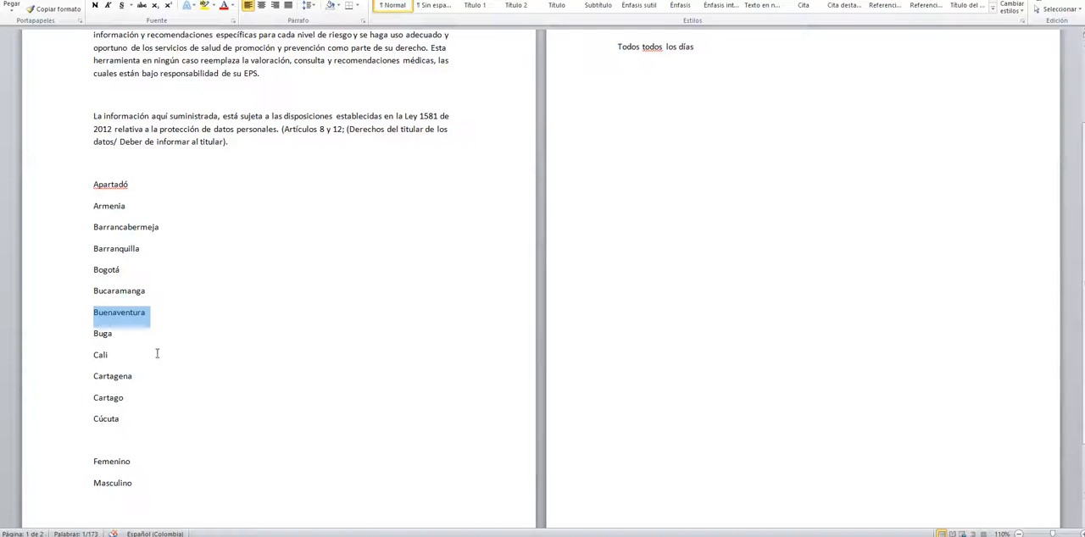
pyautogui.click(103, 333)
pyautogui.doubleClick(105, 336)
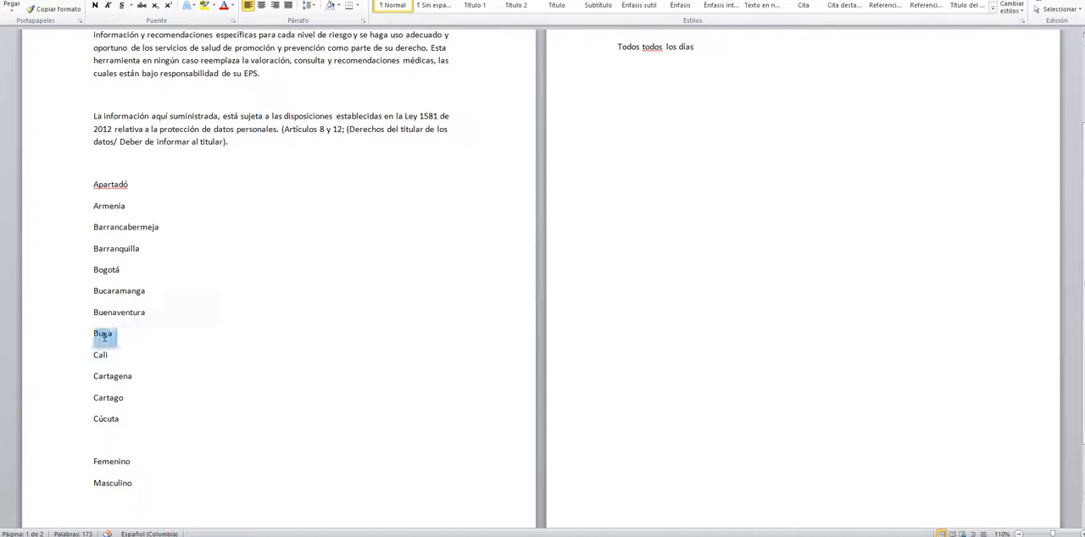
pyautogui.hotkey('ctrl', 'c')
pyautogui.hotkey('alt', 'Tab')
pyautogui.click(380, 479)
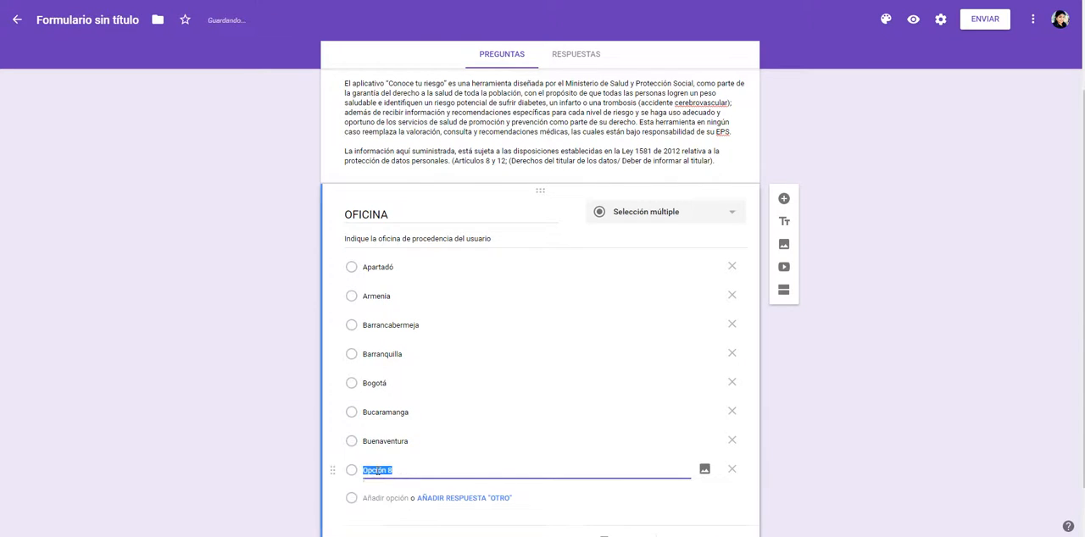
pyautogui.hotkey('ctrl', 'v')
# Step: Copy Cali from the Word office list into a ninth option of the OFICINA question
pyautogui.hotkey('alt', 'Tab')
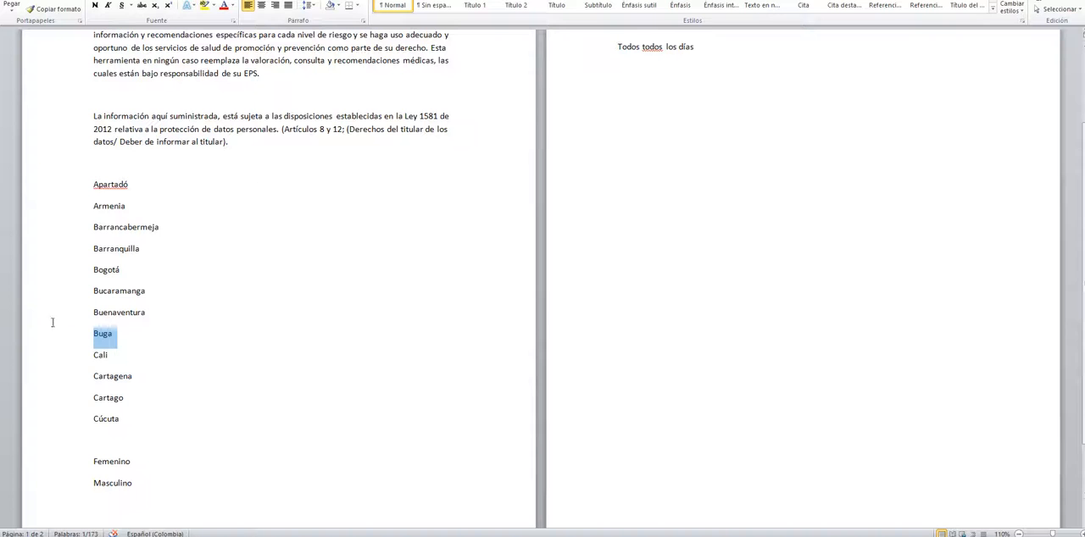
pyautogui.click(100, 356)
pyautogui.doubleClick(100, 356)
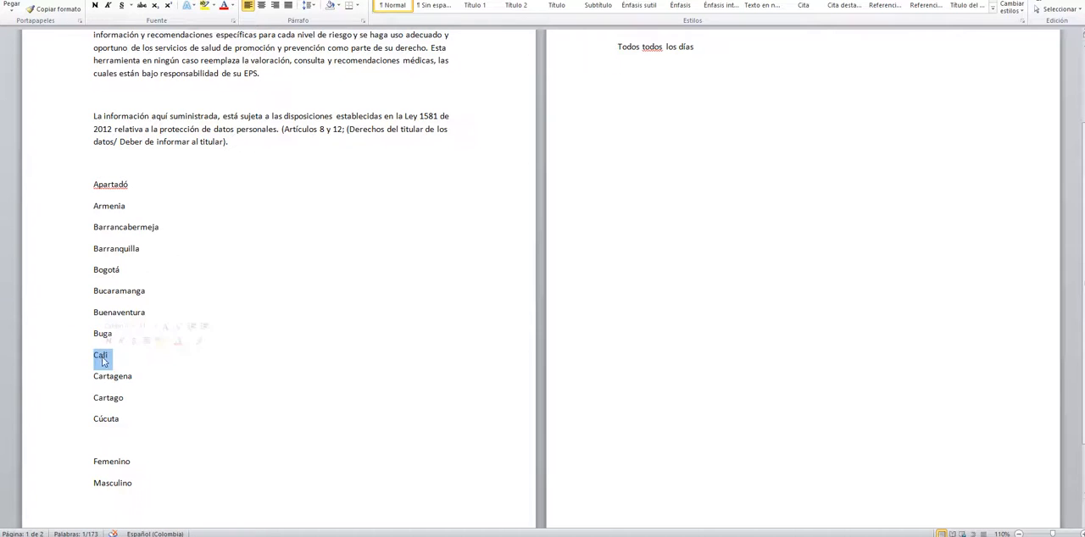
pyautogui.hotkey('ctrl', 'c')
pyautogui.hotkey('alt', 'Tab')
pyautogui.click(372, 498)
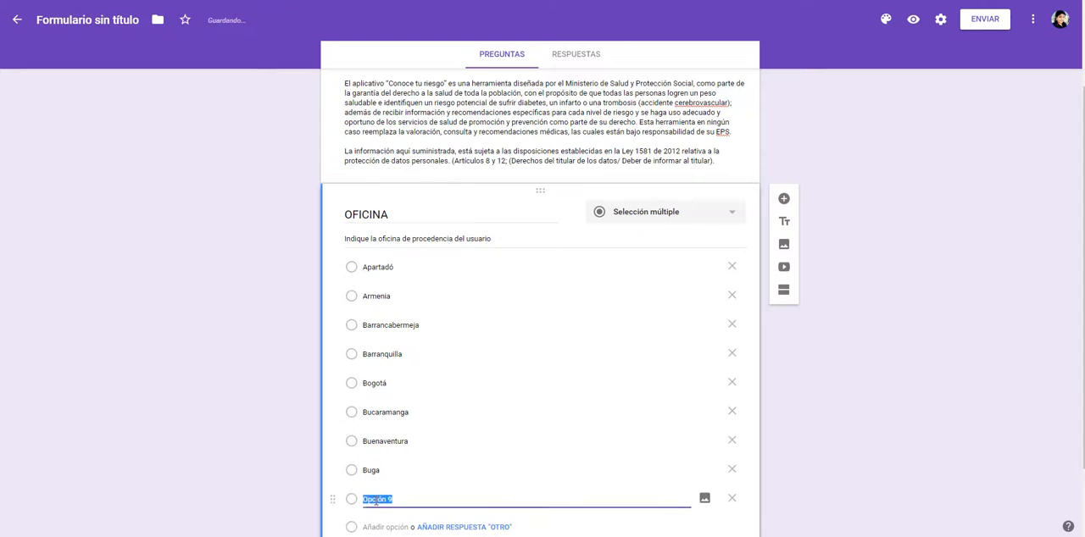
pyautogui.hotkey('ctrl', 'v')
# Step: Copy Cartagena from the Word office list into a tenth option of the OFICINA question
pyautogui.hotkey('alt', 'Tab')
pyautogui.doubleClick(106, 376)
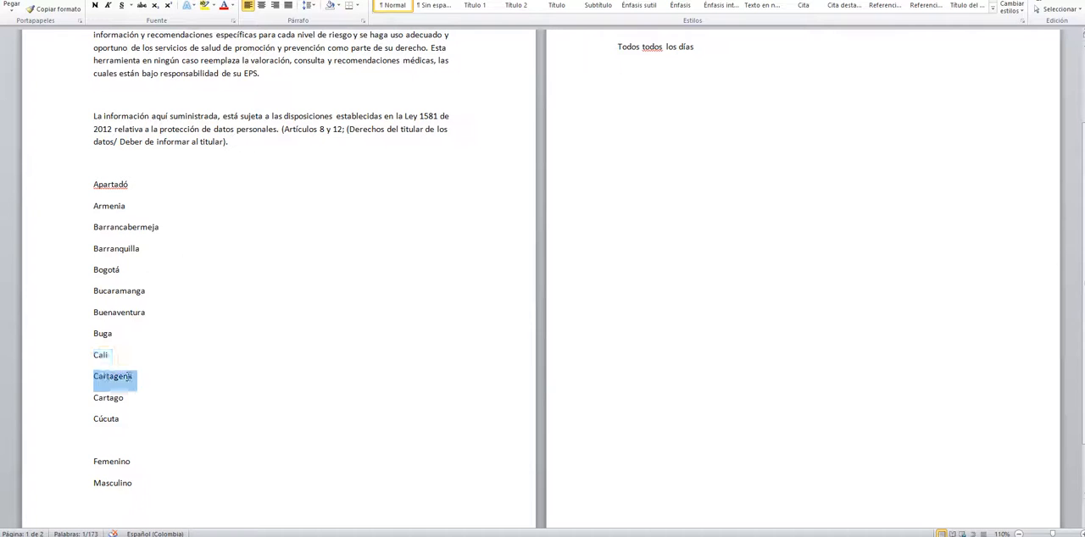
pyautogui.hotkey('ctrl', 'c')
pyautogui.hotkey('alt', 'Tab')
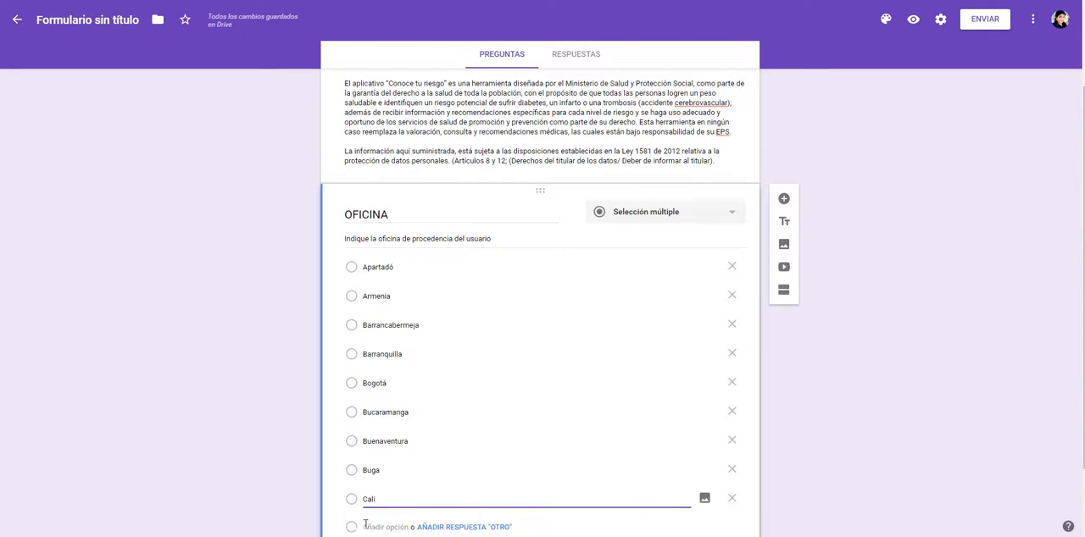
pyautogui.click(366, 526)
pyautogui.hotkey('ctrl', 'v')
# Step: Copy Cartago from the Word office list into an eleventh option of the OFICINA question
pyautogui.hotkey('alt', 'Tab')
pyautogui.click(99, 398)
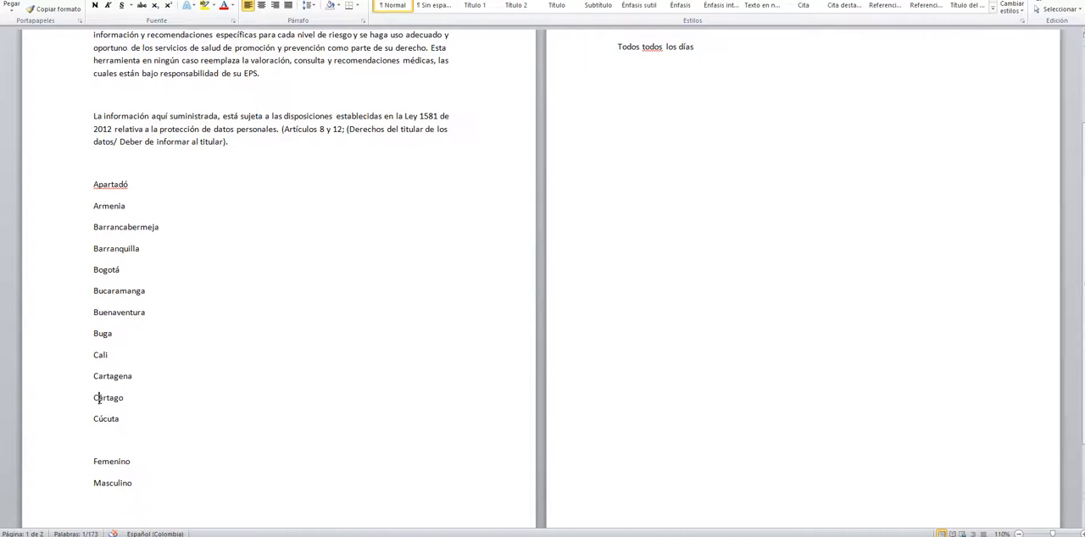
pyautogui.doubleClick(106, 398)
pyautogui.hotkey('ctrl', 'c')
pyautogui.hotkey('alt', 'Tab')
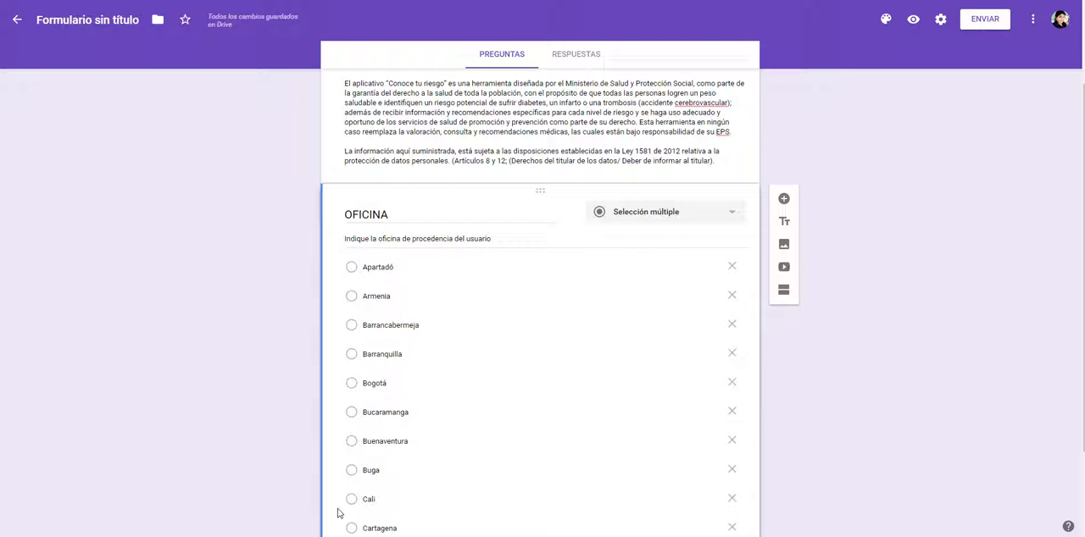
pyautogui.click(384, 439)
pyautogui.hotkey('ctrl', 'v')
# Step: Copy Cúcuta, the last office in the Word list, into a twelfth option of the OFICINA question
pyautogui.hotkey('alt', 'Tab')
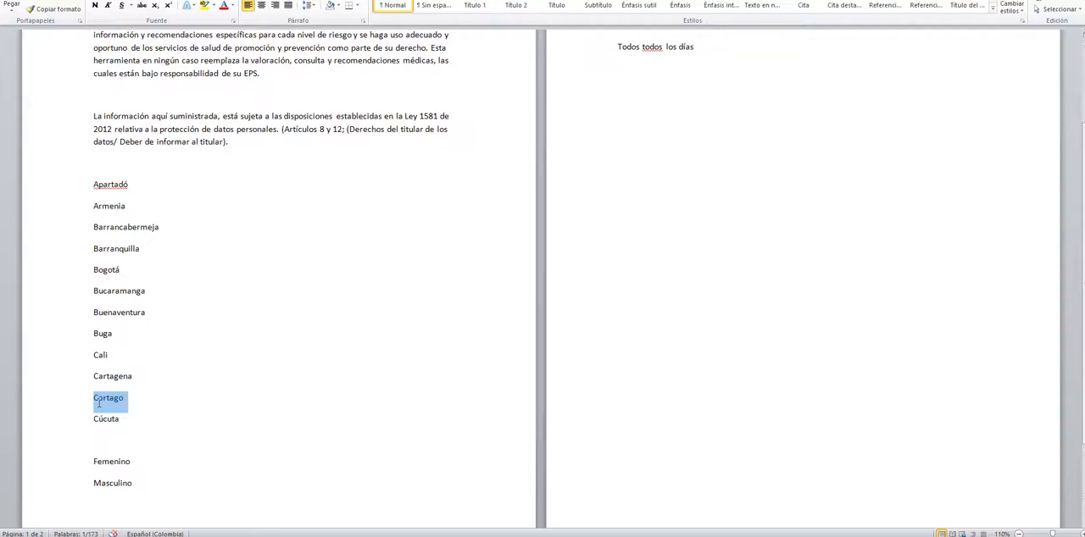
pyautogui.click(117, 421)
pyautogui.doubleClick(113, 419)
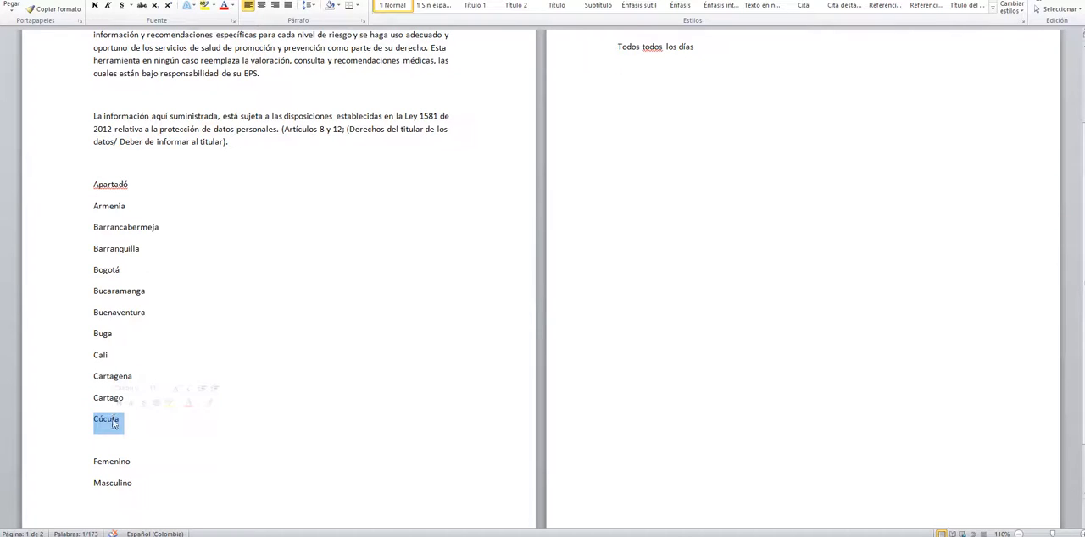
pyautogui.hotkey('ctrl', 'c')
pyautogui.hotkey('alt', 'Tab')
pyautogui.click(345, 473)
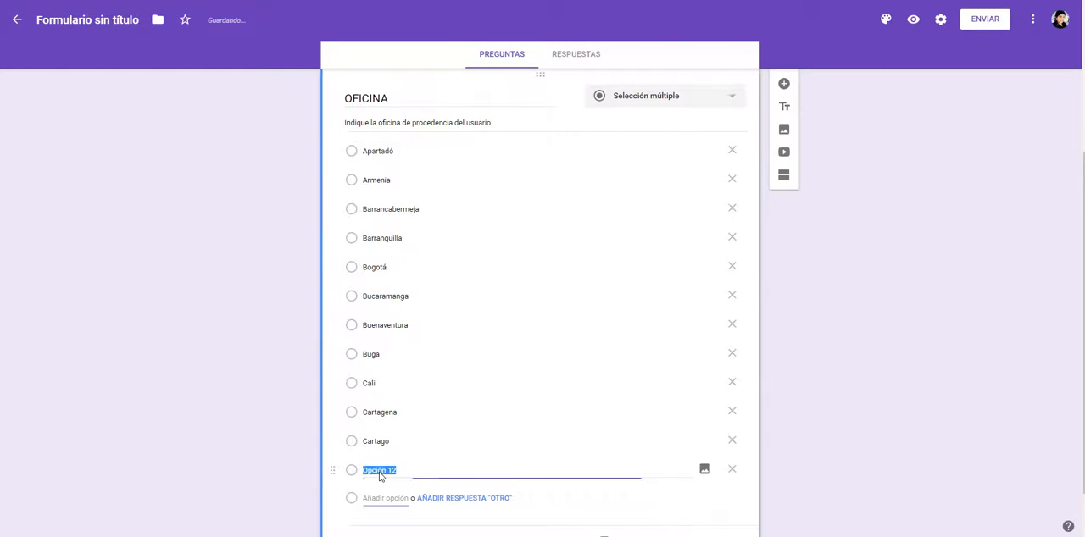
pyautogui.hotkey('ctrl', 'v')
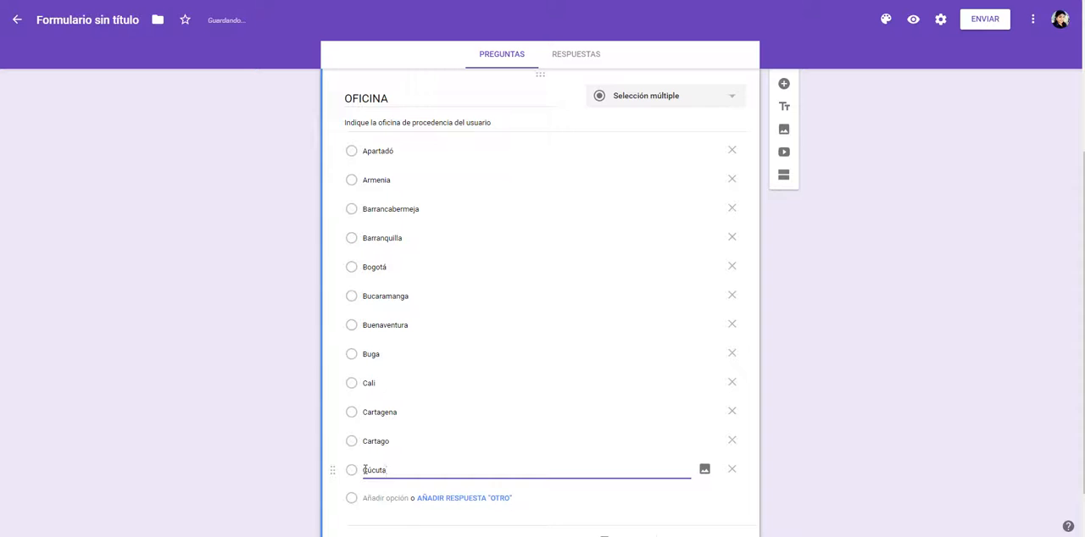
# Step: Add Rionegro as the thirteenth option of the OFICINA question in the form
pyautogui.hotkey('alt', 'Tab')
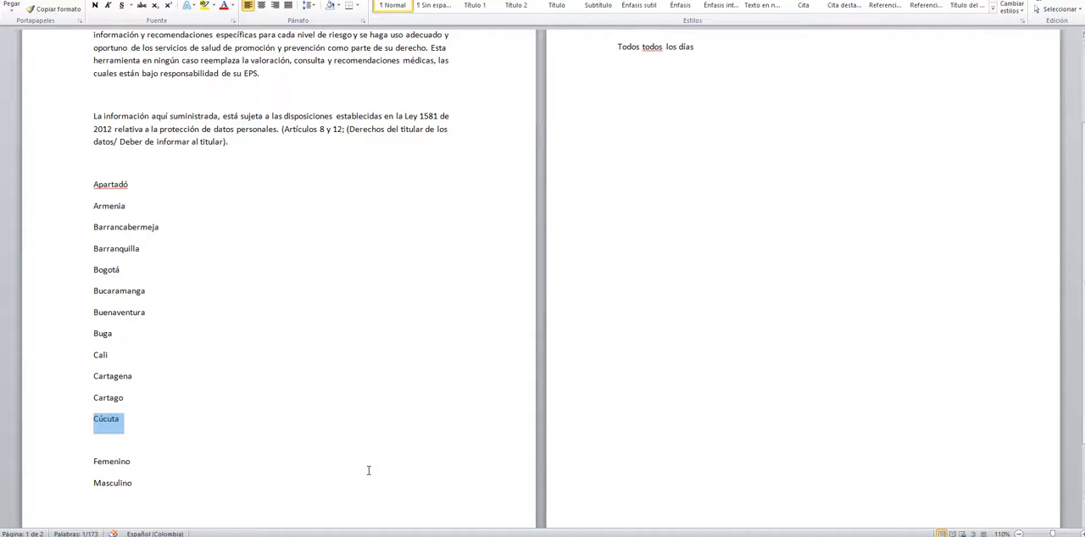
pyautogui.hotkey('alt', 'Tab')
pyautogui.click(376, 500)
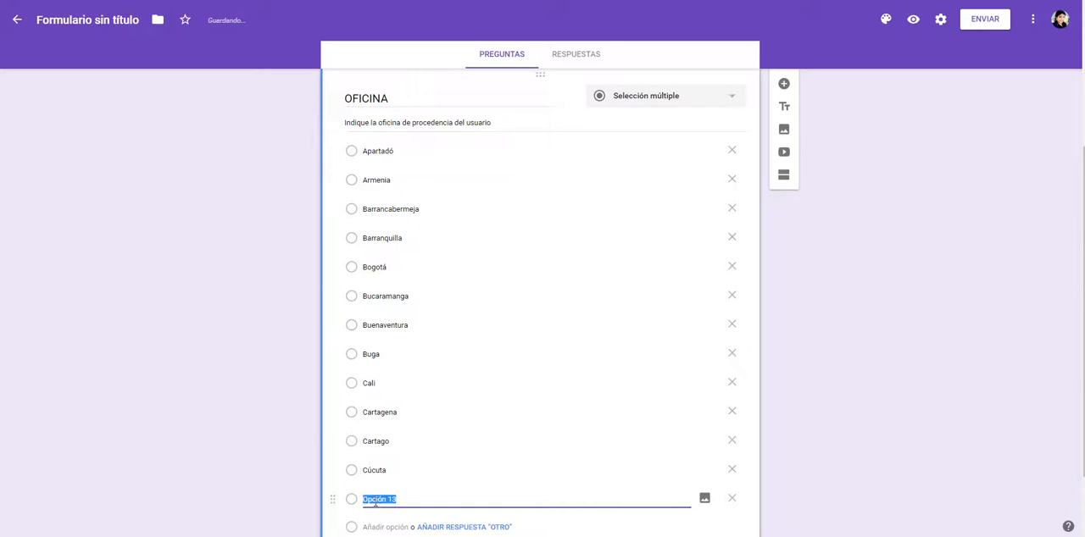
pyautogui.write('f')
pyautogui.scroll(-1, 267, 425)
pyautogui.scroll(-1, 292, 416)
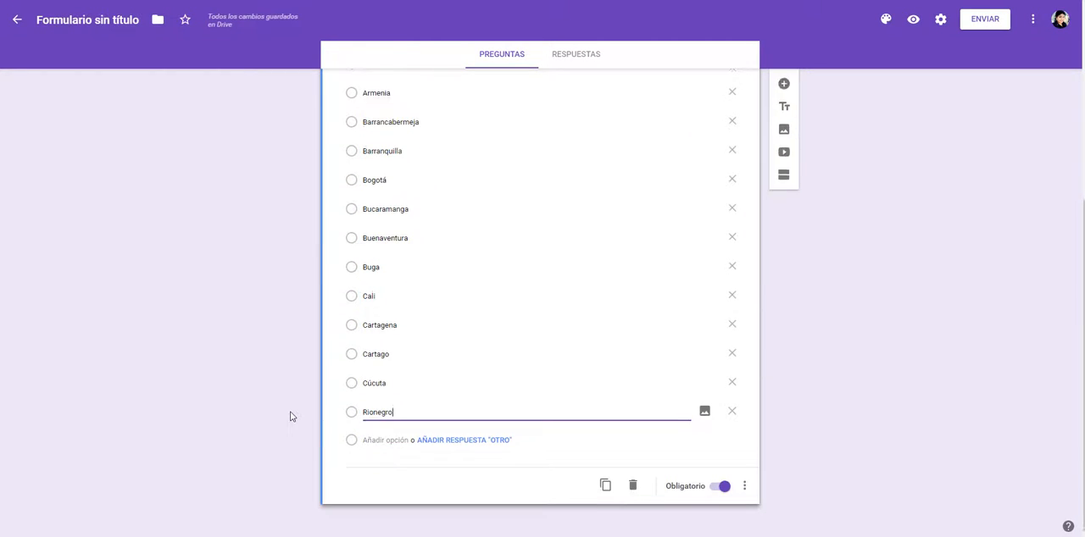
pyautogui.click(742, 487)
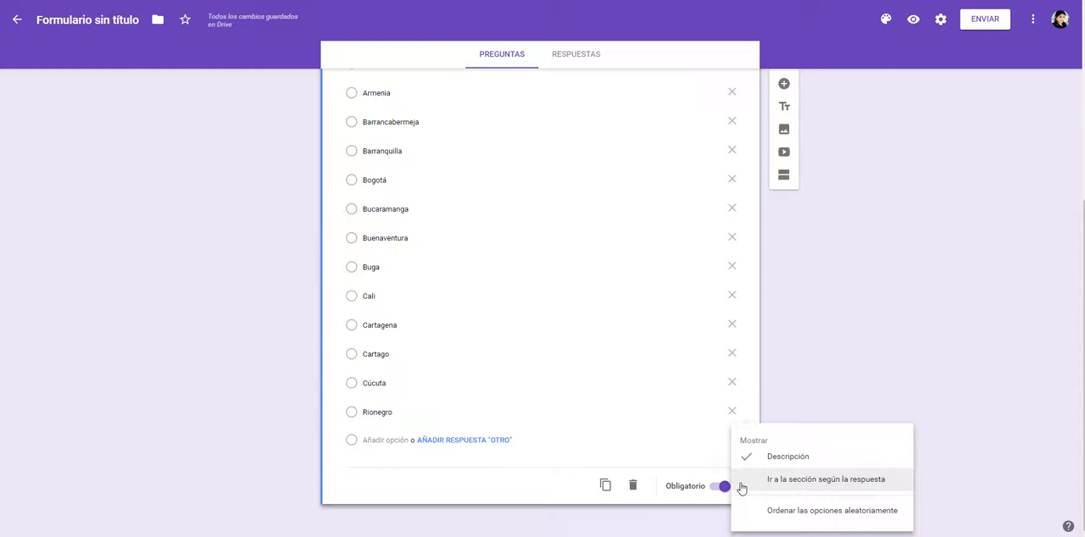
pyautogui.click(283, 466)
pyautogui.scroll(4, 283, 460)
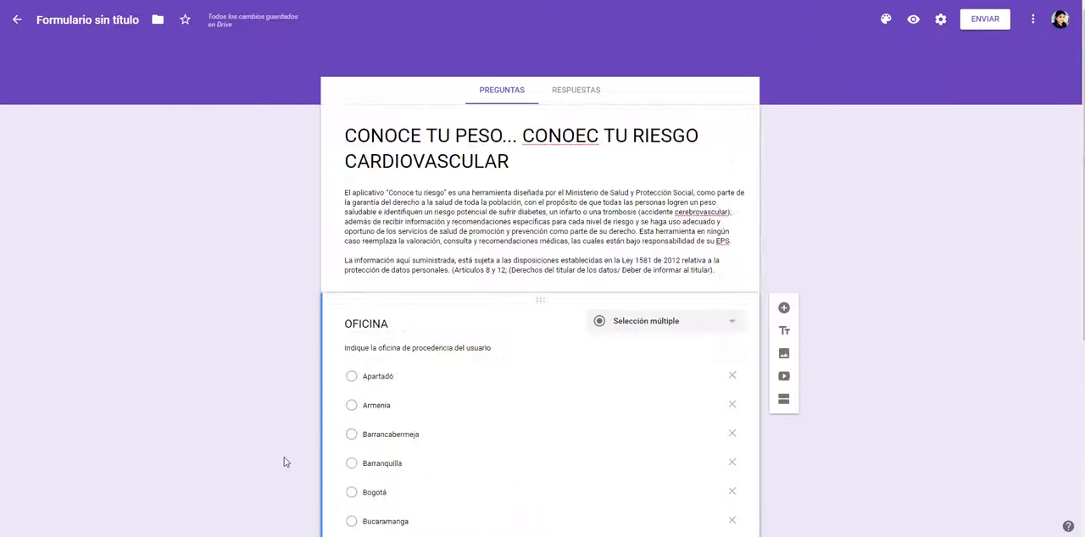
# Step: Add a new question after OFICINA and title it MUNICIPIO, copied from the variable table in the other Word document
pyautogui.scroll(-1, 763, 356)
pyautogui.click(783, 253)
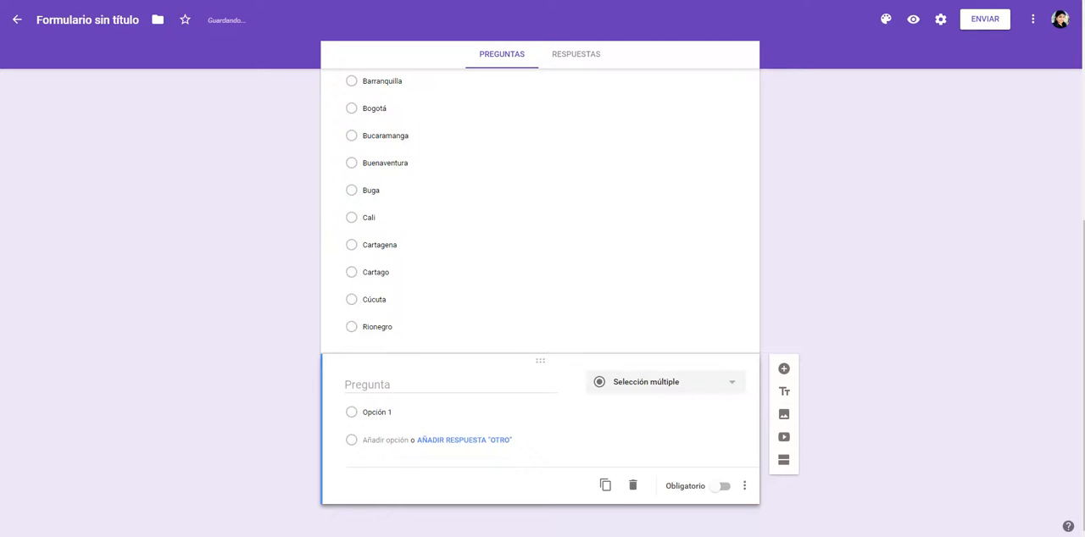
pyautogui.click(174, 495)
pyautogui.doubleClick(253, 169)
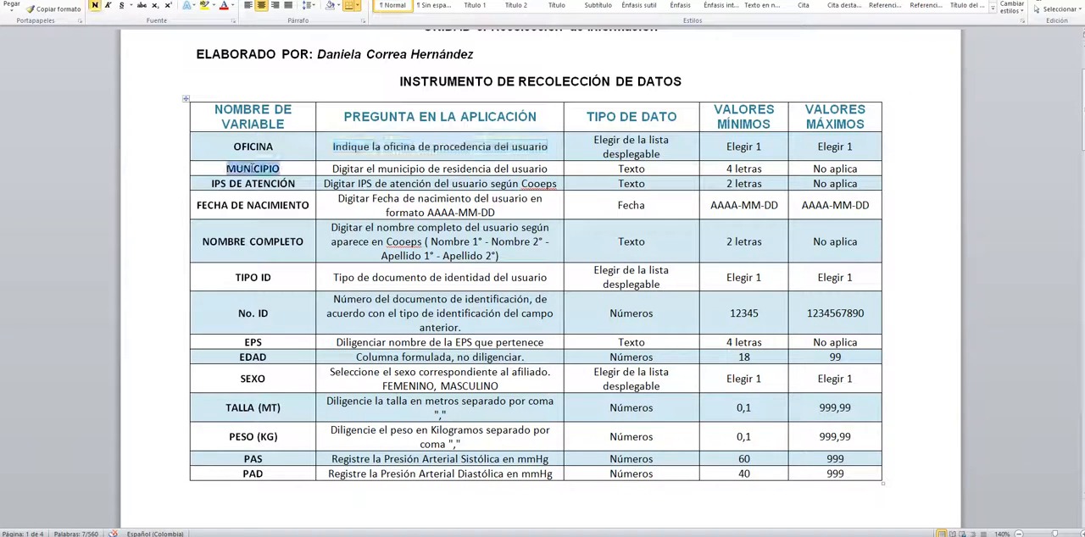
pyautogui.hotkey('alt', 'Tab')
pyautogui.hotkey('ctrl', 'v')
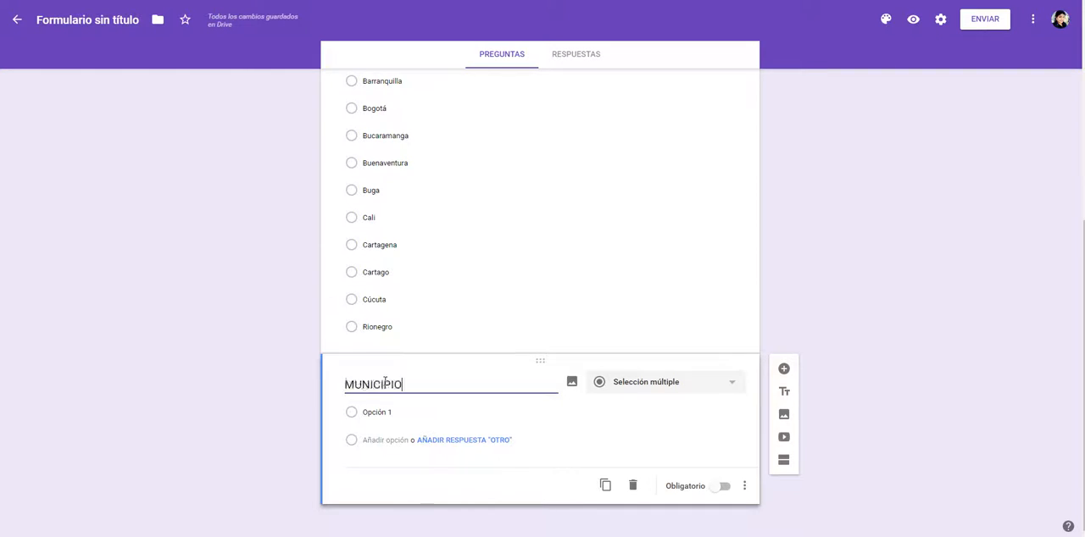
# Step: Make the MUNICIPIO question required and add the description "Digitar el municipio de residencia del usuario", copied from the Word variable table
pyautogui.hotkey('alt', 'Tab')
pyautogui.moveTo(351, 167); pyautogui.dragTo(524, 173)
pyautogui.hotkey('alt', 'Tab')
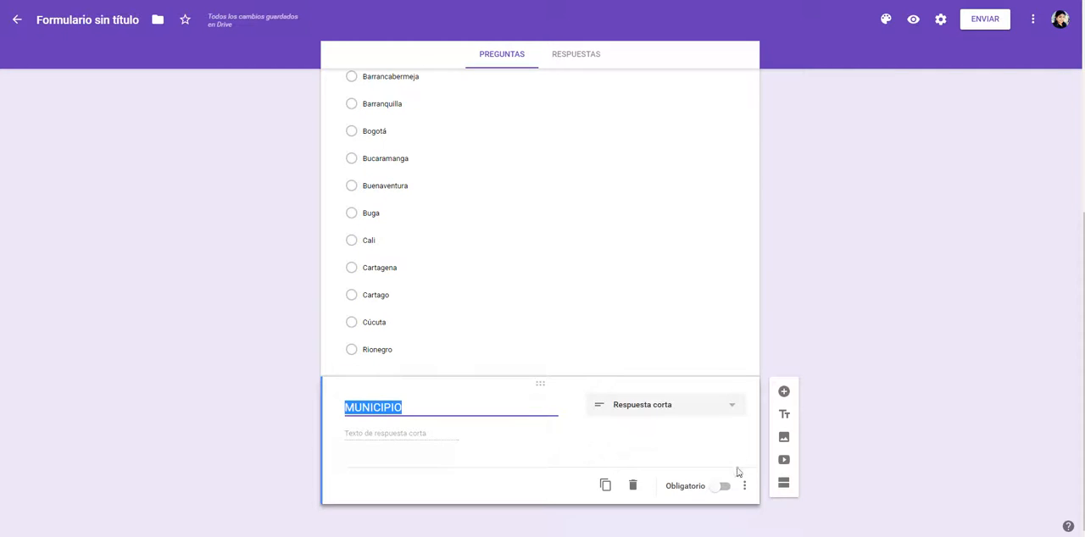
pyautogui.click(726, 490)
pyautogui.click(744, 488)
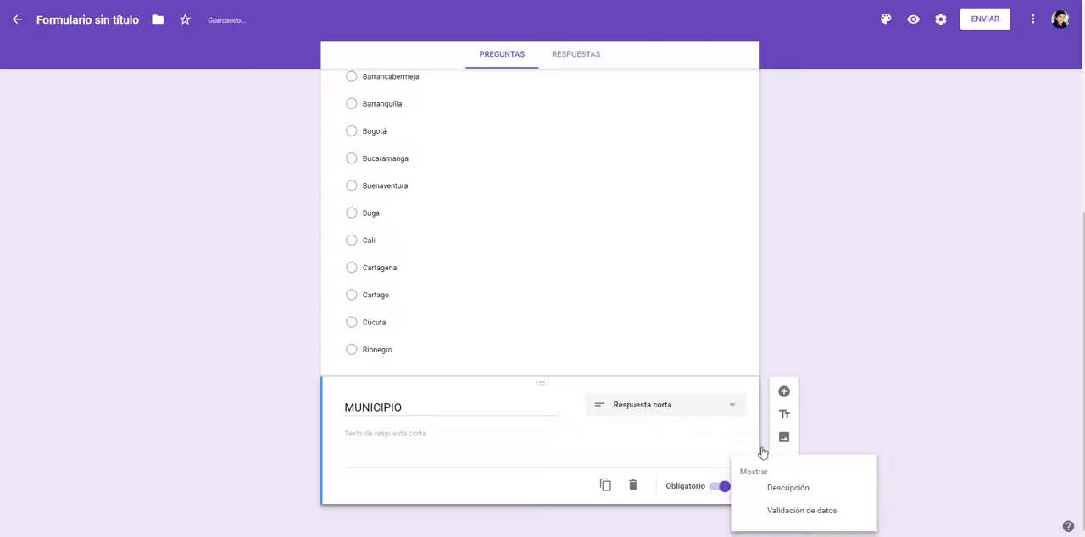
pyautogui.click(787, 488)
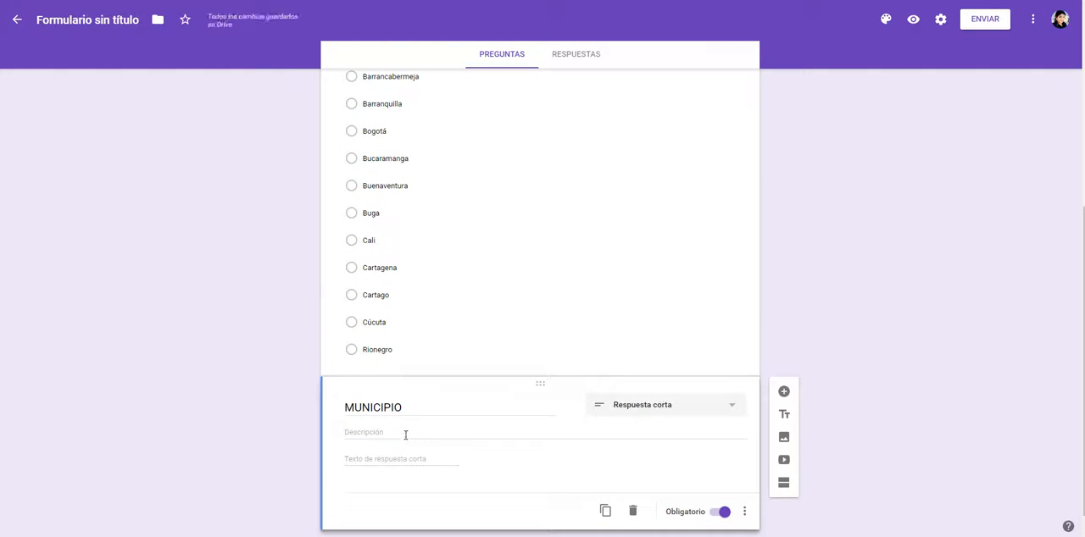
pyautogui.click(414, 432)
pyautogui.hotkey('ctrl', 'v')
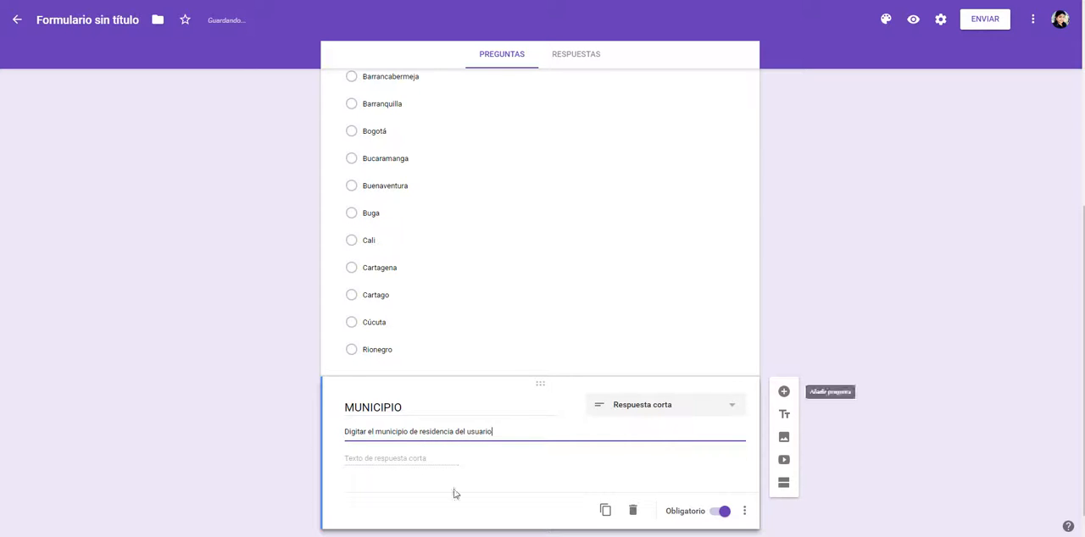
# Step: Check the minimum value for MUNICIPIO in the Word variable table and enable data validation on that form question
pyautogui.hotkey('alt', 'Tab')
pyautogui.click(735, 168)
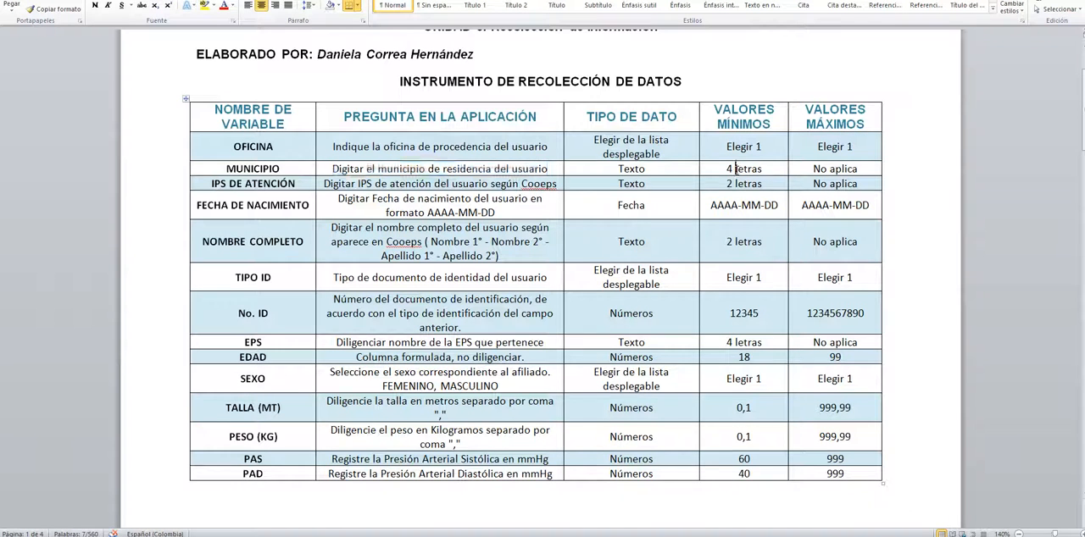
pyautogui.hotkey('alt', 'Tab')
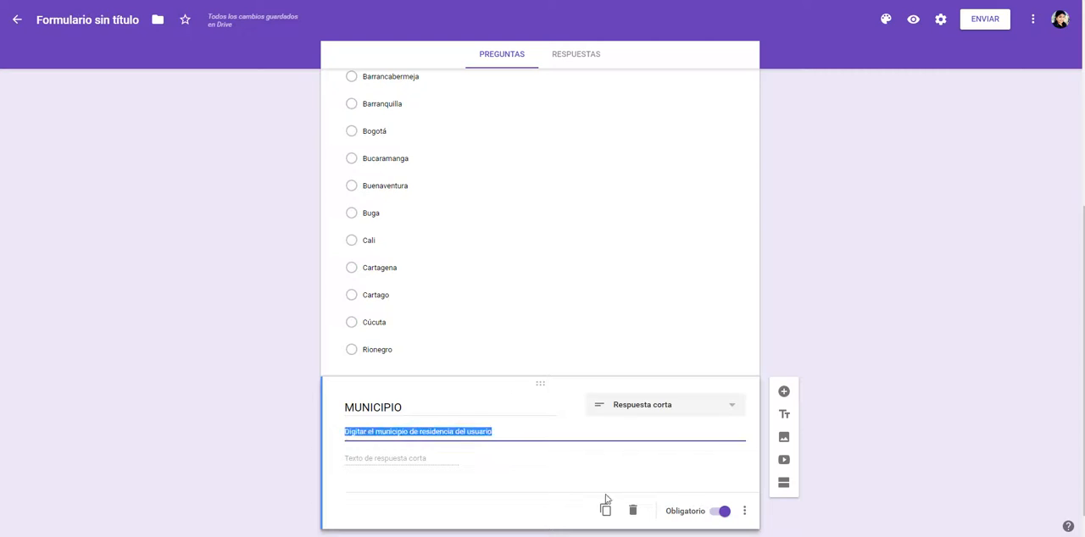
pyautogui.click(742, 512)
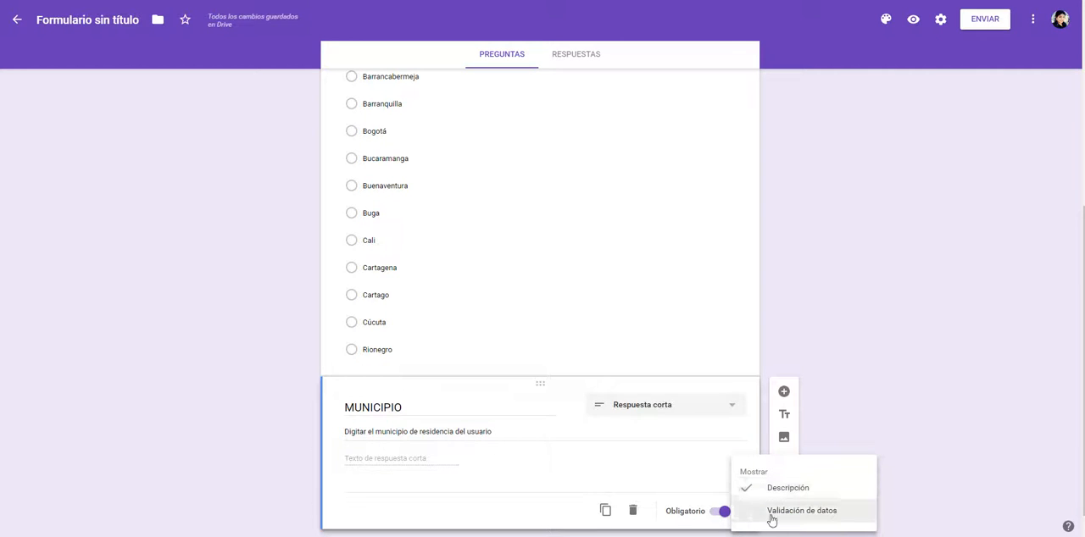
pyautogui.click(771, 514)
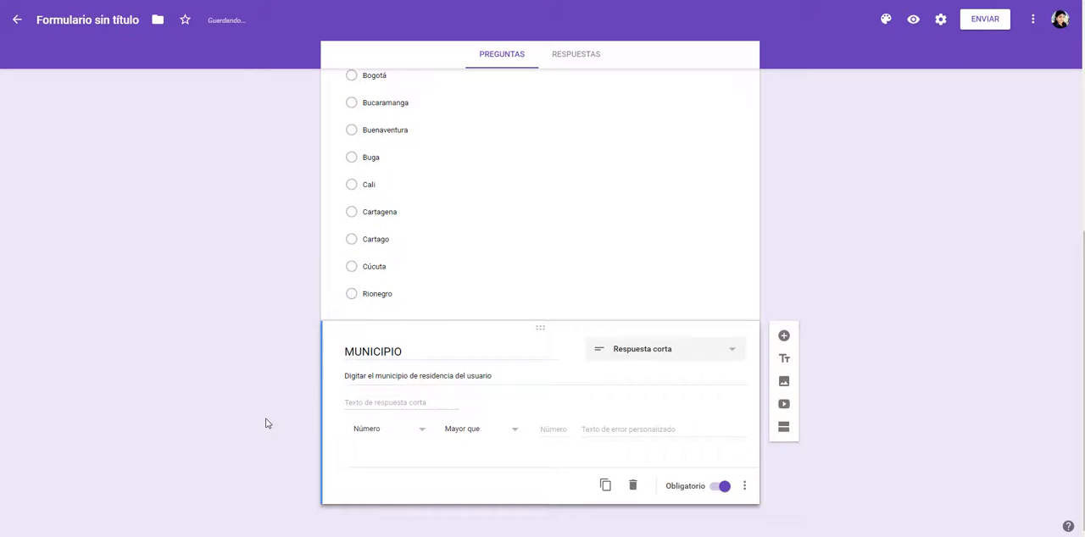
pyautogui.click(389, 432)
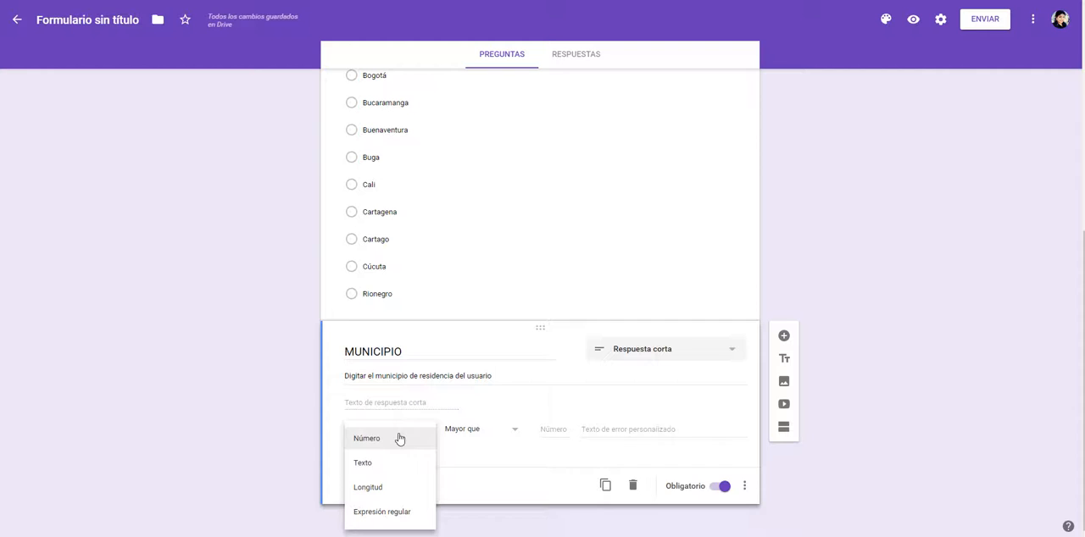
pyautogui.click(364, 466)
pyautogui.click(473, 434)
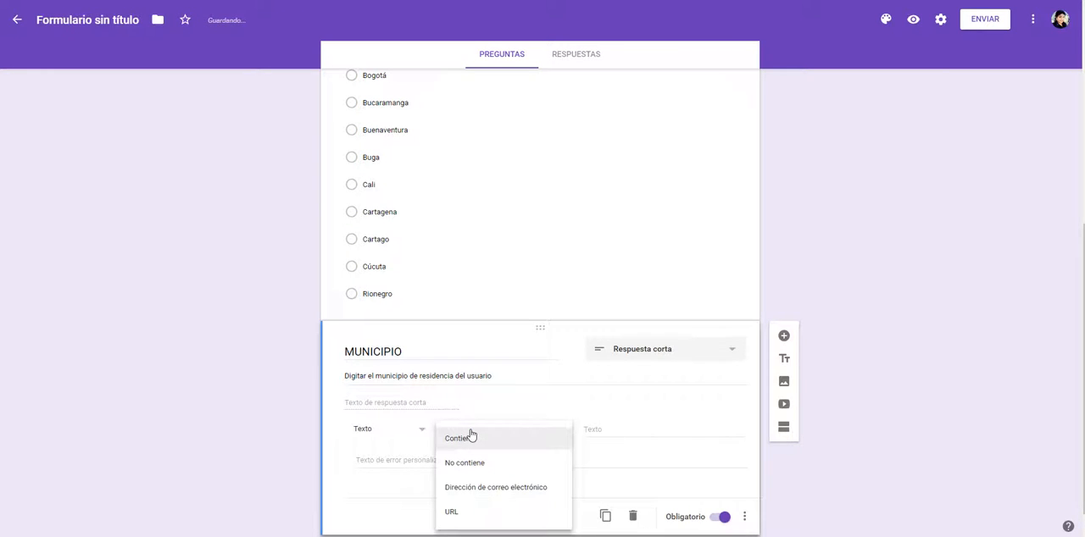
pyautogui.click(451, 438)
# Step: Set the MUNICIPIO validation to Longitud with Número mínimo de caracteres of 4
pyautogui.click(411, 436)
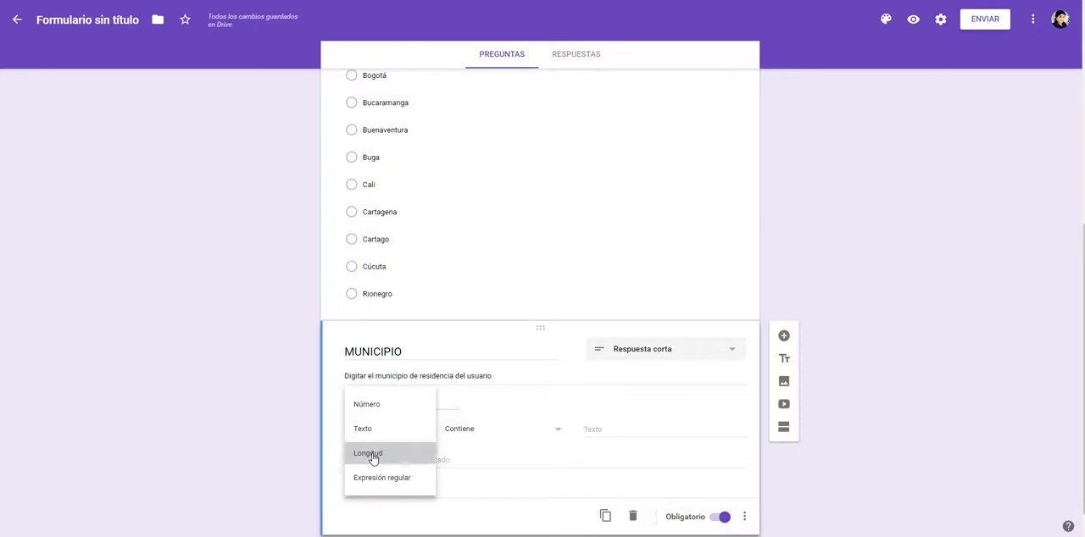
pyautogui.click(373, 458)
pyautogui.click(546, 433)
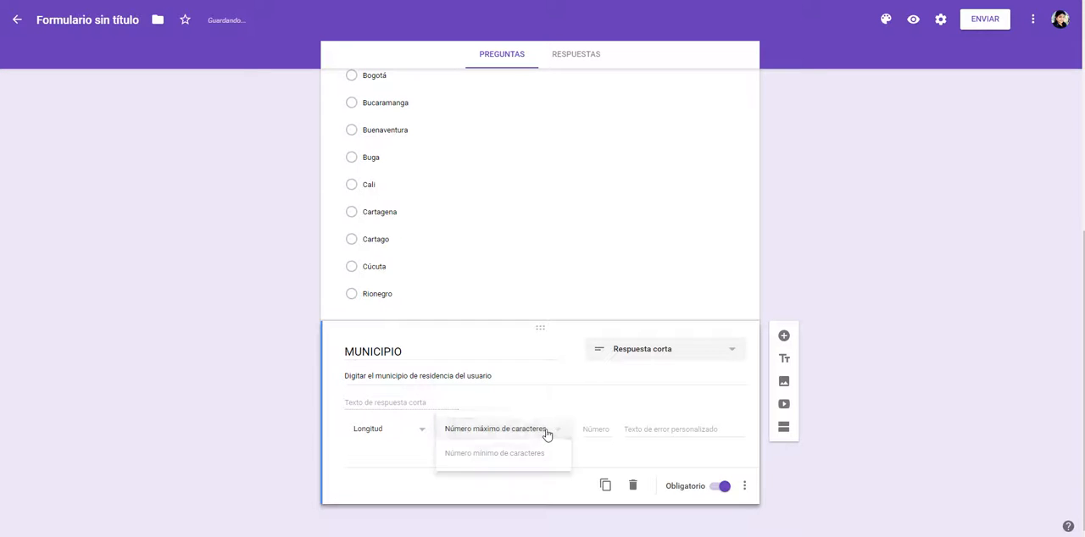
pyautogui.click(527, 461)
pyautogui.click(597, 428)
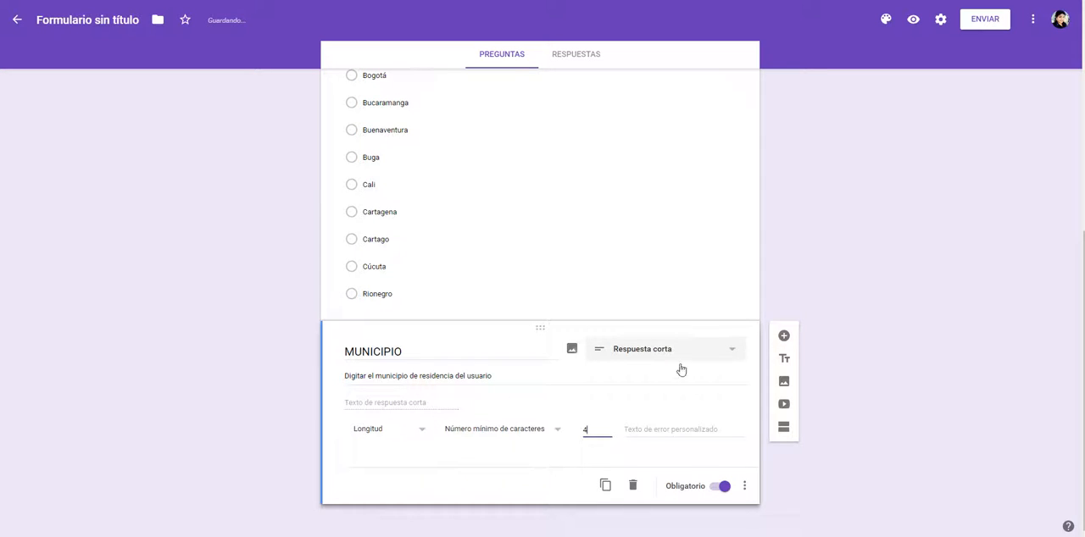
# Step: Add a new question after MUNICIPIO and title it IPS DE ATENCIÓN, copied from the Word variable table
pyautogui.click(781, 337)
pyautogui.hotkey('alt', 'Tab')
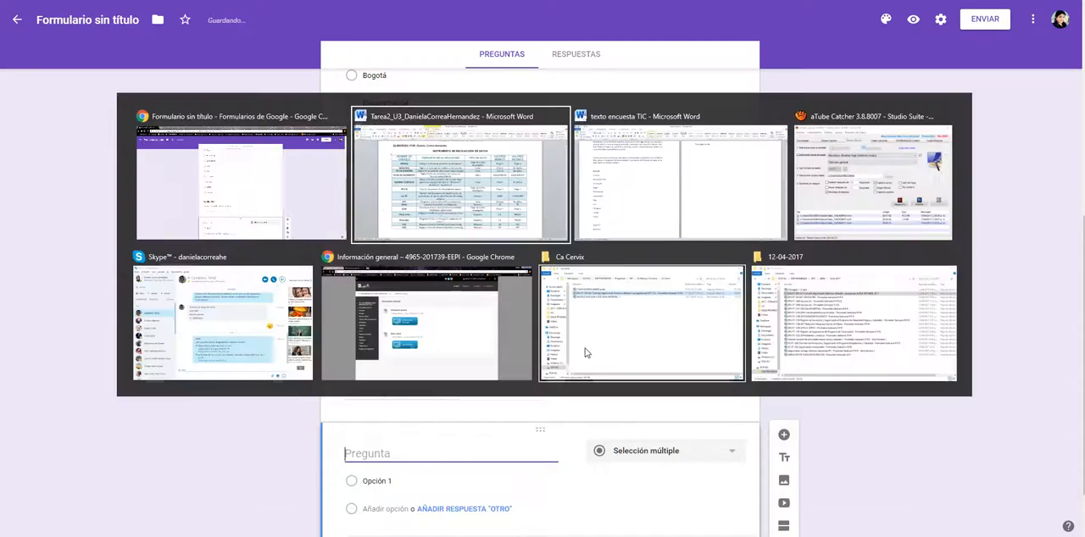
pyautogui.moveTo(212, 183); pyautogui.dragTo(301, 184)
pyautogui.hotkey('ctrl', 'c')
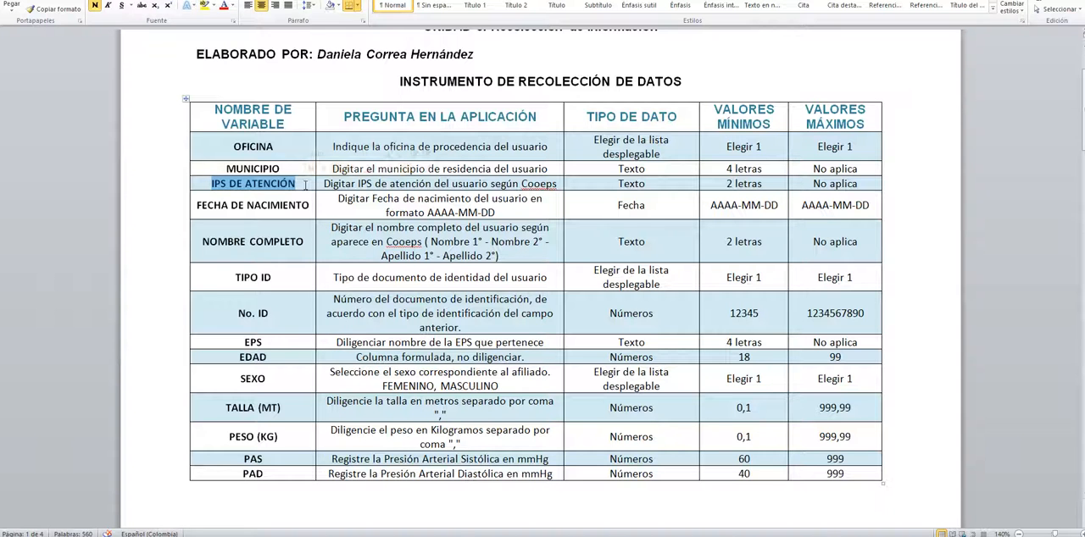
pyautogui.hotkey('alt', 'Tab')
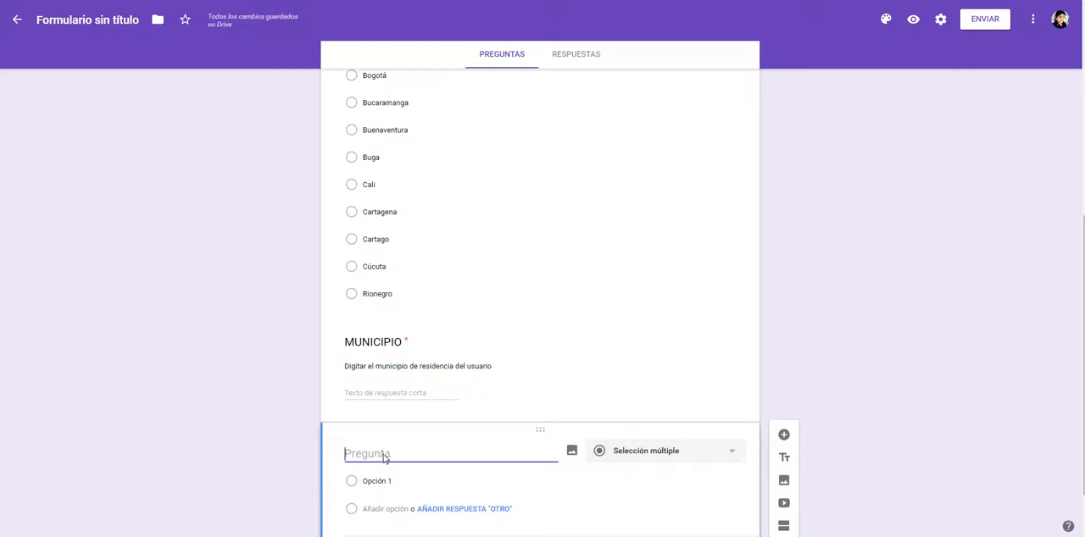
pyautogui.hotkey('ctrl', 'v')
# Step: Add the description "Digitar IPS de atención del usuario según Cooeps" from the Word table to the IPS DE ATENCIÓN question
pyautogui.hotkey('alt', 'Tab')
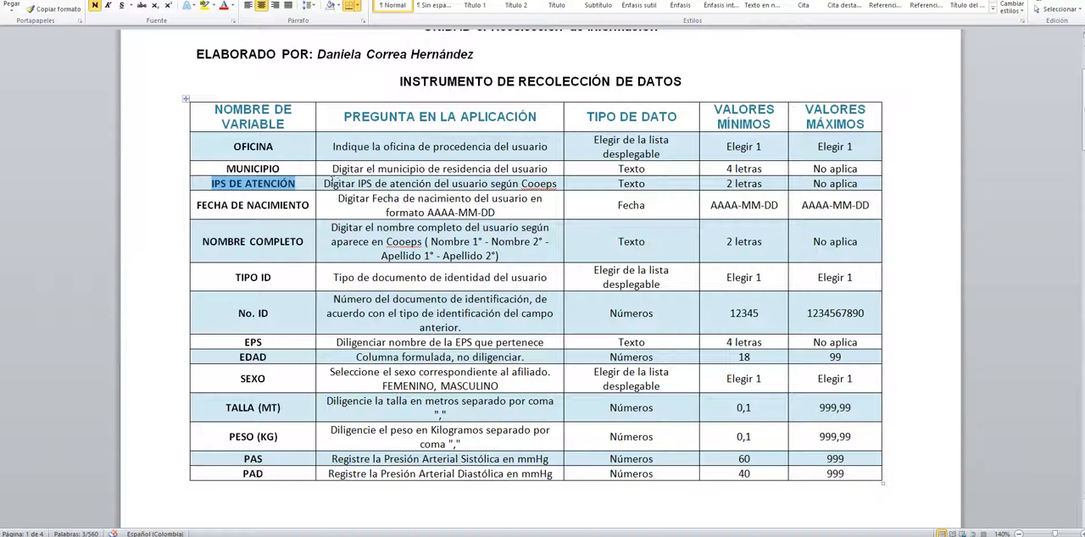
pyautogui.moveTo(324, 183); pyautogui.dragTo(557, 184)
pyautogui.hotkey('ctrl', 'c')
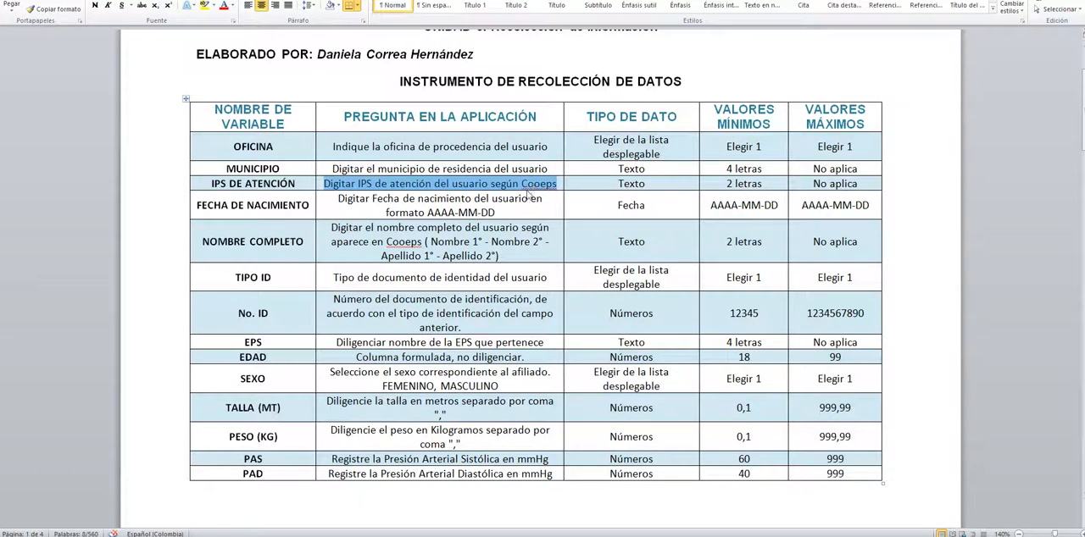
pyautogui.hotkey('alt', 'Tab')
pyautogui.hotkey('ctrl', 'a')
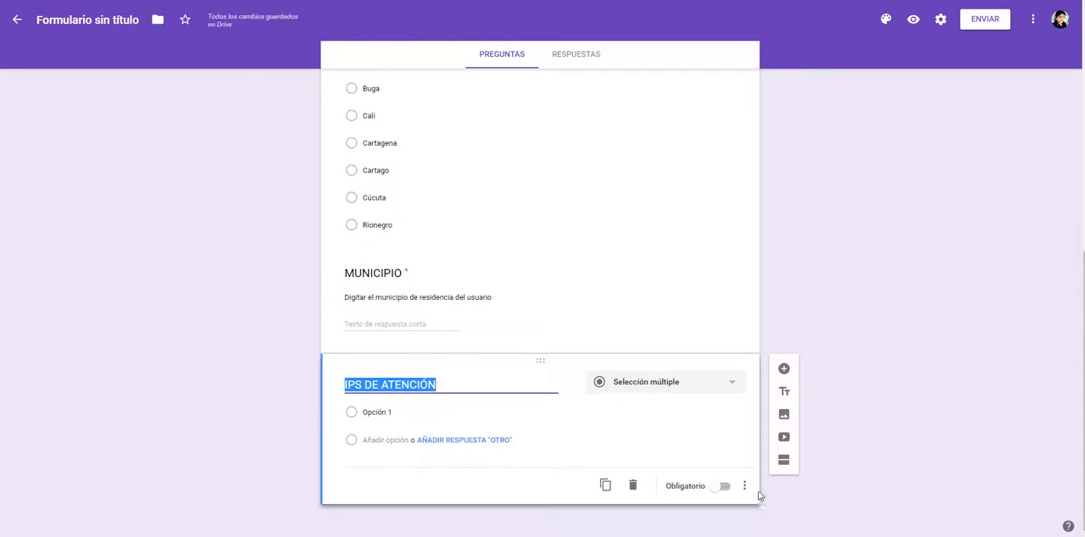
pyautogui.click(744, 486)
pyautogui.click(787, 455)
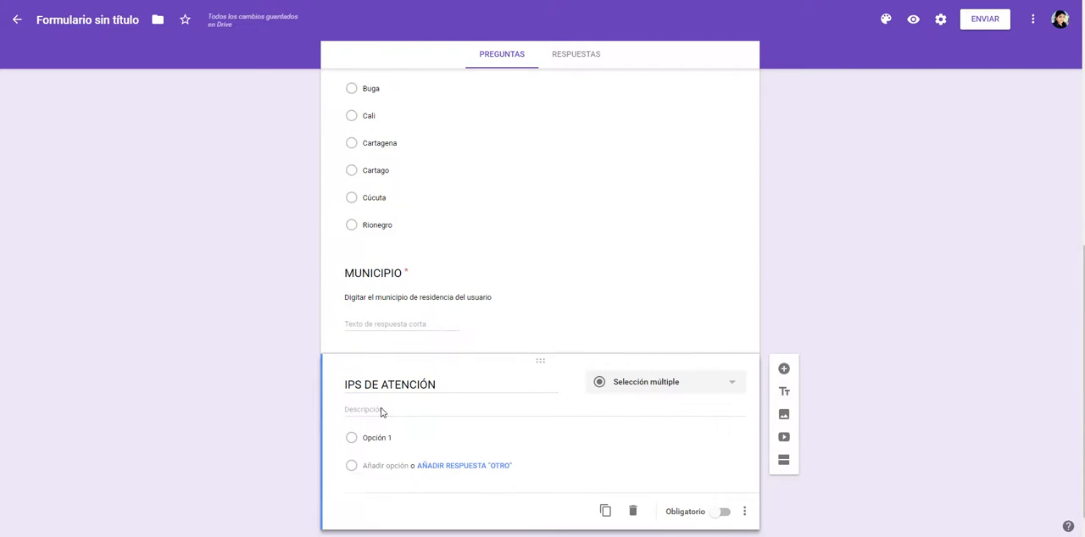
pyautogui.click(390, 411)
pyautogui.hotkey('ctrl', 'v')
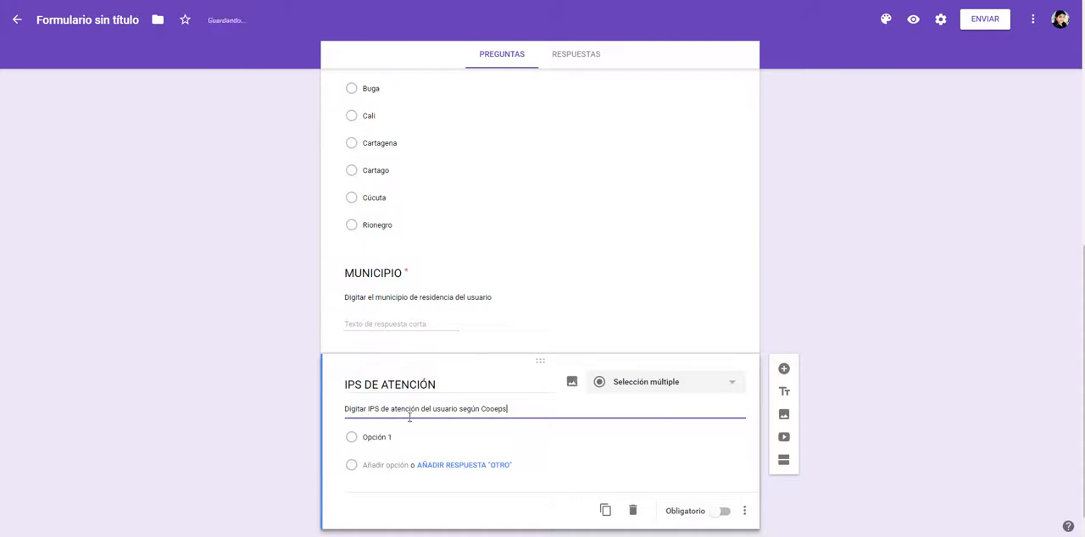
# Step: Check the data type of IPS DE ATENCIÓN in the Word table and change the question type to Respuesta corta
pyautogui.hotkey('alt', 'Tab')
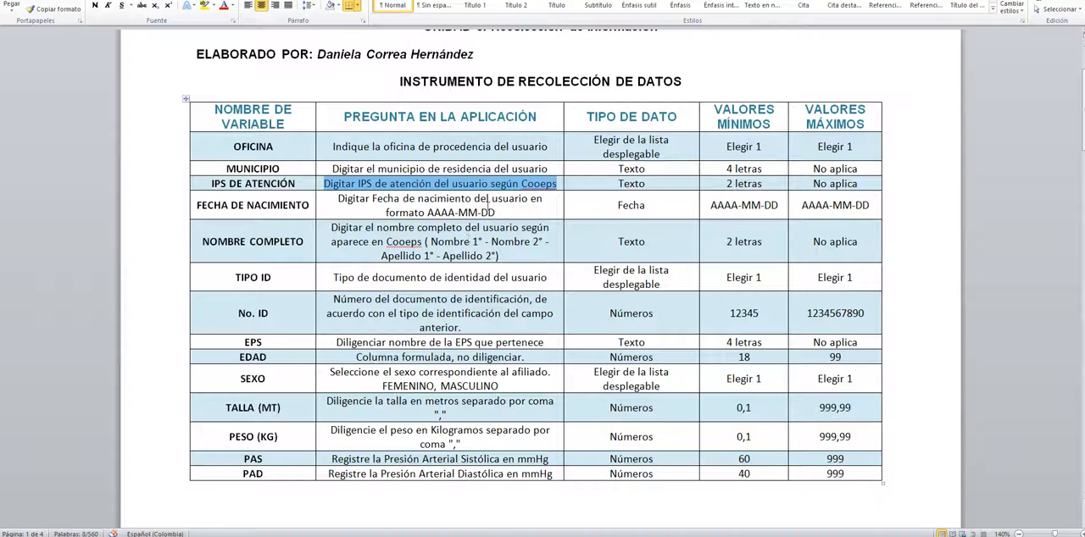
pyautogui.click(626, 184)
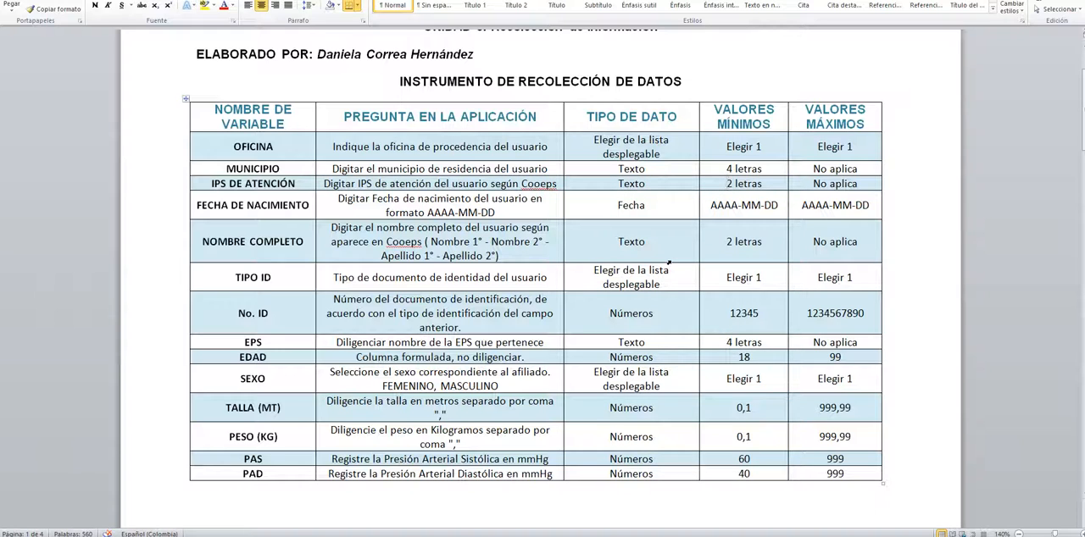
pyautogui.hotkey('alt', 'Tab')
pyautogui.click(659, 386)
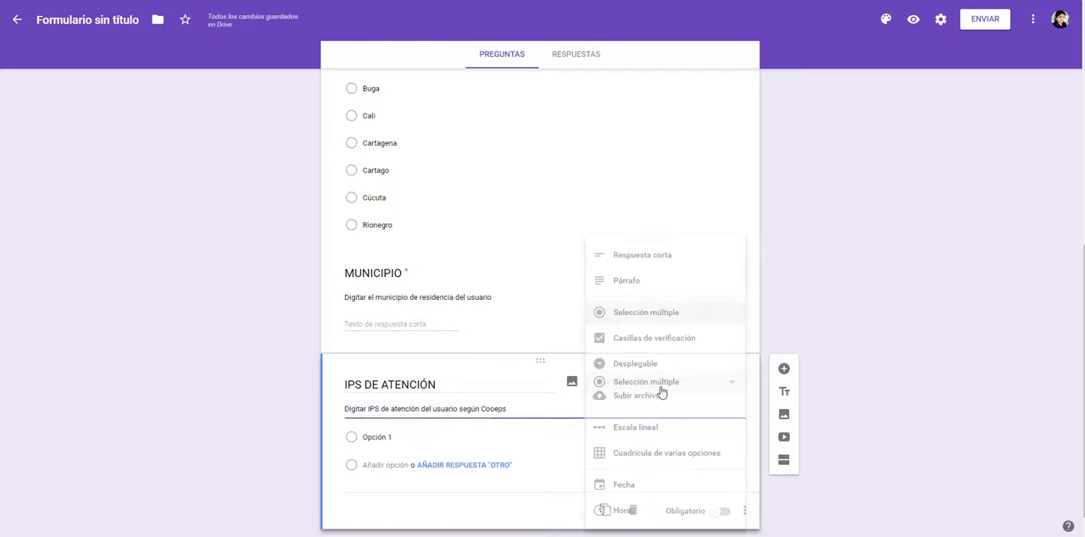
pyautogui.click(637, 269)
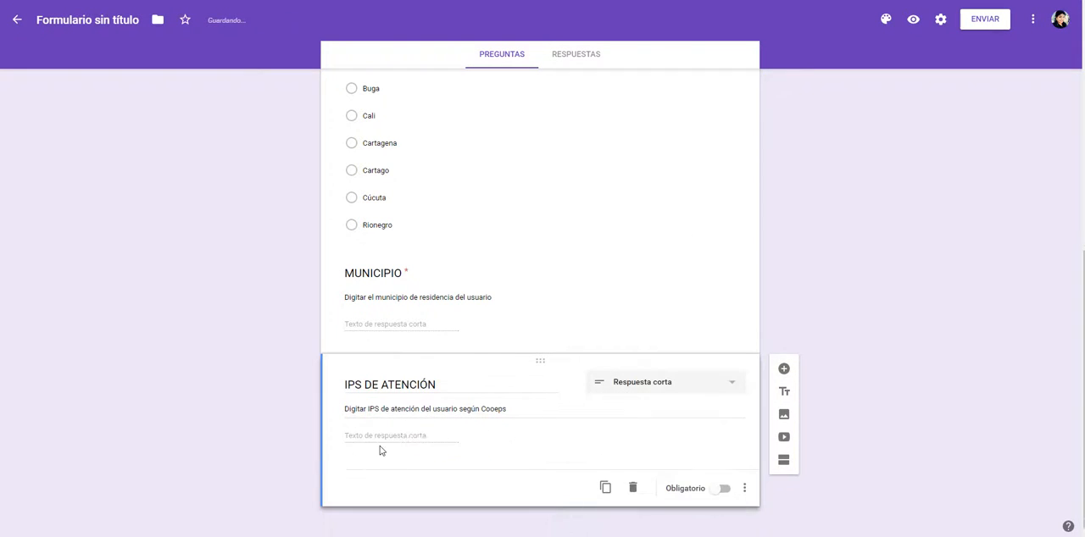
# Step: Make IPS DE ATENCIÓN required and validate its Longitud with Número mínimo de caracteres of 2
pyautogui.click(725, 489)
pyautogui.click(744, 489)
pyautogui.click(773, 507)
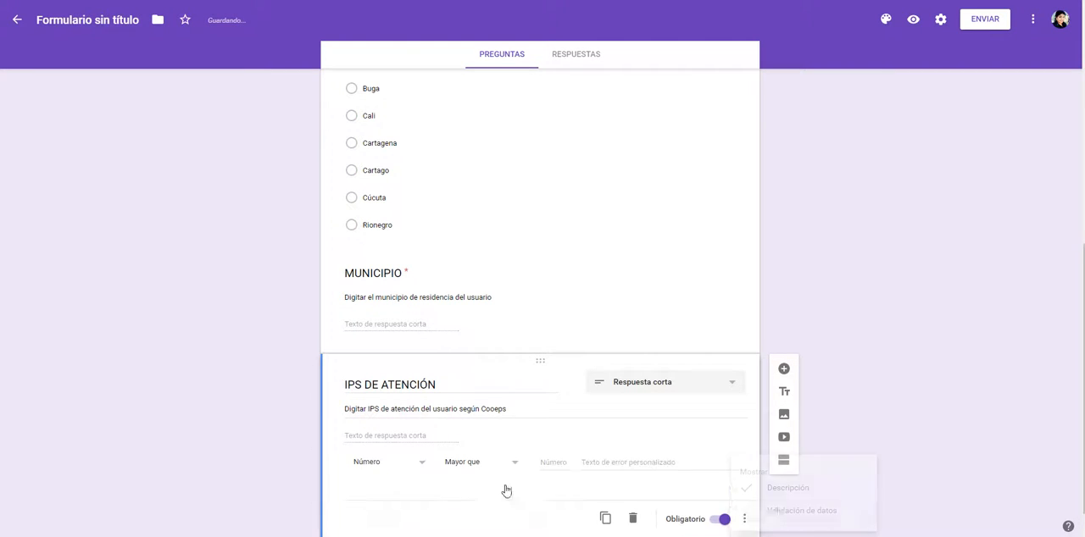
pyautogui.click(381, 467)
pyautogui.click(381, 489)
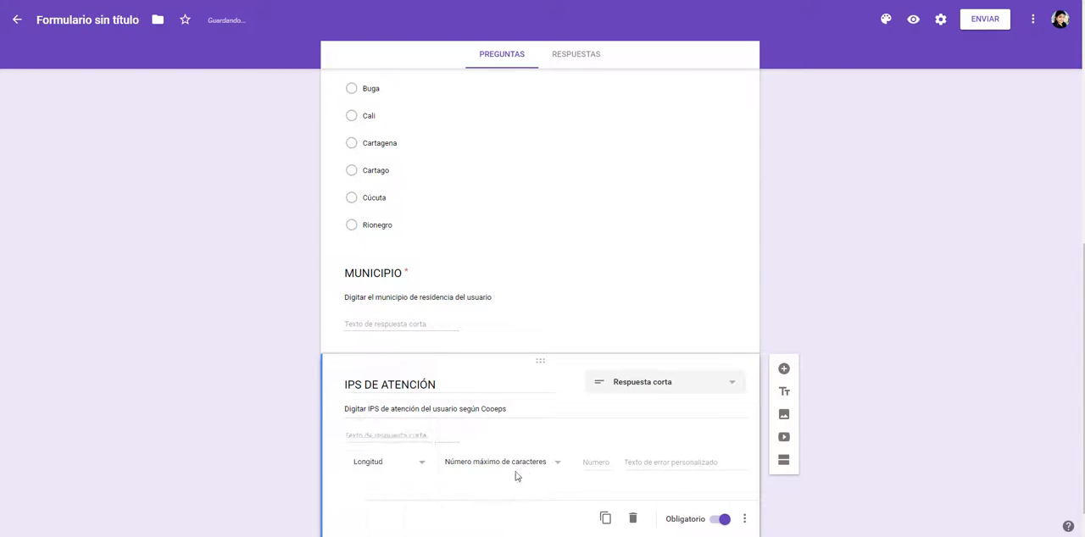
pyautogui.click(524, 468)
pyautogui.click(506, 486)
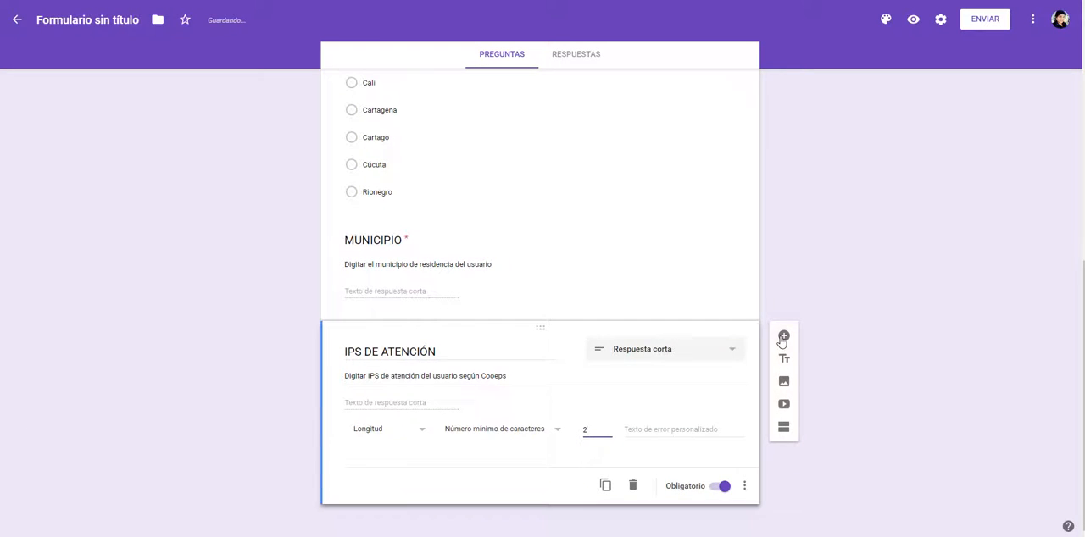
# Step: Add a new question after IPS DE ATENCIÓN and title it FECHA DE NACIMIENTO, copied from the Word variable table
pyautogui.click(783, 338)
pyautogui.hotkey('alt', 'Tab')
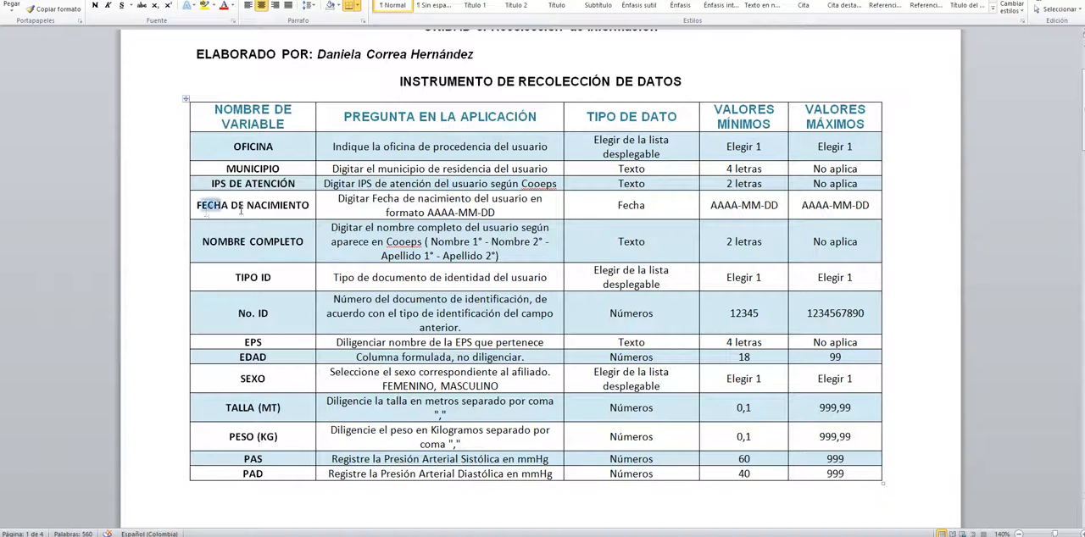
pyautogui.moveTo(196, 205); pyautogui.dragTo(311, 206)
pyautogui.hotkey('ctrl', 'c')
pyautogui.hotkey('alt', 'Tab')
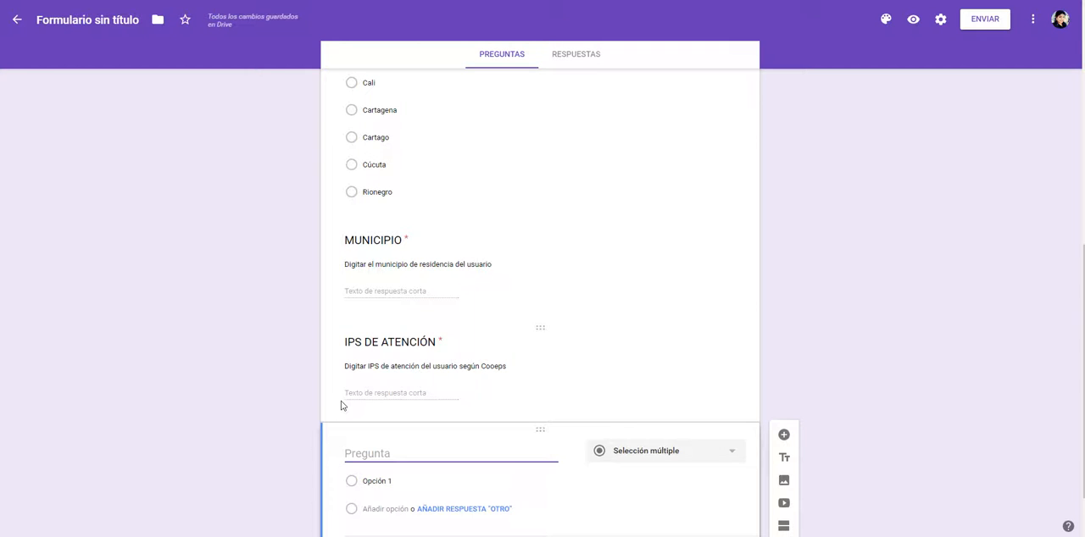
pyautogui.hotkey('ctrl', 'v')
# Step: Make the FECHA DE NACIMIENTO date question required and check which additional display options it offers
pyautogui.hotkey('alt', 'Tab')
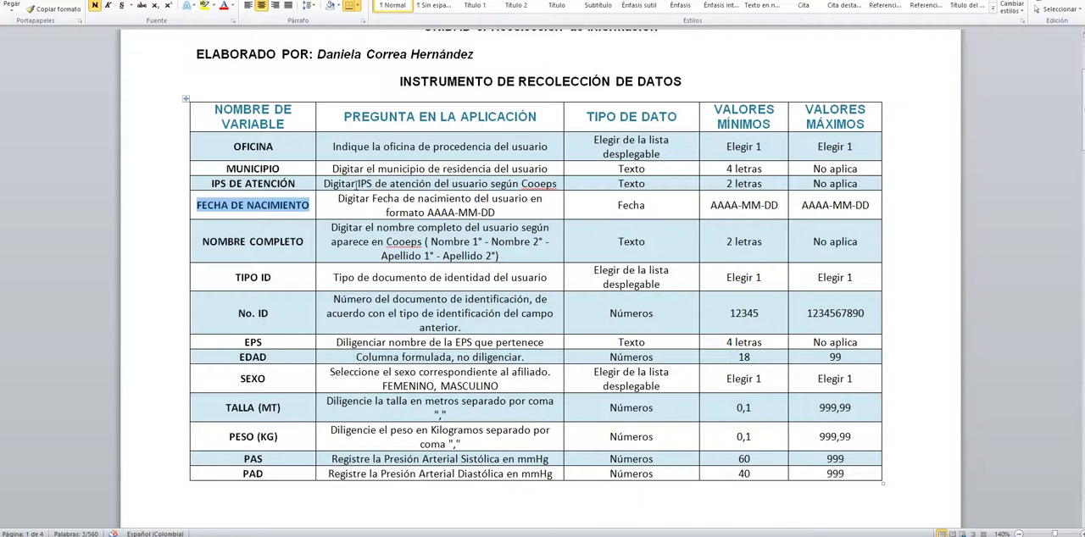
pyautogui.hotkey('alt', 'Tab')
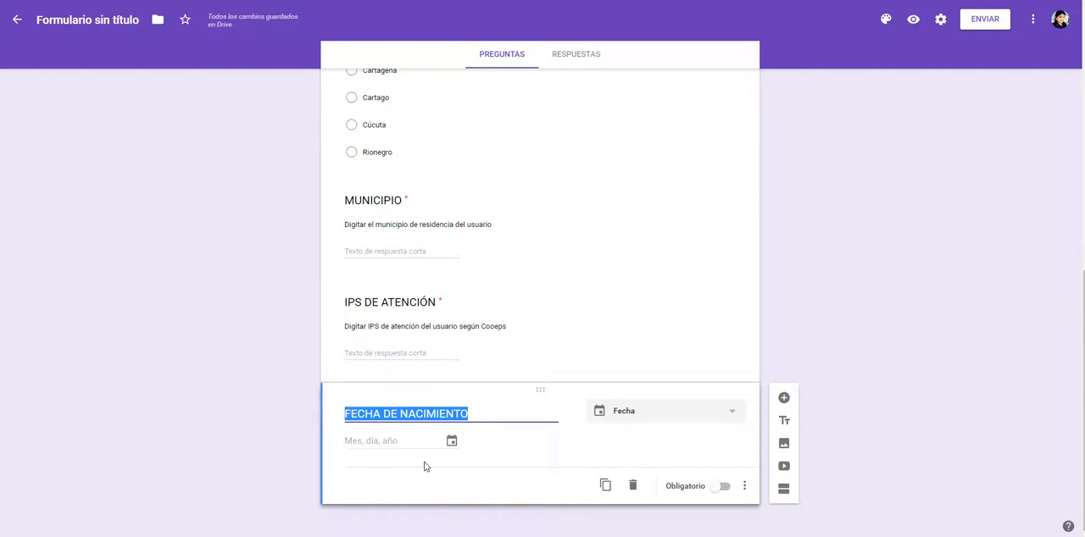
pyautogui.click(453, 447)
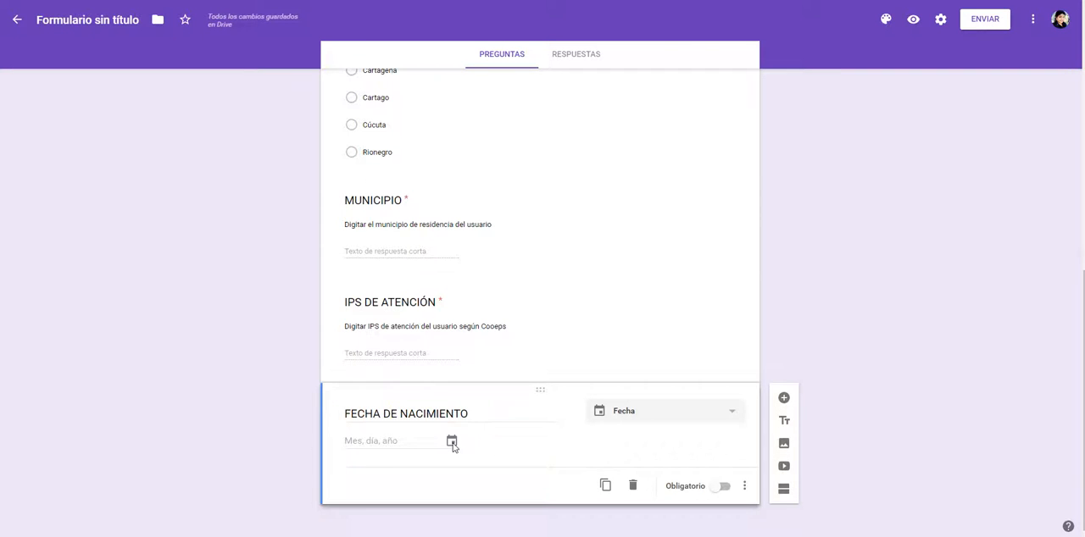
pyautogui.click(726, 489)
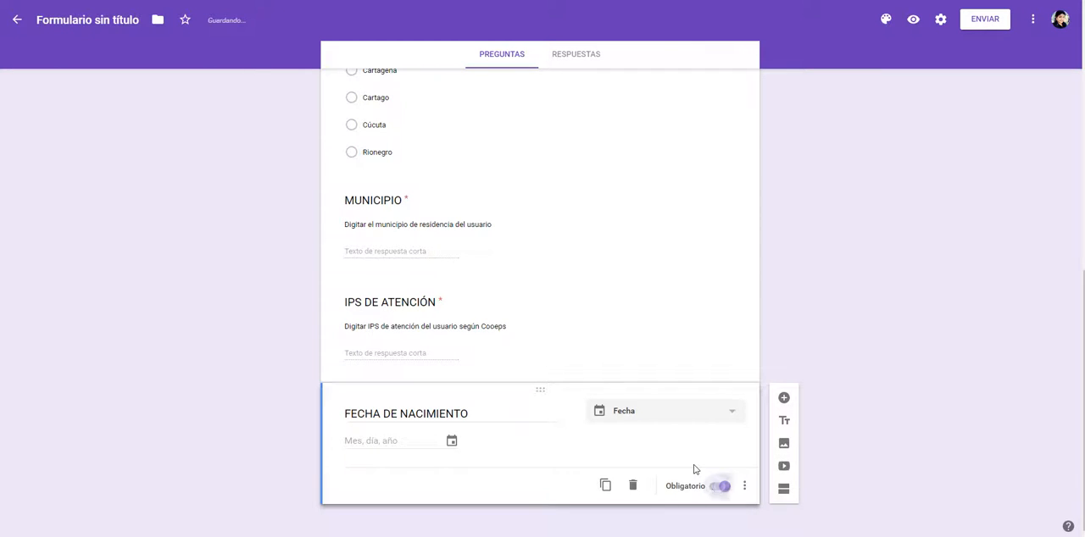
pyautogui.click(749, 497)
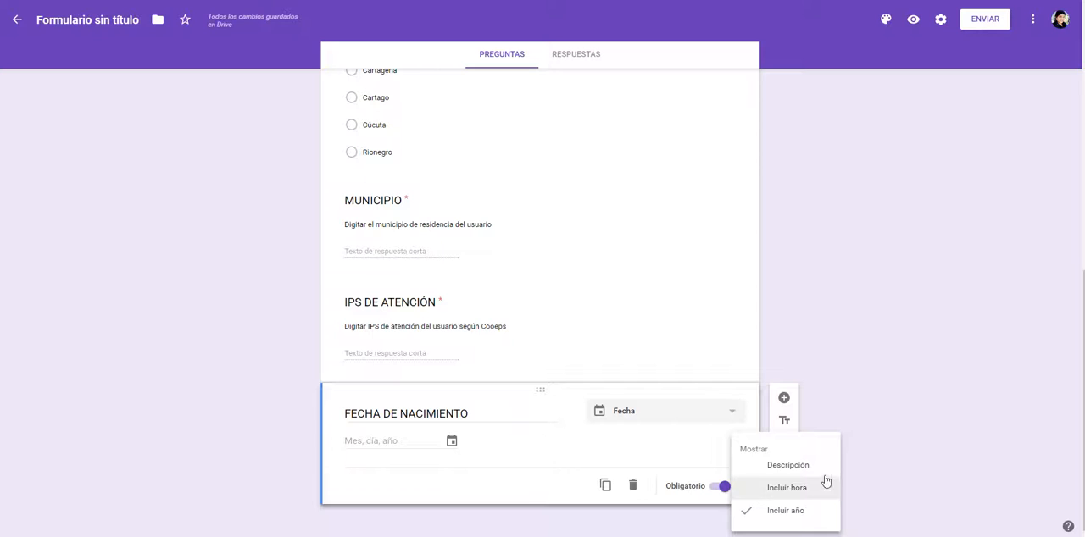
pyautogui.click(899, 450)
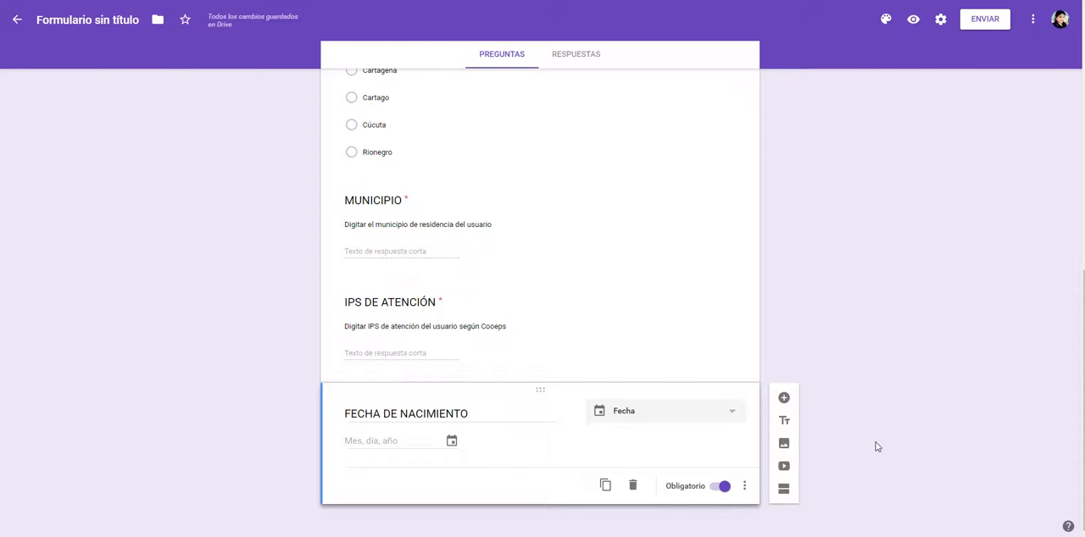
# Step: Add a new question after FECHA DE NACIMIENTO and title it NOMBRE COMPLETO, copied from the Word variable table
pyautogui.hotkey('alt', 'Tab')
pyautogui.moveTo(203, 242); pyautogui.dragTo(303, 243)
pyautogui.hotkey('ctrl', 'c')
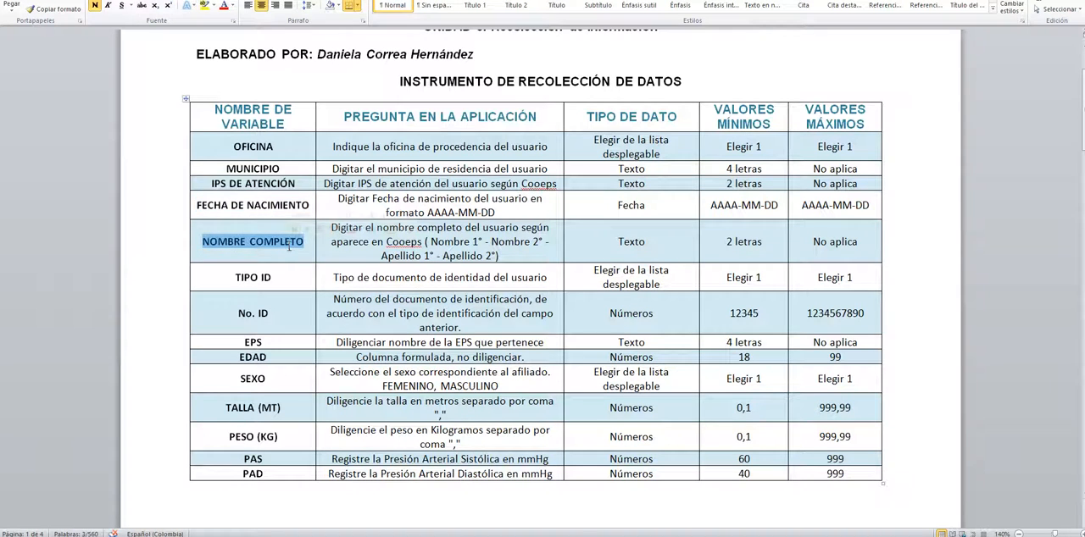
pyautogui.hotkey('alt', 'Tab')
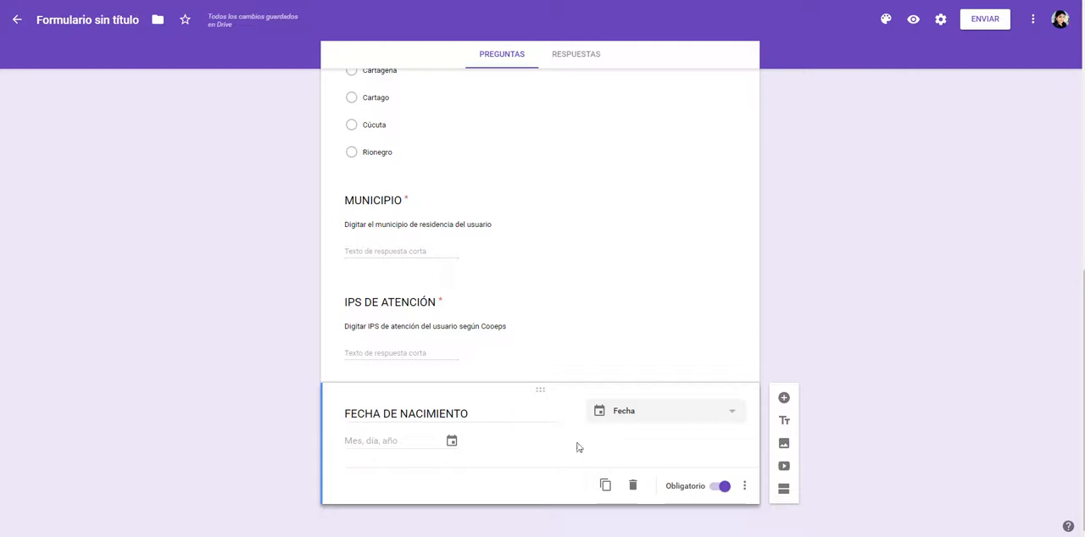
pyautogui.click(784, 397)
pyautogui.hotkey('ctrl', 'v')
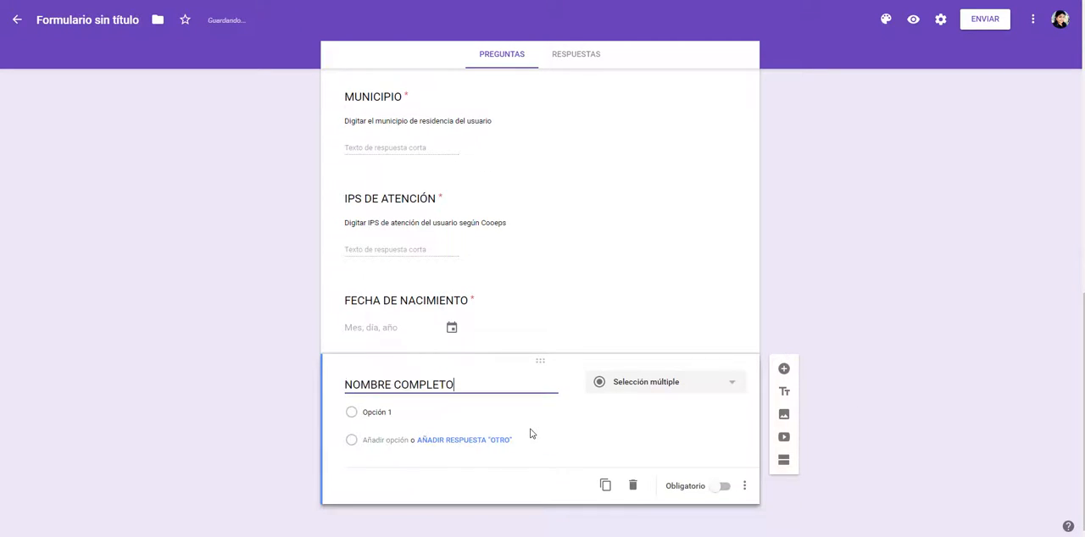
# Step: Make NOMBRE COMPLETO required and add its description from the Word table, "Digitar el nombre completo del usuario según aparece en Cooeps ( Nombre 1° - Nombre 2° - Apellido 1° - Apellido 2°)"
pyautogui.hotkey('alt', 'Tab')
pyautogui.moveTo(330, 228); pyautogui.dragTo(505, 256)
pyautogui.hotkey('ctrl', 'c')
pyautogui.hotkey('alt', 'Tab')
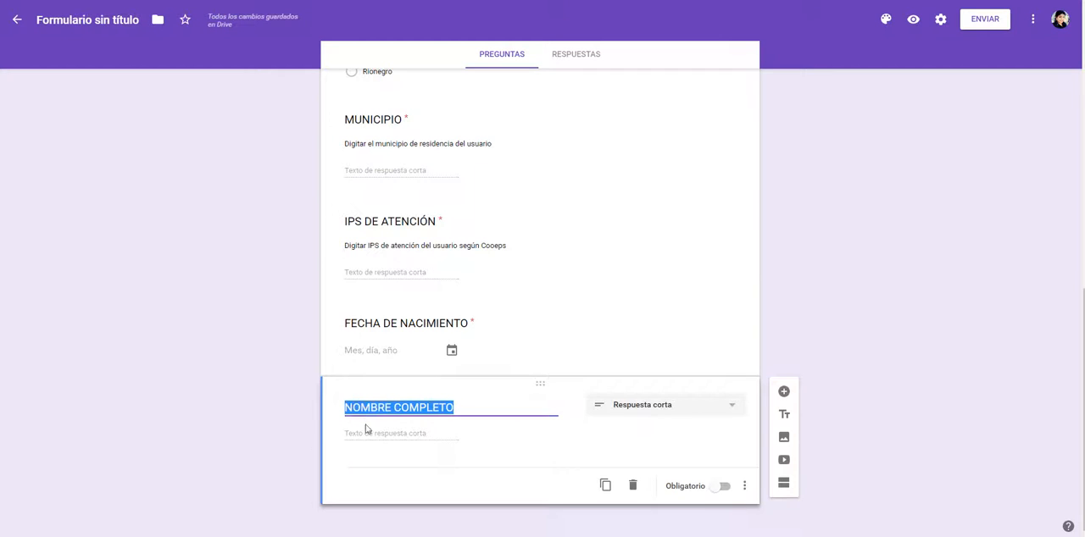
pyautogui.click(721, 486)
pyautogui.click(744, 486)
pyautogui.click(771, 487)
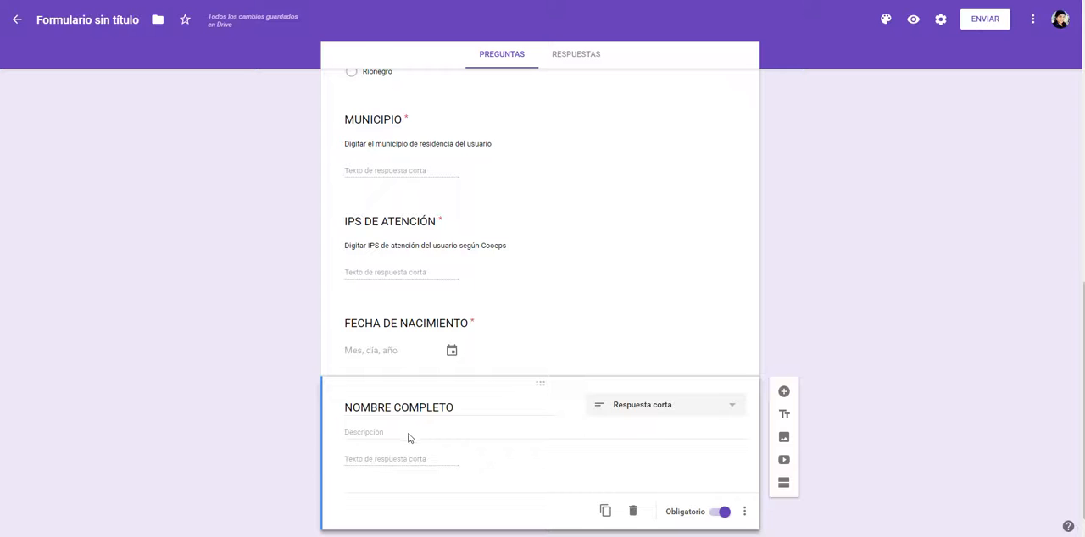
pyautogui.click(408, 436)
pyautogui.hotkey('ctrl', 'v')
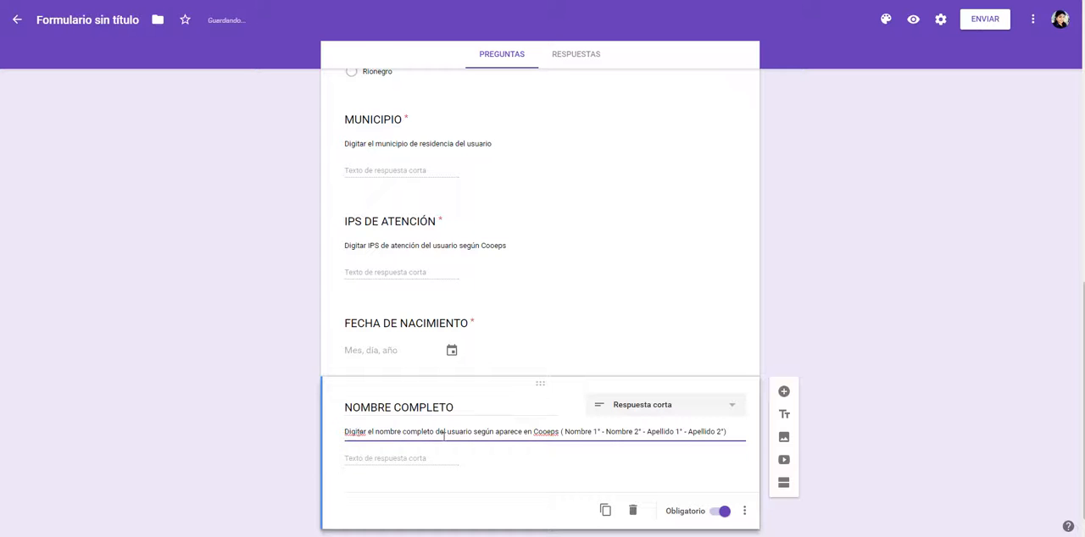
pyautogui.scroll(-1, 323, 438)
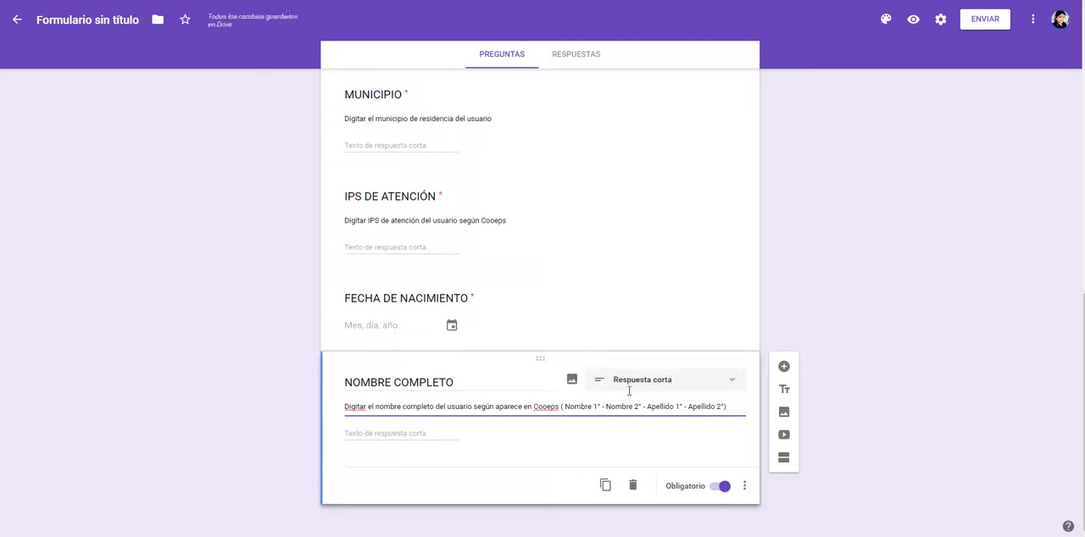
# Step: Check the NOMBRE COMPLETO minimum in the Word table and validate its Longitud with Número mínimo de caracteres of 2
pyautogui.hotkey('alt', 'Tab')
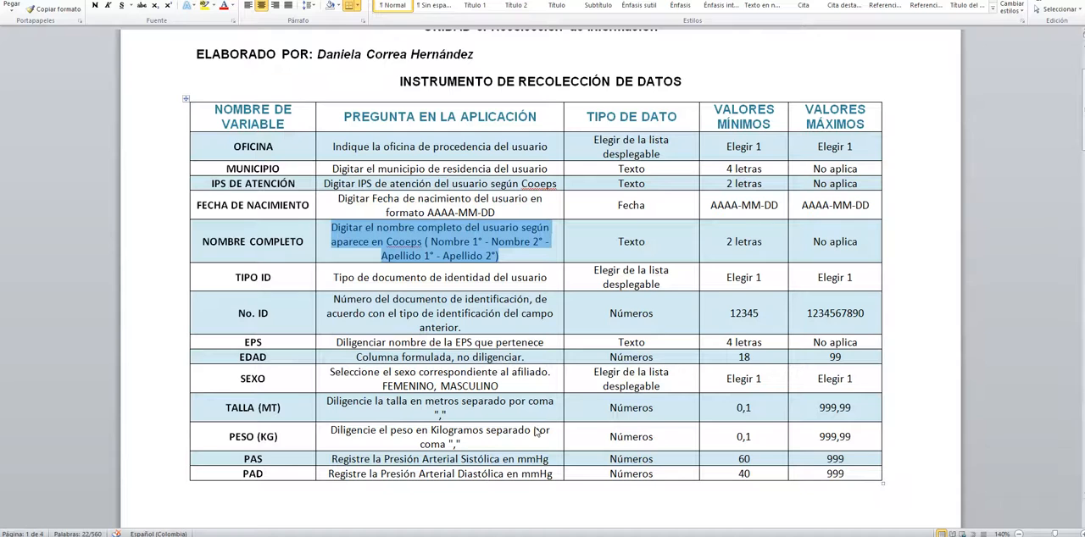
pyautogui.click(737, 241)
pyautogui.hotkey('alt', 'Tab')
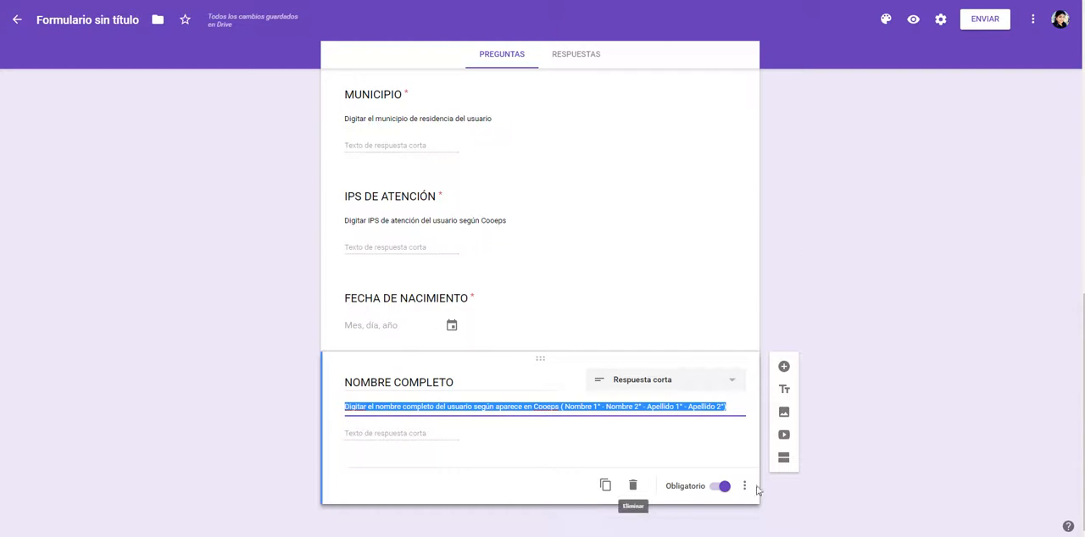
pyautogui.click(744, 486)
pyautogui.click(771, 512)
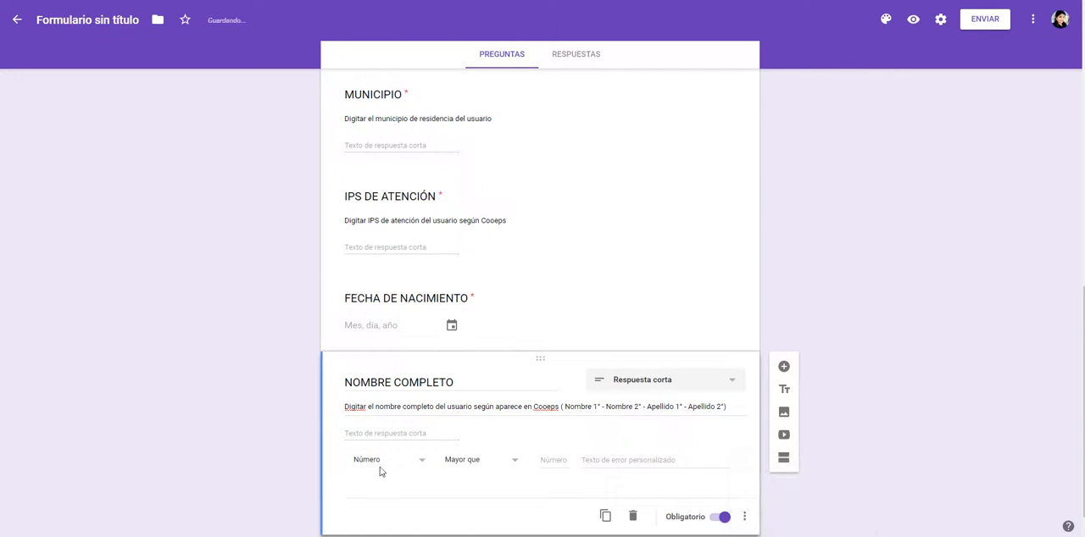
pyautogui.click(380, 466)
pyautogui.click(375, 487)
pyautogui.click(462, 471)
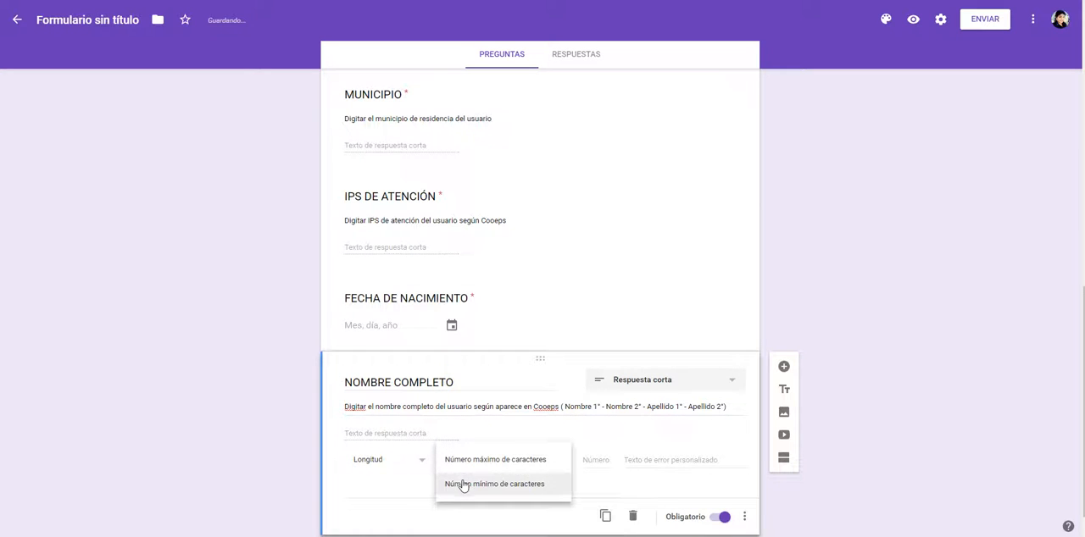
pyautogui.click(463, 484)
pyautogui.hotkey('alt', 'Tab')
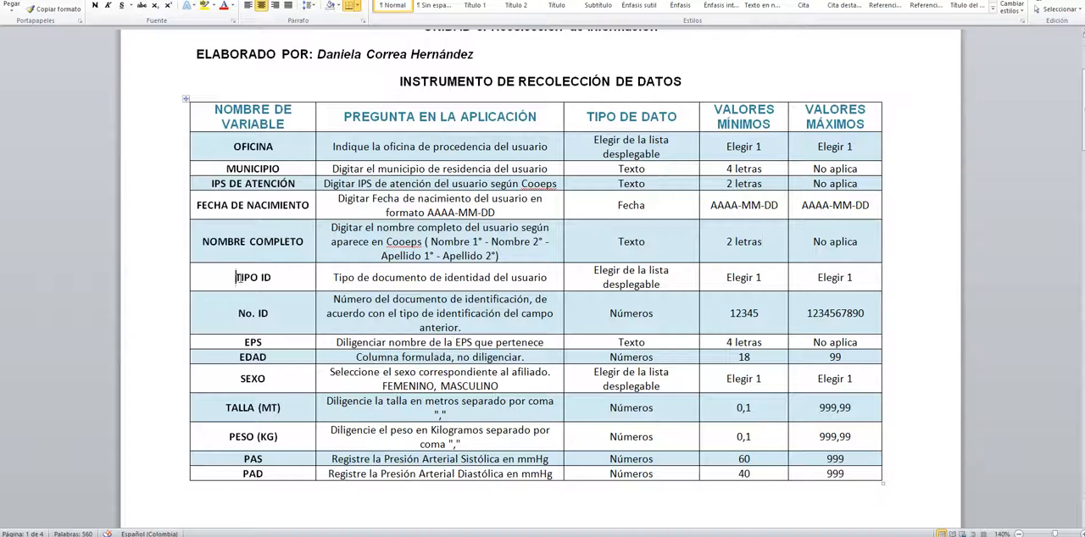
pyautogui.moveTo(235, 277); pyautogui.dragTo(271, 277)
pyautogui.hotkey('ctrl', 'c')
pyautogui.hotkey('alt', 'Tab')
pyautogui.write('2')
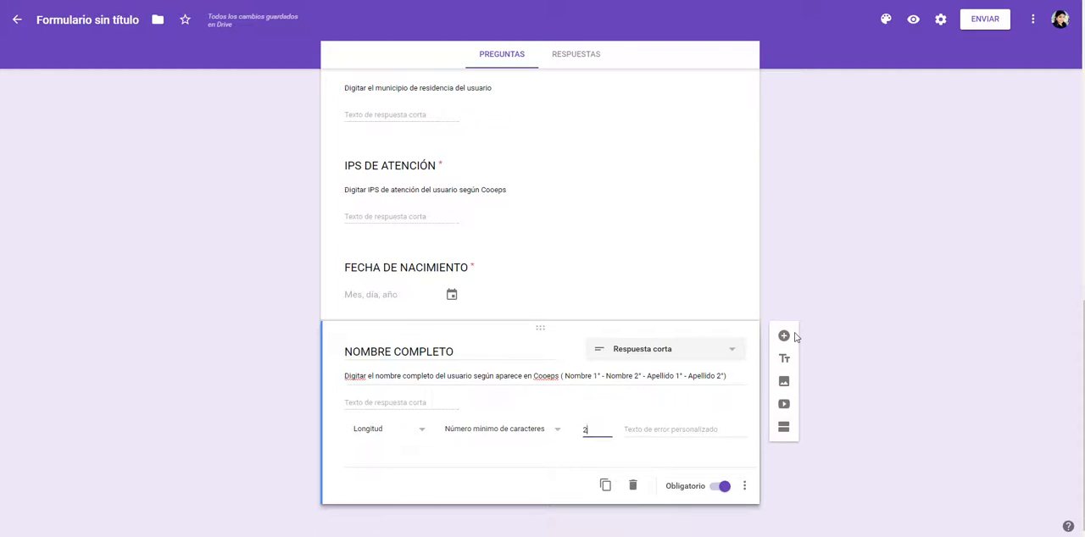
# Step: Add a required question titled TIPO ID with the description "Tipo de documento de identidad del usuario" from the Word table
pyautogui.click(783, 335)
pyautogui.hotkey('ctrl', 'v')
pyautogui.hotkey('alt', 'Tab')
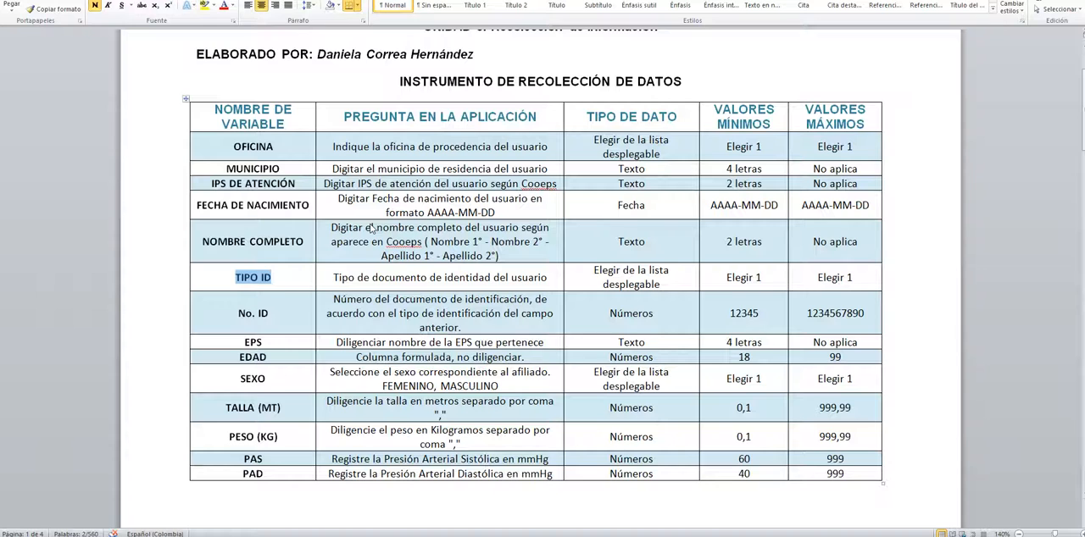
pyautogui.moveTo(333, 278); pyautogui.dragTo(548, 278)
pyautogui.hotkey('ctrl', 'c')
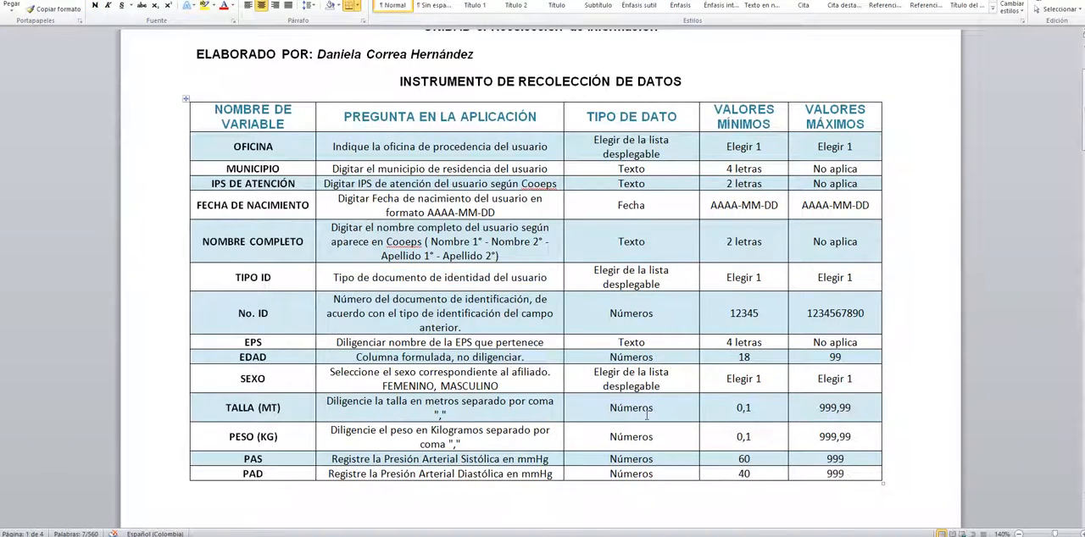
pyautogui.hotkey('alt', 'Tab')
pyautogui.scroll(-1, 617, 462)
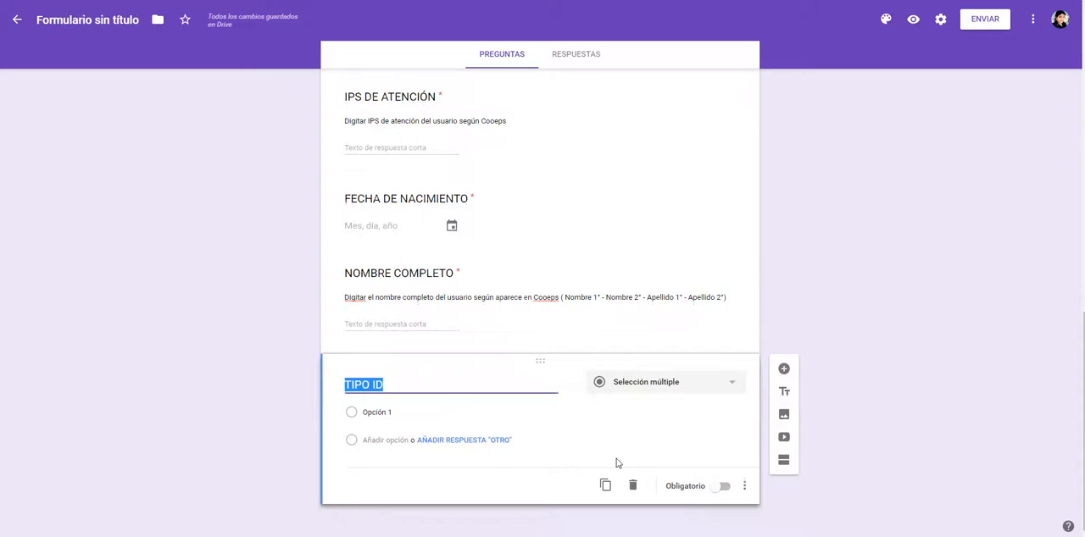
pyautogui.click(722, 487)
pyautogui.click(744, 486)
pyautogui.click(771, 457)
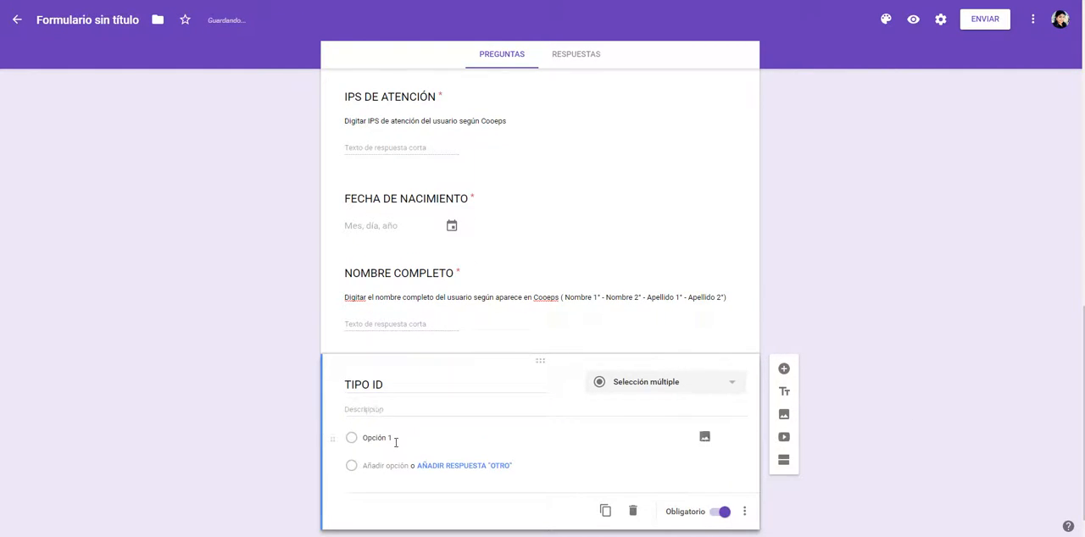
pyautogui.hotkey('ctrl', 'v')
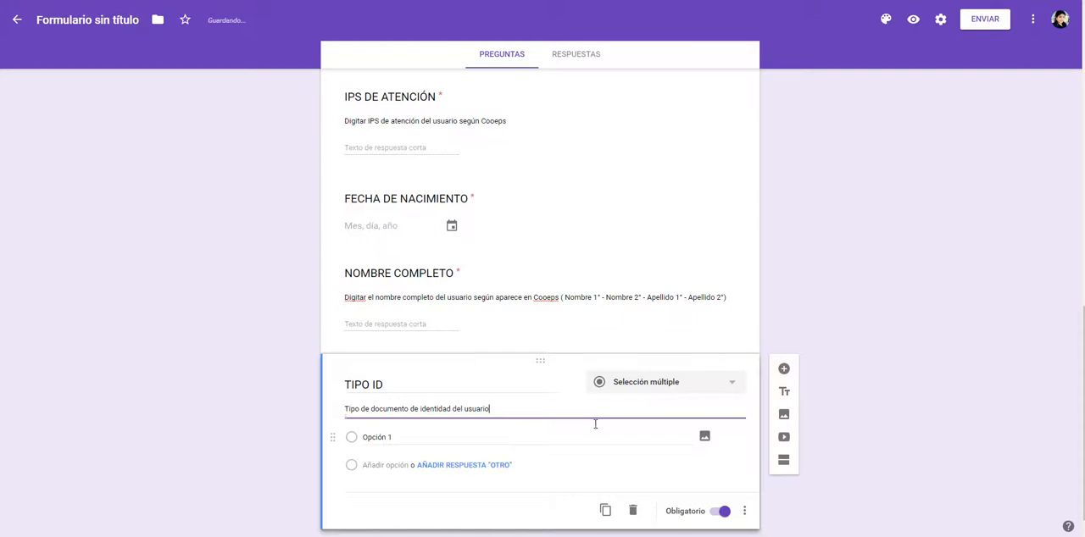
# Step: Check the data type of TIPO ID in the Word table and set the question type to Selección múltiple
pyautogui.click(669, 382)
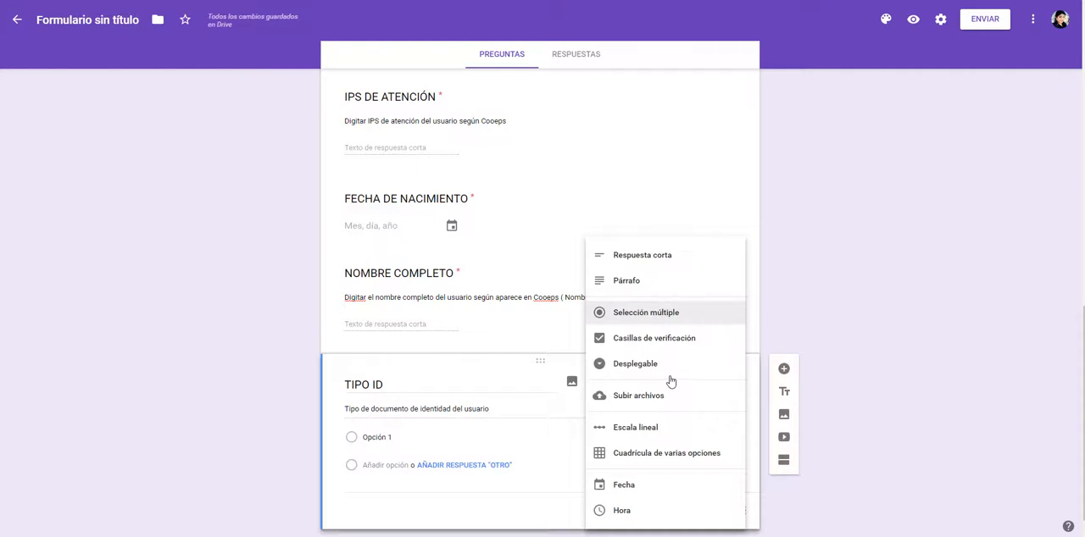
pyautogui.hotkey('alt', 'Tab')
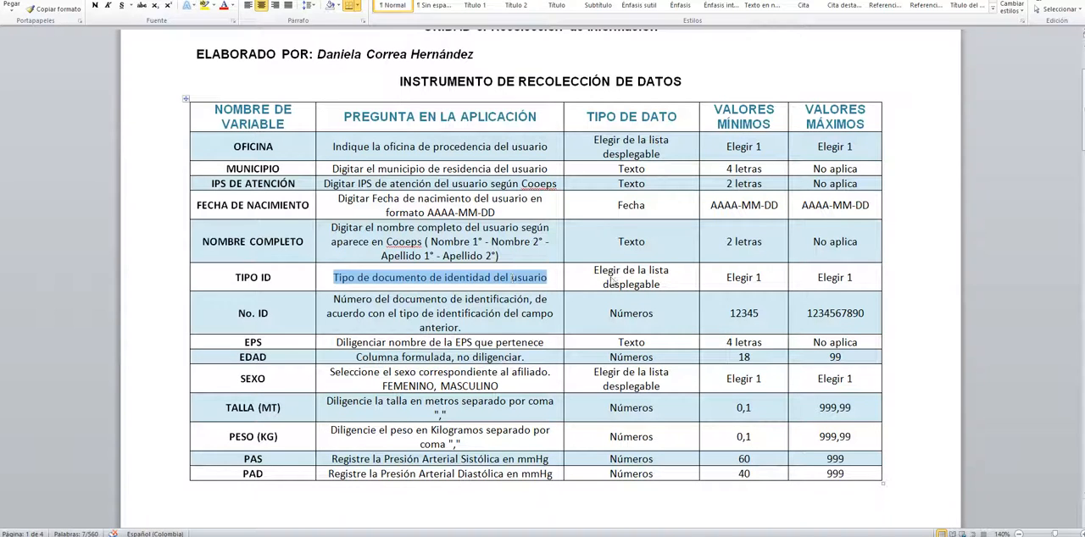
pyautogui.hotkey('alt', 'Tab')
pyautogui.click(649, 382)
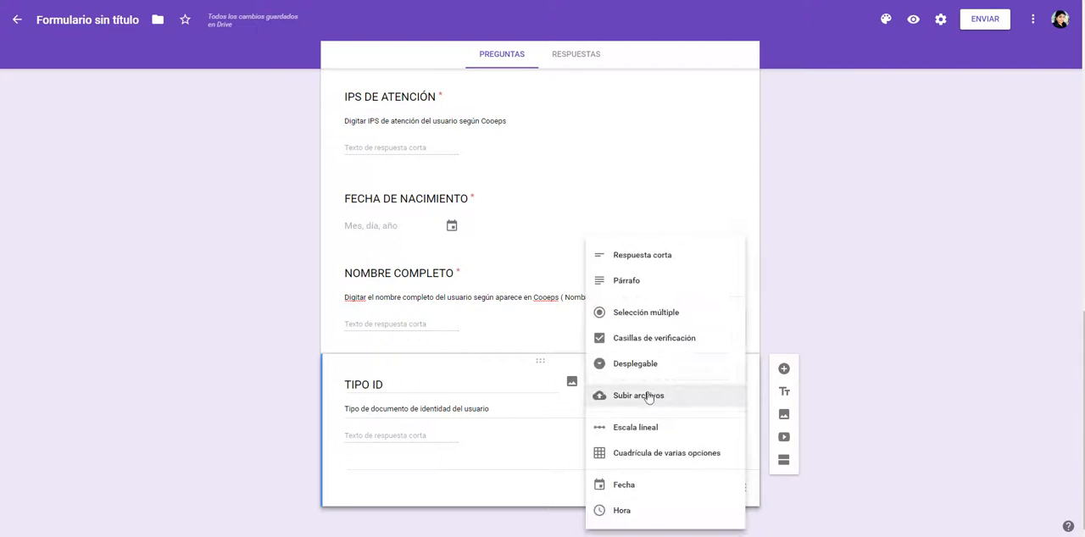
pyautogui.click(649, 316)
# Step: Enter CC and CE as the answer options of the TIPO ID question
pyautogui.hotkey('alt', 'Tab')
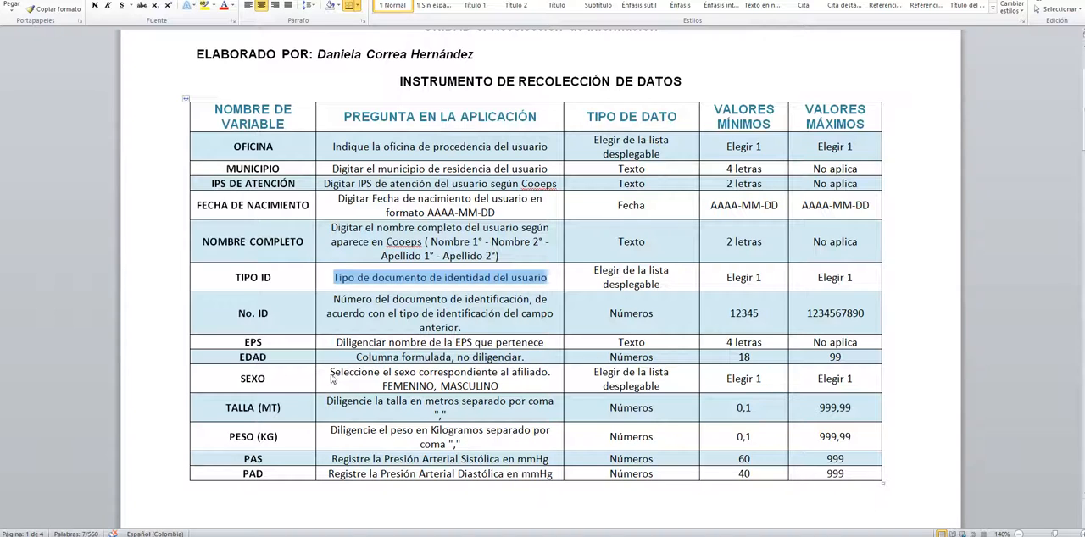
pyautogui.hotkey('alt', 'Tab')
pyautogui.hotkey('ctrl', 'v')
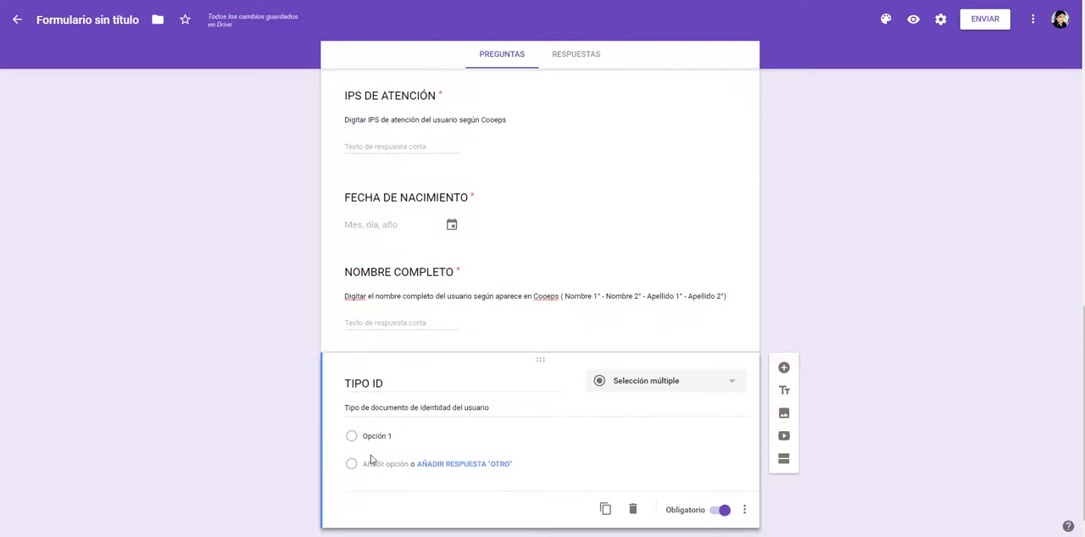
pyautogui.click(370, 412)
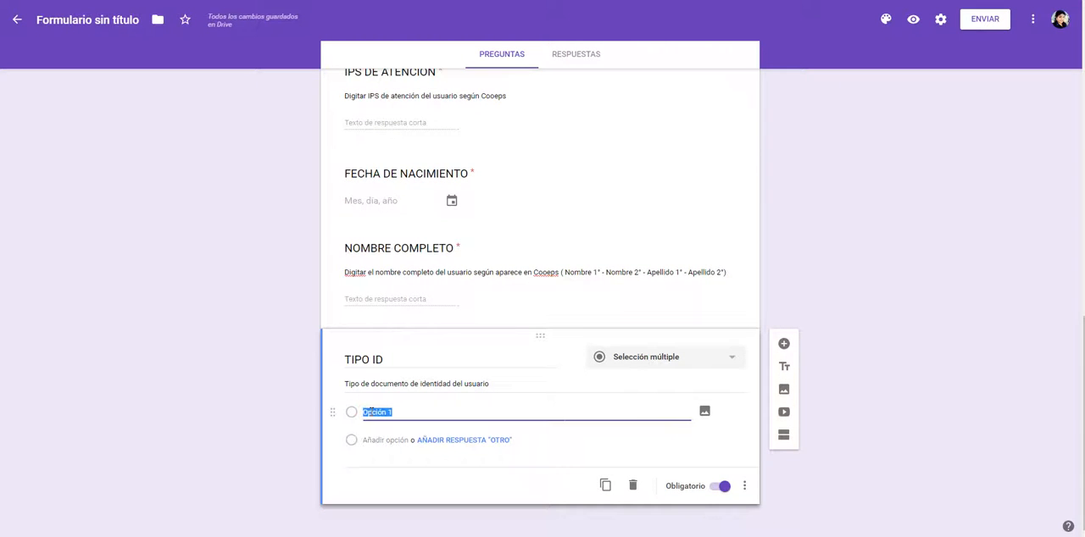
pyautogui.write('cc')
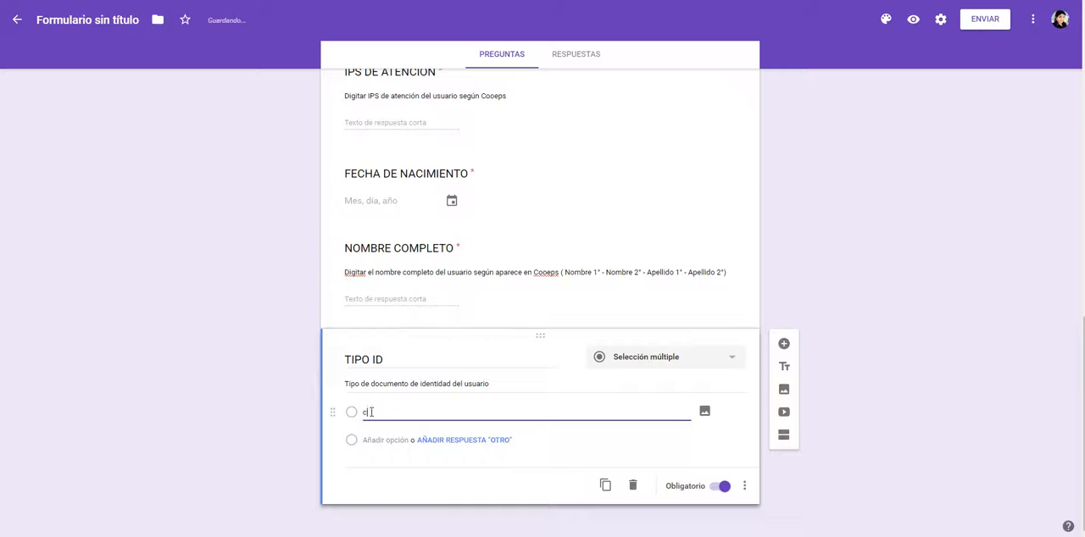
pyautogui.click(376, 440)
pyautogui.write('c')
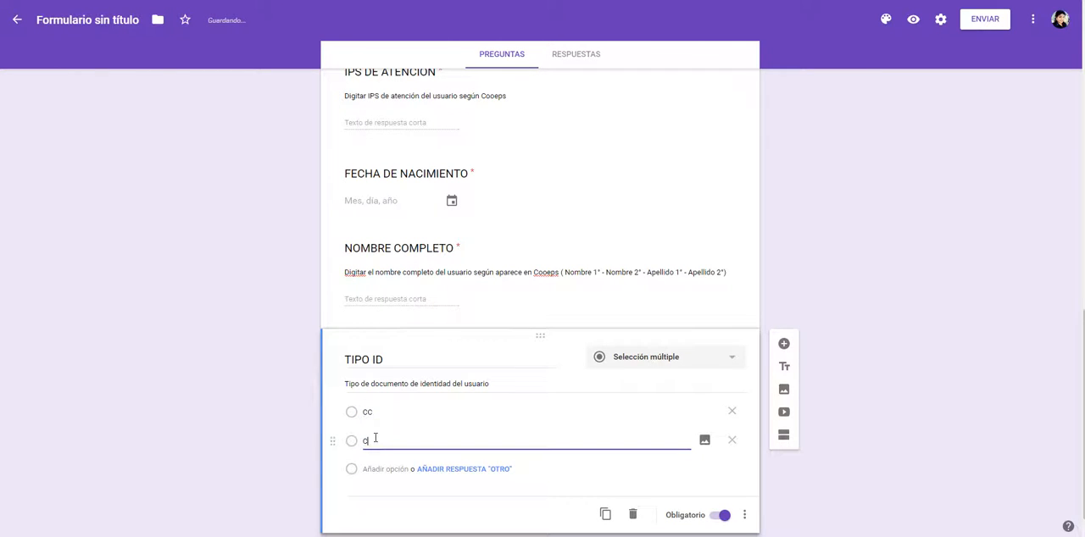
# Step: Switch to the Word document with the variable table and examine the TIPO ID field in its user interface mockup
pyautogui.click(236, 535)
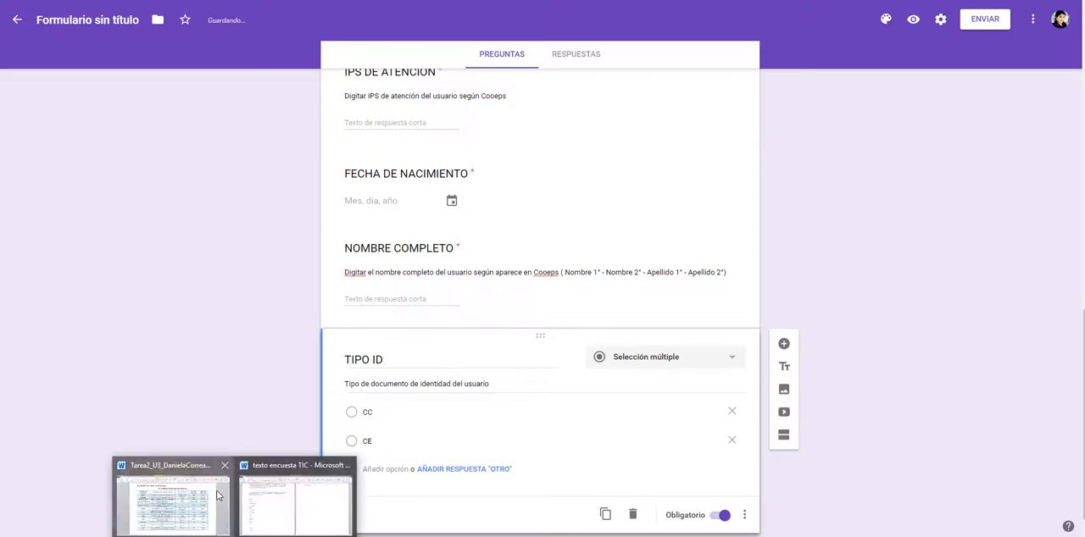
pyautogui.click(218, 494)
pyautogui.scroll(-10, 471, 403)
pyautogui.scroll(-20, 471, 403)
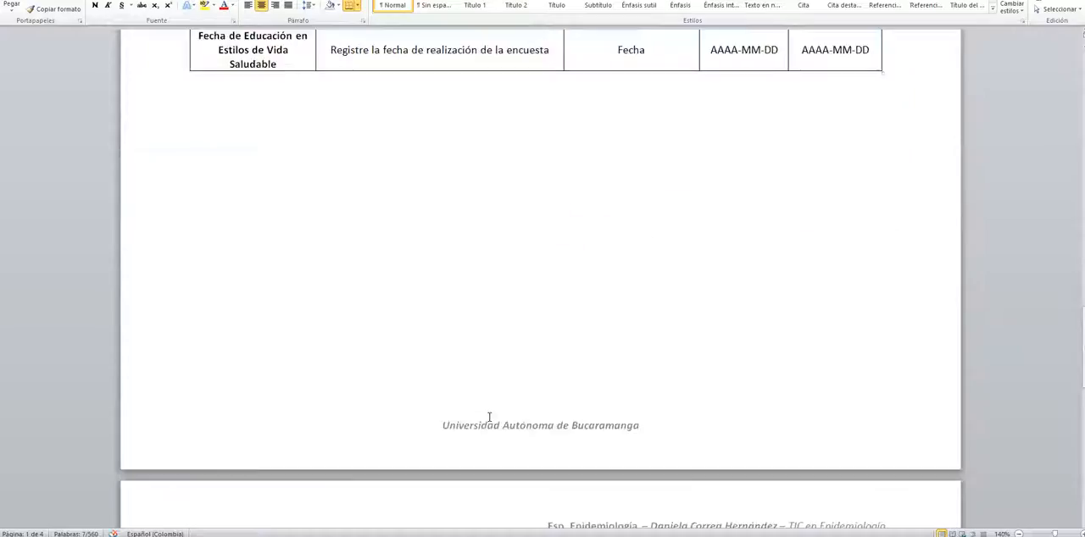
pyautogui.scroll(3, 721, 189)
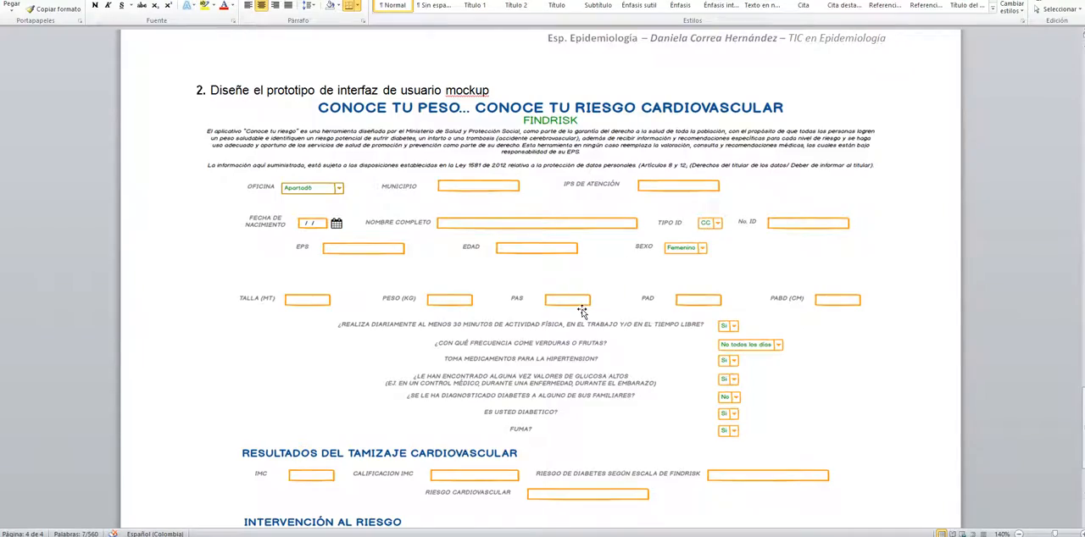
# Step: Add a new question to the form titled No. ID, taken from the Word variable table
pyautogui.scroll(20, 581, 312)
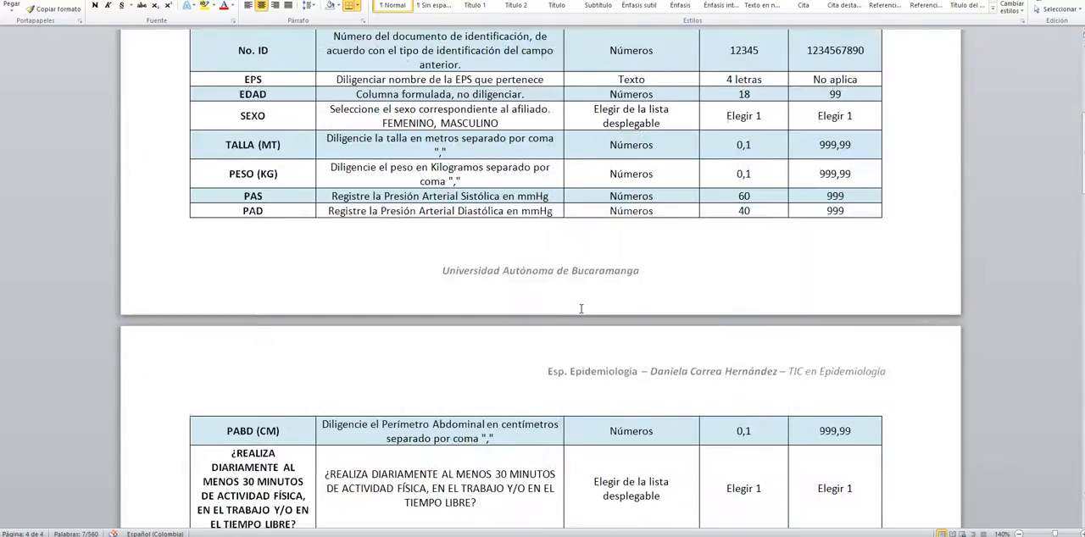
pyautogui.scroll(10, 581, 308)
pyautogui.hotkey('alt', 'Tab')
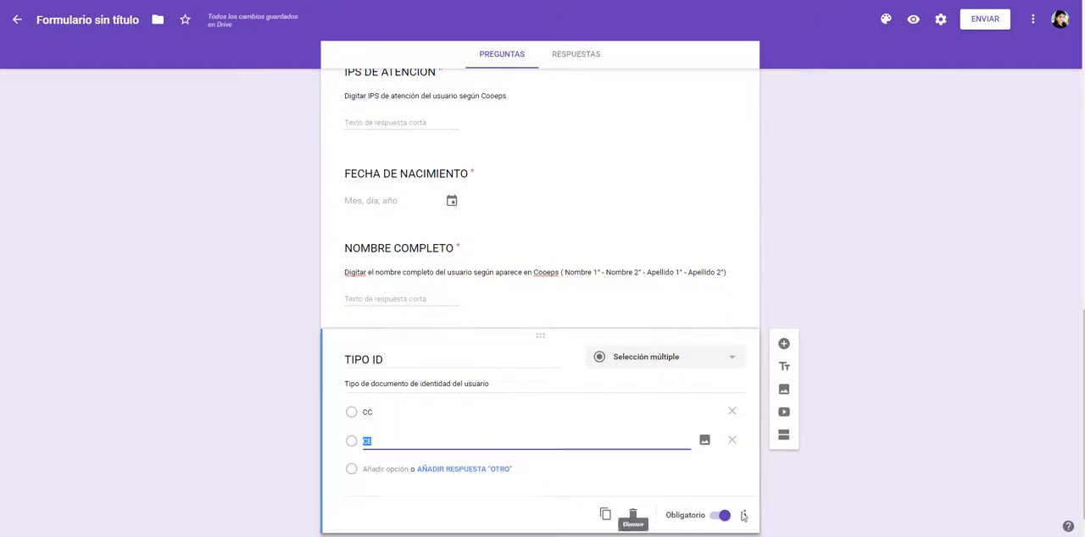
pyautogui.scroll(-1, 739, 488)
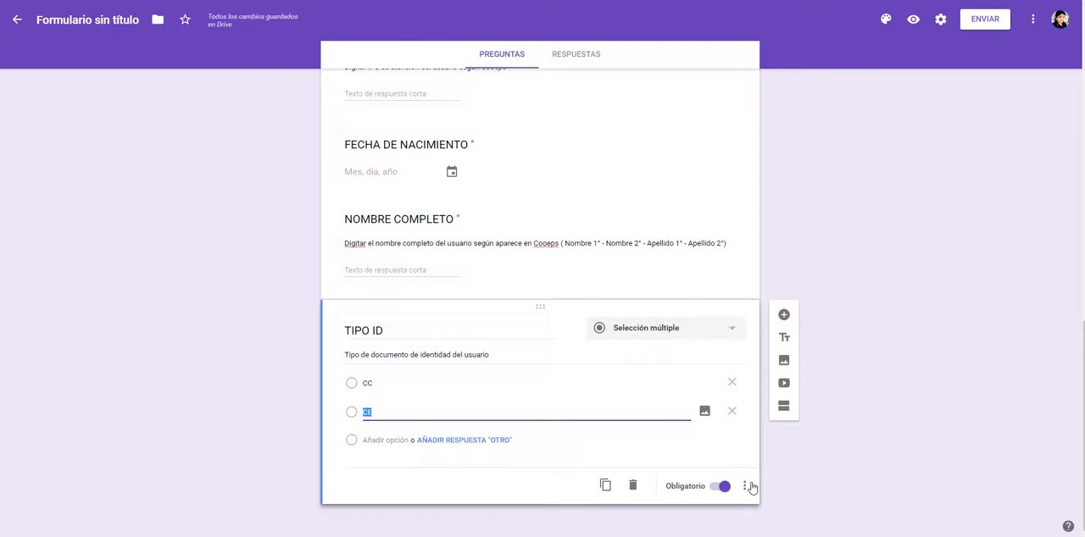
pyautogui.click(783, 314)
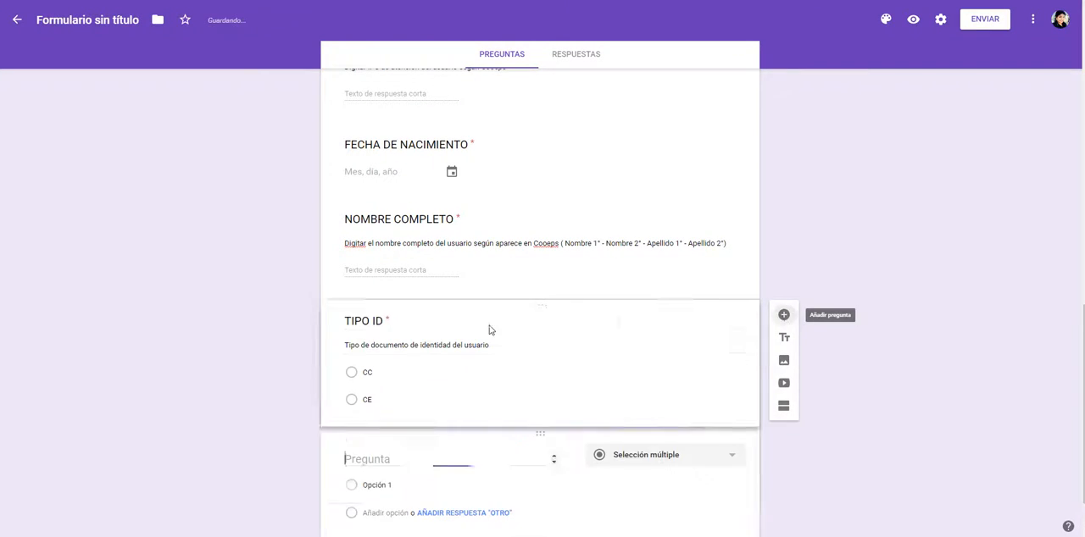
pyautogui.hotkey('alt', 'Tab')
pyautogui.moveTo(239, 313); pyautogui.dragTo(269, 313)
pyautogui.hotkey('ctrl', 'c')
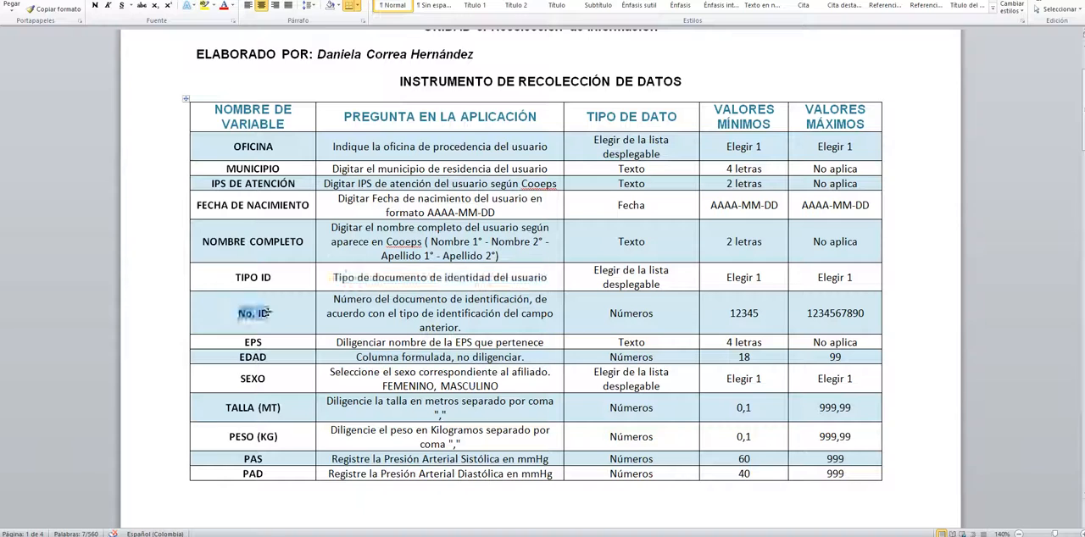
pyautogui.hotkey('alt', 'Tab')
pyautogui.hotkey('ctrl', 'v')
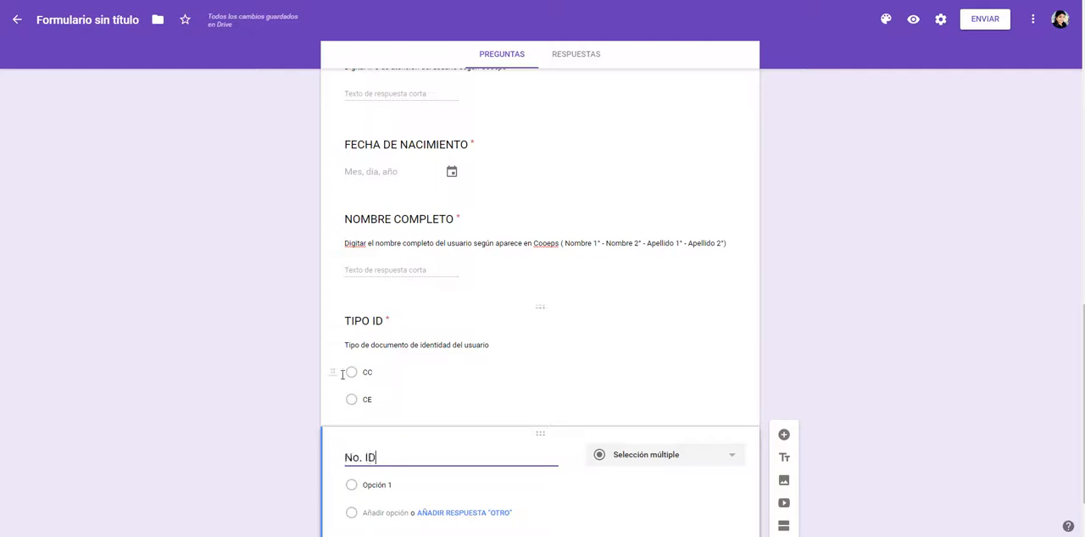
# Step: Make No. ID required and add the description "Número del documento de identificación, de acuerdo con el tipo de identificación del campo anterior." from the Word table
pyautogui.hotkey('alt', 'Tab')
pyautogui.moveTo(332, 304); pyautogui.dragTo(463, 329)
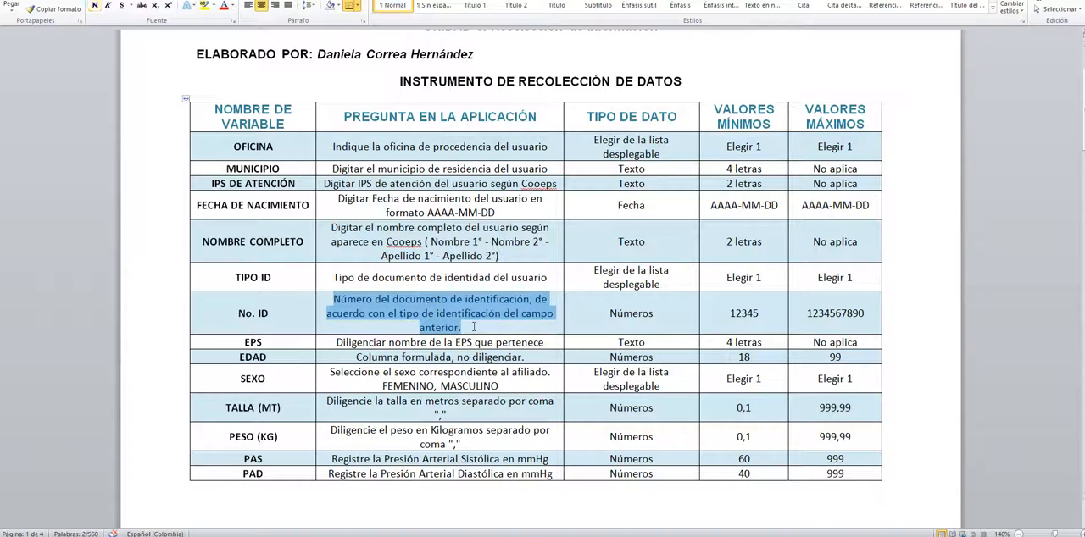
pyautogui.hotkey('ctrl', 'c')
pyautogui.hotkey('alt', 'Tab')
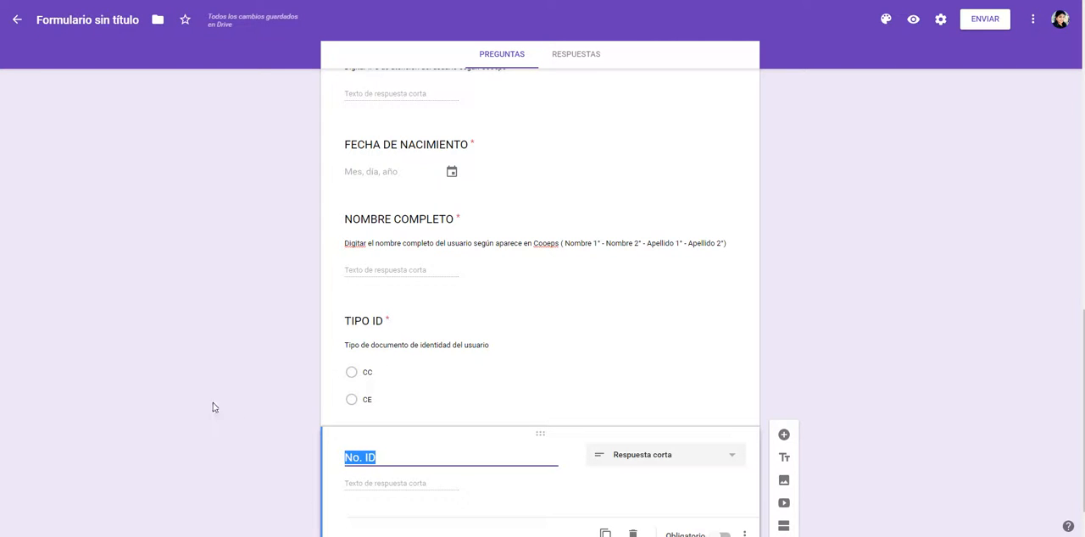
pyautogui.click(743, 485)
pyautogui.click(731, 493)
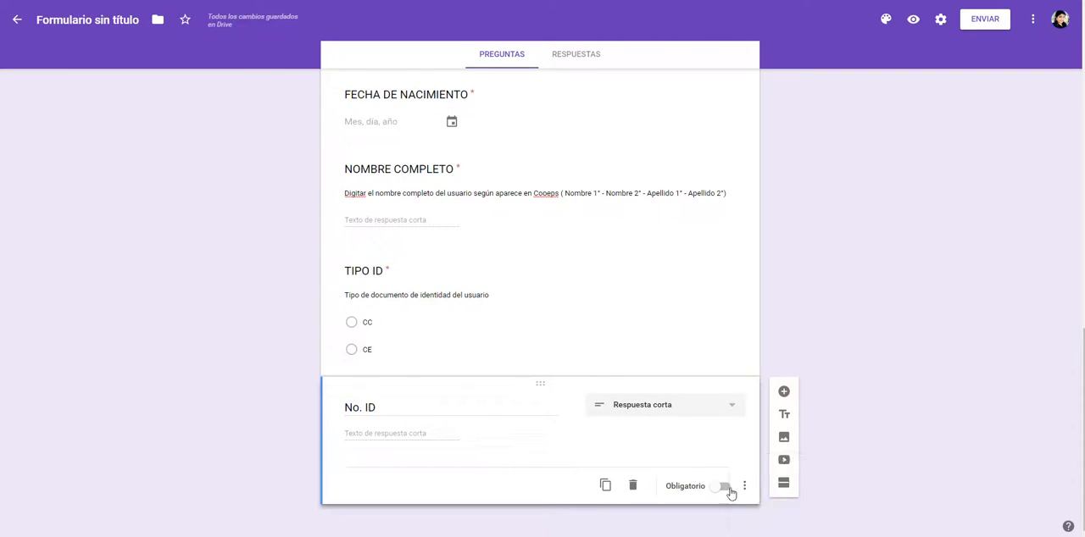
pyautogui.click(727, 493)
pyautogui.click(743, 485)
pyautogui.click(770, 488)
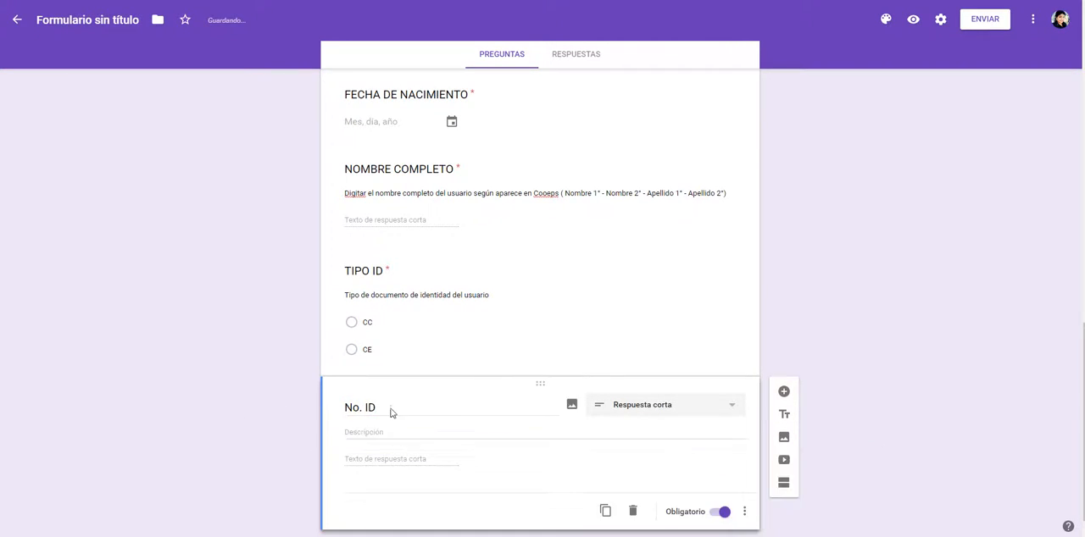
pyautogui.click(398, 436)
pyautogui.hotkey('ctrl', 'v')
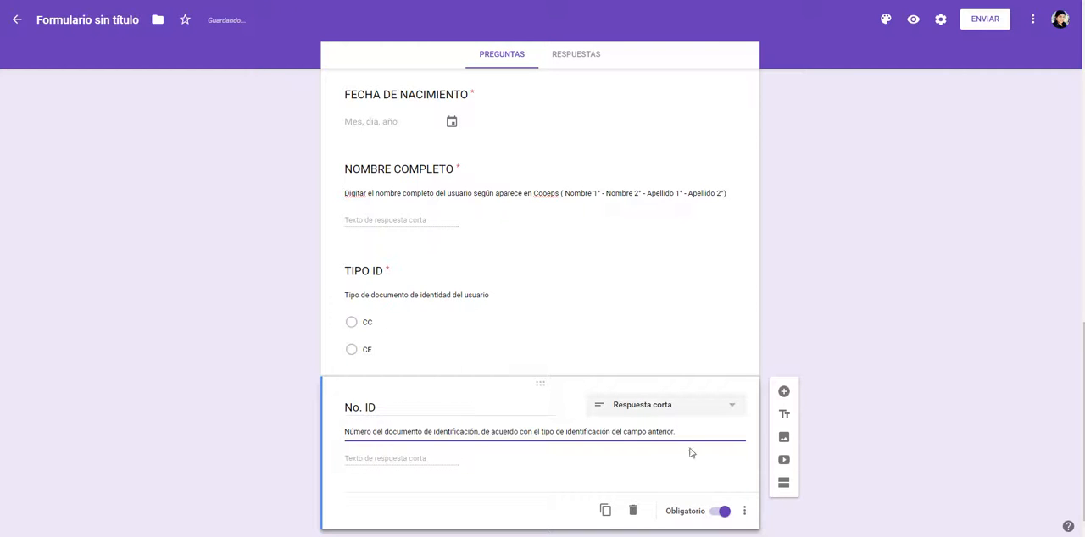
# Step: Check the limits of No. ID in the Word table and set its response validation to Número, Es número
pyautogui.click(746, 509)
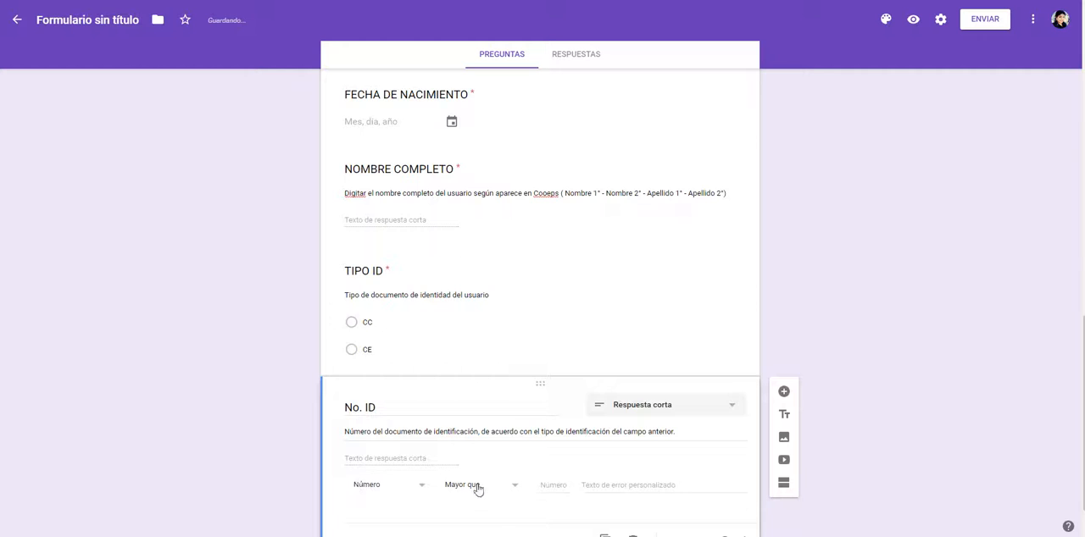
pyautogui.hotkey('alt', 'Tab')
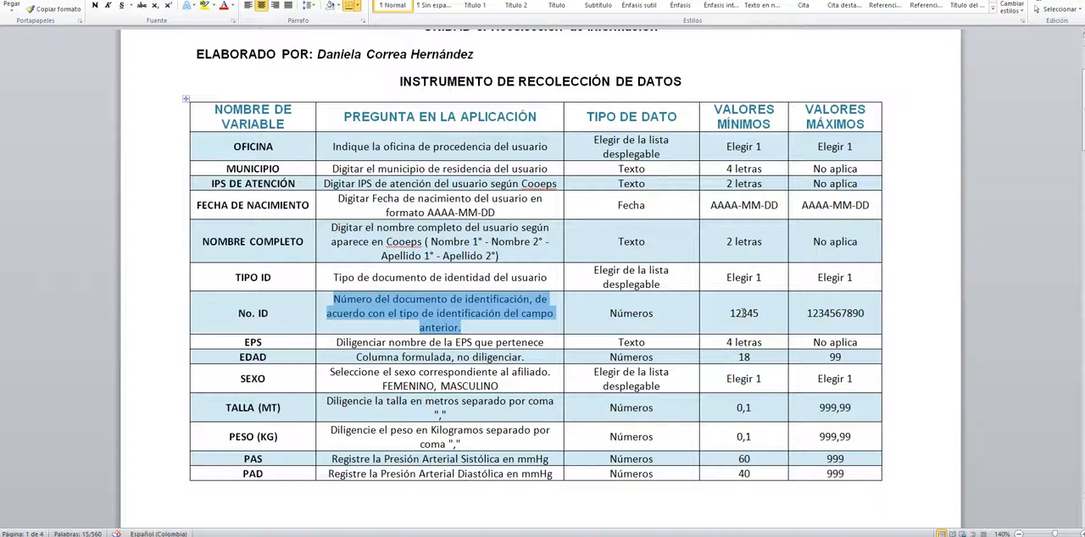
pyautogui.hotkey('alt', 'Tab')
pyautogui.scroll(-1, 325, 416)
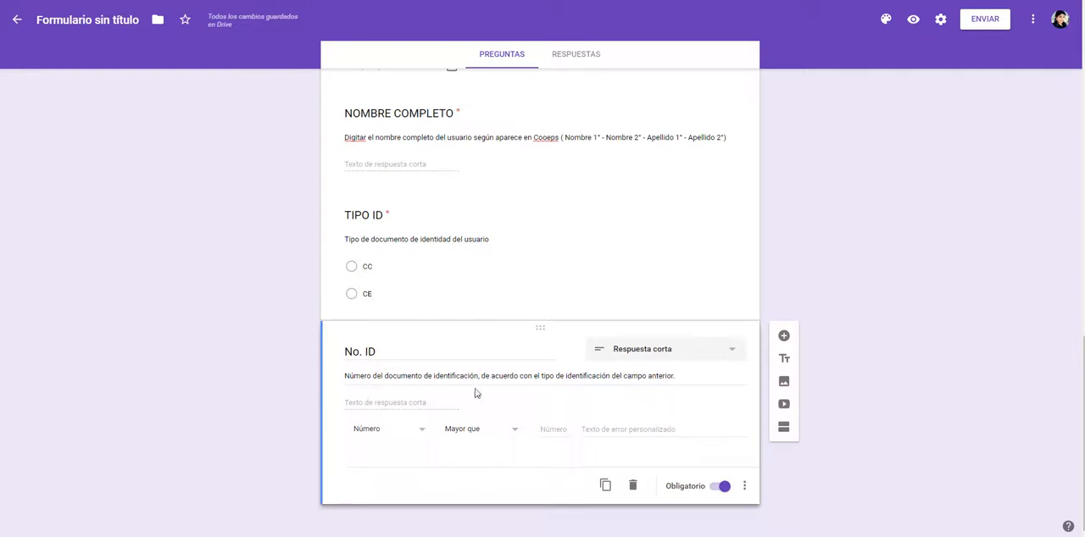
pyautogui.click(506, 430)
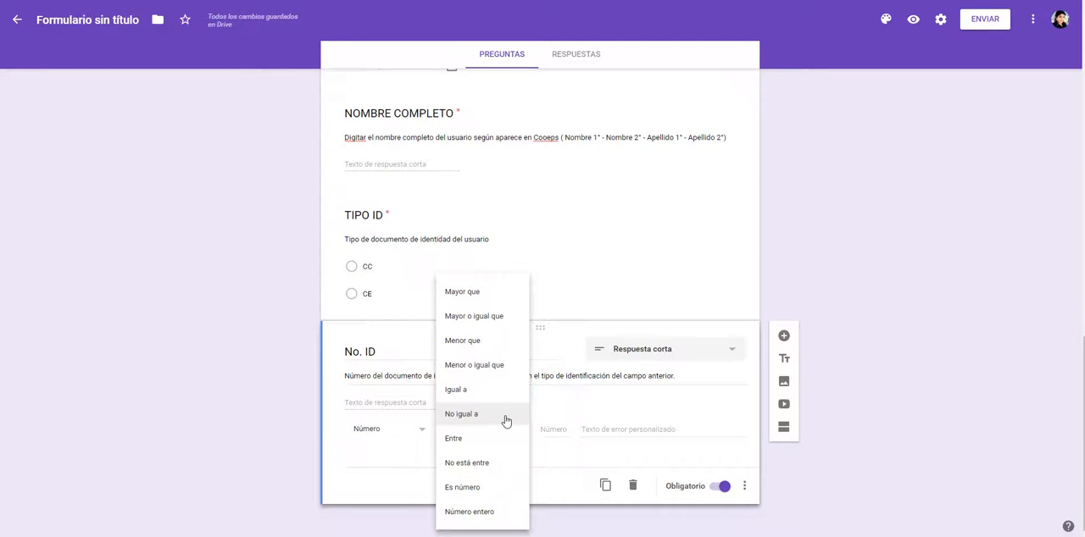
pyautogui.click(480, 489)
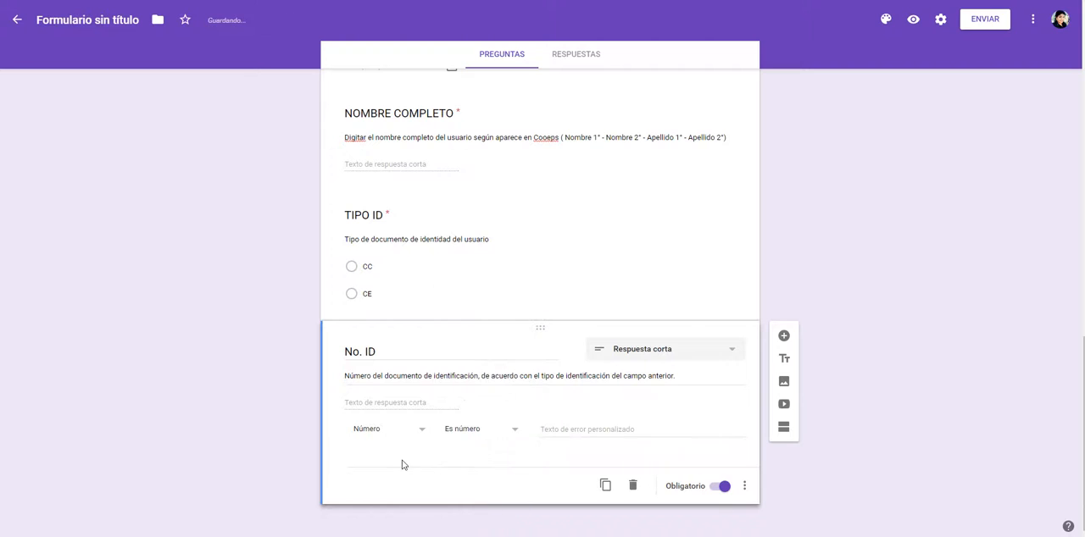
pyautogui.click(475, 434)
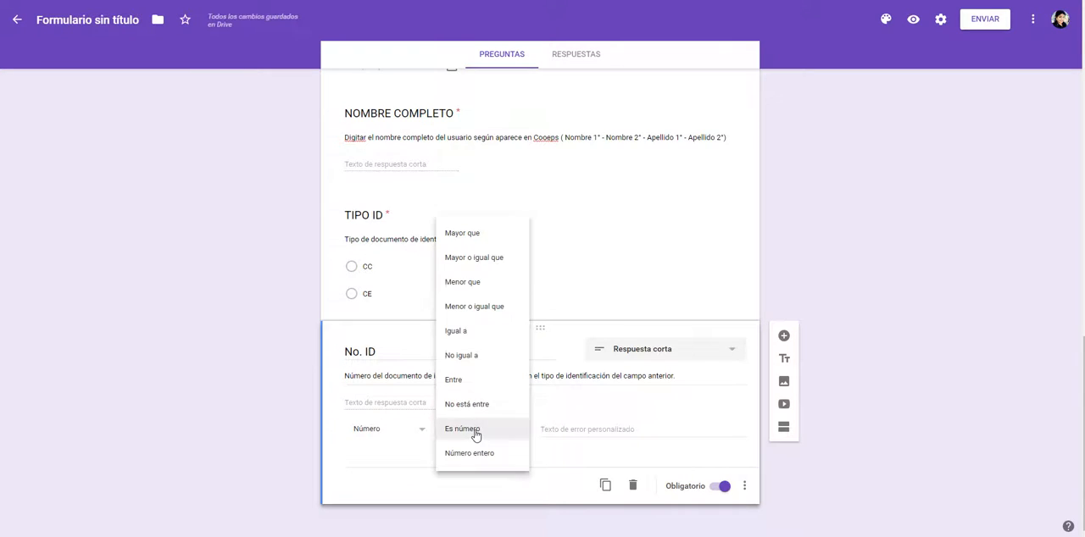
pyautogui.click(476, 432)
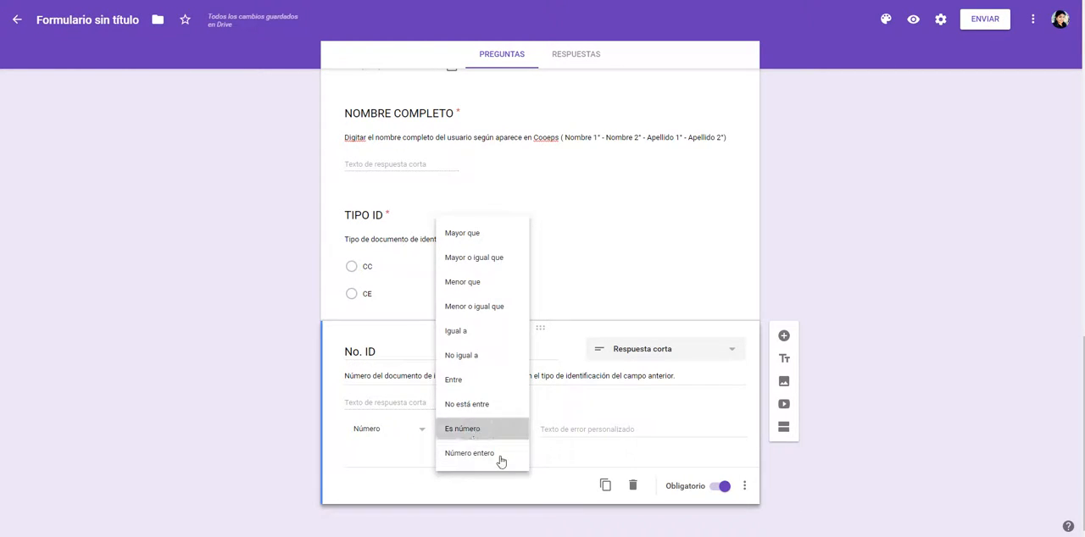
# Step: Add a new question titled EPS, copied from the Word variable table
pyautogui.click(784, 335)
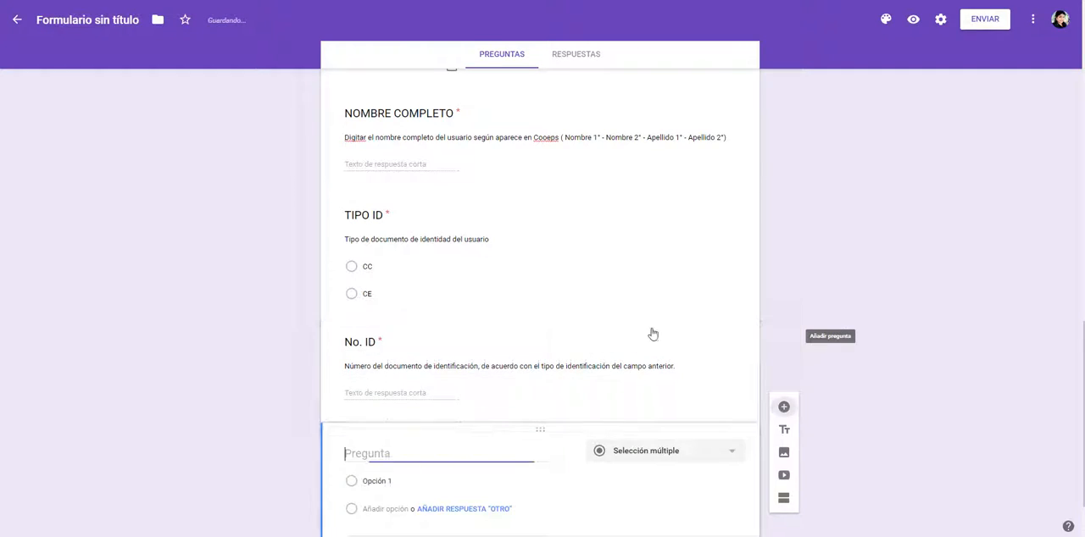
pyautogui.hotkey('alt', 'Tab')
pyautogui.doubleClick(253, 344)
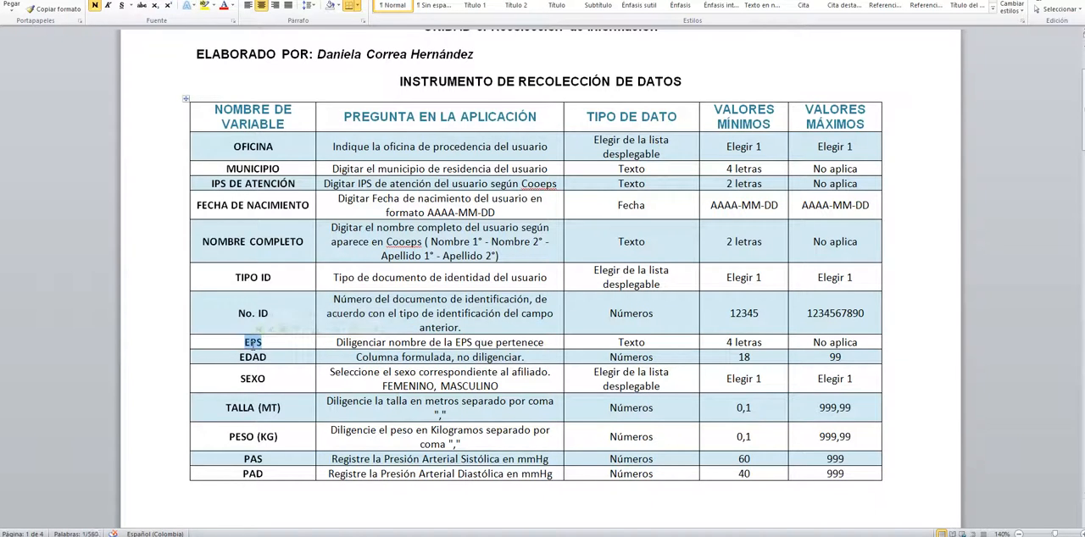
pyautogui.hotkey('alt', 'Tab')
pyautogui.hotkey('ctrl', 'v')
# Step: Make the EPS question required and add the description "Diligenciar nombre de la EPS que pertenece" from the Word table
pyautogui.hotkey('alt', 'Tab')
pyautogui.moveTo(345, 348); pyautogui.dragTo(544, 344)
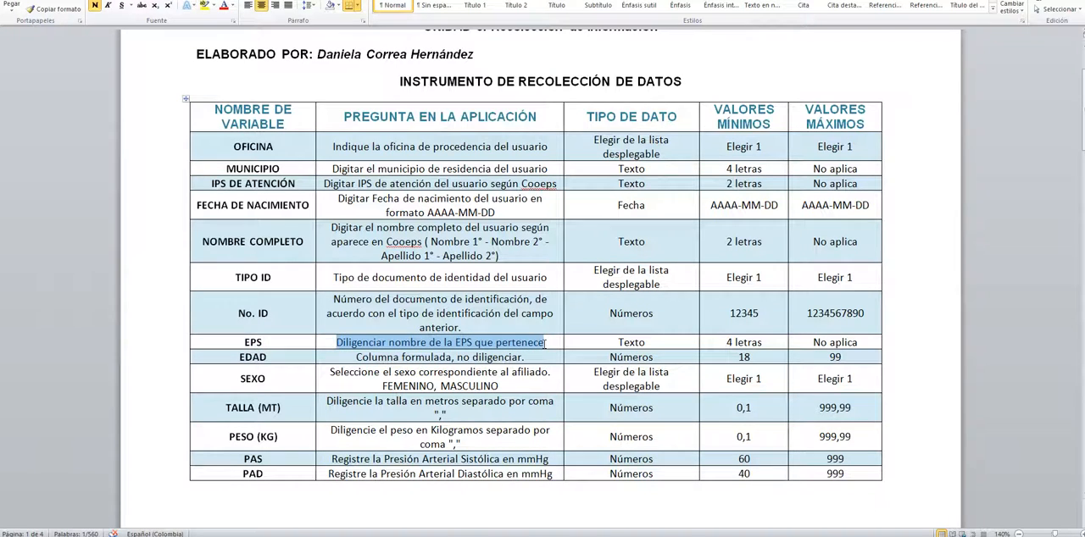
pyautogui.hotkey('alt', 'Tab')
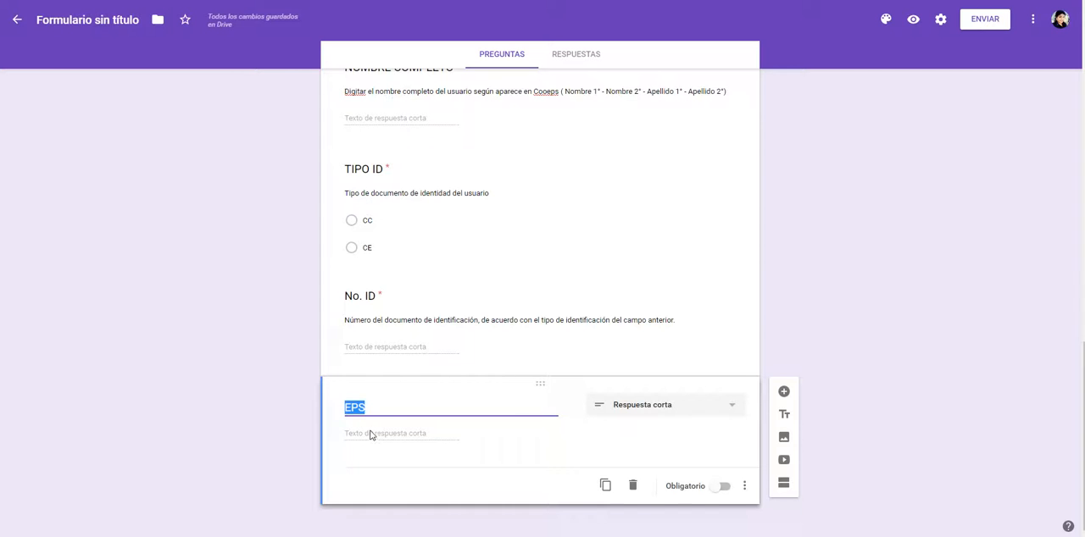
pyautogui.hotkey('alt', 'Tab')
pyautogui.hotkey('alt', 'Tab')
pyautogui.click(744, 487)
pyautogui.press('Escape')
pyautogui.click(722, 486)
pyautogui.click(744, 486)
pyautogui.click(752, 490)
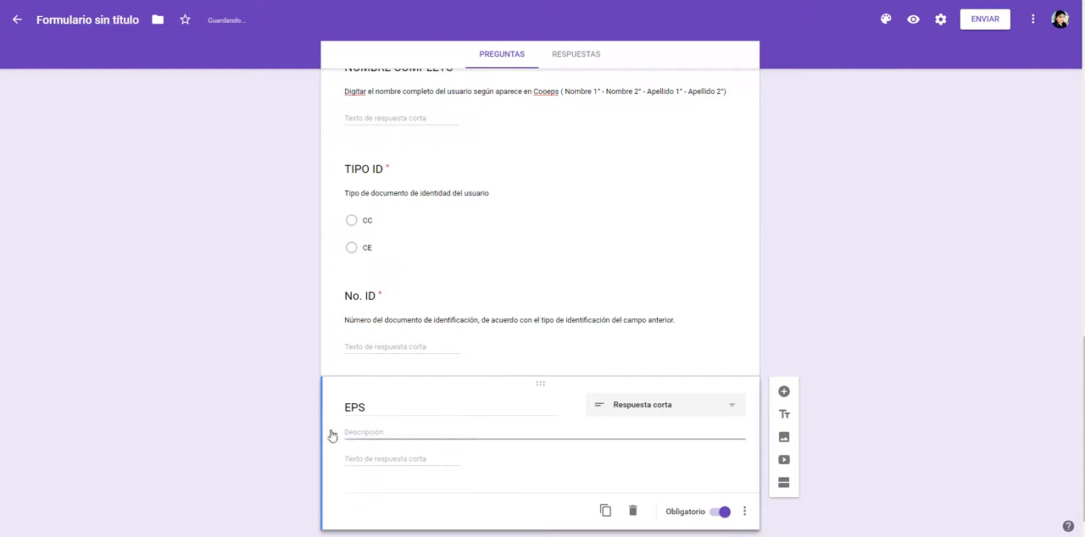
pyautogui.click(380, 434)
pyautogui.write('V')
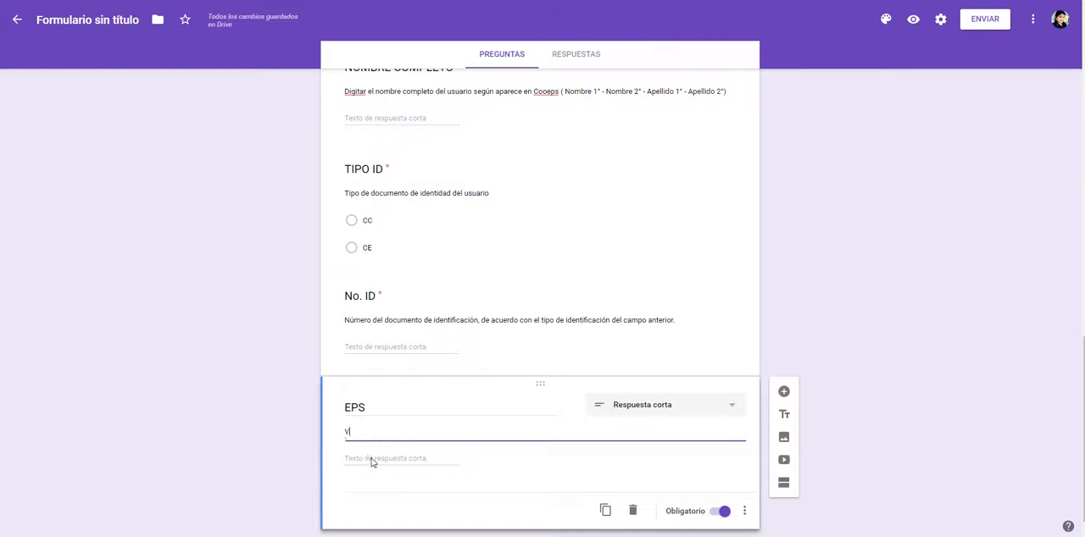
pyautogui.press('BackSpace')
pyautogui.hotkey('ctrl', 'v')
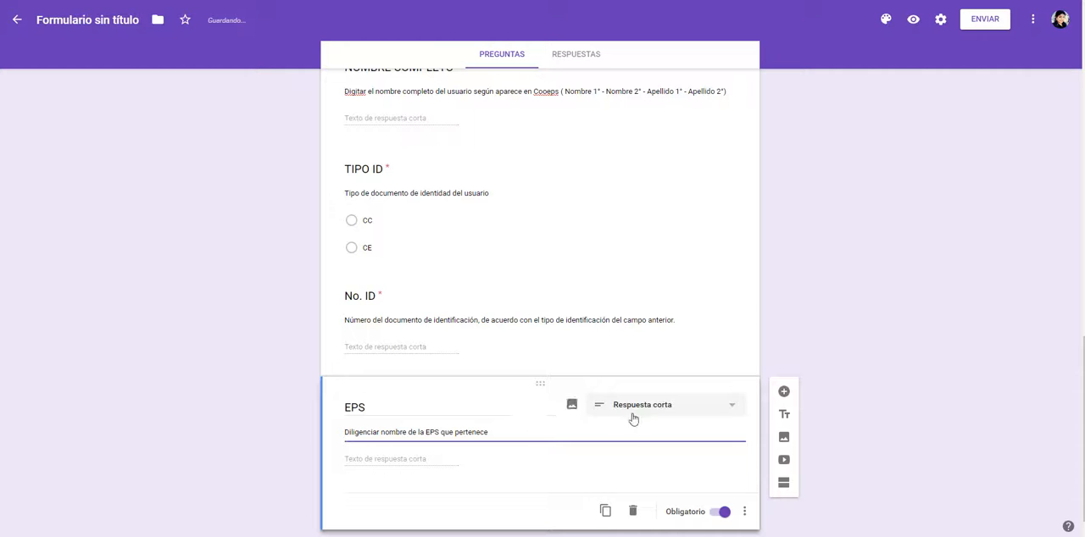
# Step: Change the EPS question to Selección múltiple with the option COOMEVA EPS and an "Otro" answer
pyautogui.click(670, 410)
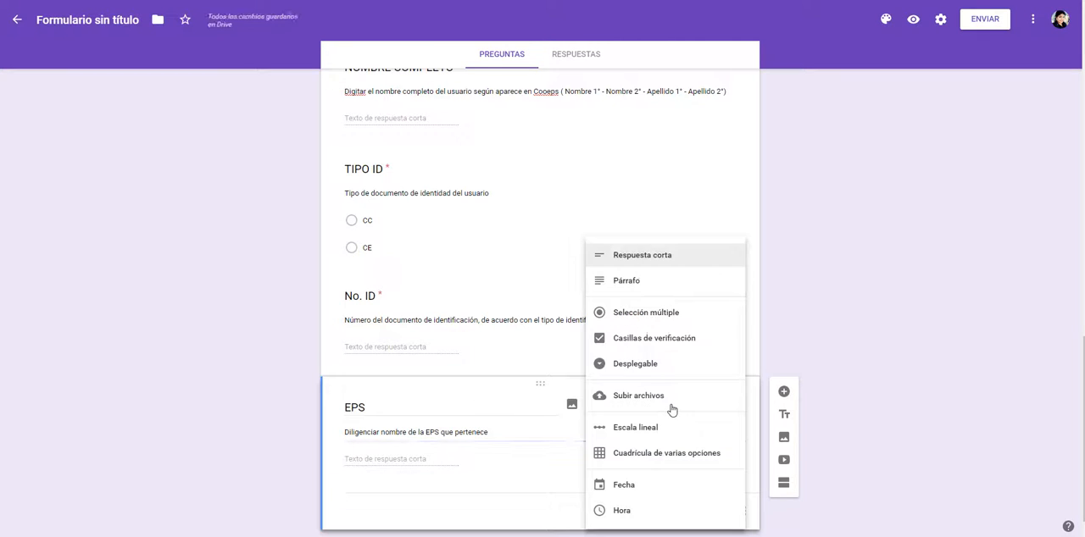
pyautogui.click(659, 312)
pyautogui.click(377, 462)
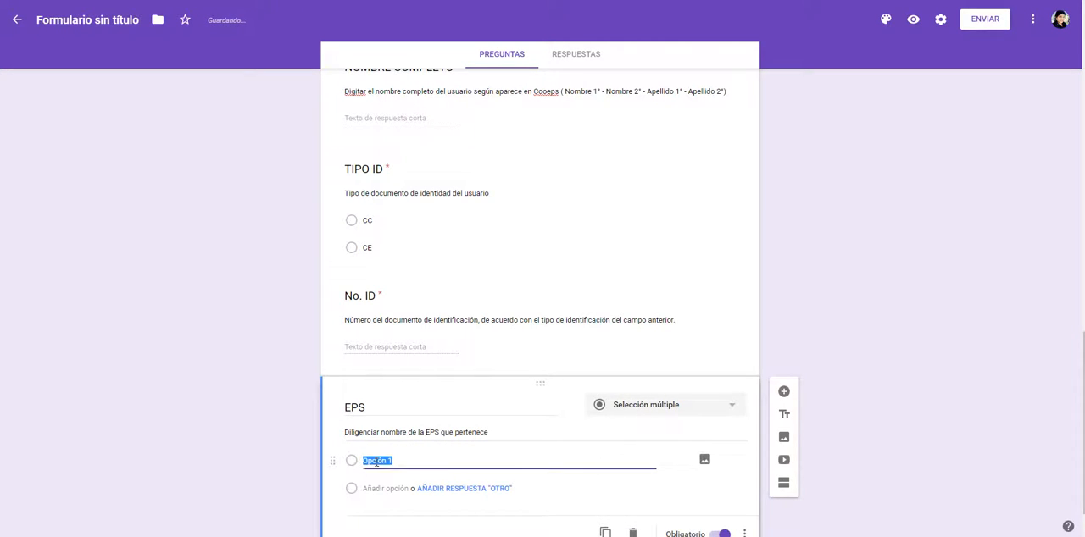
pyautogui.write('cOOMEVA EPS')
pyautogui.click(443, 488)
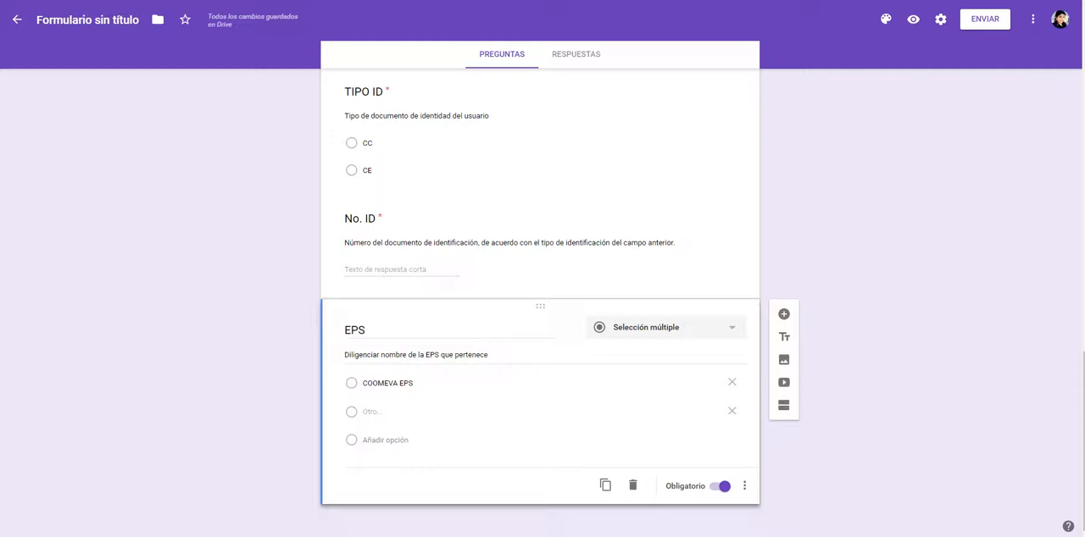
pyautogui.click(281, 536)
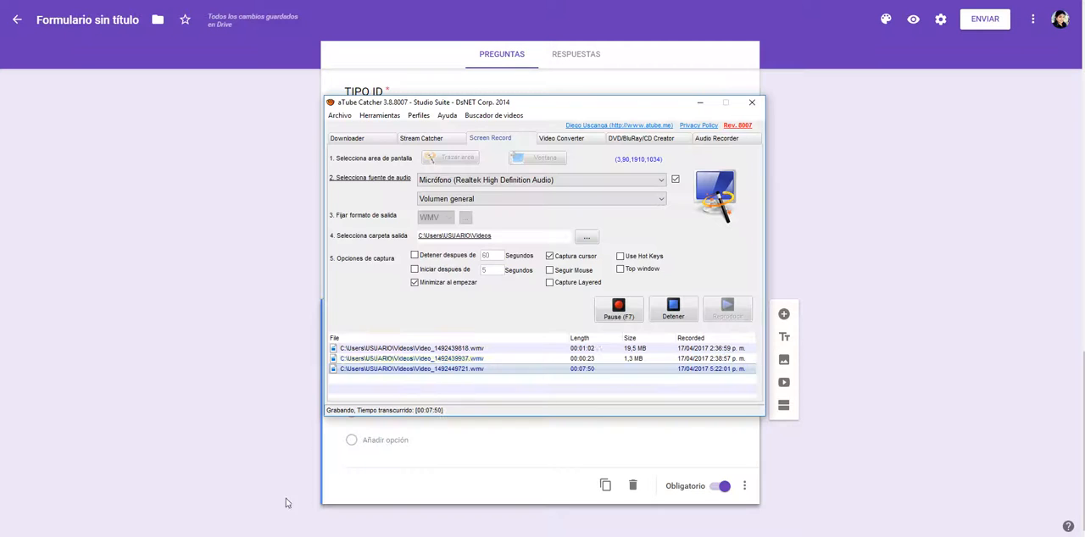
pyautogui.click(281, 421)
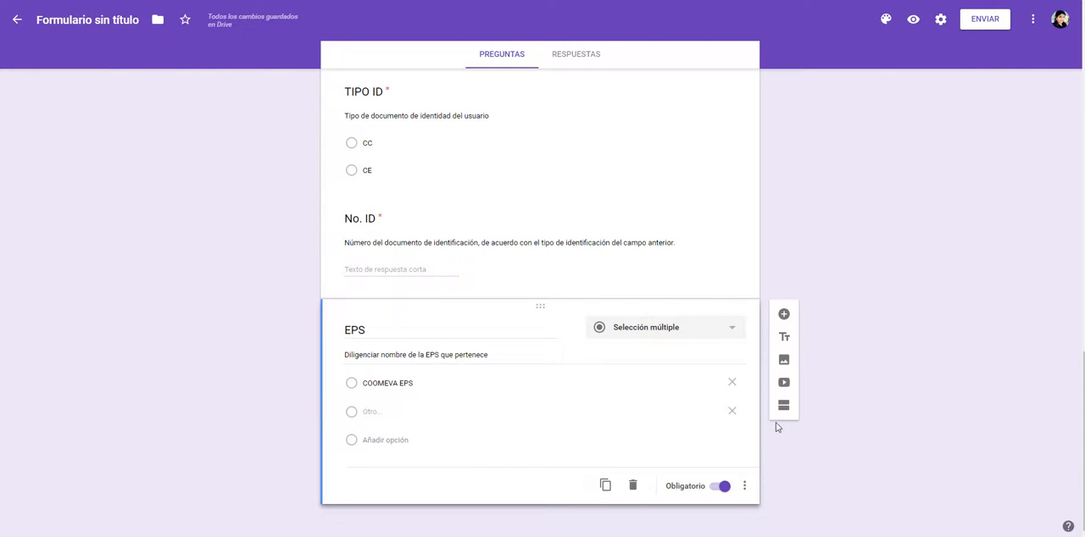
# Step: Add a new question titled SEXO, copied from the Word variable table
pyautogui.click(784, 316)
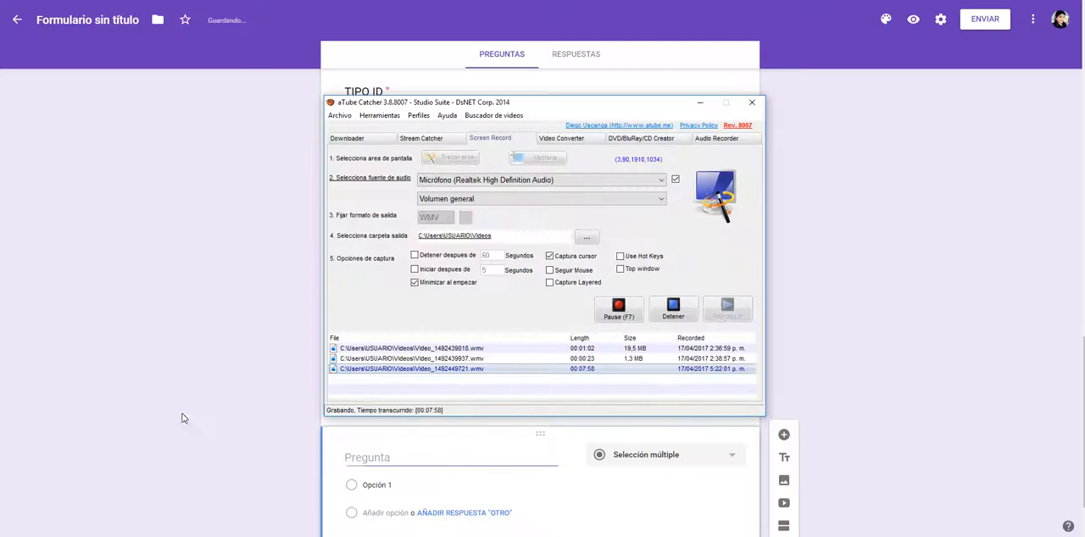
pyautogui.moveTo(233, 535)
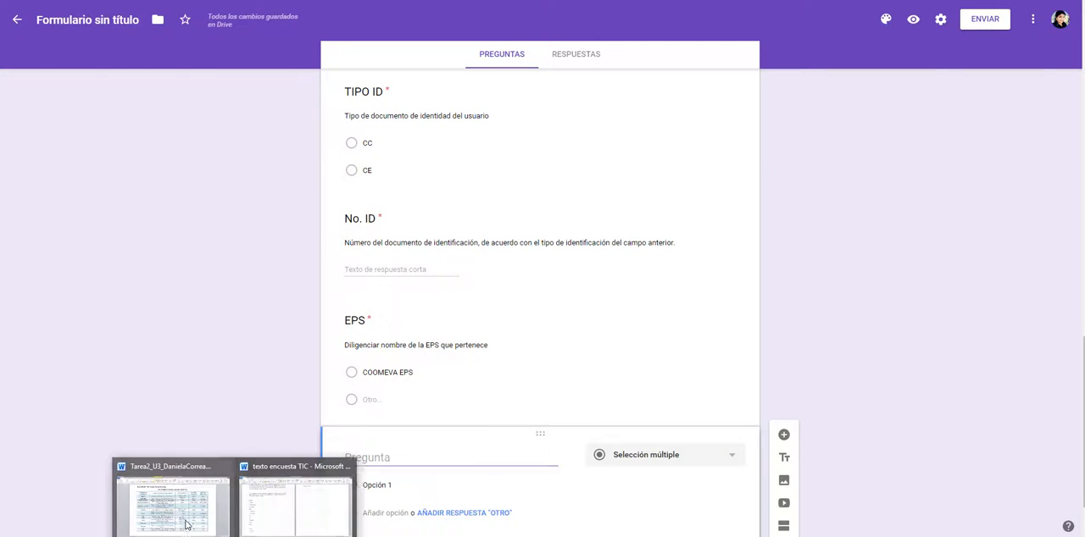
pyautogui.click(177, 502)
pyautogui.scroll(-1, 193, 402)
pyautogui.doubleClick(253, 339)
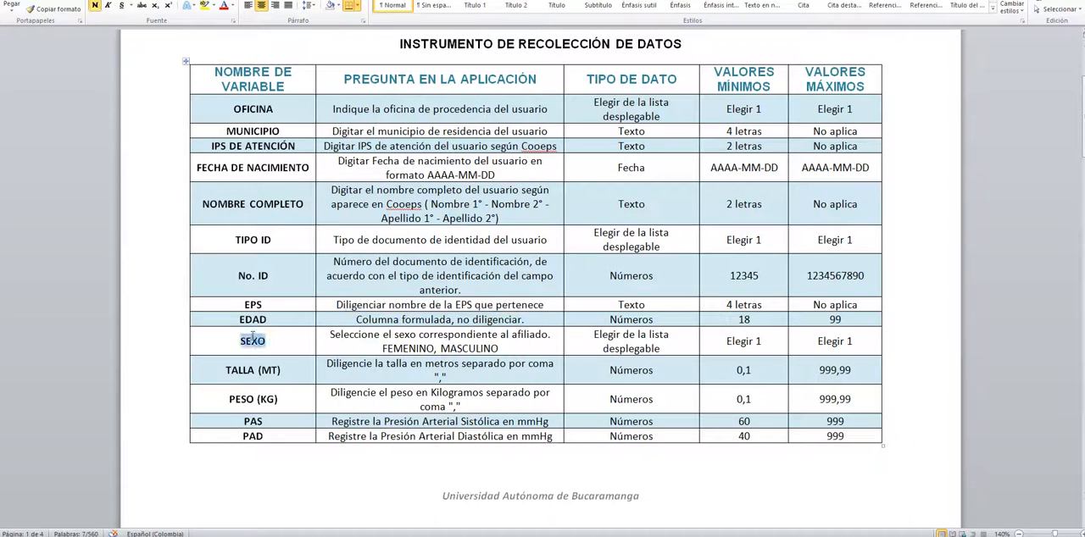
pyautogui.hotkey('ctrl', 'c')
pyautogui.hotkey('alt', 'Tab')
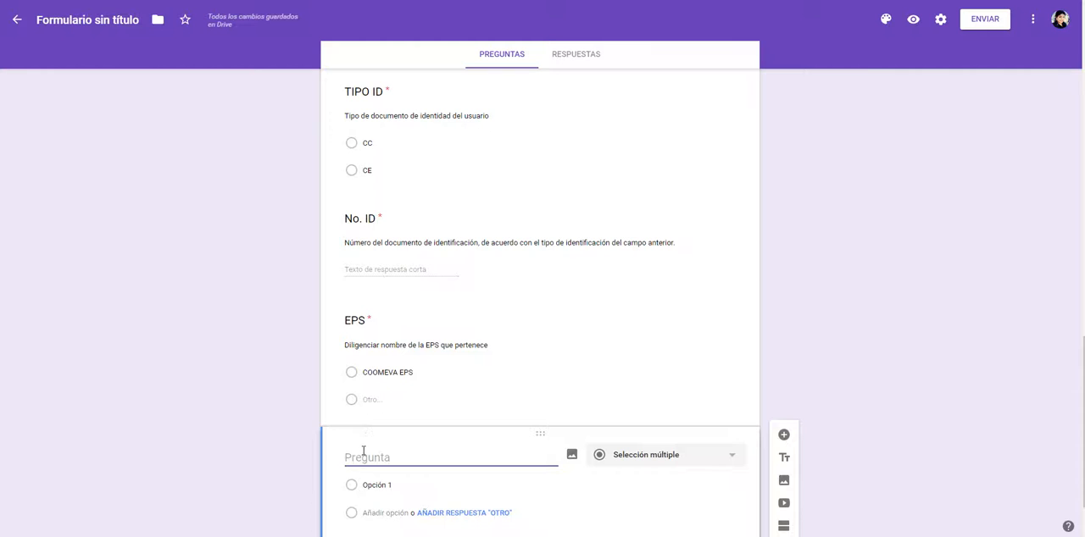
pyautogui.hotkey('ctrl', 'v')
pyautogui.hotkey('alt', 'Tab')
pyautogui.hotkey('alt', 'Tab')
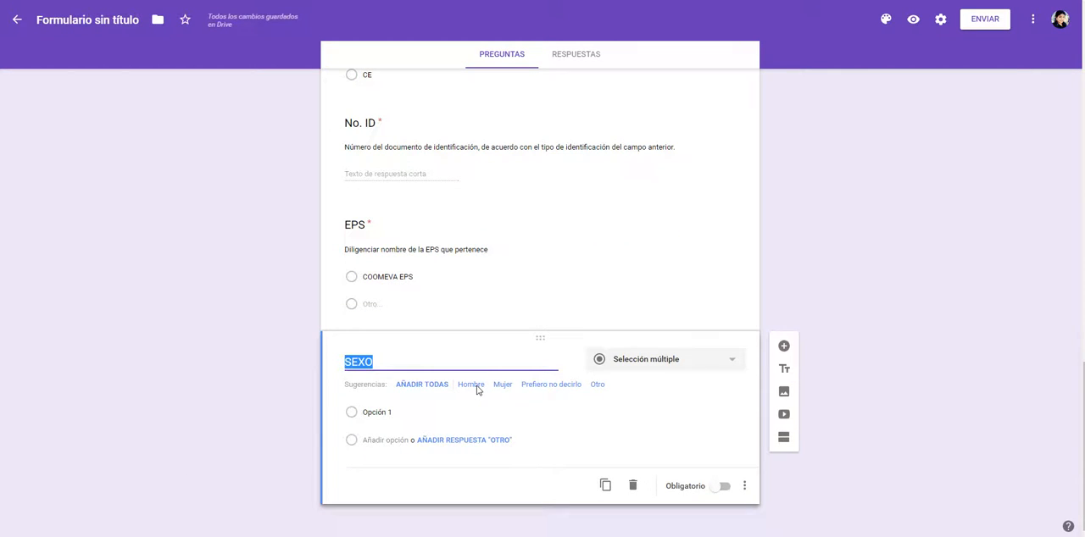
# Step: Add the suggested options Hombre and Mujer to the SEXO question and make it required
pyautogui.click(471, 385)
pyautogui.click(474, 385)
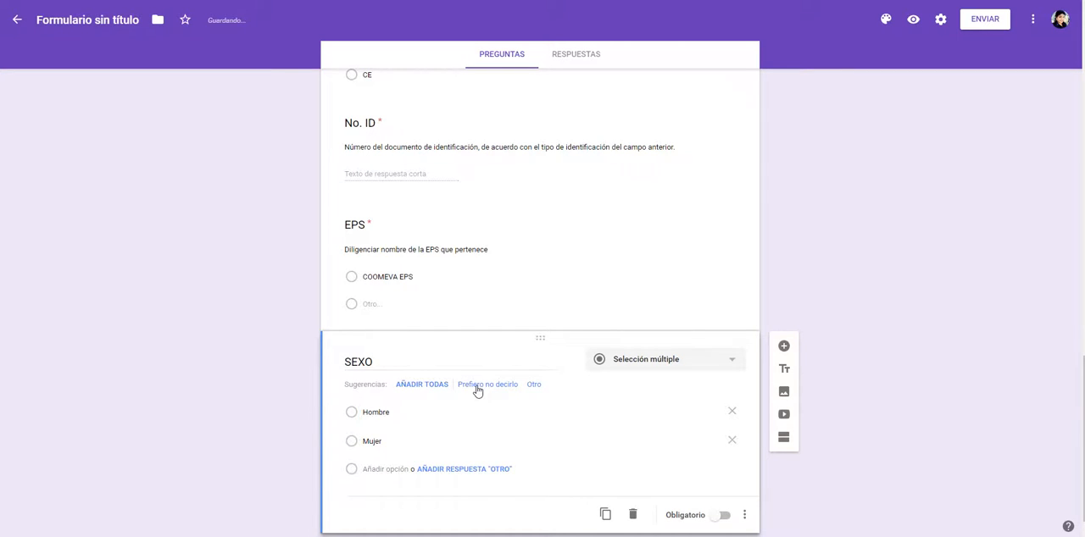
pyautogui.click(723, 516)
# Step: Add a new question titled TALLA (MT), copied from the Word variable table
pyautogui.hotkey('alt', 'Tab')
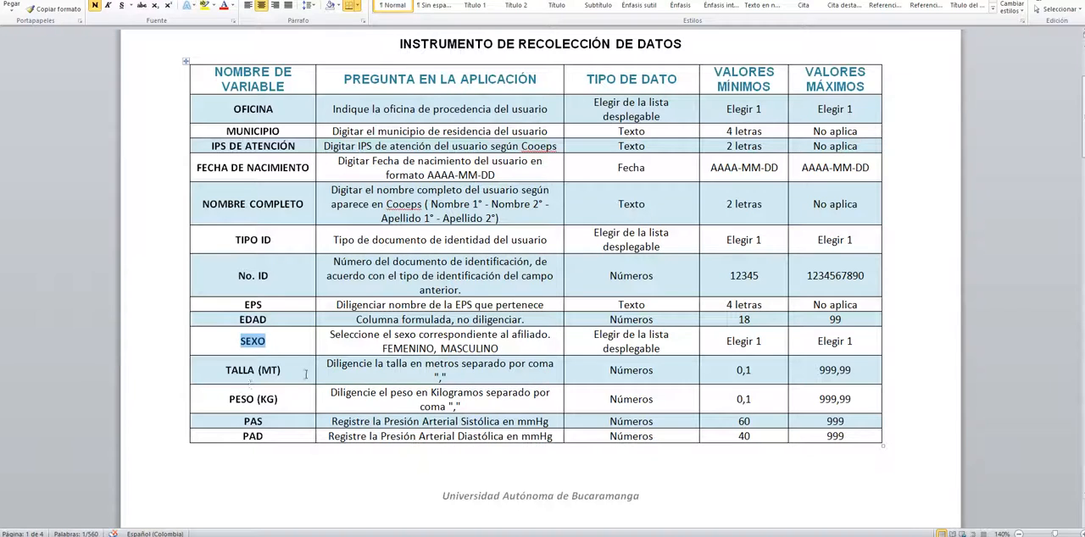
pyautogui.moveTo(306, 374); pyautogui.dragTo(222, 371)
pyautogui.hotkey('alt', 'Tab')
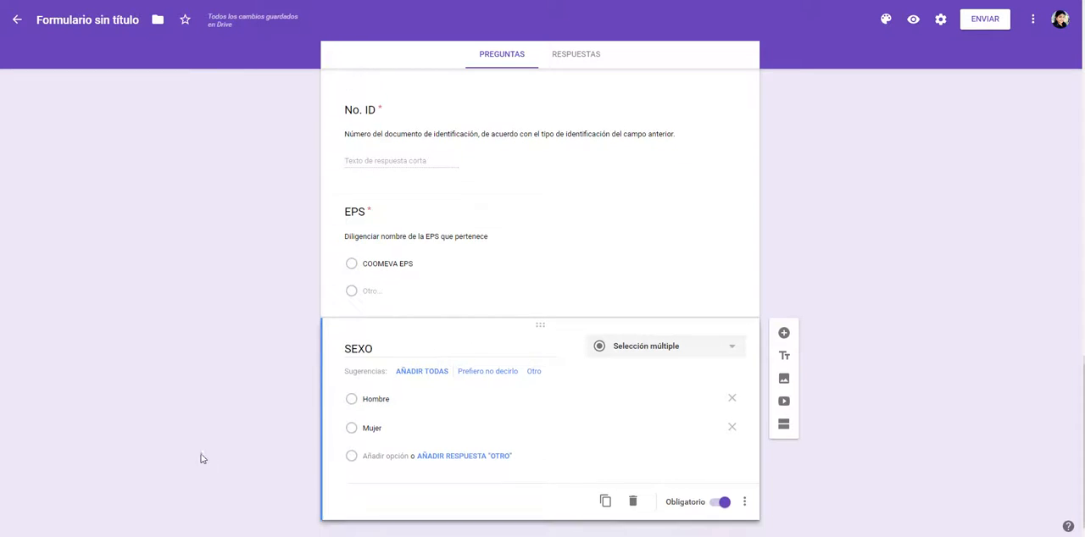
pyautogui.scroll(-1, 202, 458)
pyautogui.click(783, 316)
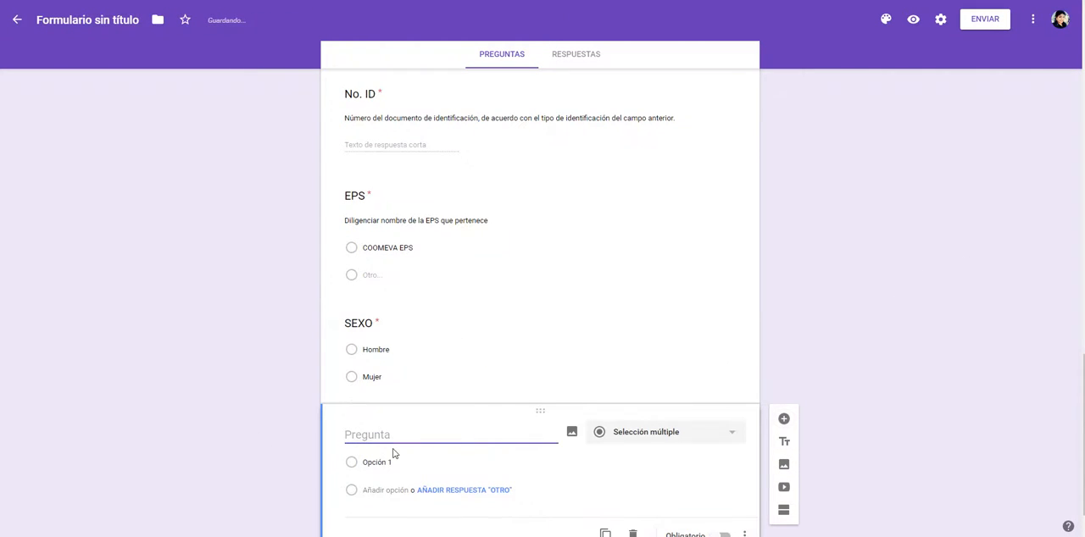
pyautogui.hotkey('ctrl', 'v')
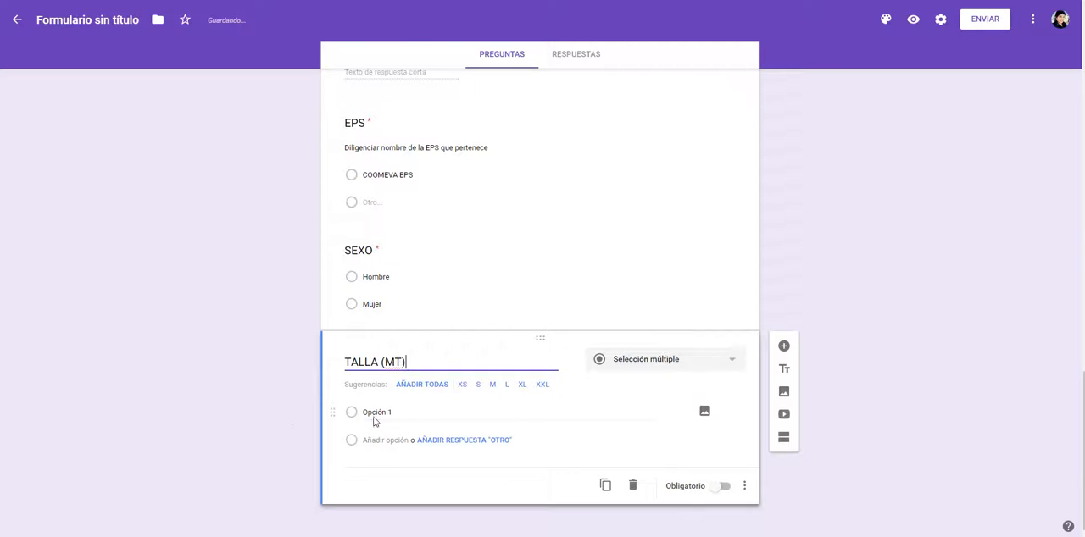
# Step: Copy the TALLA (MT) description from the Word table and set the question type to Respuesta corta
pyautogui.hotkey('alt', 'Tab')
pyautogui.moveTo(327, 365); pyautogui.dragTo(485, 375)
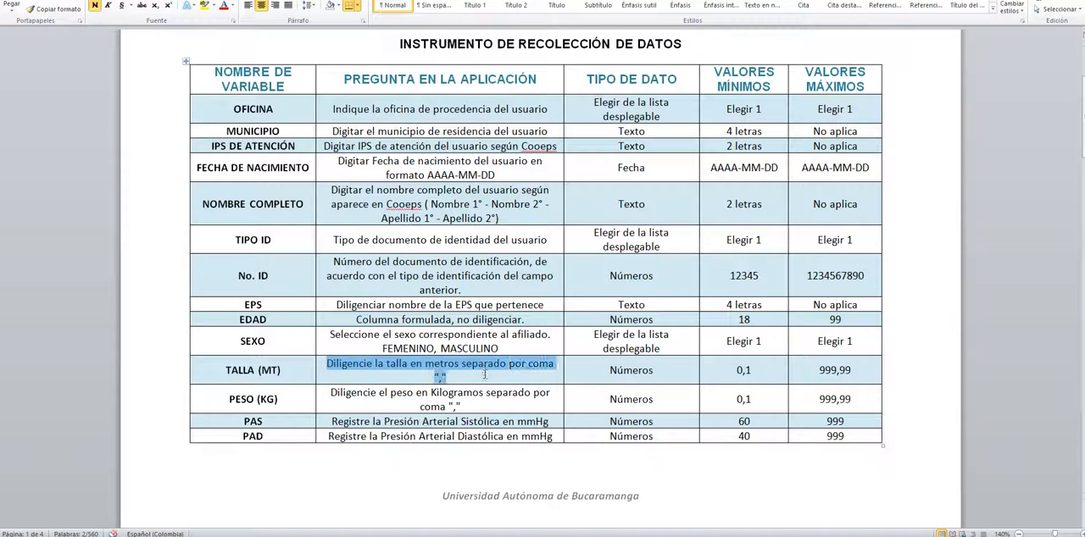
pyautogui.hotkey('alt', 'Tab')
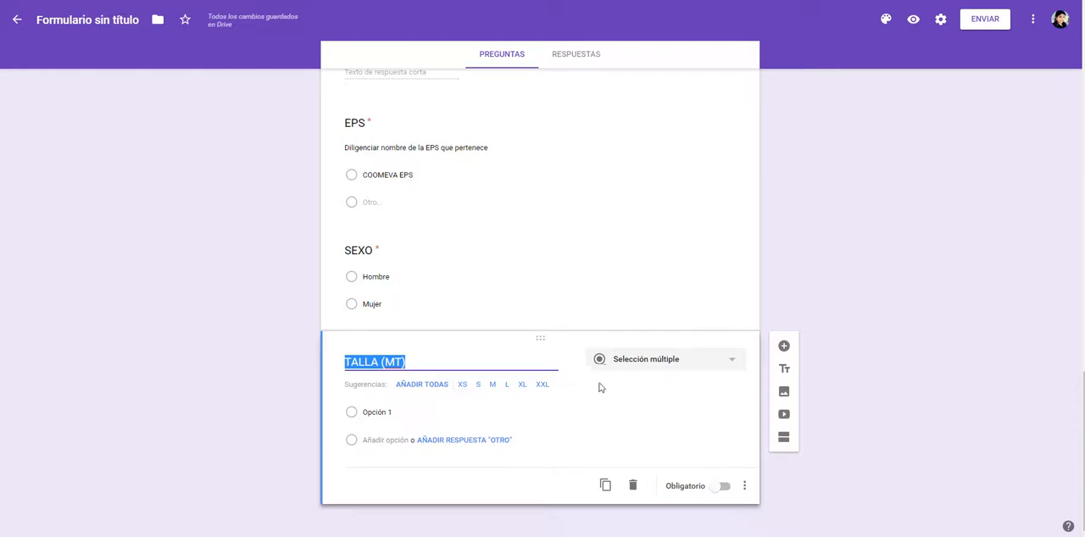
pyautogui.click(665, 369)
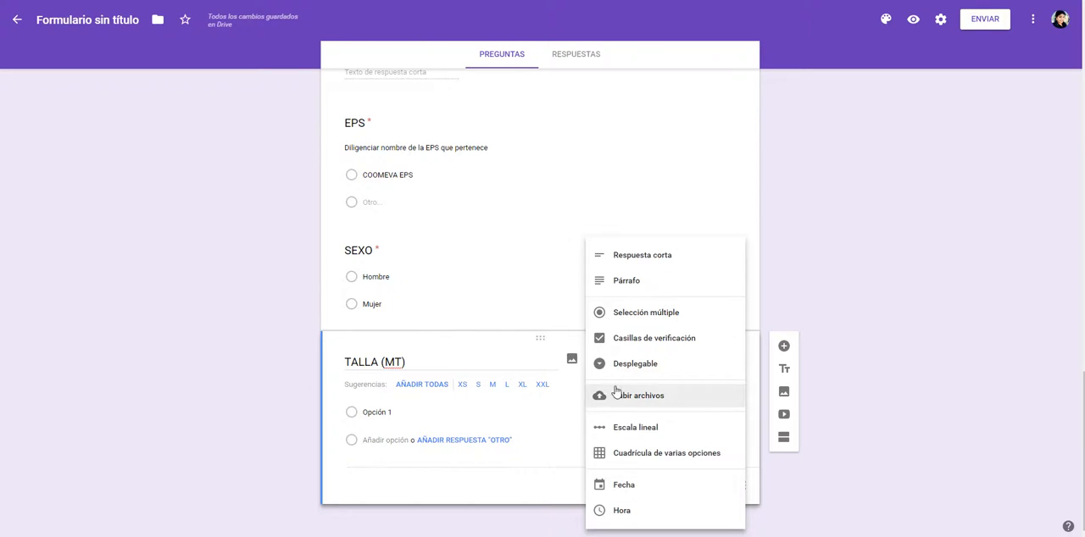
pyautogui.click(652, 256)
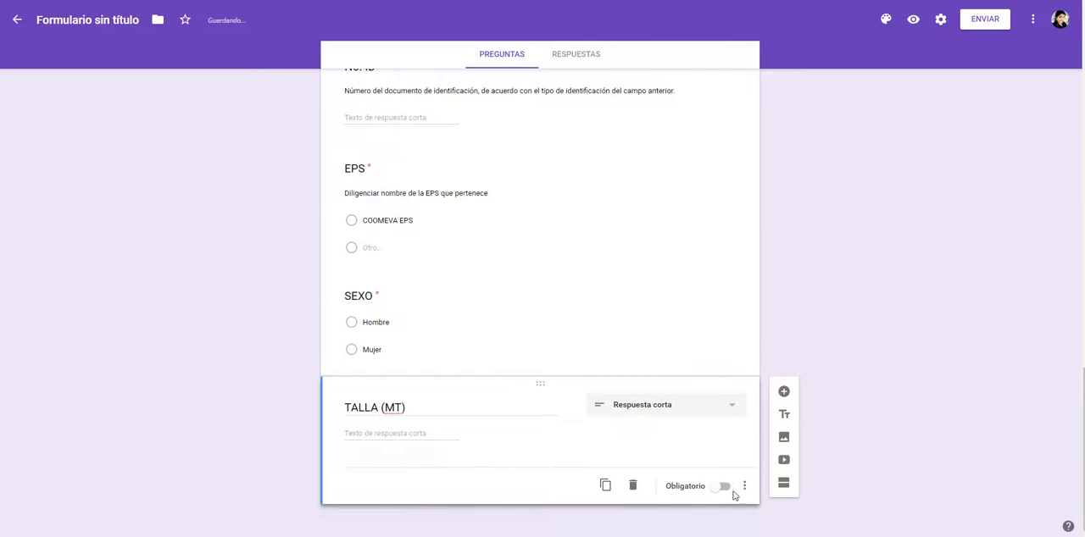
# Step: Make the TALLA (MT) question required and show its description field
pyautogui.click(726, 487)
pyautogui.click(744, 486)
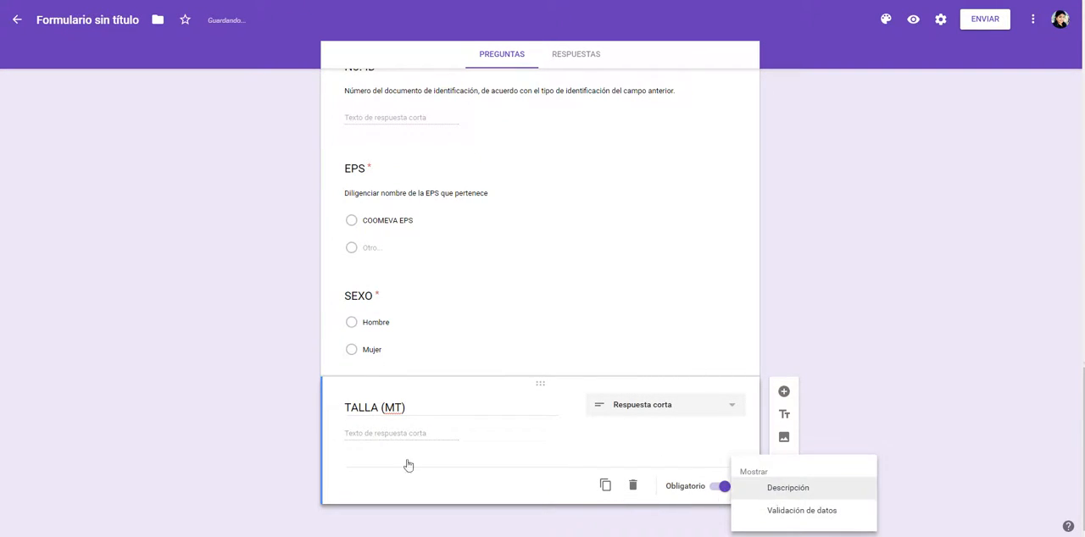
pyautogui.click(788, 488)
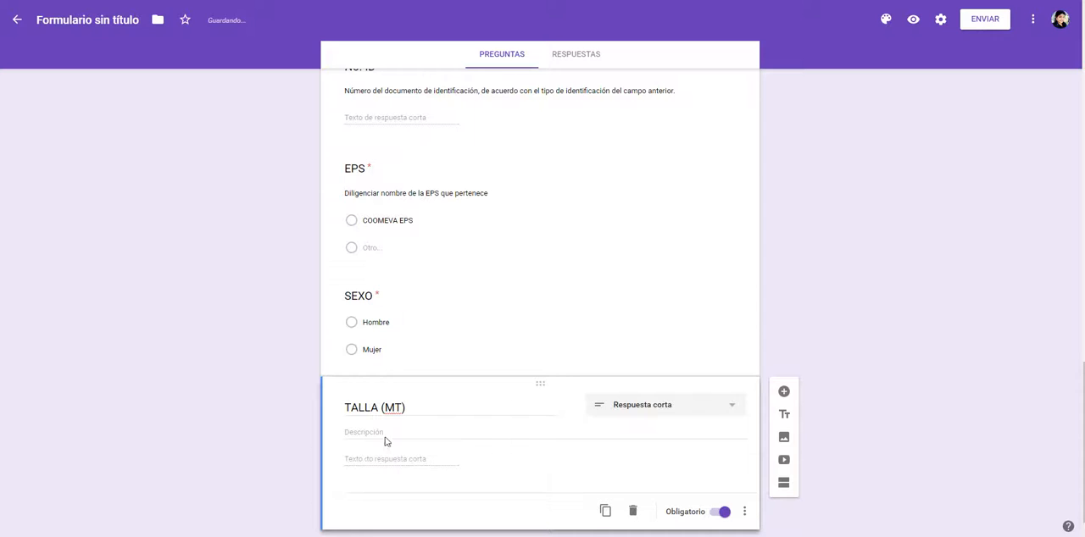
# Step: Add data validation to TALLA (MT) that accepts only a Número with Mayor que 0.1, following the Word table's minimum
pyautogui.click(745, 513)
pyautogui.click(774, 516)
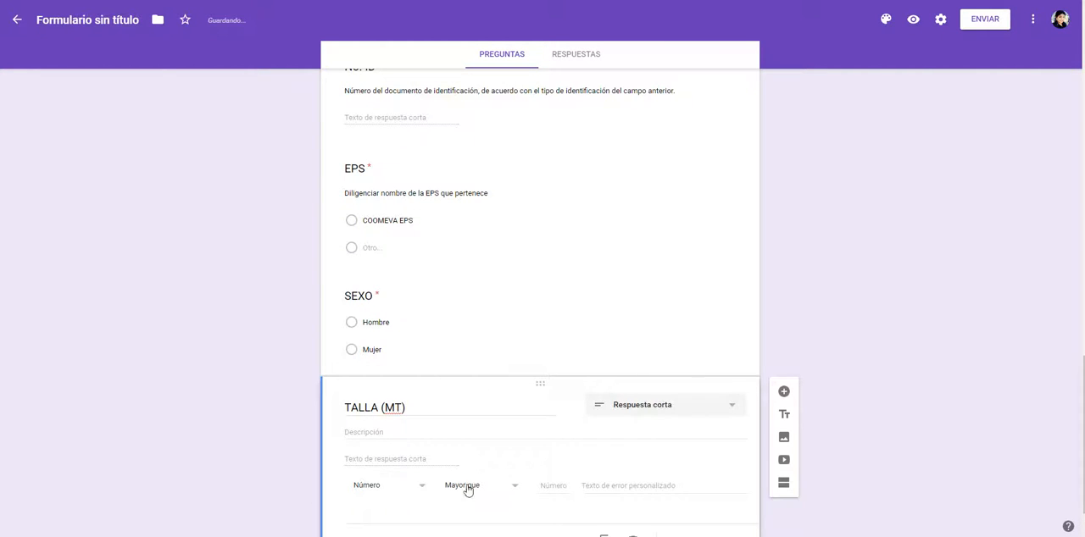
pyautogui.click(388, 485)
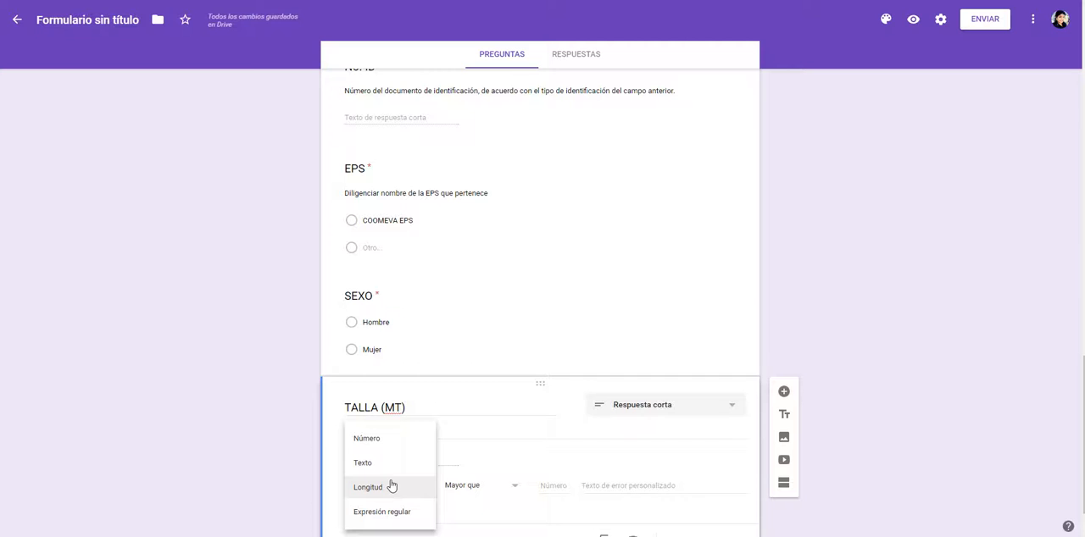
pyautogui.click(392, 440)
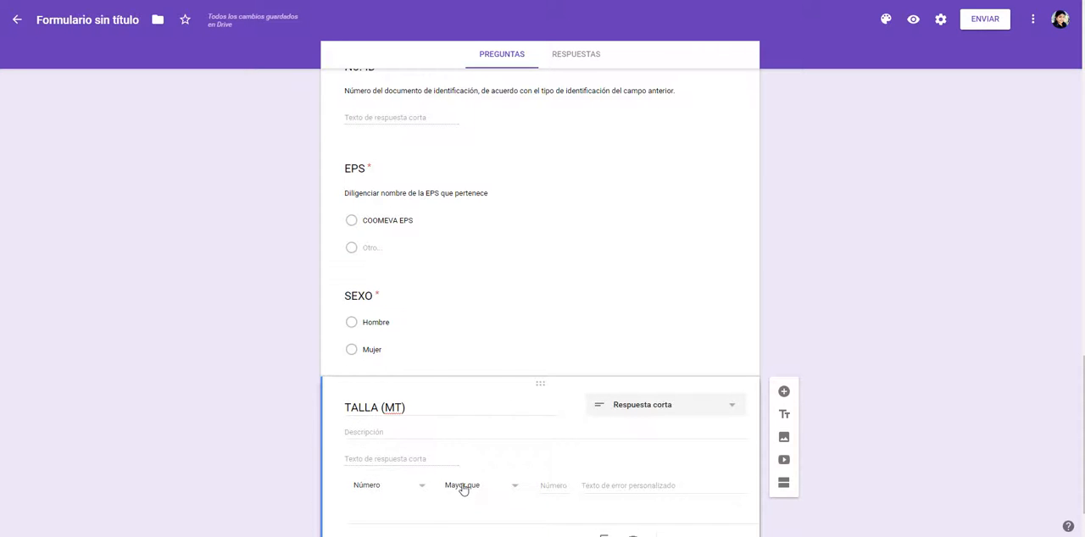
pyautogui.click(463, 487)
pyautogui.click(467, 297)
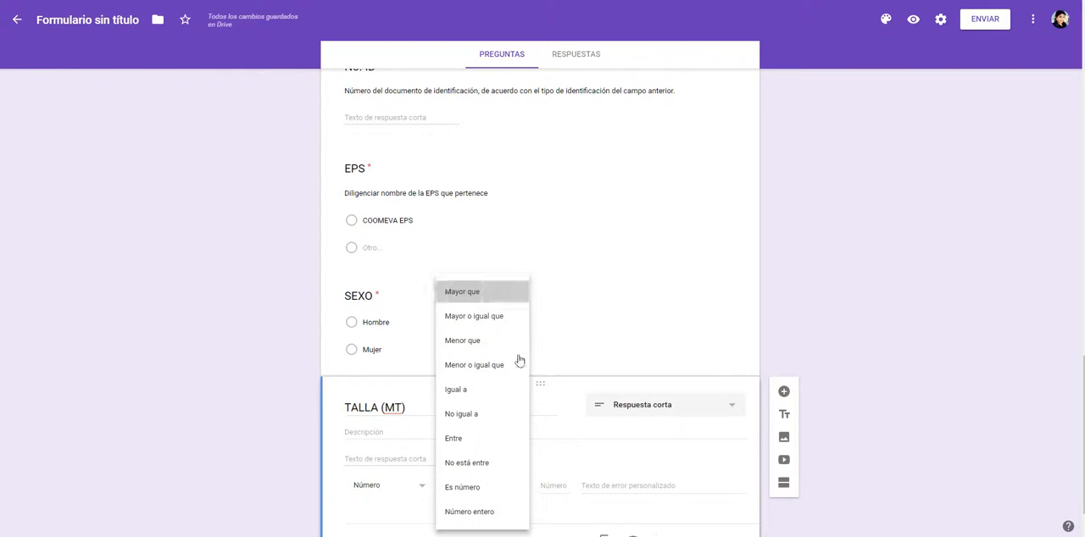
pyautogui.hotkey('alt', 'Tab')
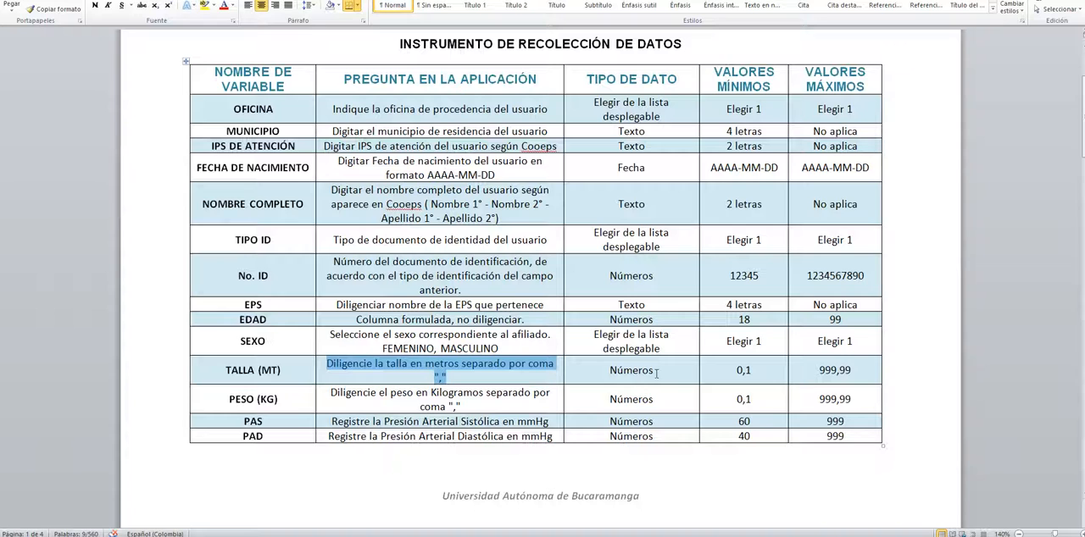
pyautogui.hotkey('alt', 'Tab')
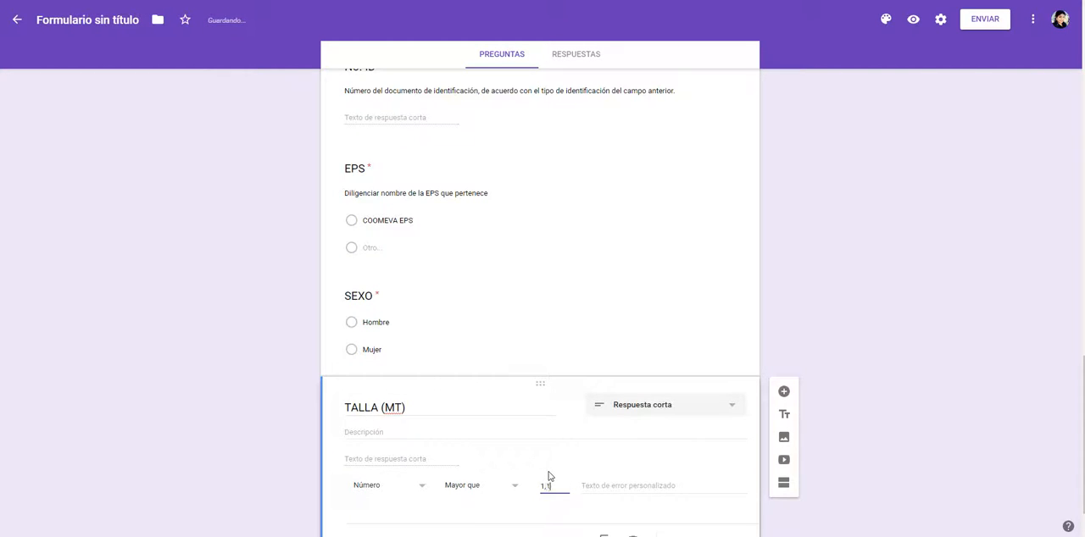
pyautogui.press('BackSpace')
pyautogui.press('BackSpace')
pyautogui.press('BackSpace')
pyautogui.write('0')
pyautogui.scroll(-1, 370, 436)
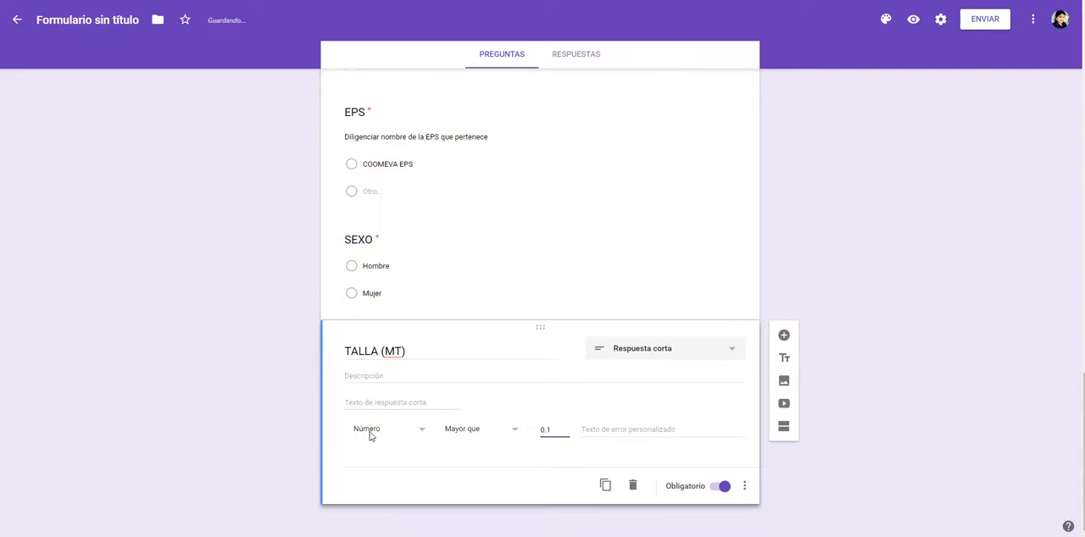
# Step: Paste the copied TALLA (MT) description and edit it to "Diligencie la talla en metros separado por PUNTO ".""
pyautogui.click(378, 378)
pyautogui.hotkey('ctrl', 'v')
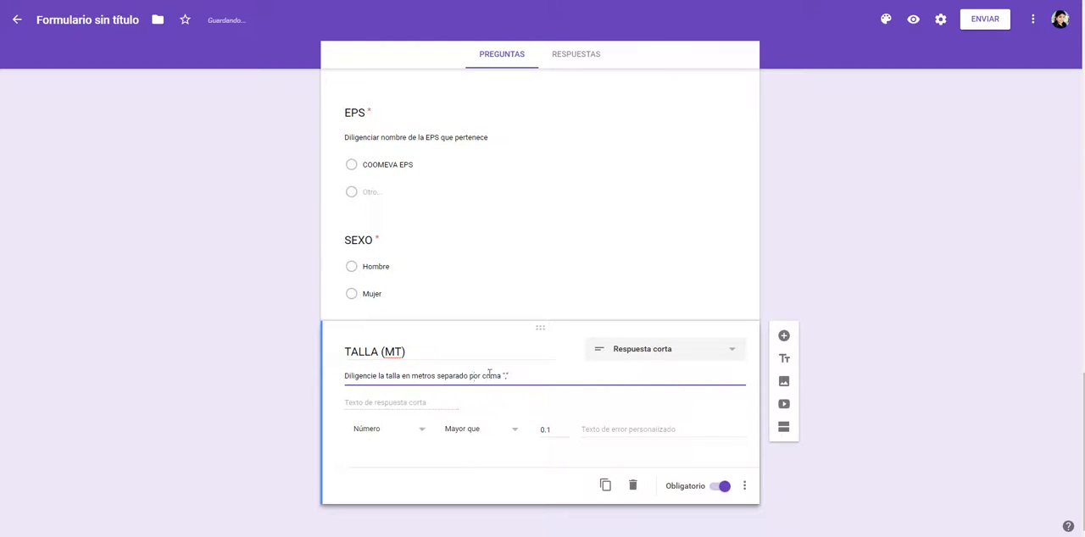
pyautogui.doubleClick(488, 375)
pyautogui.write('PUNTO')
pyautogui.write('""')
# Step: Add a new question titled PESO (KG), copied from the Word variable table
pyautogui.click(784, 336)
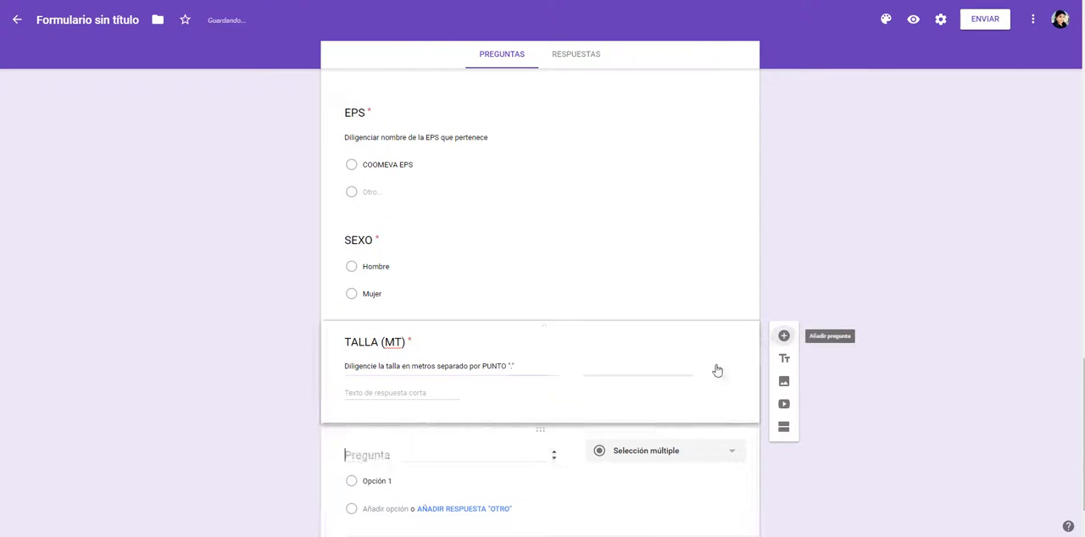
pyautogui.hotkey('alt', 'Tab')
pyautogui.moveTo(229, 405); pyautogui.dragTo(278, 400)
pyautogui.hotkey('ctrl', 'c')
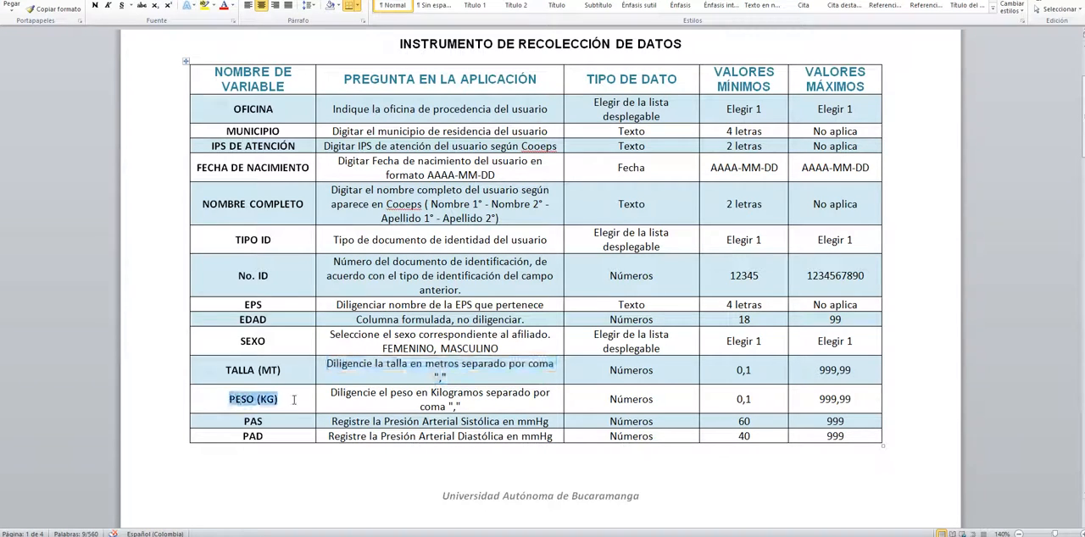
pyautogui.hotkey('alt', 'Tab')
pyautogui.click(366, 454)
pyautogui.hotkey('ctrl', 'v')
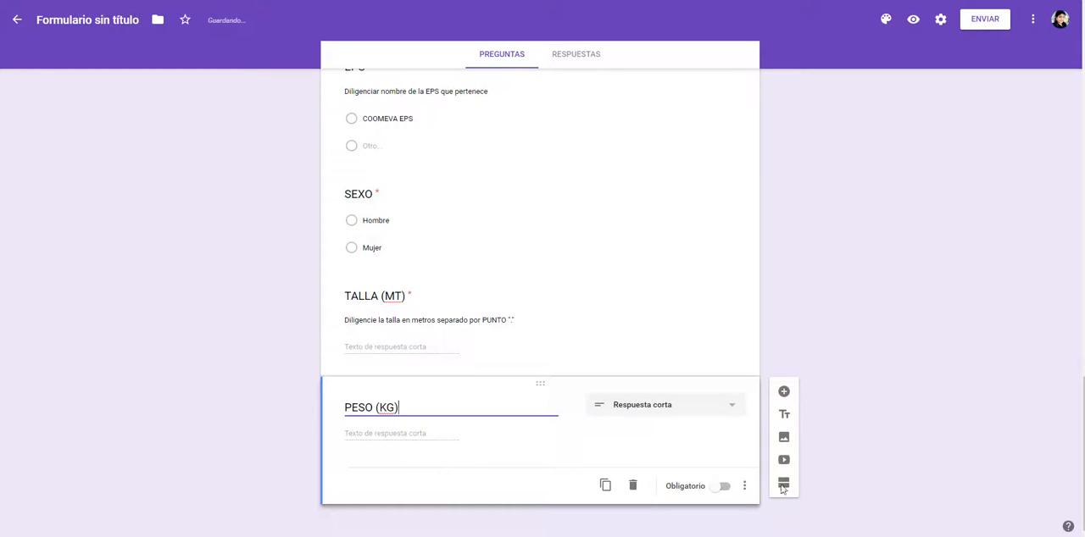
# Step: Make the PESO (KG) question required and add the description "Diligencie el peso en Kilogramos separado por coma" from the Word table
pyautogui.click(726, 487)
pyautogui.click(744, 487)
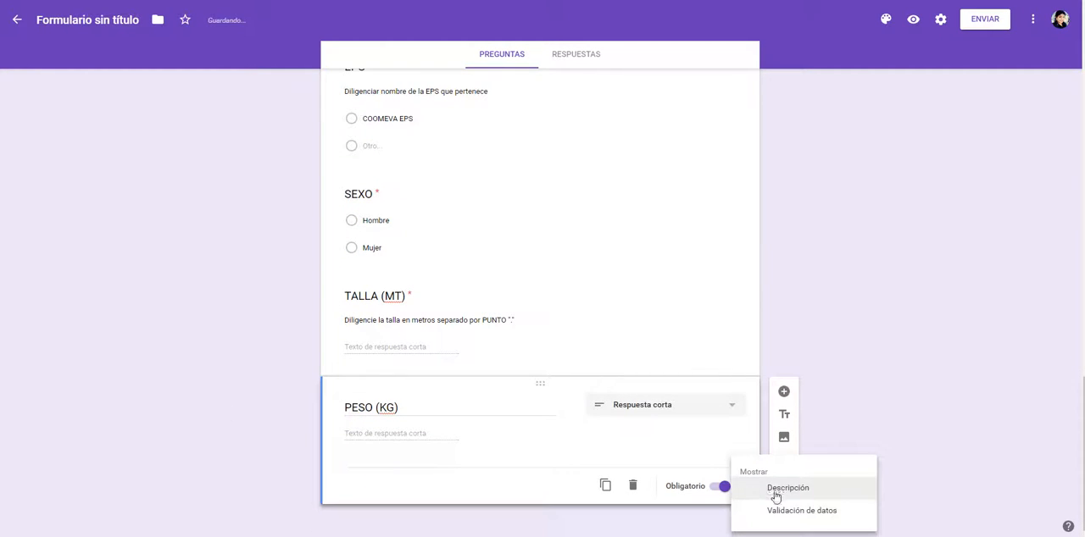
pyautogui.click(776, 490)
pyautogui.hotkey('alt', 'Tab')
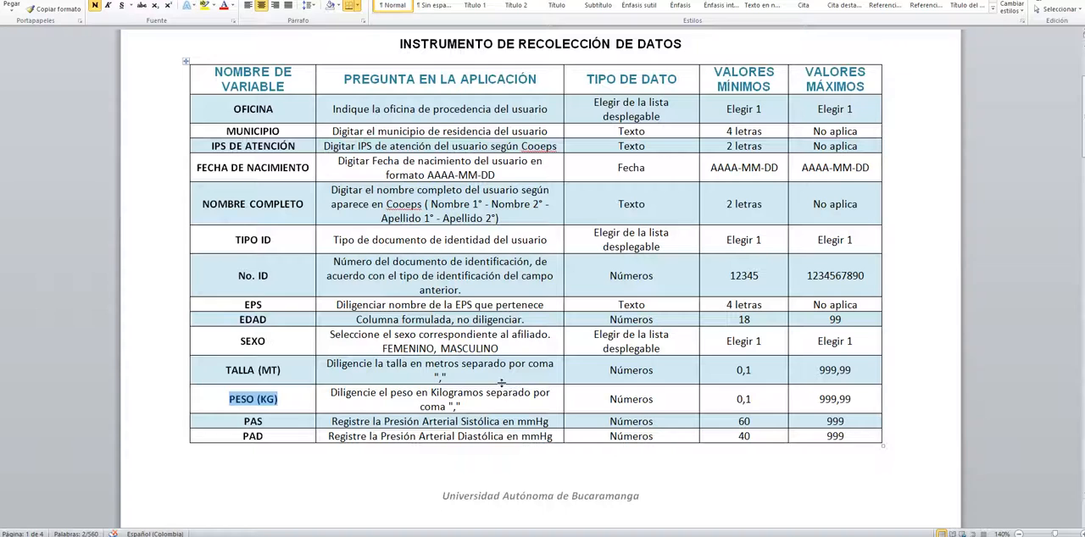
pyautogui.moveTo(329, 393); pyautogui.dragTo(464, 407)
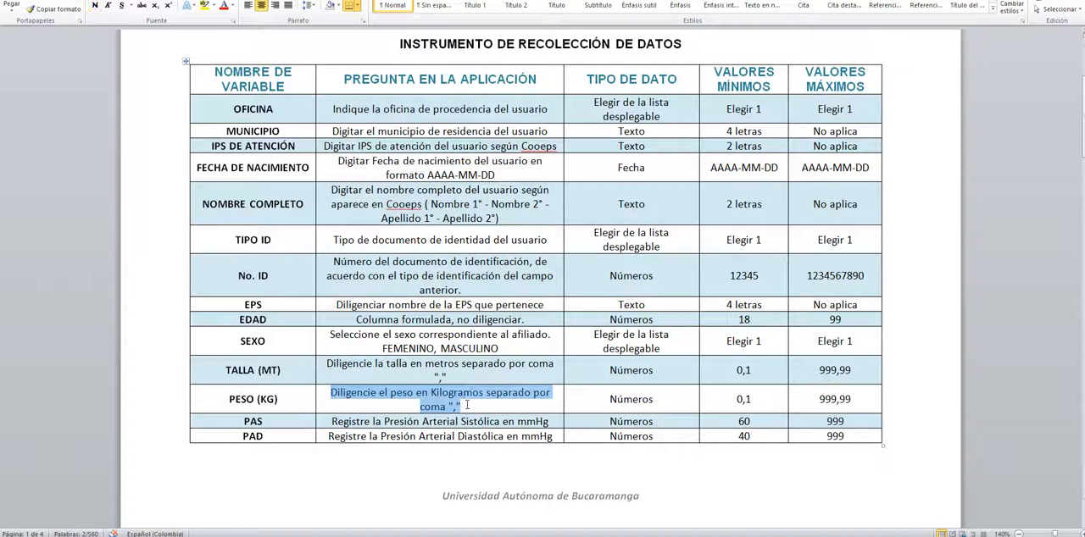
pyautogui.hotkey('ctrl', 'c')
pyautogui.hotkey('alt', 'Tab')
pyautogui.click(375, 430)
pyautogui.hotkey('ctrl', 'v')
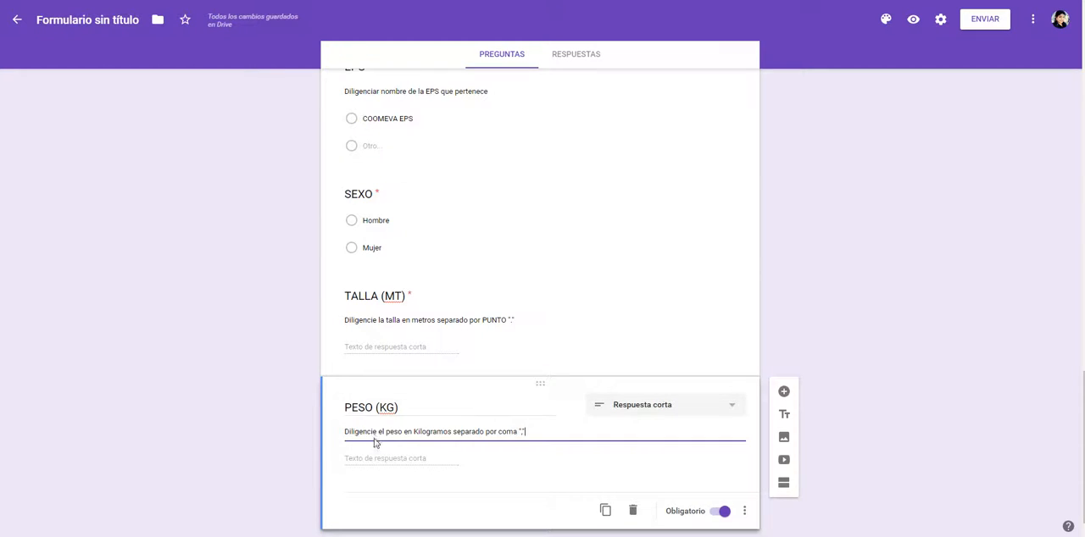
# Step: Replace coma "," with PUNTO "." at the end of the PESO (KG) description
pyautogui.doubleClick(509, 432)
pyautogui.write('PUNTO')
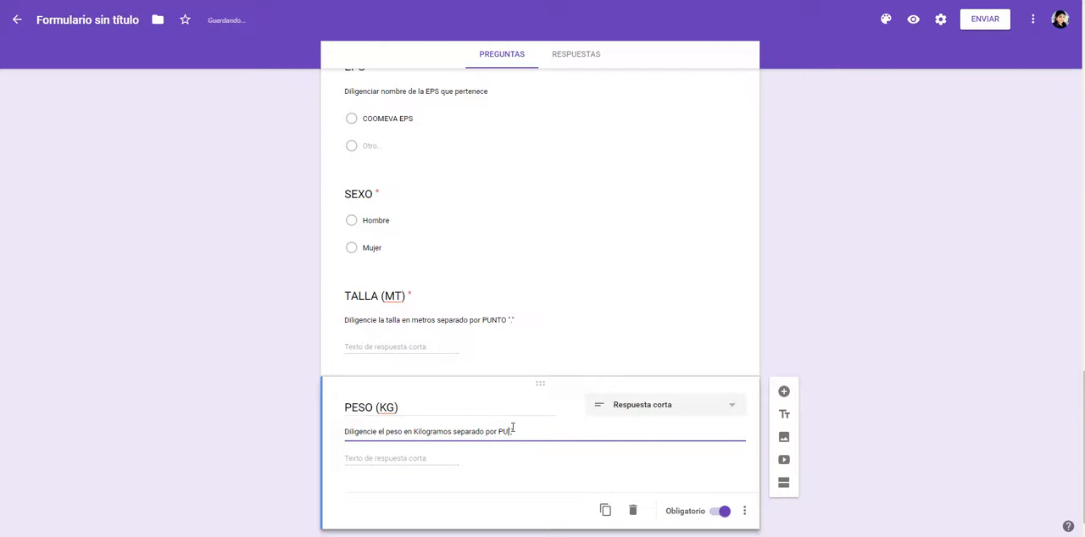
pyautogui.press('Right')
# Step: Add data validation to PESO (KG) requiring a Número with Mayor que 0.1, checking the minimum in the Word table
pyautogui.hotkey('alt', 'Tab')
pyautogui.hotkey('alt', 'Tab')
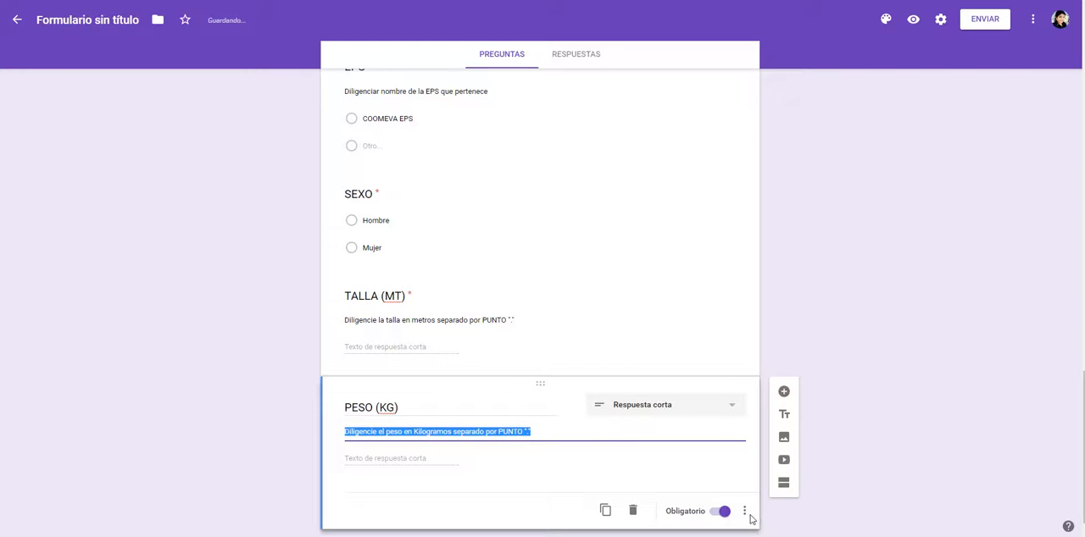
pyautogui.click(749, 517)
pyautogui.click(773, 512)
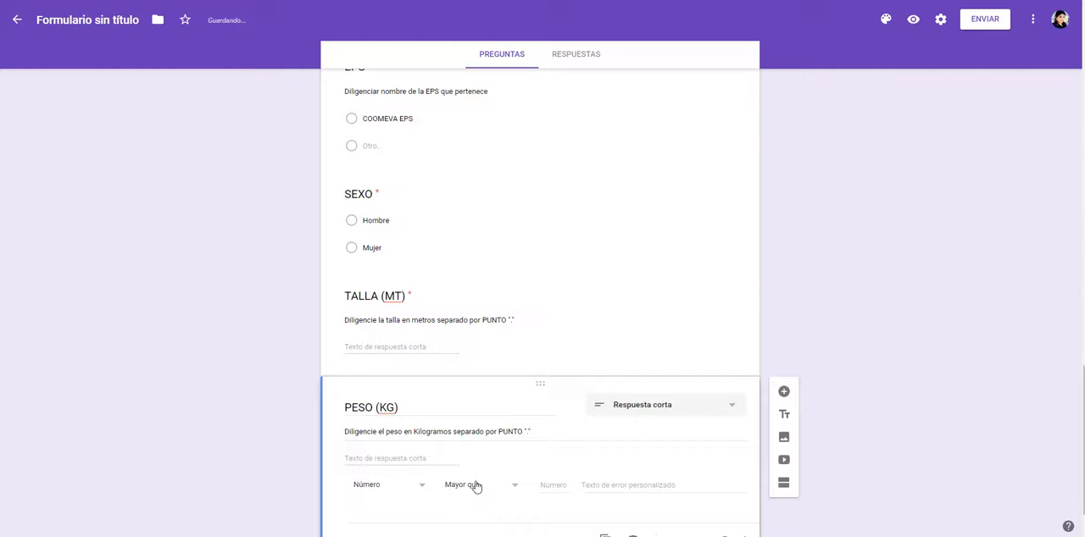
pyautogui.write('0')
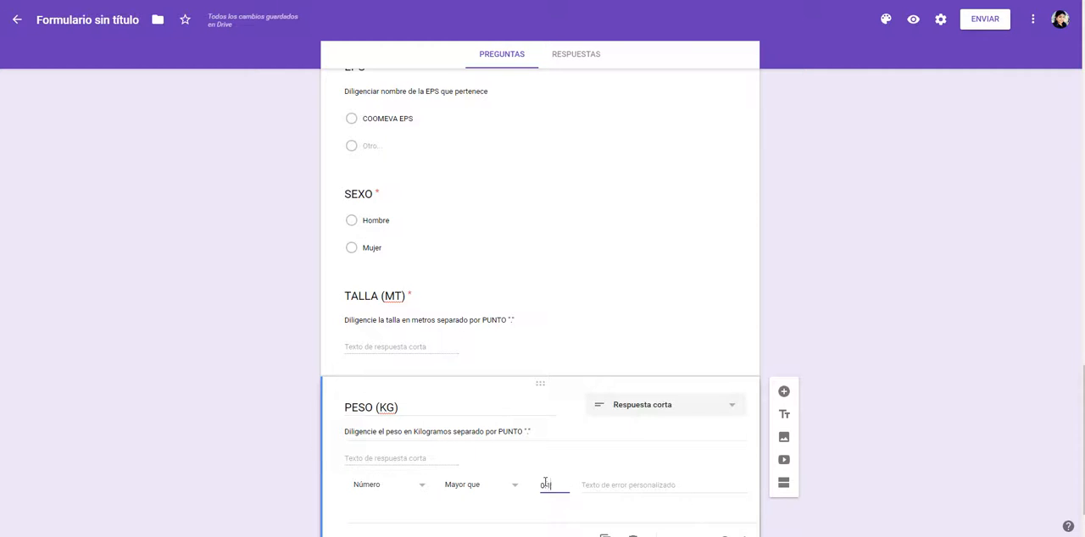
pyautogui.hotkey('alt', 'Tab')
pyautogui.click(750, 400)
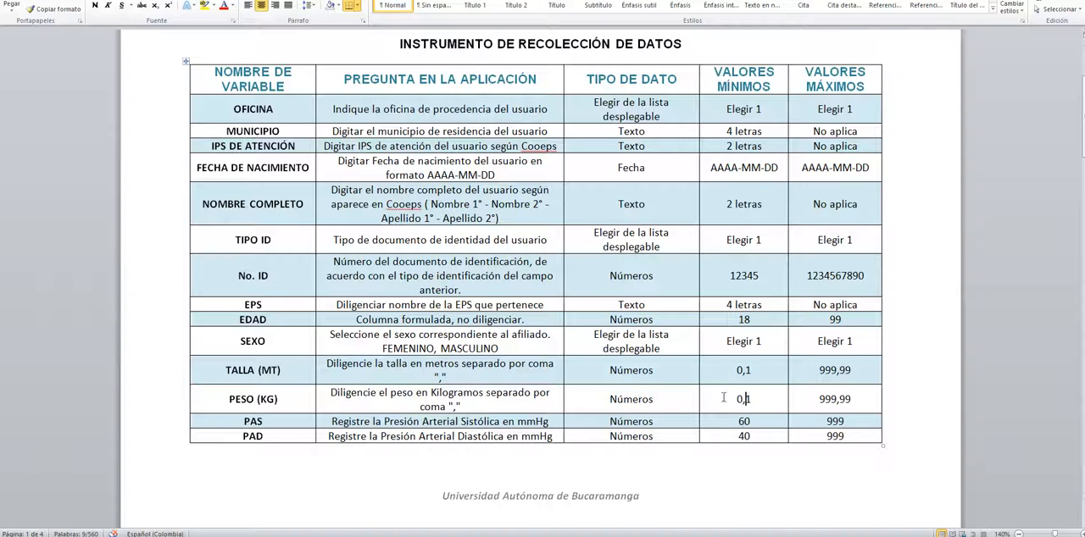
pyautogui.moveTo(725, 397); pyautogui.dragTo(770, 395)
# Step: Add a new question titled PAS, copied from the Word variable table
pyautogui.doubleClick(250, 421)
pyautogui.hotkey('alt', 'Tab')
pyautogui.scroll(-1, 278, 485)
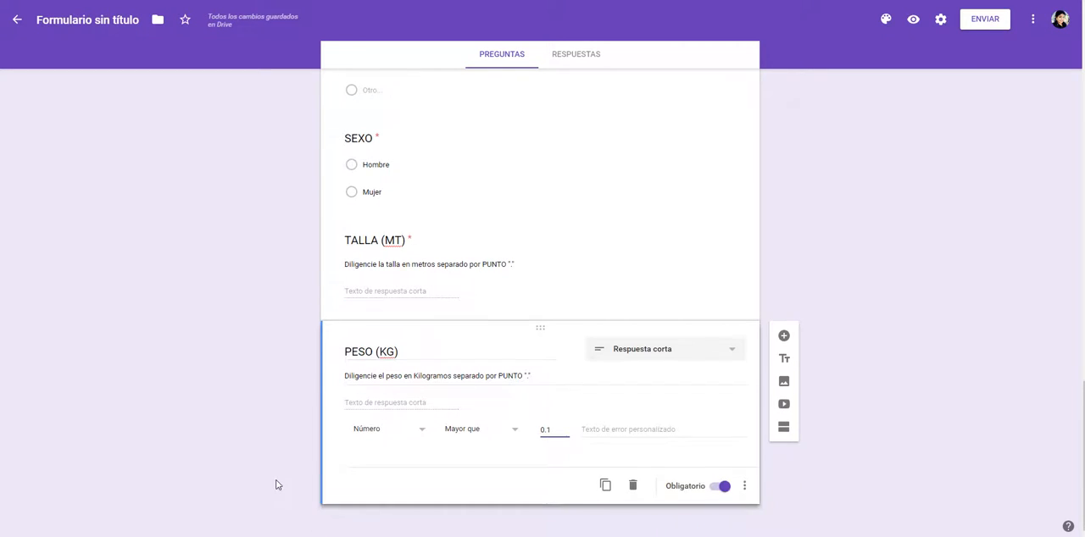
pyautogui.click(784, 336)
pyautogui.hotkey('ctrl', 'v')
# Step: Make the PAS question required and add the description "Registre la Presión Arterial Sistólica en mmHg" from the Word table
pyautogui.hotkey('alt', 'Tab')
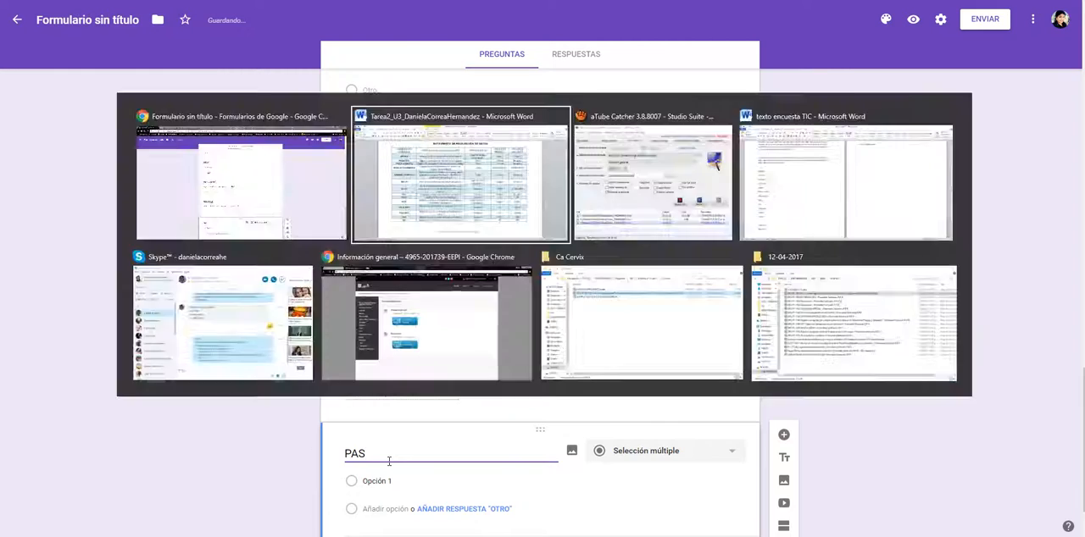
pyautogui.moveTo(336, 420); pyautogui.dragTo(533, 424)
pyautogui.hotkey('alt', 'Tab')
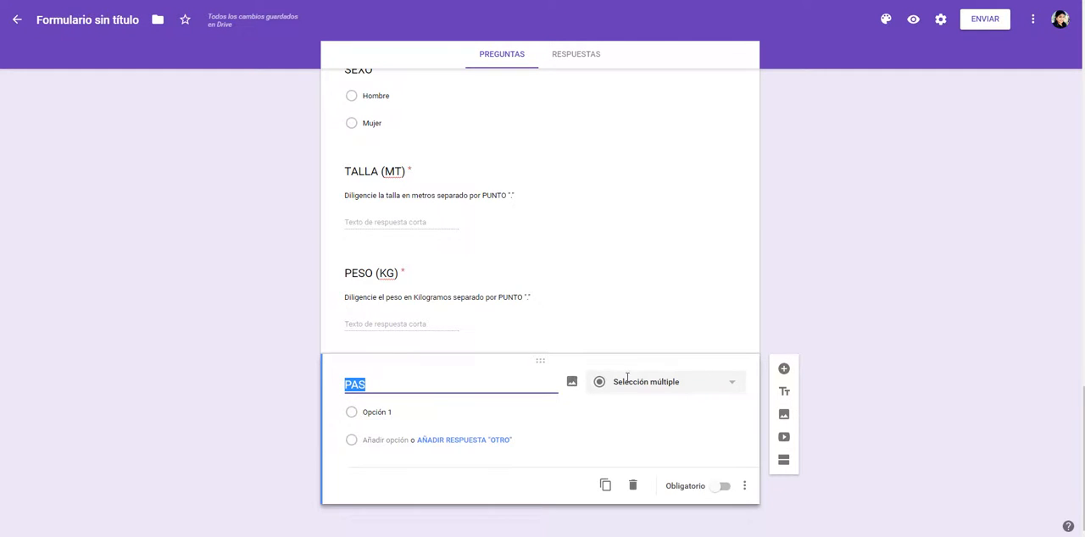
pyautogui.click(734, 489)
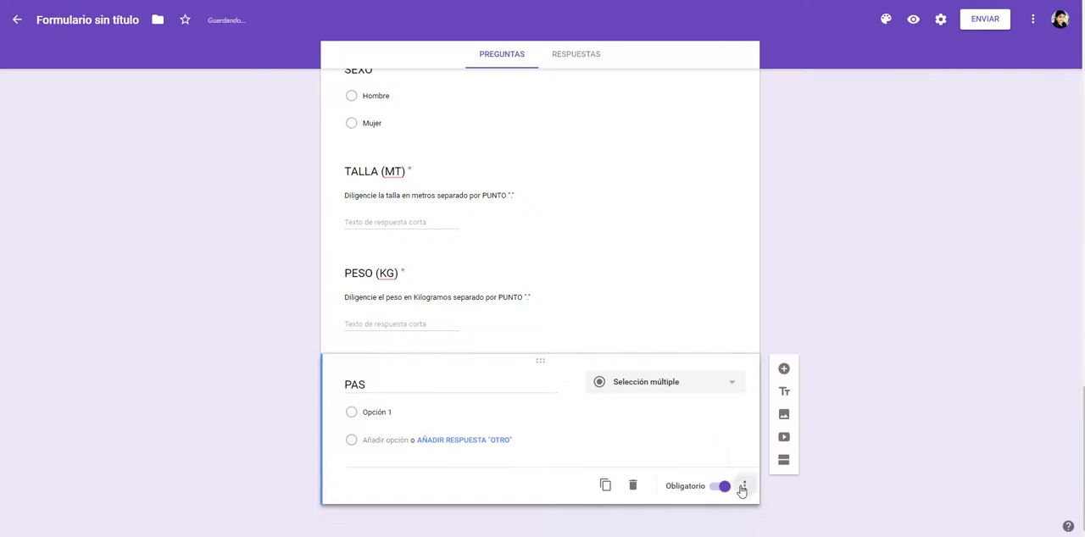
pyautogui.click(744, 486)
pyautogui.click(774, 464)
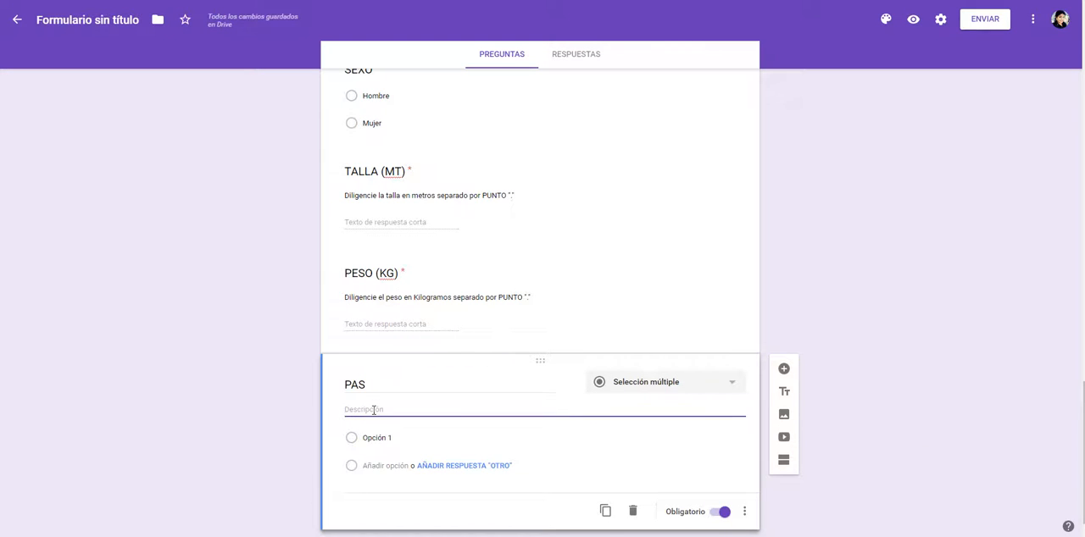
pyautogui.hotkey('ctrl', 'v')
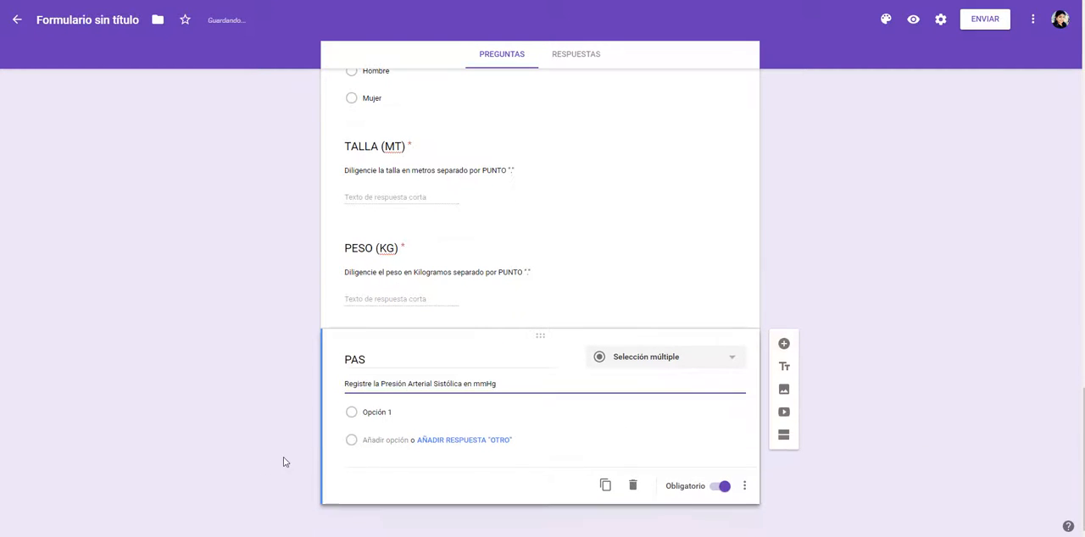
# Step: Change PAS to Respuesta corta and add validation requiring a Número with Mayor que 60, checking the minimum in the Word table
pyautogui.click(617, 367)
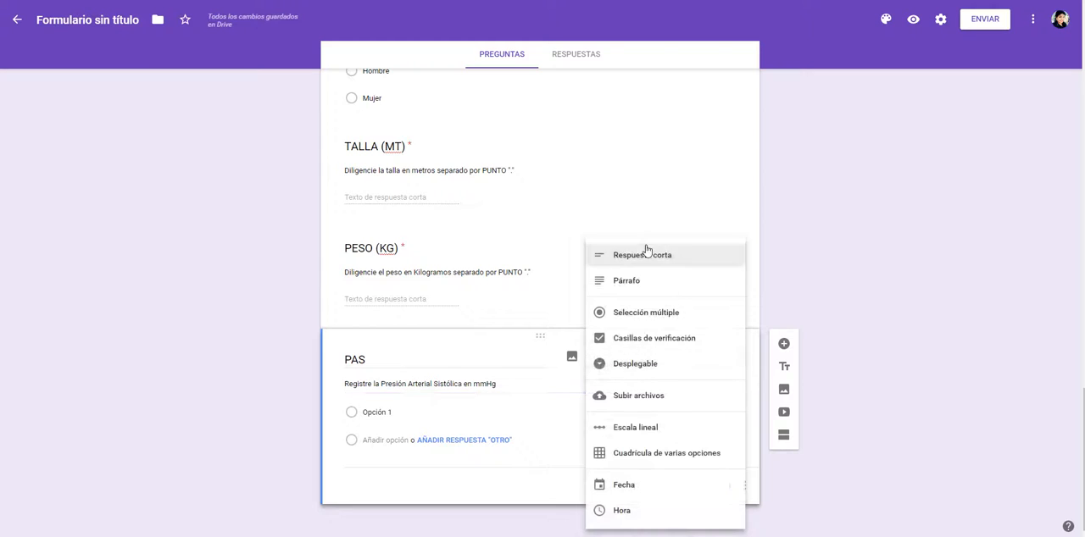
pyautogui.click(644, 251)
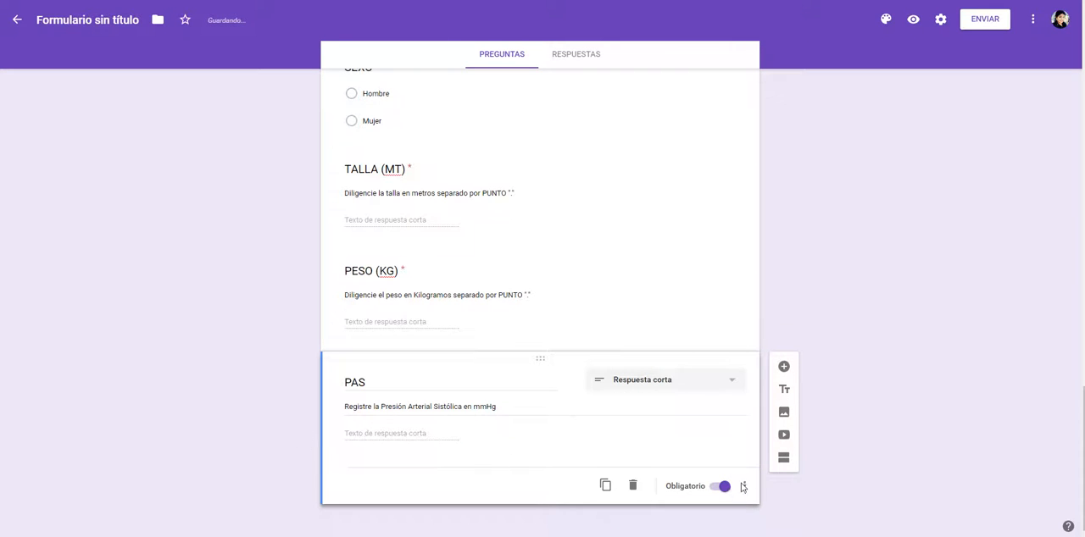
pyautogui.click(743, 486)
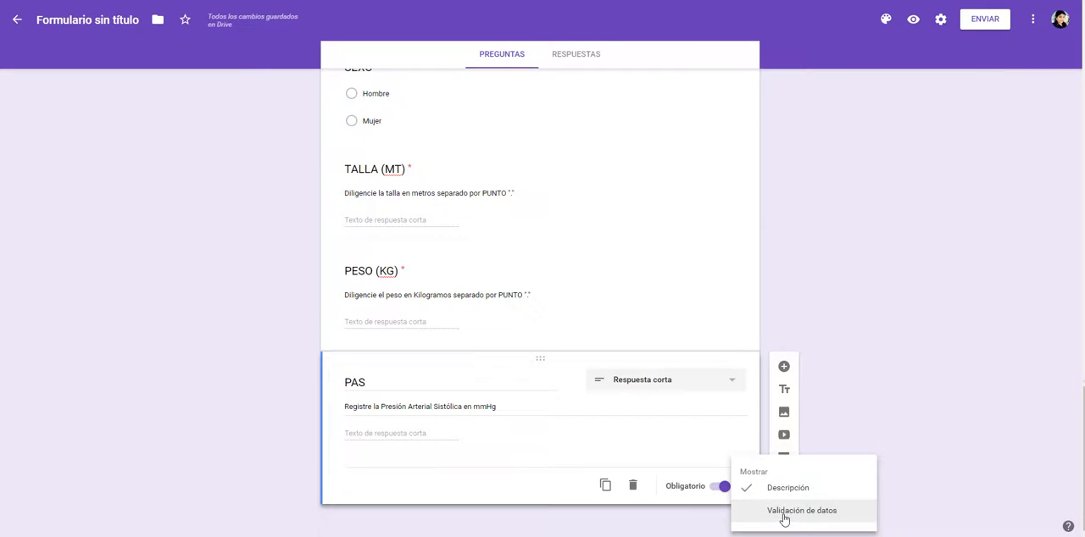
pyautogui.click(783, 514)
pyautogui.hotkey('alt', 'Tab')
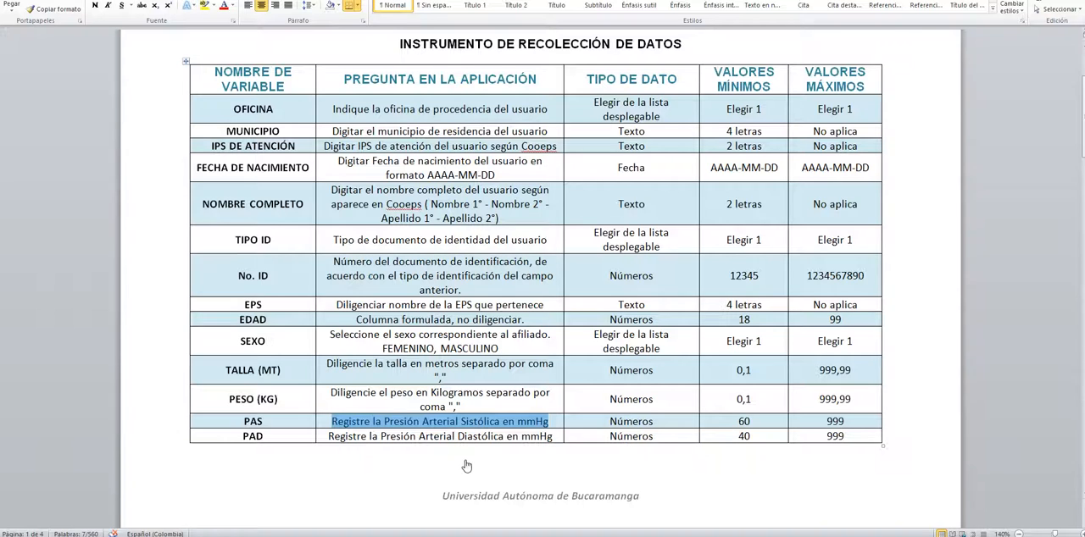
pyautogui.hotkey('alt', 'Tab')
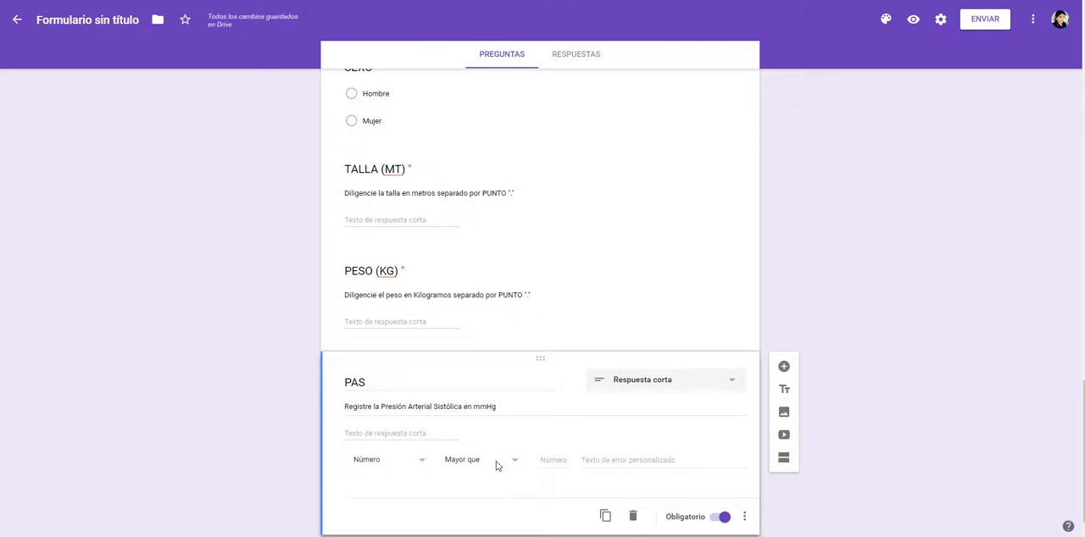
pyautogui.click(496, 461)
pyautogui.click(501, 293)
pyautogui.write('60')
pyautogui.scroll(-1, 416, 452)
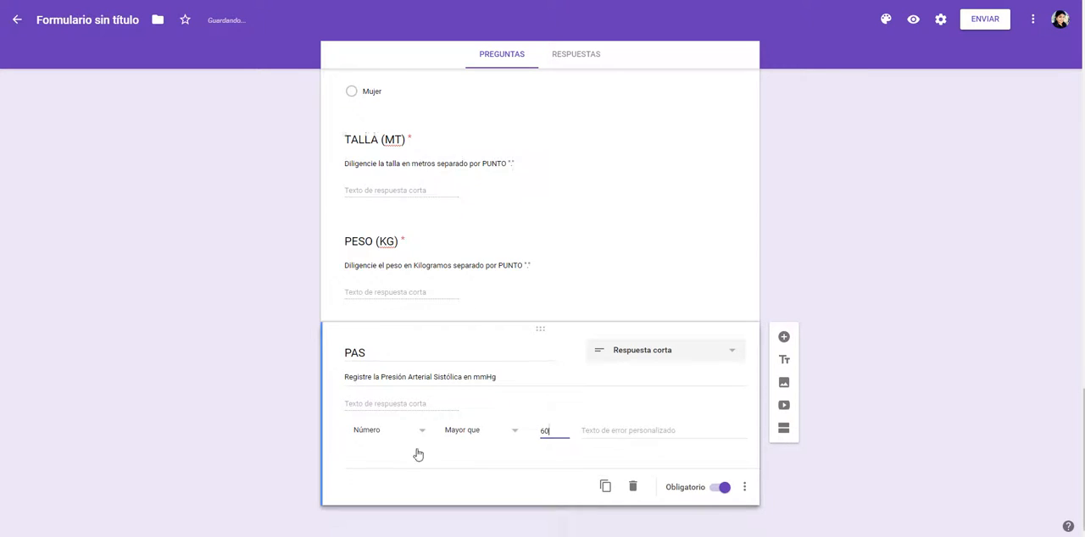
# Step: Add a new question titled PAD, copied from the Word variable table
pyautogui.click(786, 335)
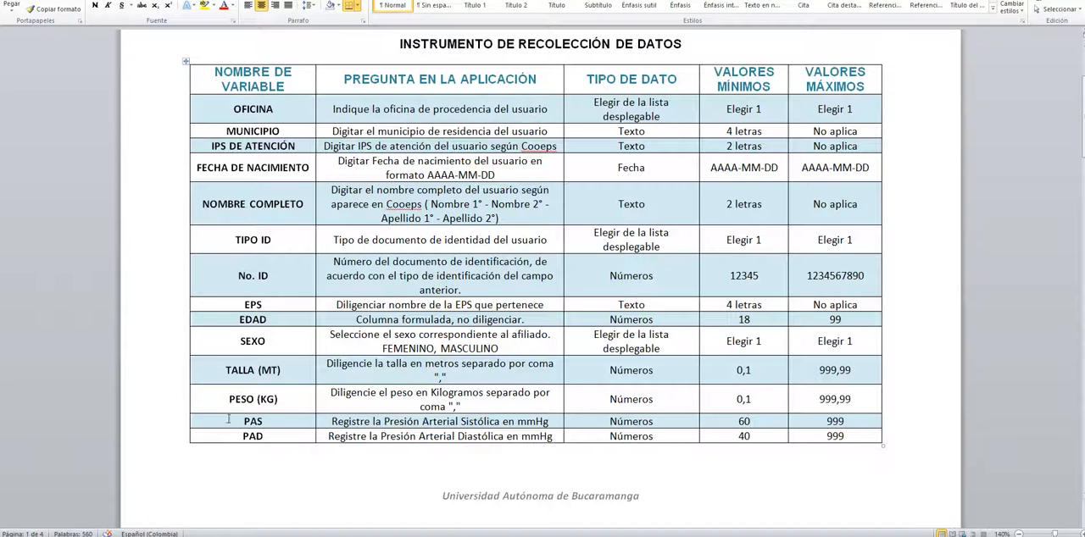
pyautogui.click(248, 434)
pyautogui.doubleClick(248, 435)
pyautogui.hotkey('ctrl', 'c')
pyautogui.hotkey('alt', 'Tab')
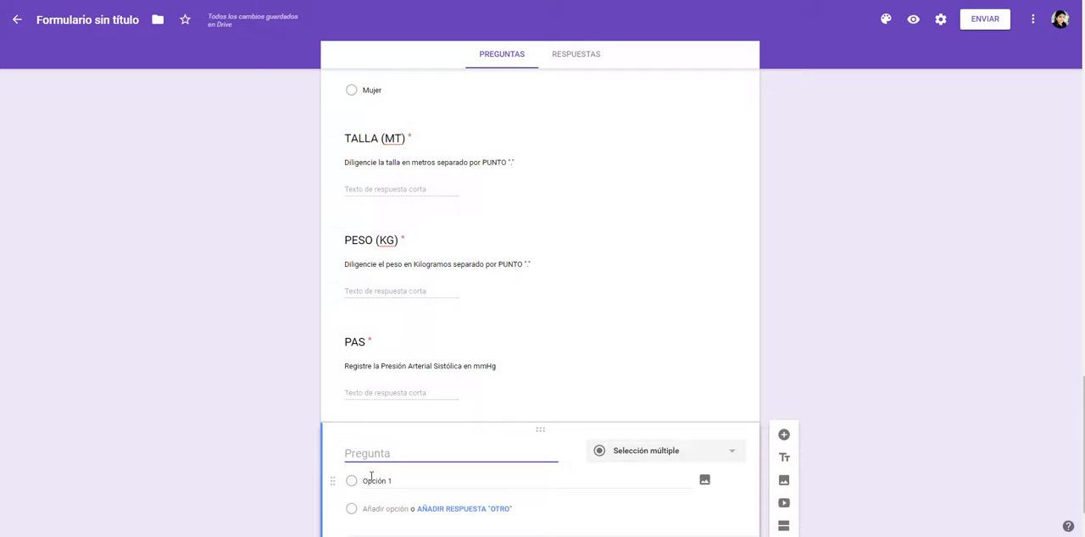
pyautogui.hotkey('ctrl', 'v')
# Step: Add the description "Registre la Presión Arterial Diastólica en mmHg" from the Word table to PAD and make the question required
pyautogui.hotkey('alt', 'Tab')
pyautogui.moveTo(329, 436); pyautogui.dragTo(552, 436)
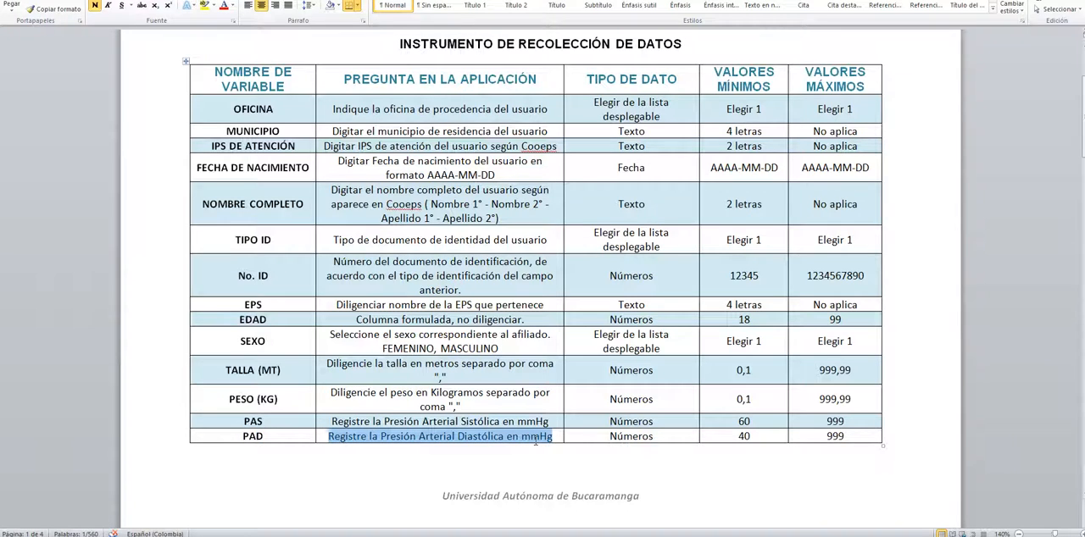
pyautogui.hotkey('alt', 'Tab')
pyautogui.scroll(-1, 762, 491)
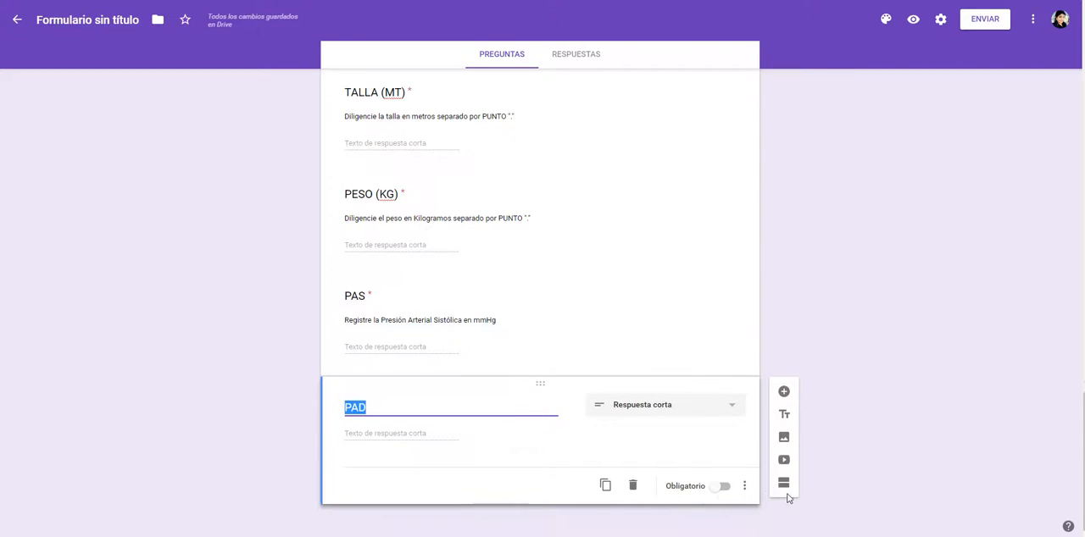
pyautogui.click(744, 486)
pyautogui.click(767, 487)
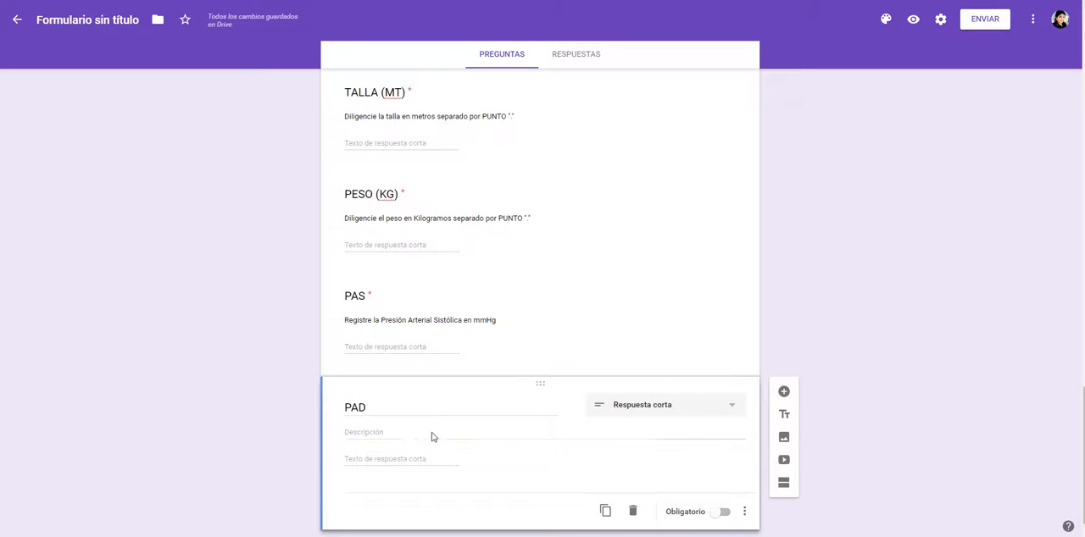
pyautogui.click(432, 434)
pyautogui.hotkey('ctrl', 'v')
pyautogui.click(722, 512)
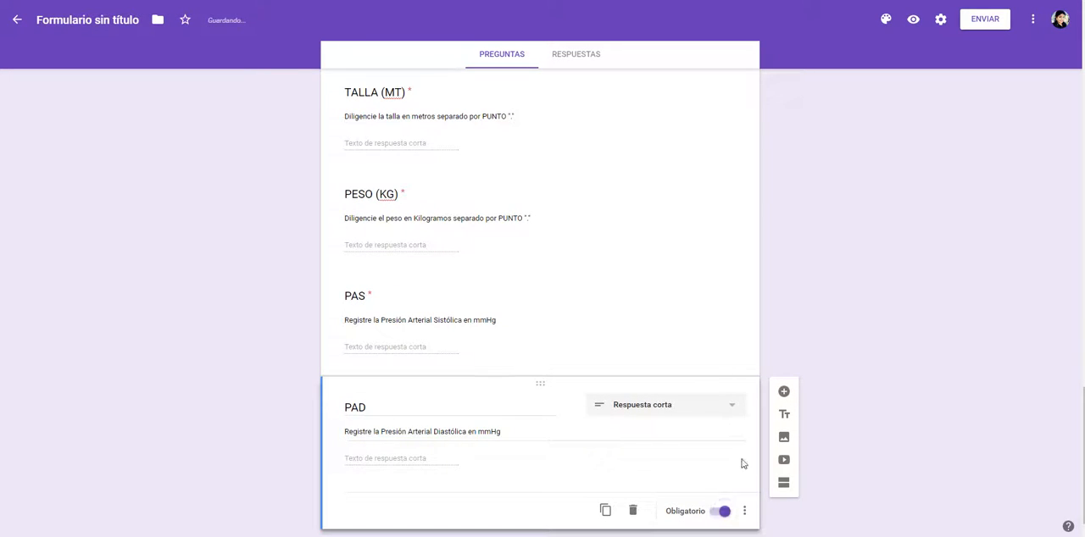
# Step: Add data validation to PAD requiring a Número with Mayor que 40, checking the minimum in the Word table
pyautogui.click(744, 511)
pyautogui.click(774, 511)
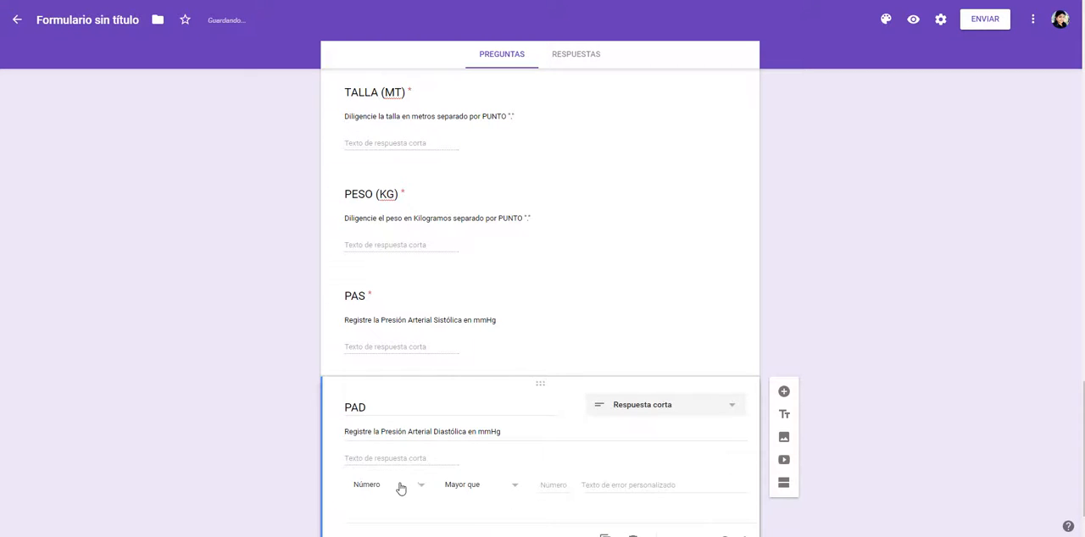
pyautogui.click(402, 485)
pyautogui.hotkey('alt', 'Tab')
pyautogui.hotkey('alt', 'Tab')
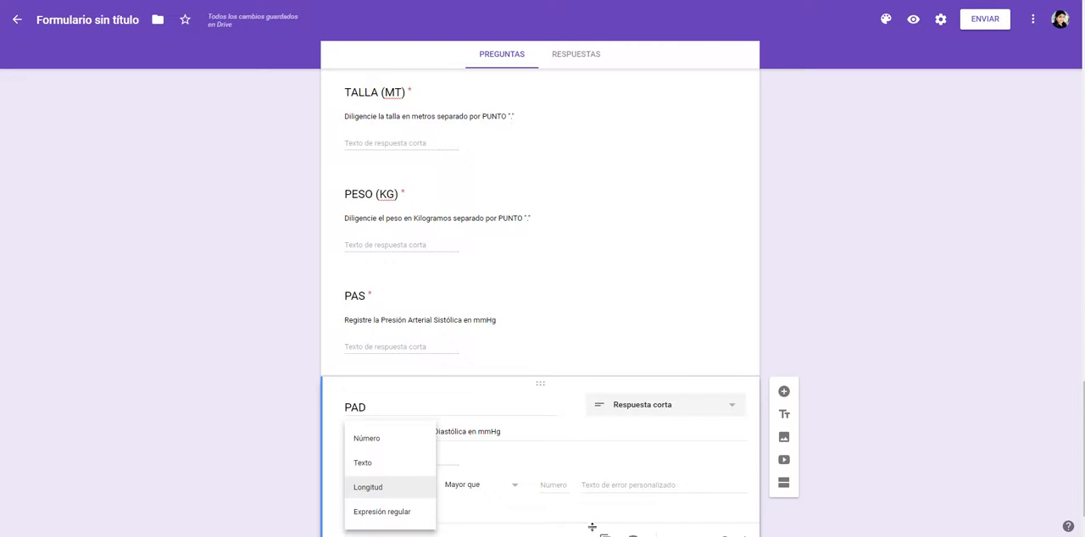
pyautogui.click(567, 492)
pyautogui.write('40')
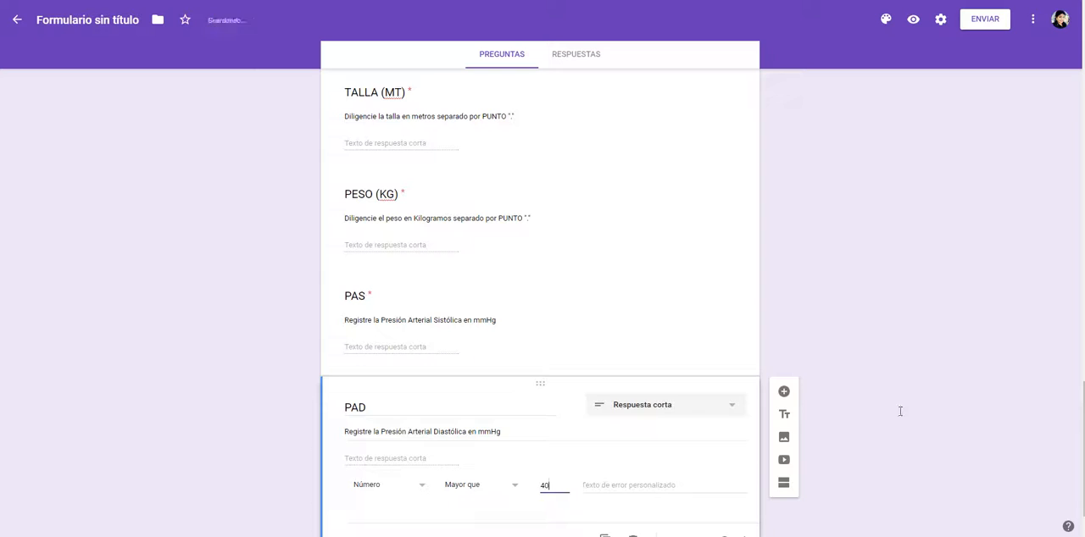
# Step: Add a new question titled PABD (CM), copied from the next page of the Word variable table
pyautogui.hotkey('alt', 'Tab')
pyautogui.scroll(-8, 222, 345)
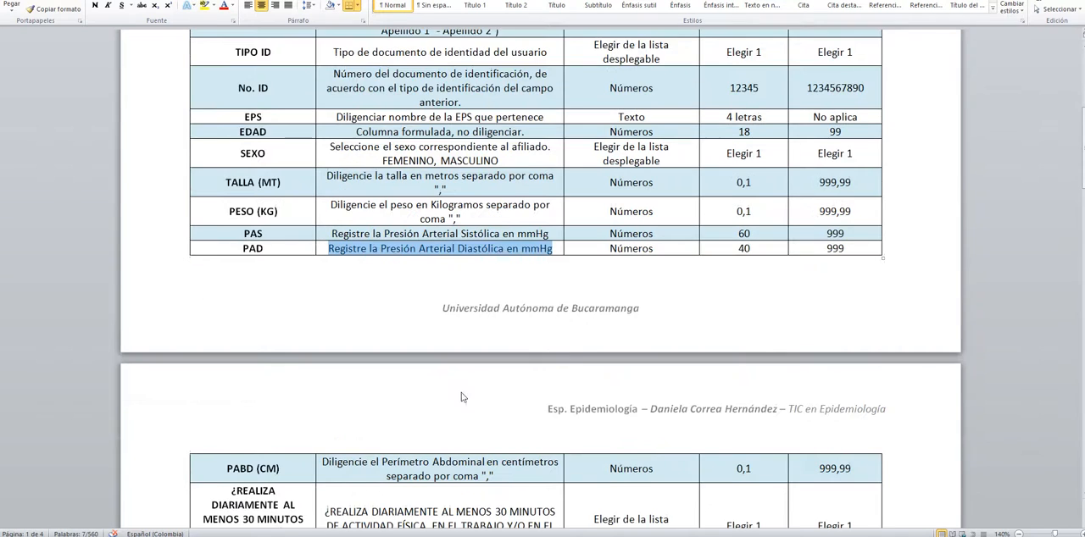
pyautogui.moveTo(226, 319); pyautogui.dragTo(300, 321)
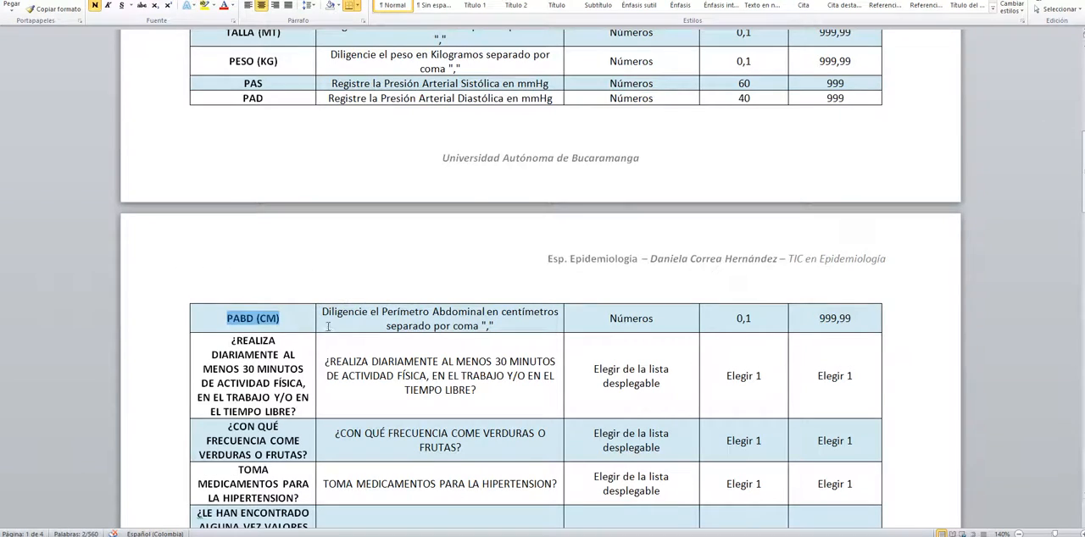
pyautogui.hotkey('alt', 'Tab')
pyautogui.click(782, 334)
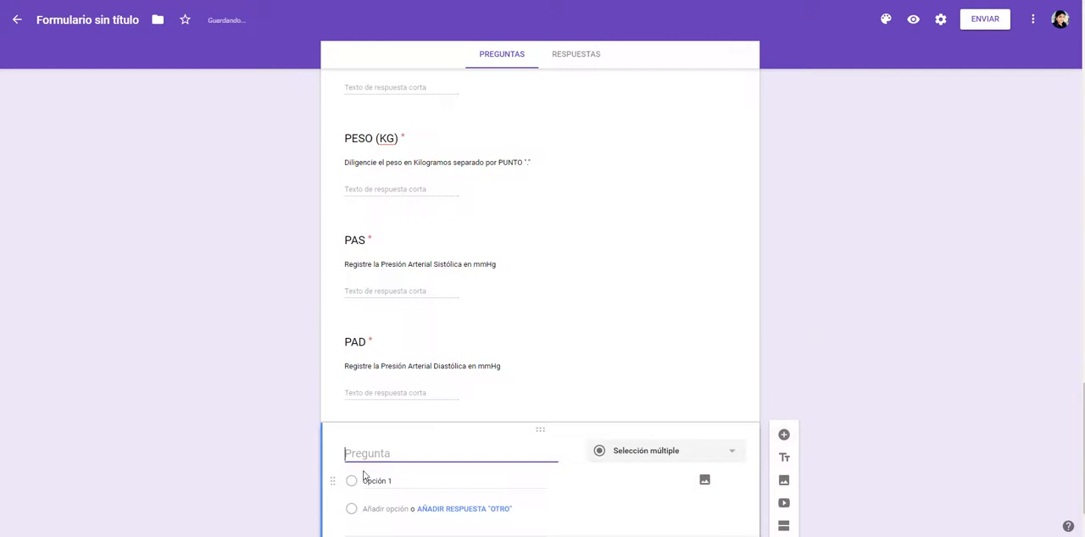
# Step: Make PABD (CM) required and add the description "Diligencie el Perímetro Abdominal en centímetros separado por coma" from the Word table
pyautogui.hotkey('alt', 'Tab')
pyautogui.moveTo(326, 311); pyautogui.dragTo(502, 325)
pyautogui.hotkey('alt', 'Tab')
pyautogui.tripleClick(388, 462)
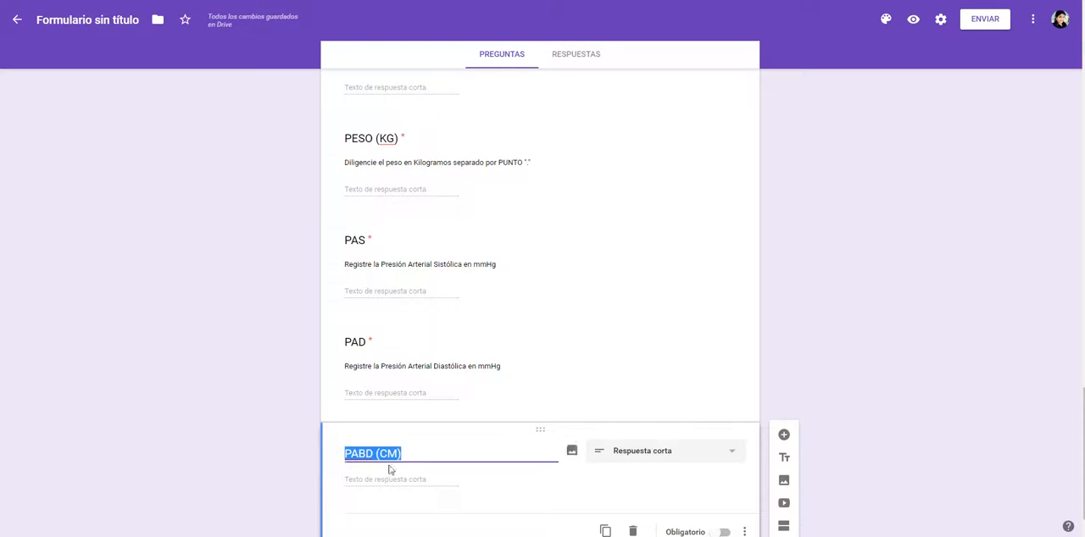
pyautogui.click(725, 486)
pyautogui.click(744, 487)
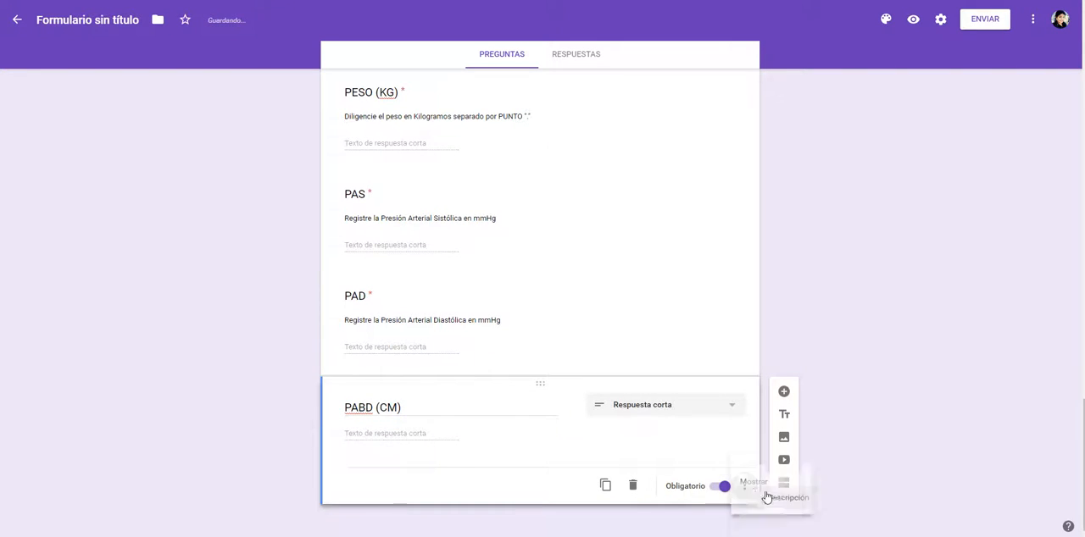
pyautogui.click(771, 488)
pyautogui.click(418, 430)
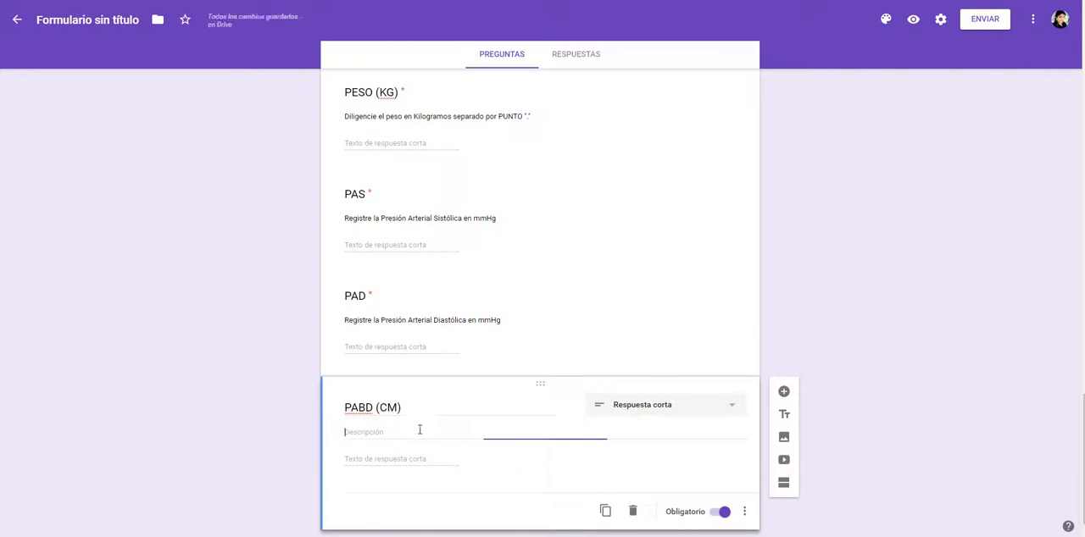
pyautogui.hotkey('ctrl', 'v')
# Step: Replace the word coma near the end of the PABD (CM) description
pyautogui.doubleClick(563, 431)
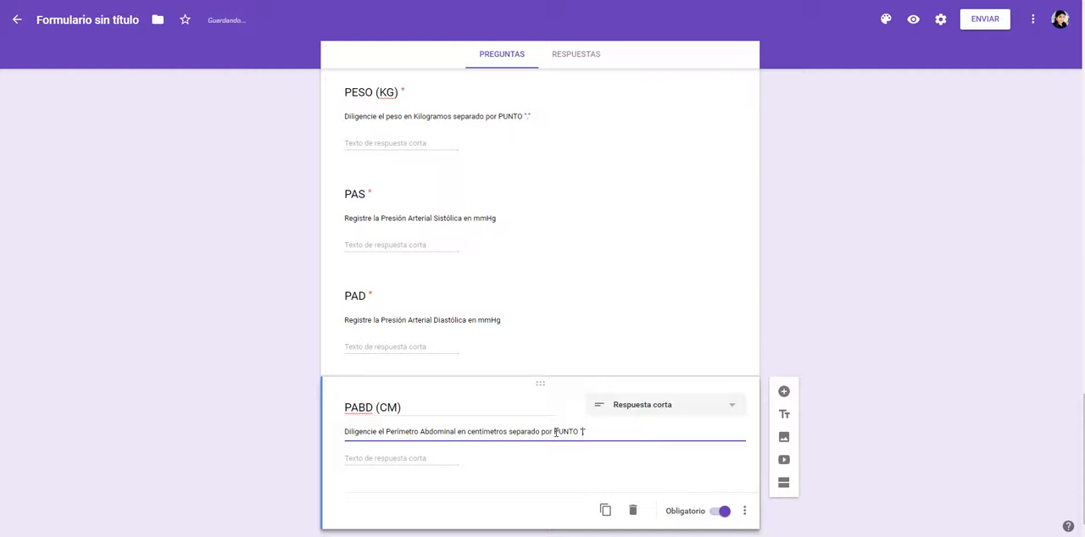
# Step: Add data validation to PABD (CM) requiring a Número with Mayor que 0.1, and copy the daily physical activity question from the Word table
pyautogui.hotkey('alt', 'Tab')
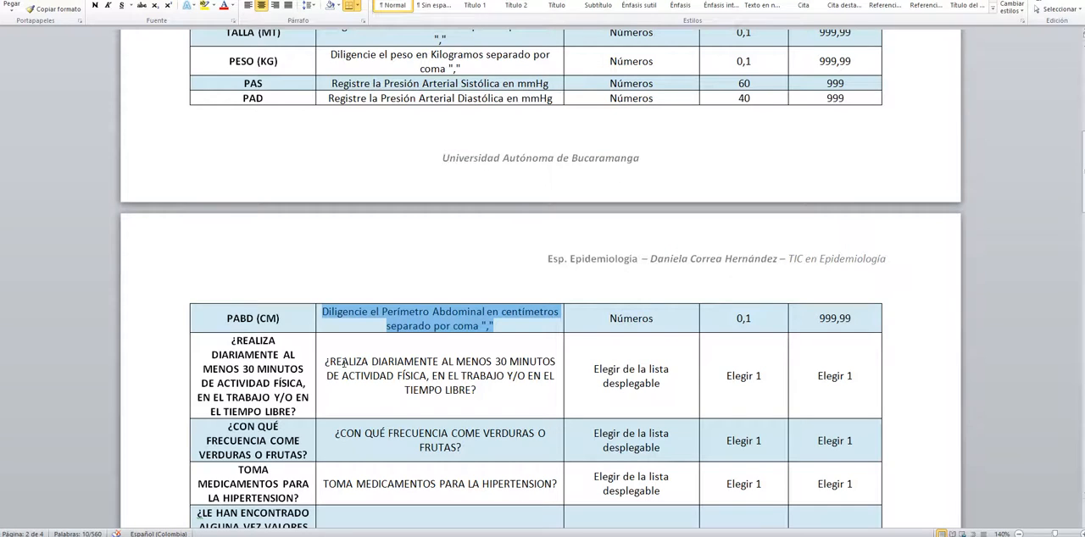
pyautogui.hotkey('alt', 'Tab')
pyautogui.hotkey('ctrl', 'a')
pyautogui.click(743, 511)
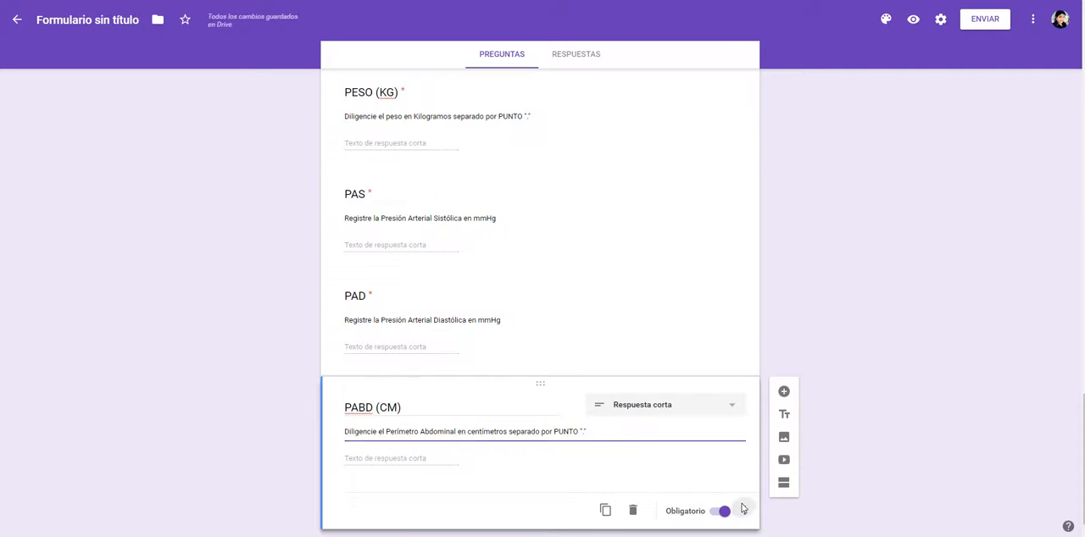
pyautogui.click(767, 519)
pyautogui.click(374, 486)
pyautogui.click(547, 489)
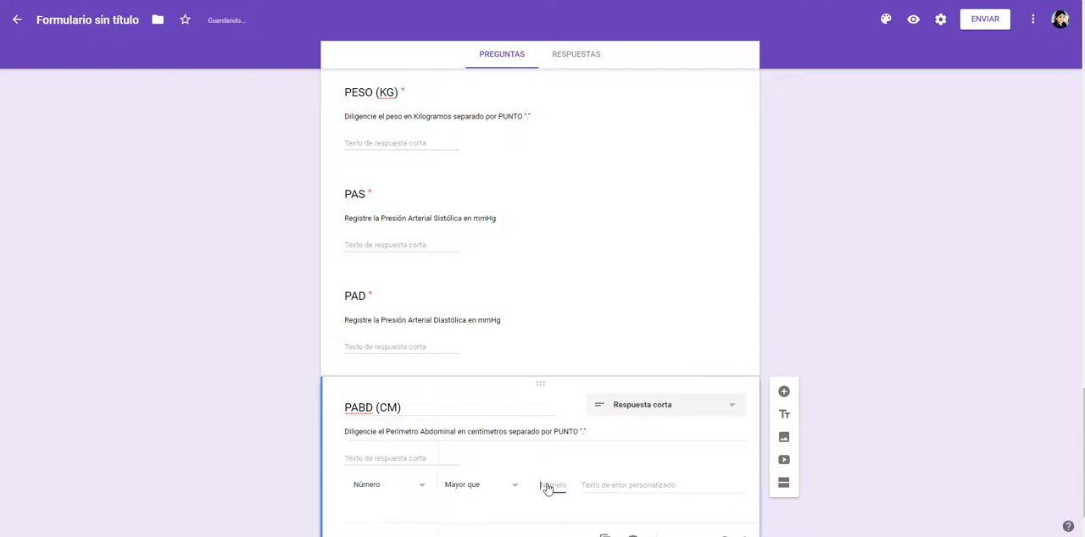
pyautogui.write('0.1')
pyautogui.hotkey('alt', 'Tab')
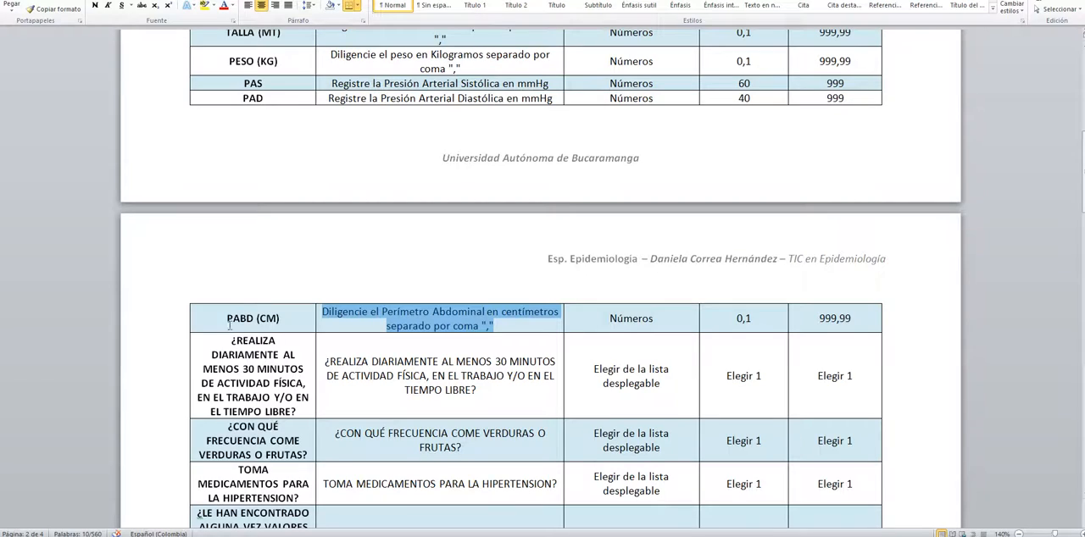
pyautogui.moveTo(226, 339); pyautogui.dragTo(297, 412)
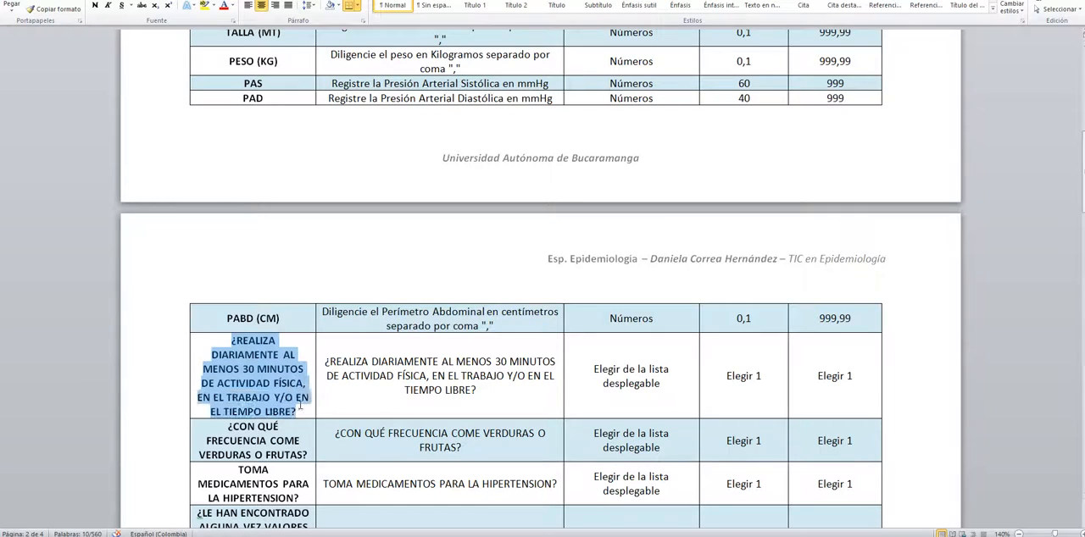
pyautogui.click(327, 361)
pyautogui.moveTo(327, 361); pyautogui.dragTo(492, 397)
pyautogui.hotkey('ctrl', 'c')
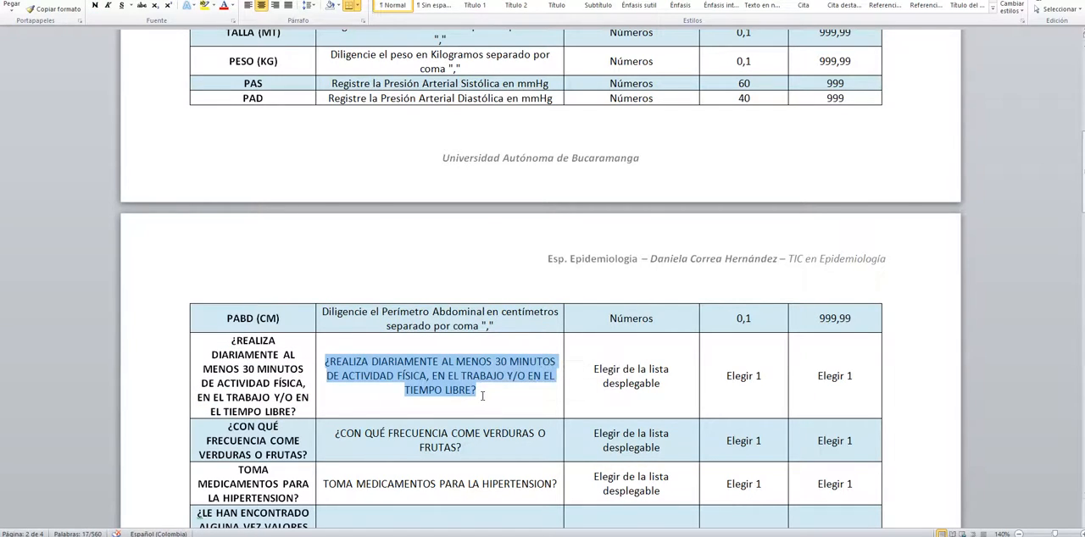
pyautogui.hotkey('alt', 'Tab')
pyautogui.write('.1')
# Step: Add a new question titled "¿REALIZA DIARIAMENTE AL MENOS 30 MINUTOS DE ACTIVIDAD FÍSICA, EN EL TRABAJO Y/O EN EL TIEMPO LIBRE?"
pyautogui.click(783, 393)
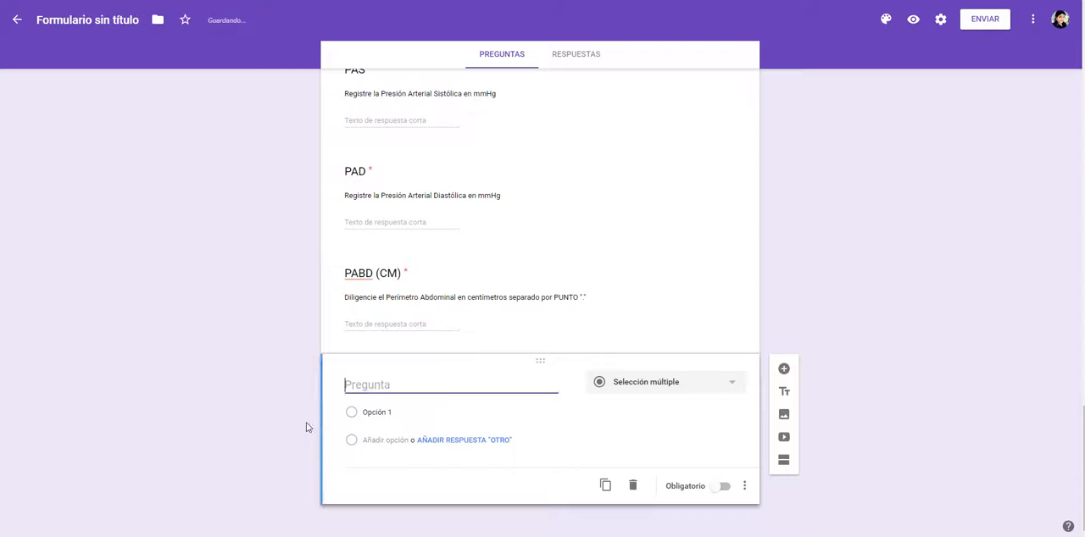
pyautogui.hotkey('ctrl', 'v')
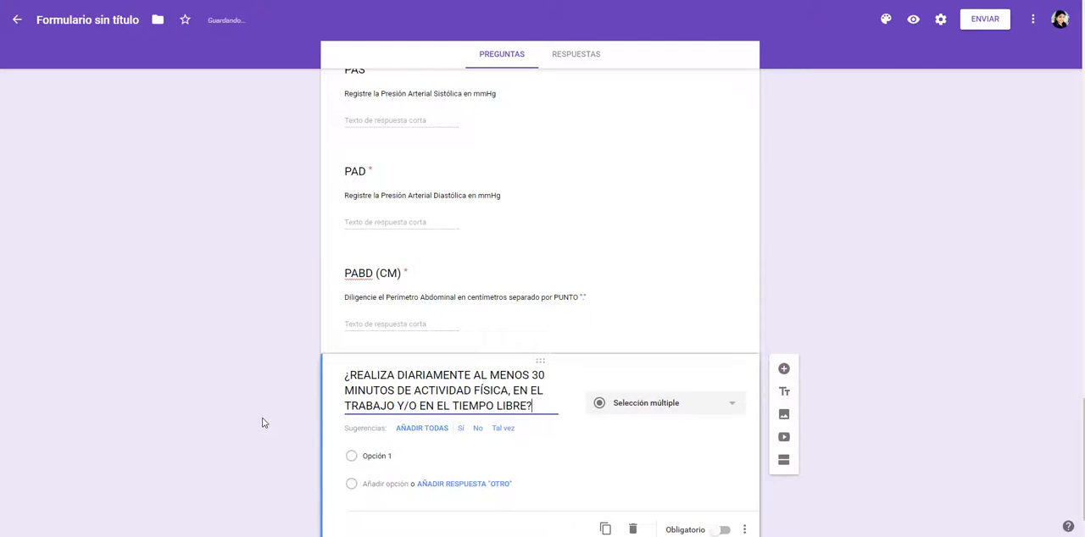
pyautogui.hotkey('alt', 'Tab')
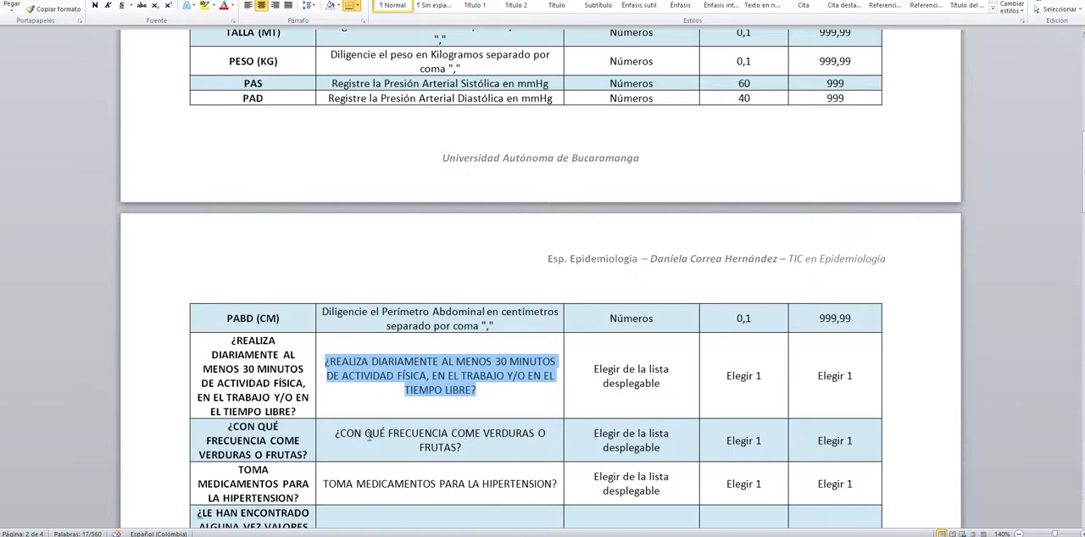
pyautogui.hotkey('alt', 'Tab')
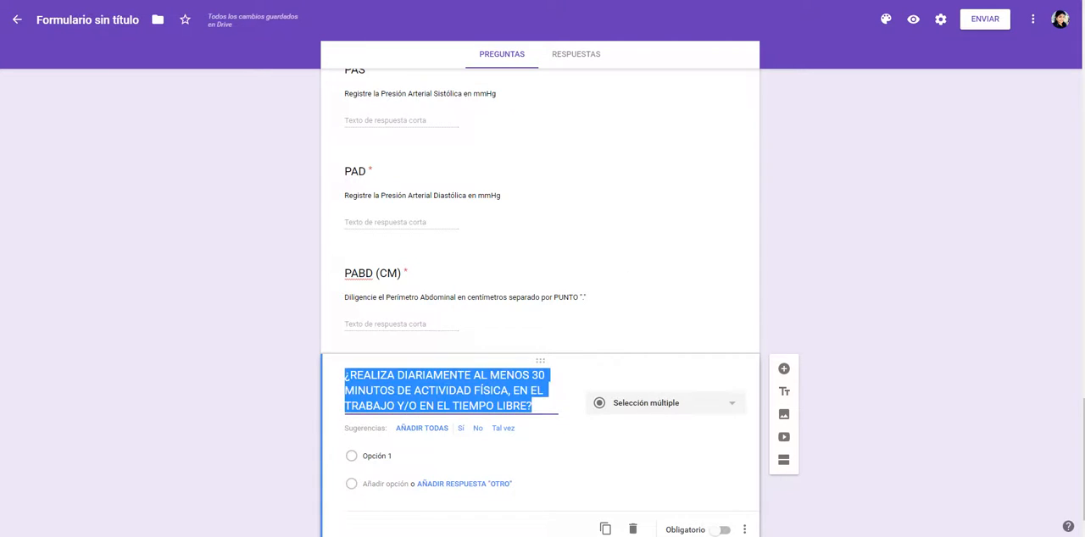
pyautogui.click(235, 535)
pyautogui.click(240, 386)
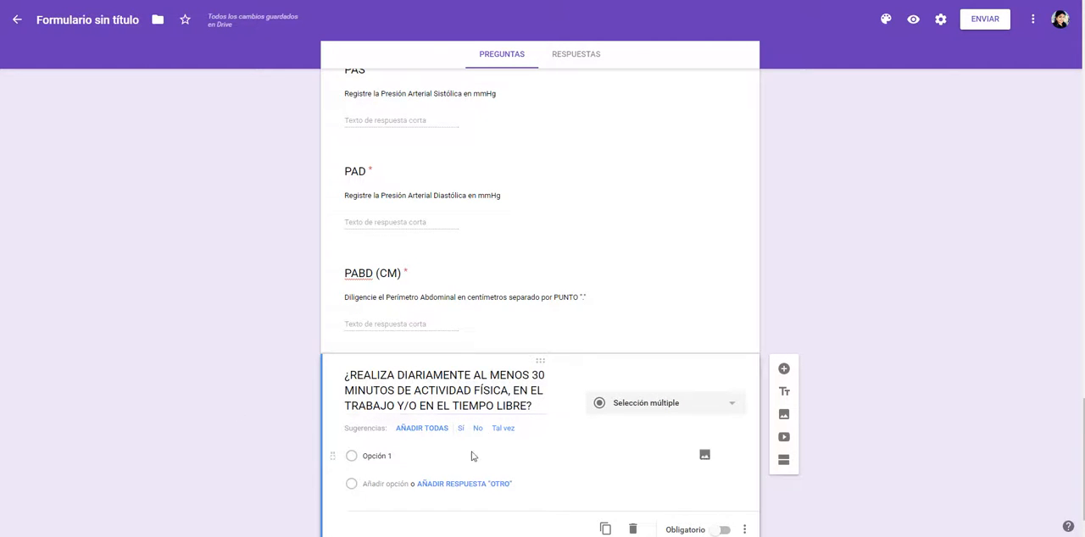
# Step: Give the physical activity question the suggested options Sí and No and make it required
pyautogui.click(462, 428)
pyautogui.click(470, 428)
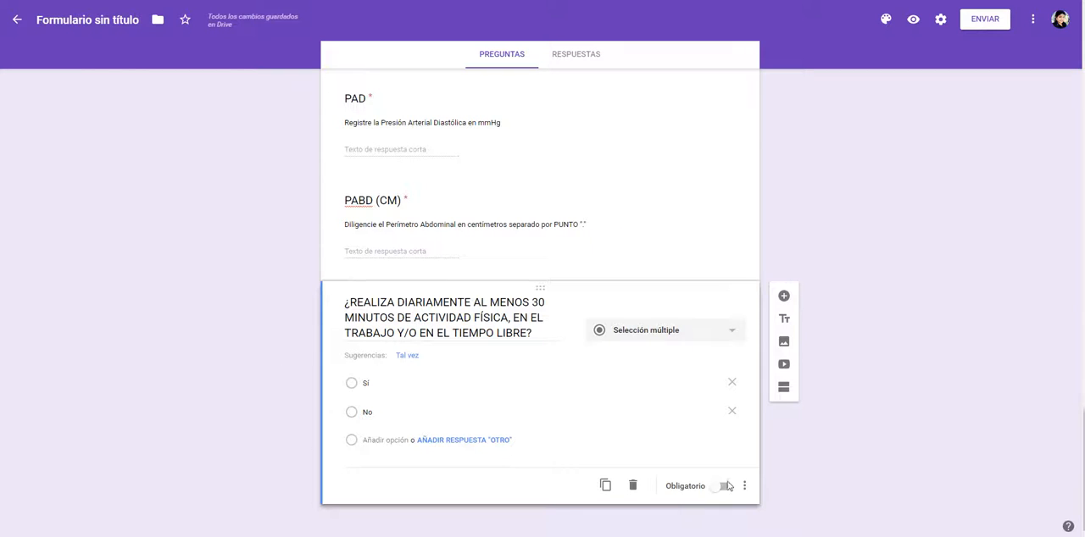
pyautogui.click(722, 486)
# Step: Add a new question titled "¿CON QUÉ FRECUENCIA COME VERDURAS O FRUTAS?", copied from the Word variable table
pyautogui.click(784, 296)
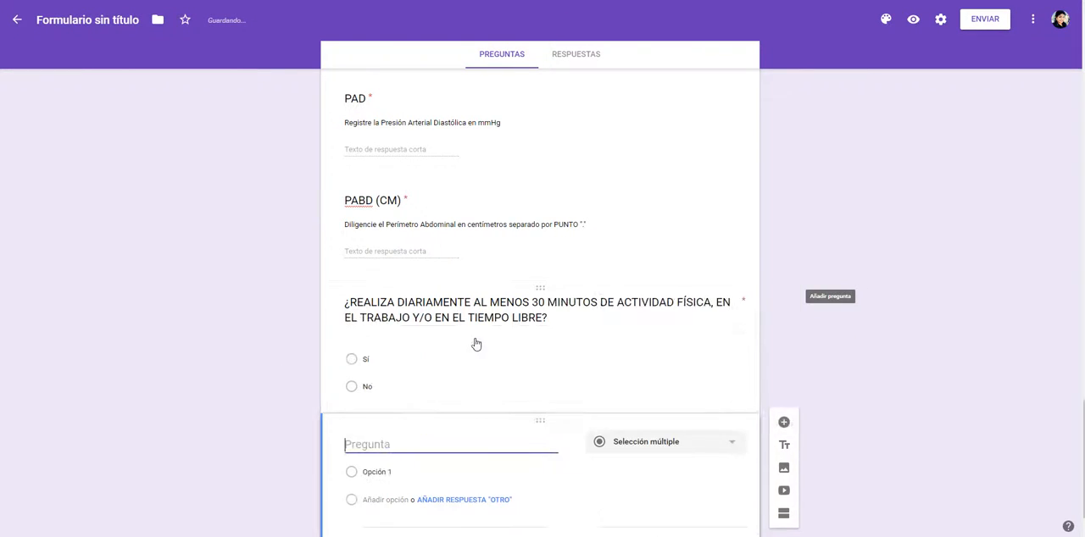
pyautogui.hotkey('alt', 'Tab')
pyautogui.moveTo(332, 435); pyautogui.dragTo(492, 448)
pyautogui.hotkey('ctrl', 'c')
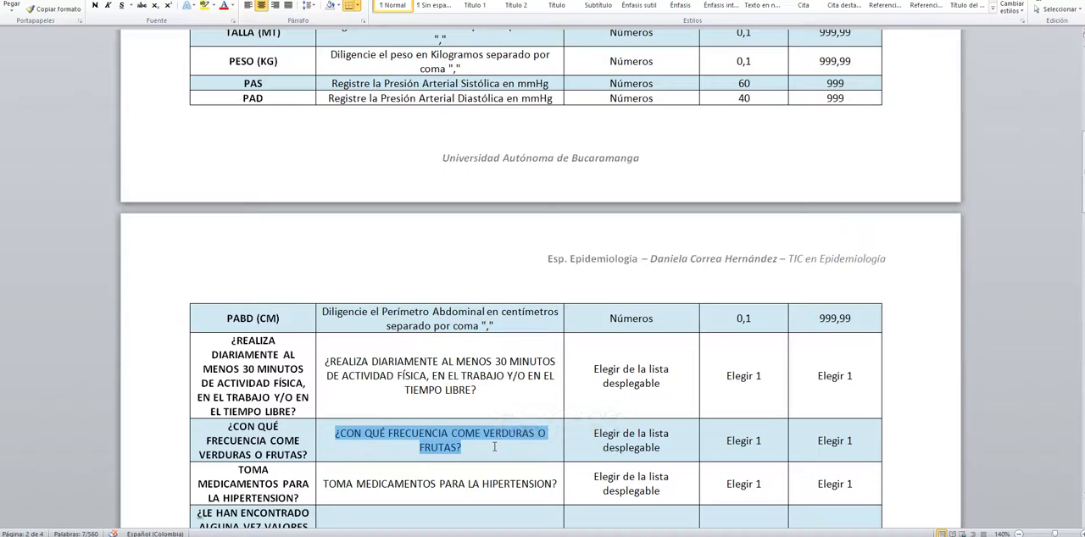
pyautogui.hotkey('alt', 'Tab')
pyautogui.hotkey('ctrl', 'v')
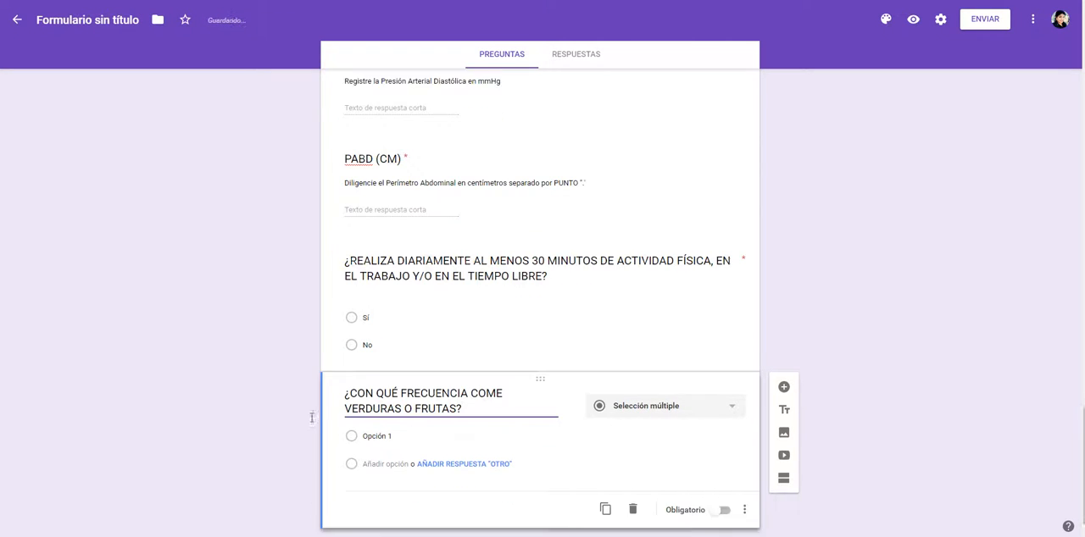
# Step: Set the first option of the fruit and vegetable question to "No todos los días", copied from the texto encuesta TIC document
pyautogui.hotkey('alt', 'Tab')
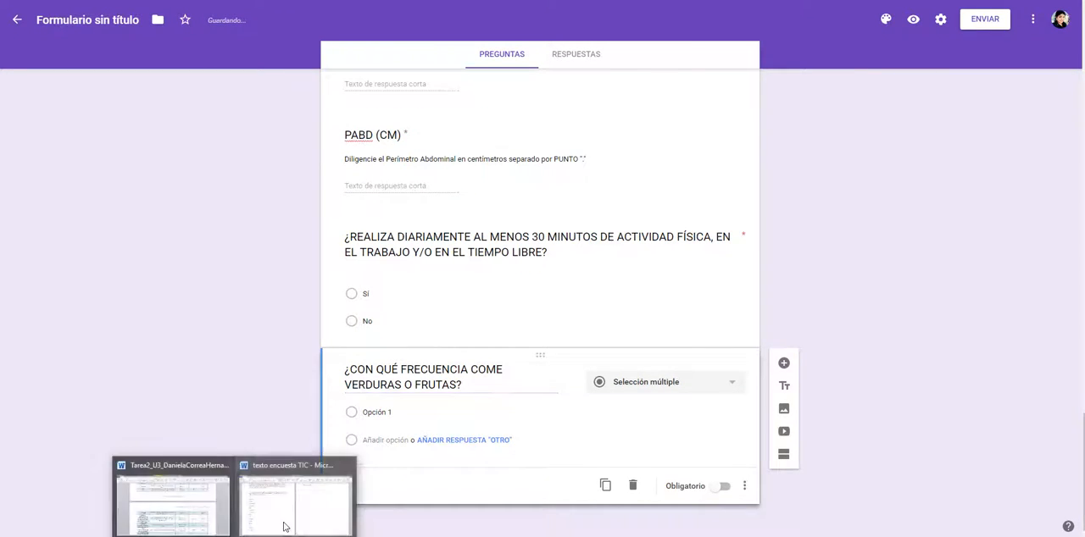
pyautogui.scroll(4, 313, 443)
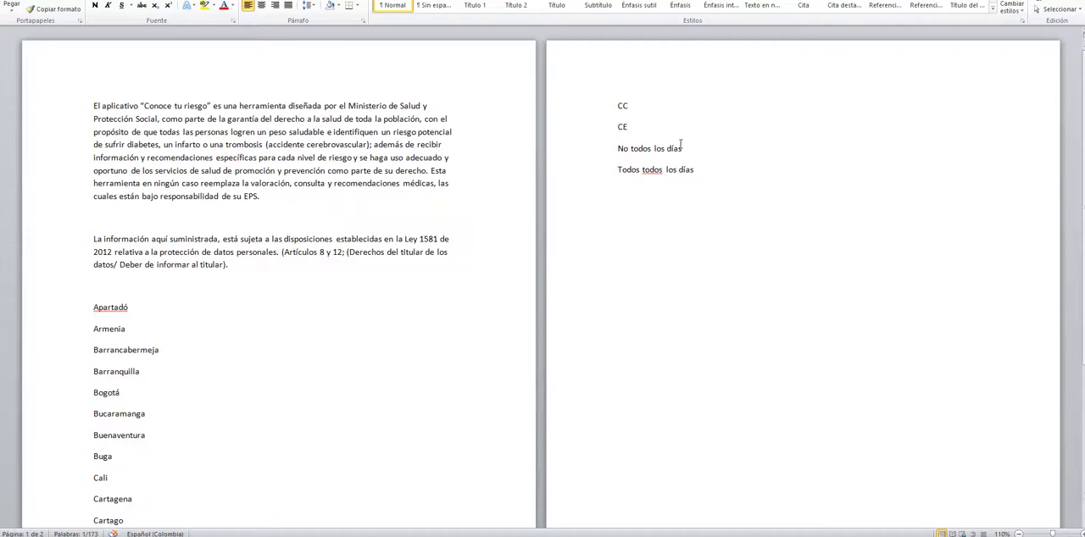
pyautogui.moveTo(682, 148); pyautogui.dragTo(618, 151)
pyautogui.hotkey('ctrl', 'c')
pyautogui.hotkey('alt', 'Tab')
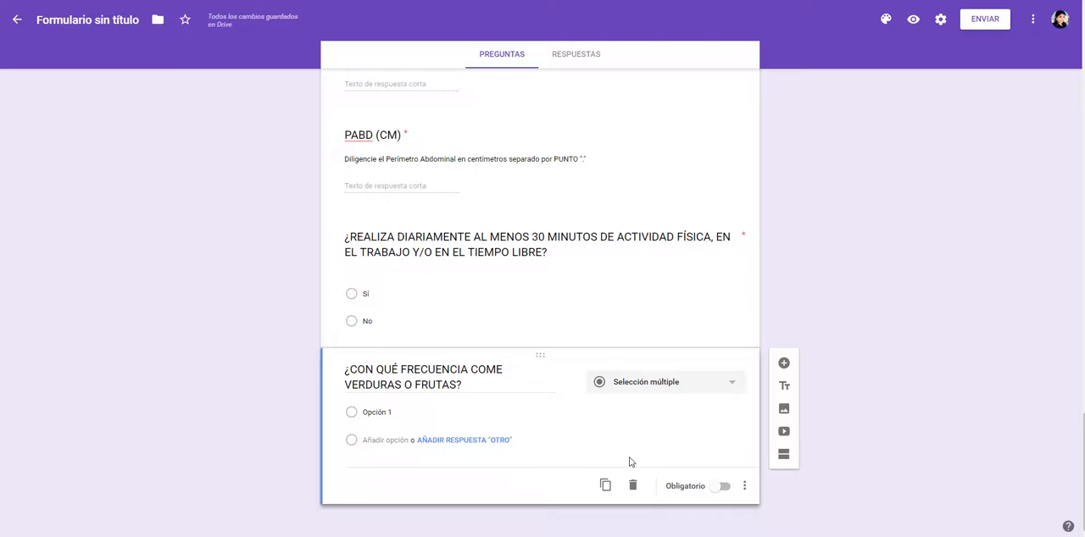
pyautogui.click(370, 414)
pyautogui.hotkey('ctrl', 'v')
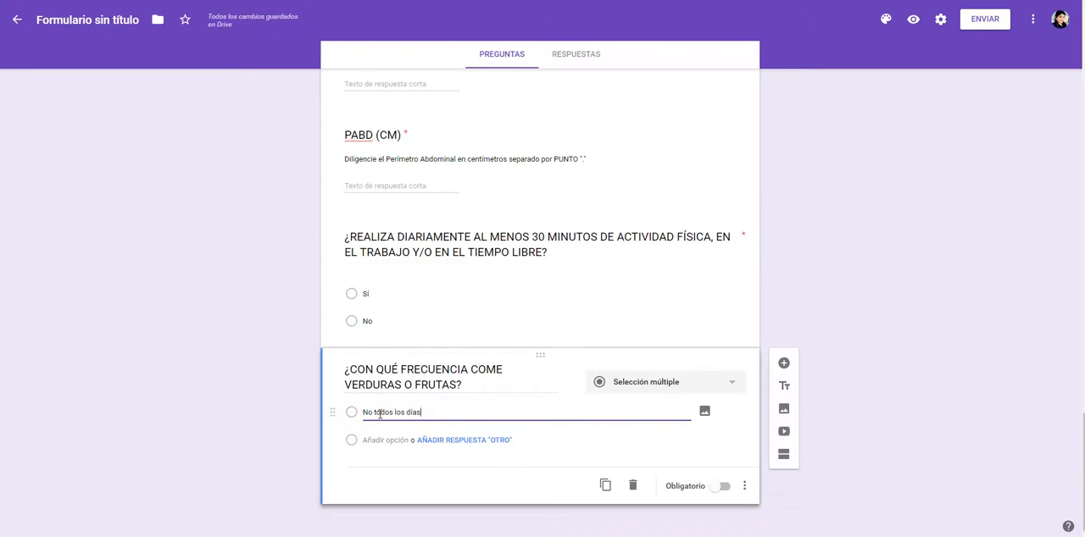
# Step: Add "Todos todos los días" from the texto encuesta TIC document as the second option and make the fruit and vegetable question required
pyautogui.hotkey('alt', 'Tab')
pyautogui.moveTo(696, 170); pyautogui.dragTo(627, 173)
pyautogui.hotkey('ctrl', 'c')
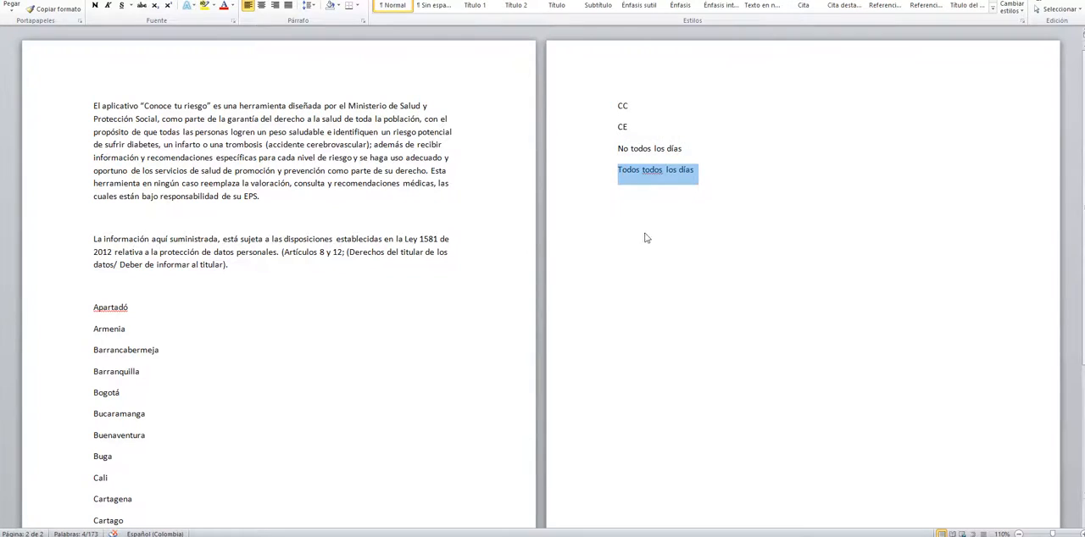
pyautogui.hotkey('alt', 'Tab')
pyautogui.click(381, 442)
pyautogui.hotkey('ctrl', 'v')
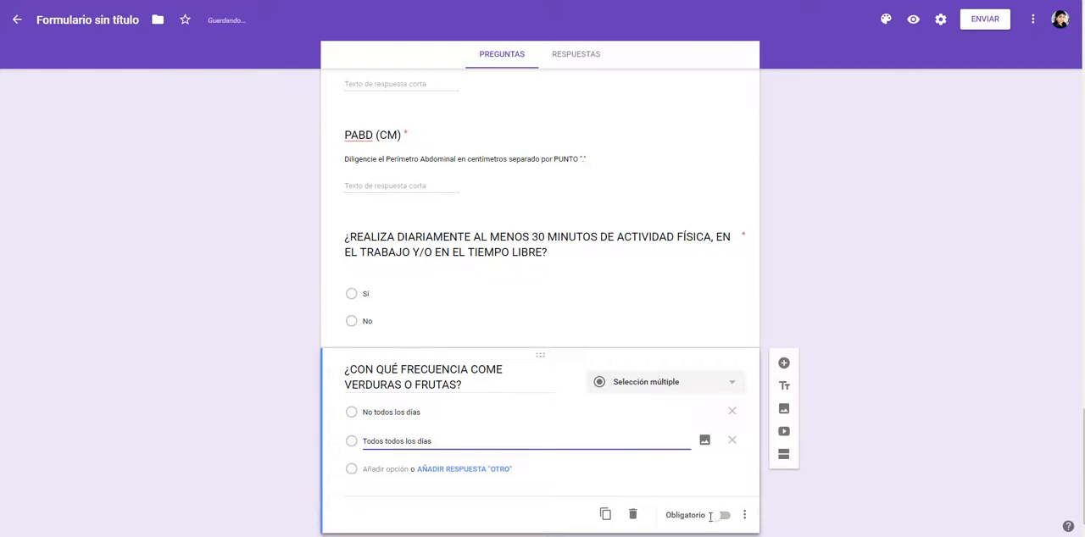
pyautogui.click(722, 517)
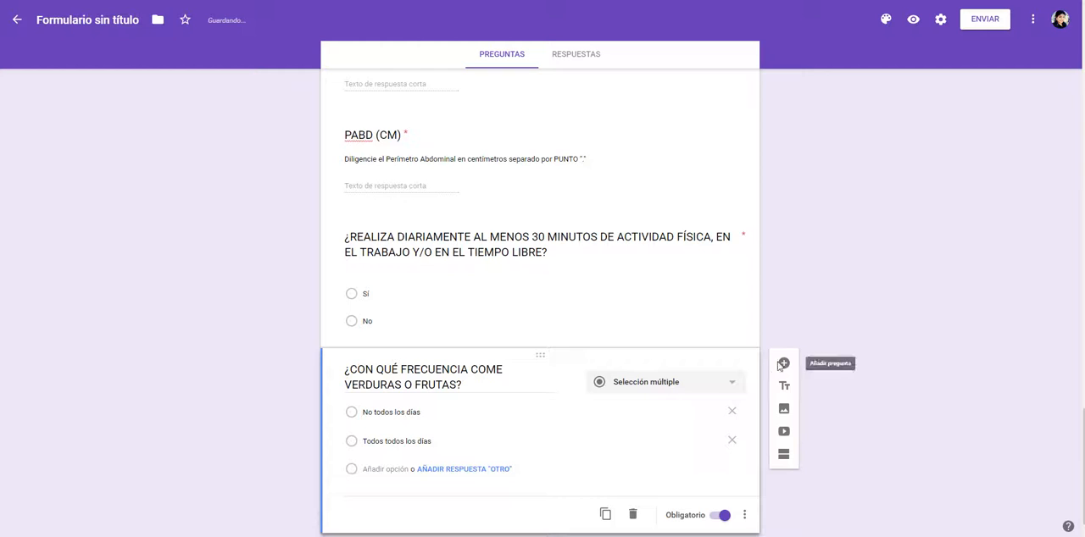
# Step: Add a question titled "¿TOMA MEDICAMENTOS PARA LA HIPERTENSION?" from the Word table, inserting the opening "¿", with the suggested options Sí and No
pyautogui.click(783, 362)
pyautogui.hotkey('alt', 'Tab')
pyautogui.hotkey('alt', 'Tab')
pyautogui.hotkey('alt', 'Tab')
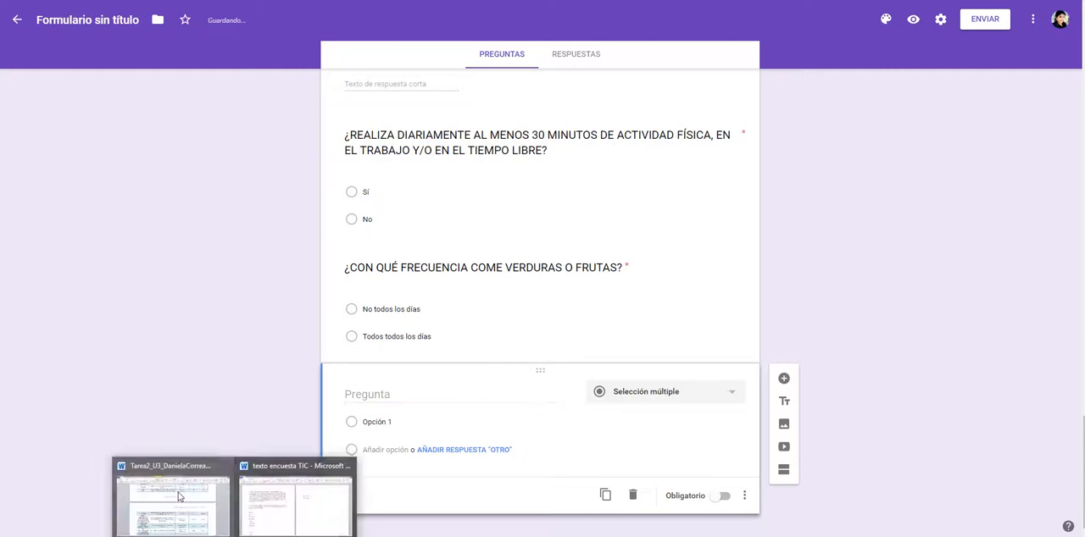
pyautogui.scroll(-3, 321, 452)
pyautogui.moveTo(324, 371); pyautogui.dragTo(560, 373)
pyautogui.hotkey('ctrl', 'c')
pyautogui.hotkey('alt', 'Tab')
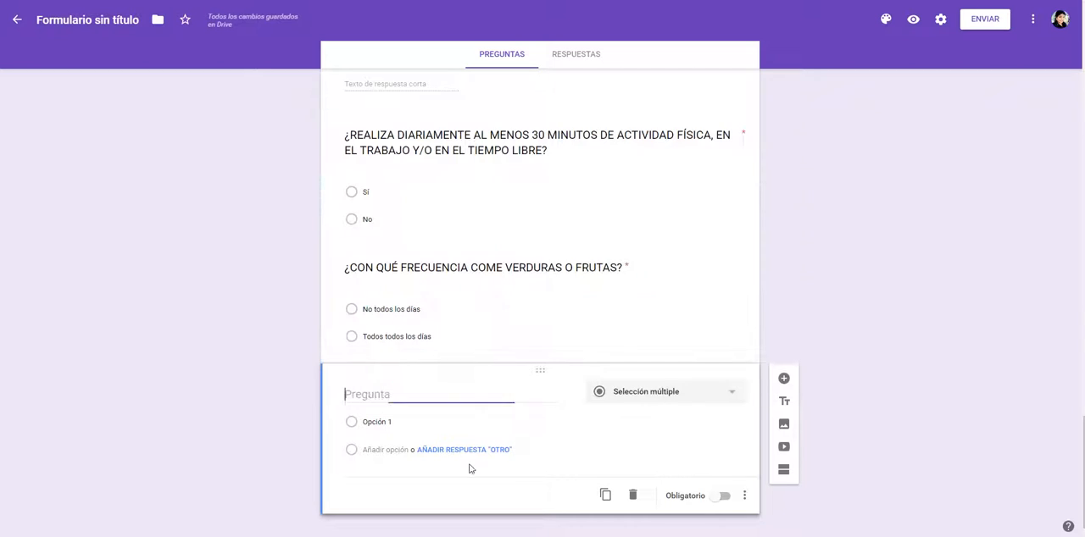
pyautogui.hotkey('ctrl', 'v')
pyautogui.write('¿')
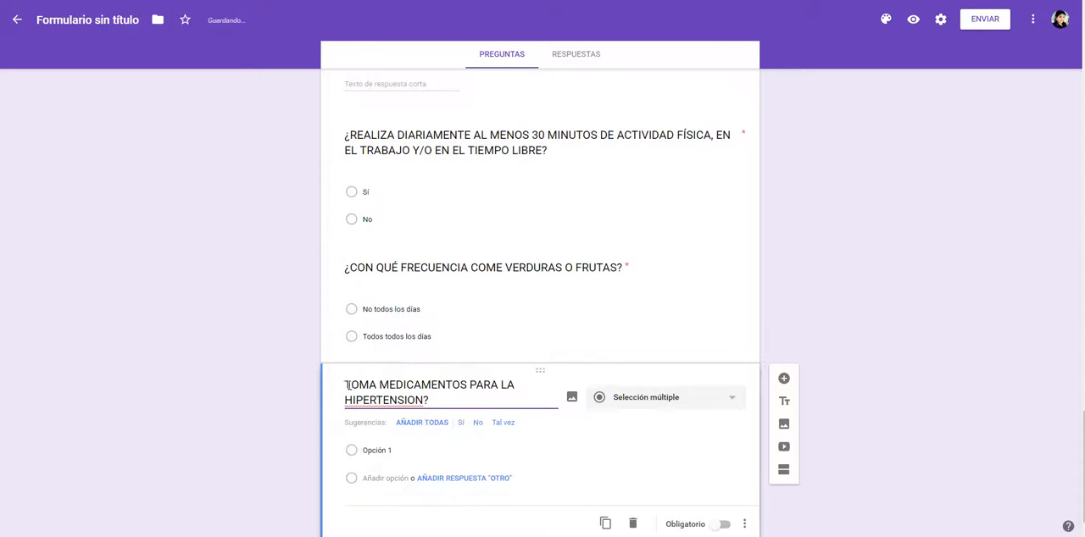
pyautogui.click(462, 423)
pyautogui.click(462, 422)
# Step: Copy the "¿LE HAN ENCONTRADO ALGUNA VEZ VALORES DE GLUCOSA ALTOS" question text from the Word table and add a blank question to the form
pyautogui.hotkey('alt', 'Tab')
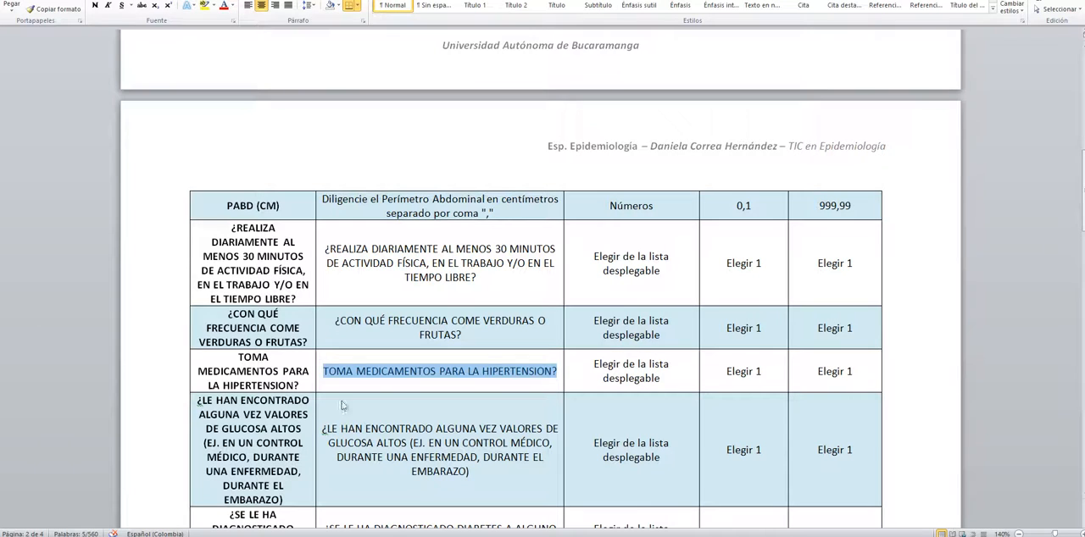
pyautogui.moveTo(324, 433); pyautogui.dragTo(479, 475)
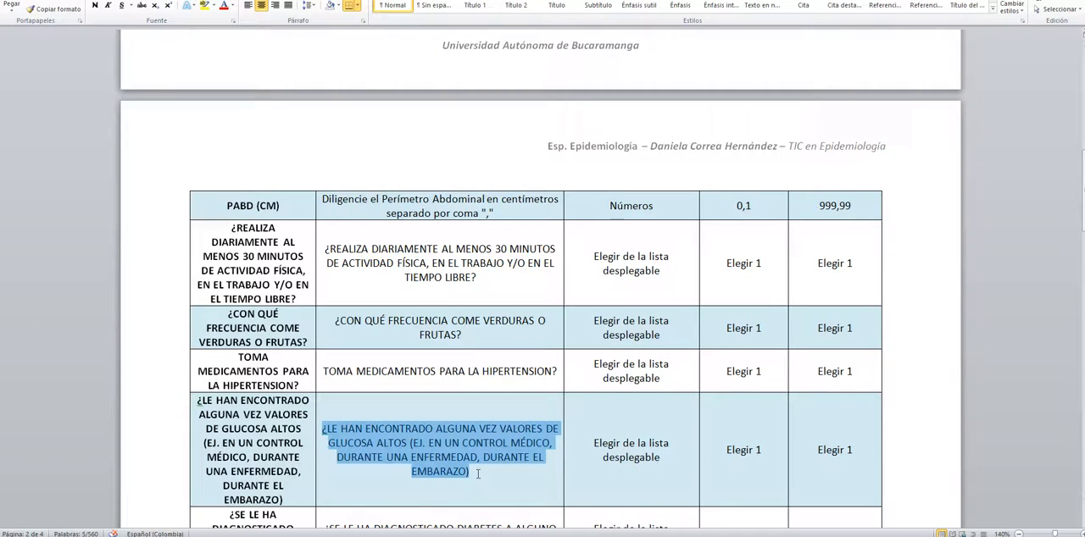
pyautogui.hotkey('alt', 'Tab')
pyautogui.click(783, 312)
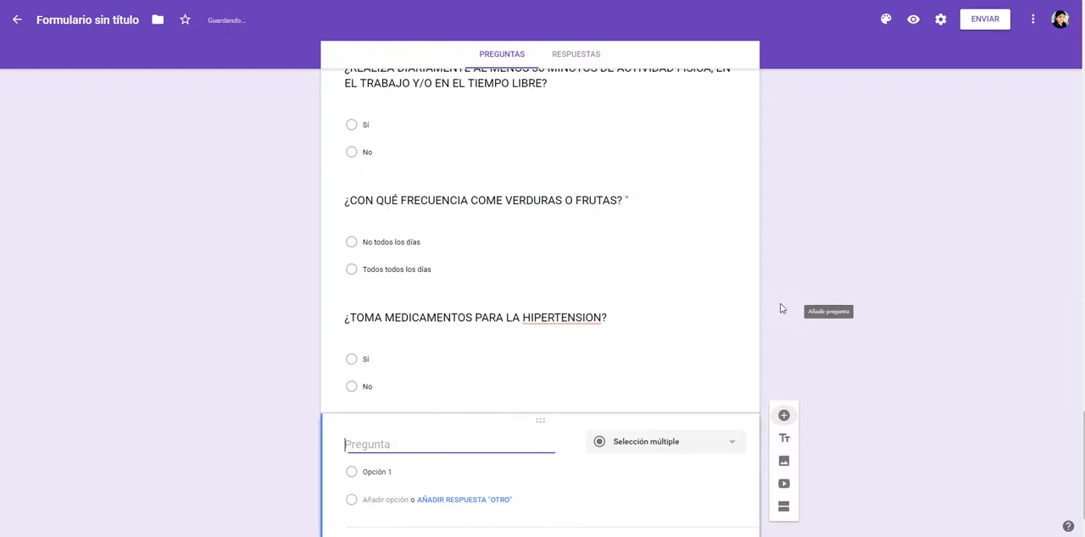
# Step: Make the question about taking hypertension medication required
pyautogui.click(675, 329)
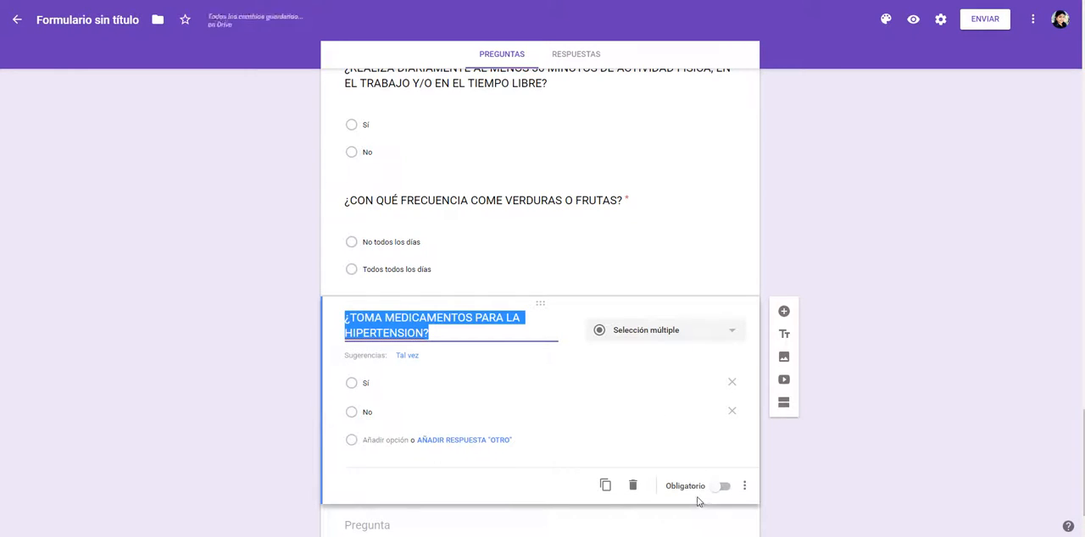
pyautogui.click(721, 489)
pyautogui.scroll(-1, 629, 477)
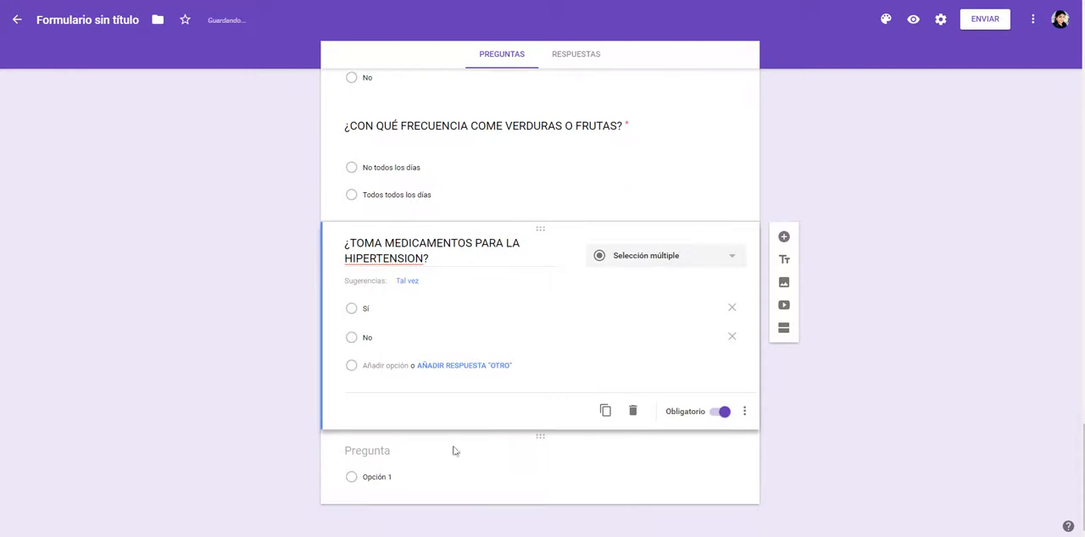
# Step: Title the blank question with the copied high glucose values text and add the suggested options No and Sí
pyautogui.click(398, 447)
pyautogui.hotkey('ctrl', 'v')
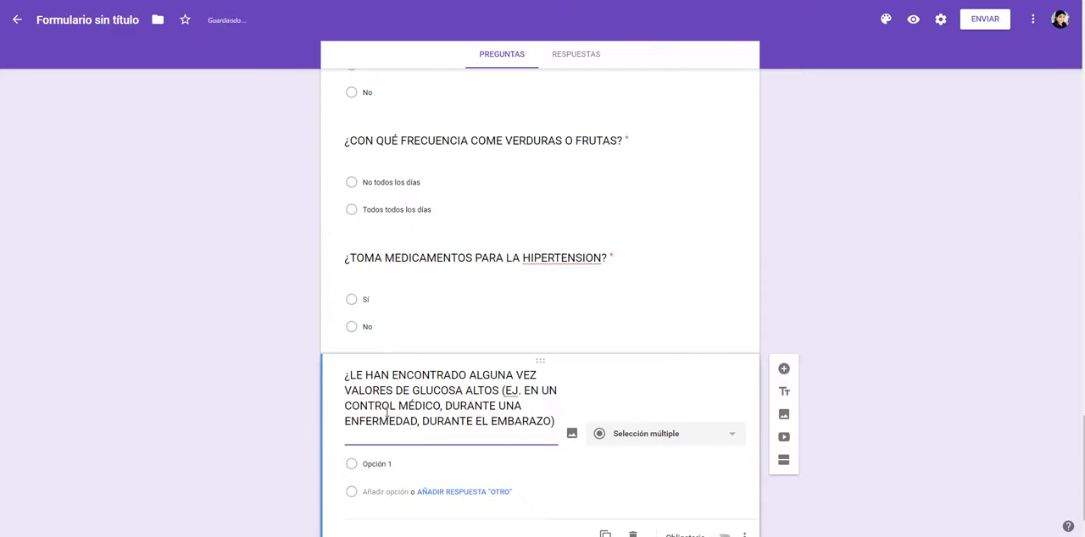
pyautogui.click(477, 458)
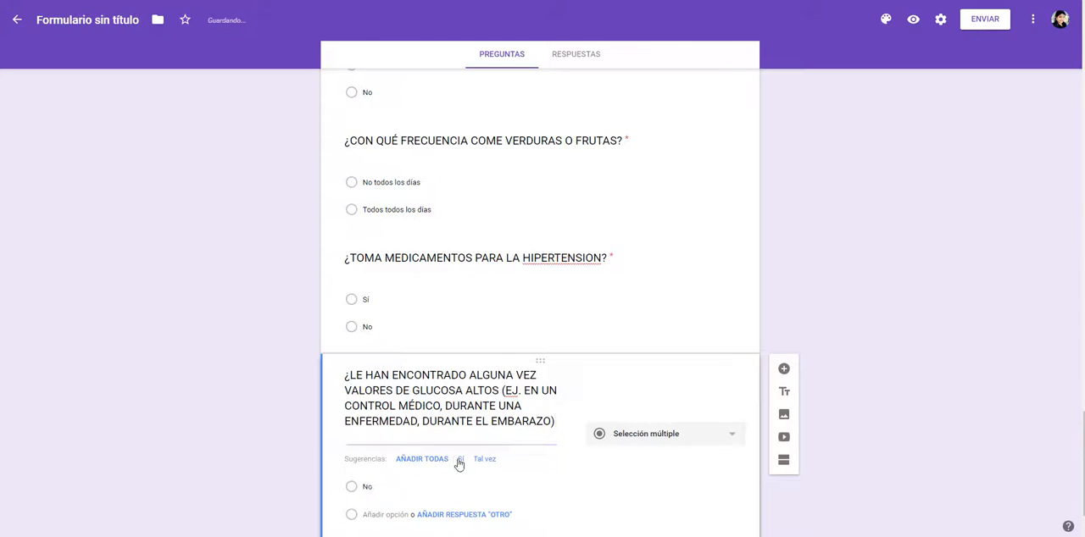
pyautogui.click(459, 463)
# Step: Copy the "¿SE LE HA DIAGNOSTICADO DIABETES A ALGUNO DE SUS FAMILIARES?" text from the Word table and make the form's high glucose question required
pyautogui.hotkey('alt', 'Tab')
pyautogui.scroll(-3, 457, 458)
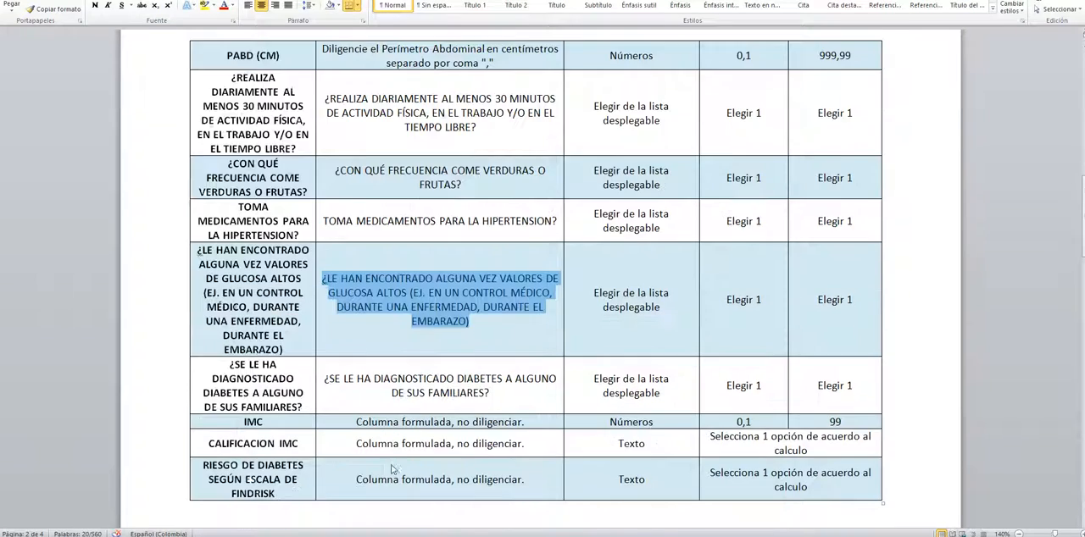
pyautogui.scroll(-1, 383, 488)
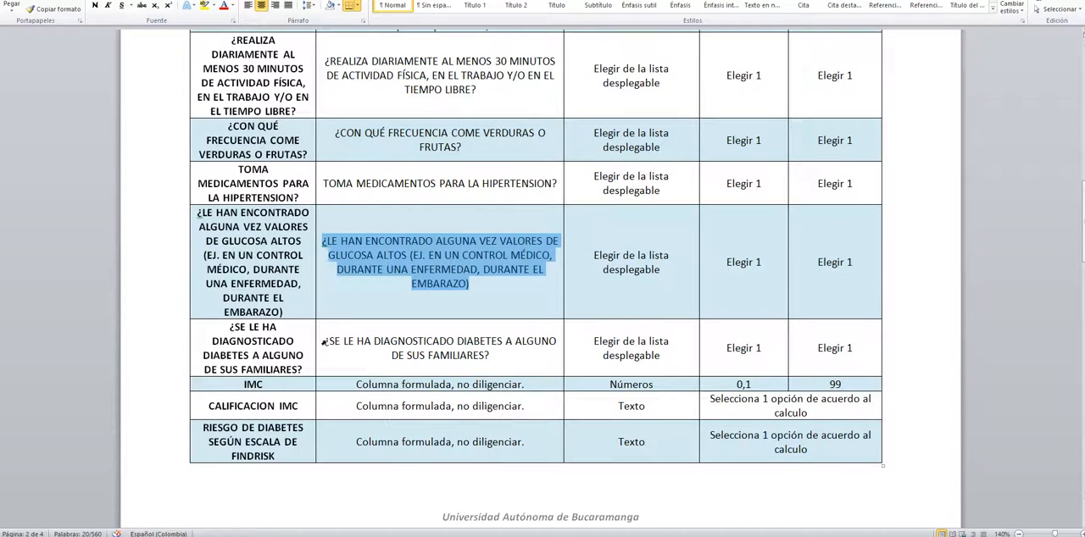
pyautogui.moveTo(323, 341); pyautogui.dragTo(512, 372)
pyautogui.hotkey('ctrl', 'c')
pyautogui.hotkey('alt', 'Tab')
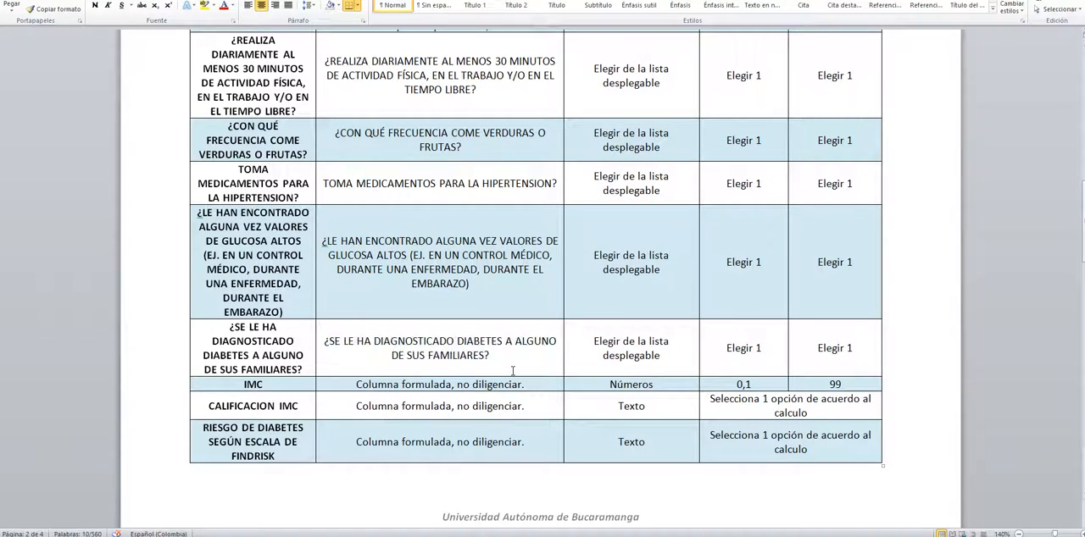
pyautogui.scroll(-2, 732, 476)
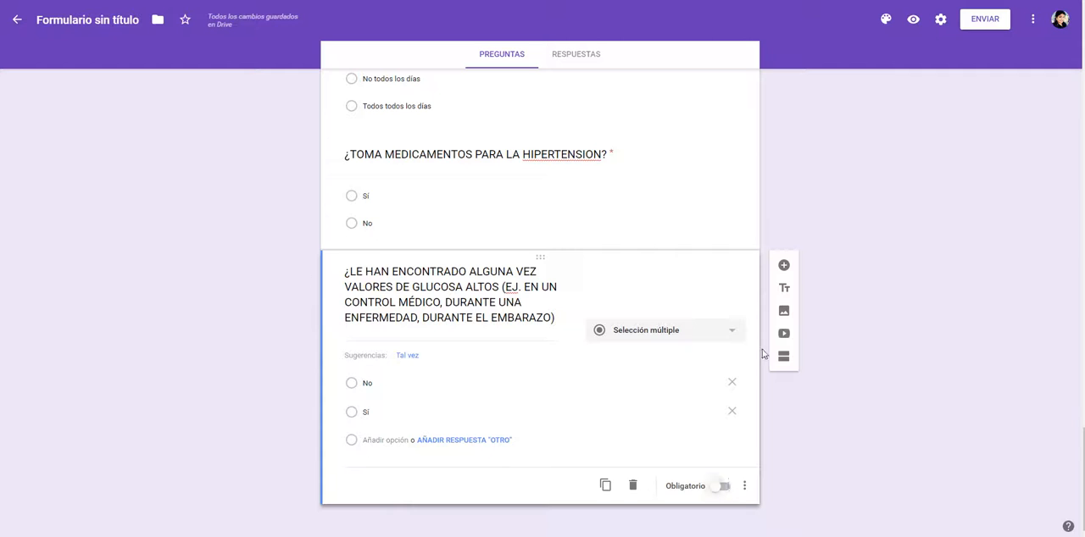
# Step: Add a required question with the copied family diabetes text as its title and the suggested options Sí and No
pyautogui.click(784, 265)
pyautogui.hotkey('ctrl', 'v')
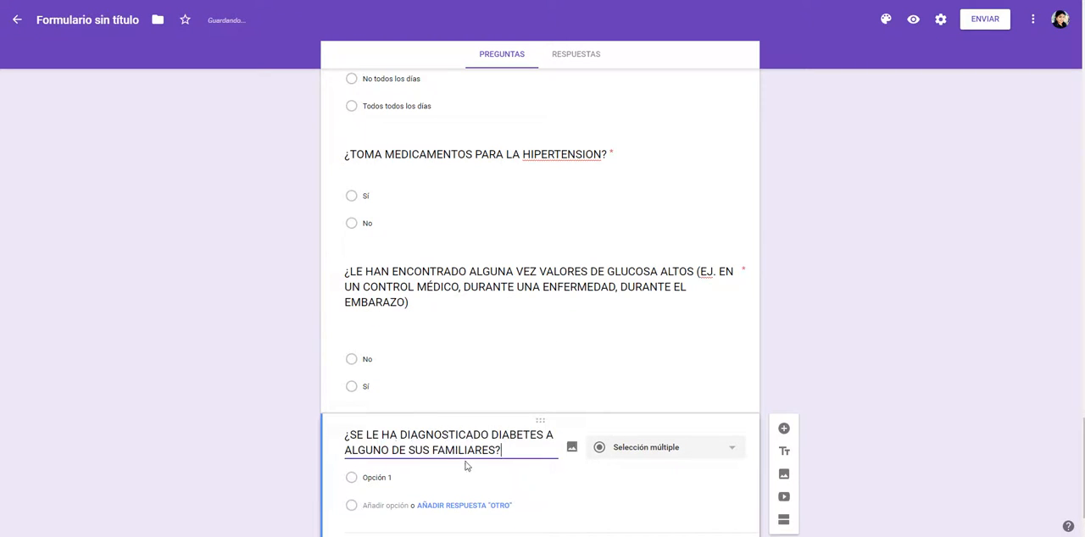
pyautogui.click(462, 408)
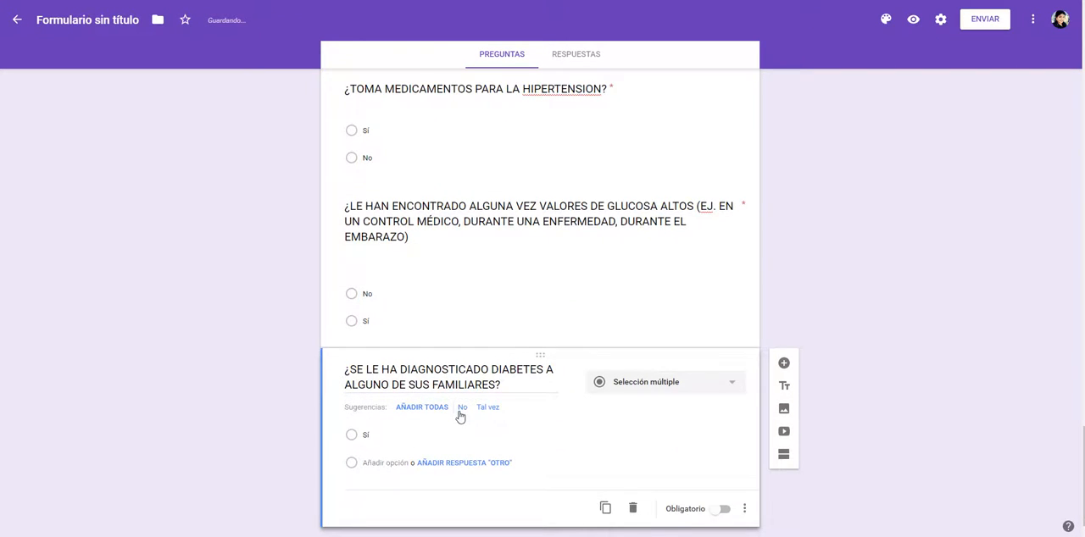
pyautogui.click(461, 409)
pyautogui.click(725, 487)
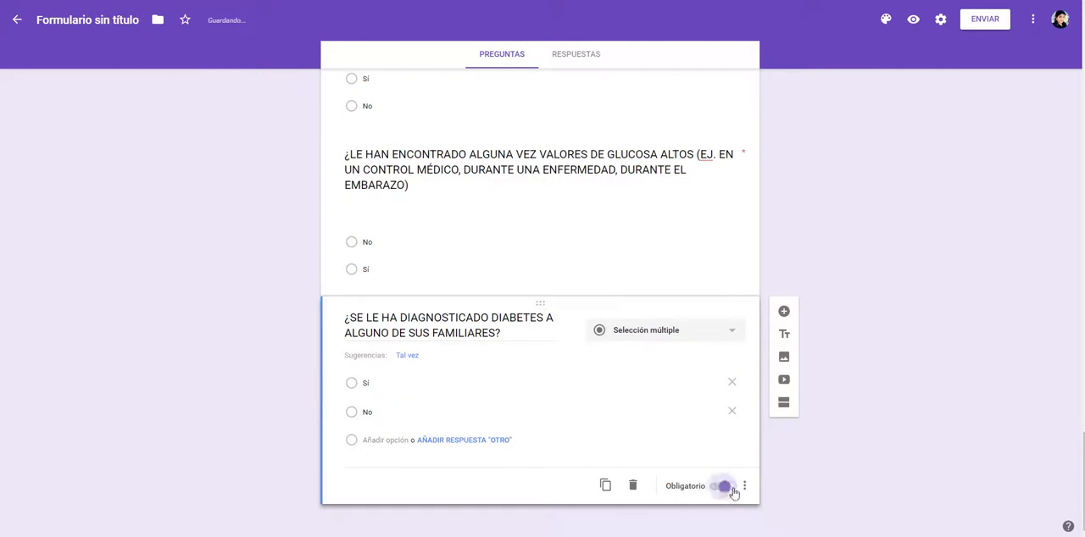
# Step: Examine the remaining variables in the Word table, from IMC to the healthy lifestyle education date, against the questions already in the form
pyautogui.hotkey('alt', 'Tab')
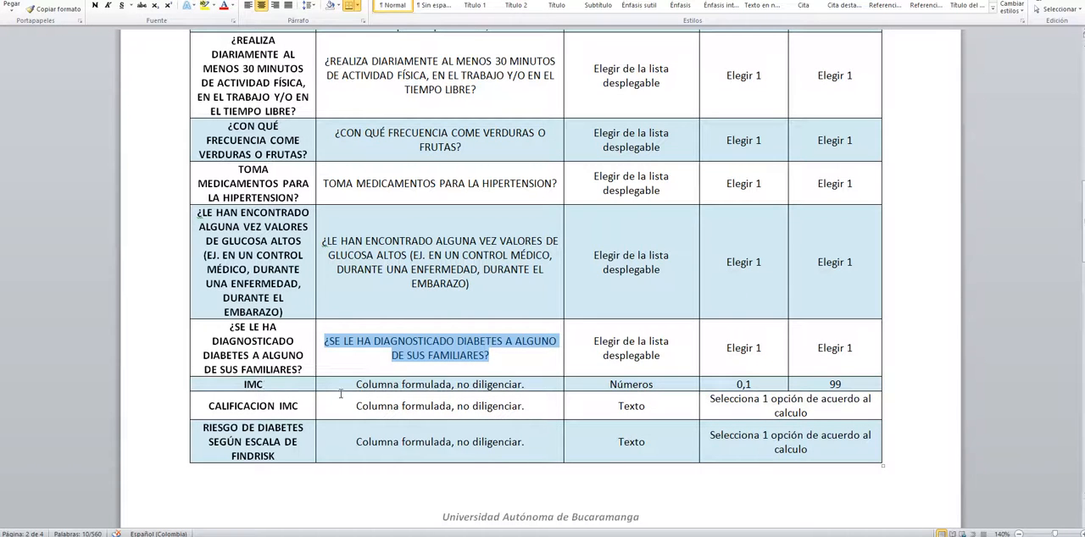
pyautogui.scroll(-2, 354, 413)
pyautogui.scroll(-4, 434, 430)
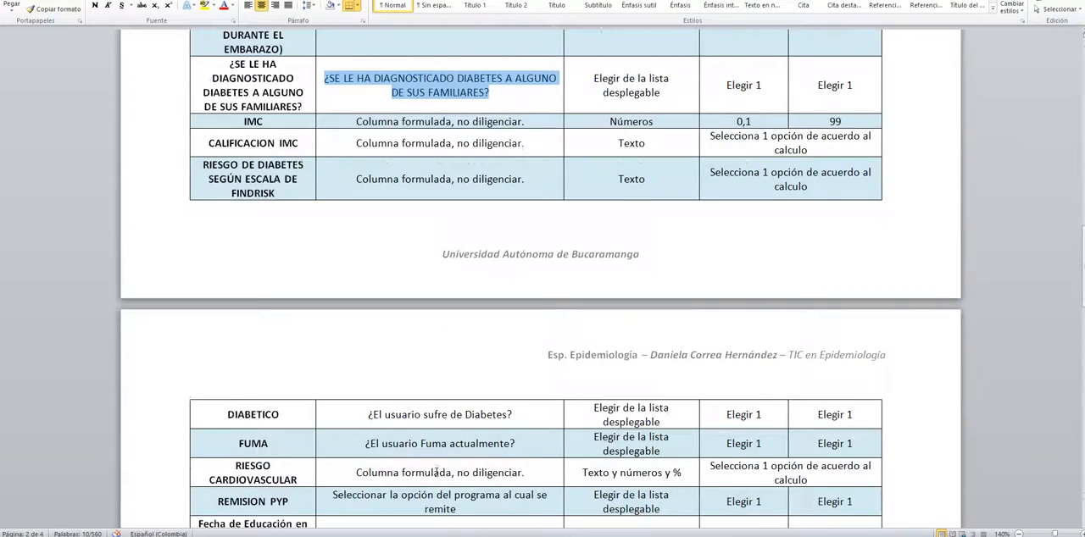
pyautogui.hotkey('alt', 'Tab')
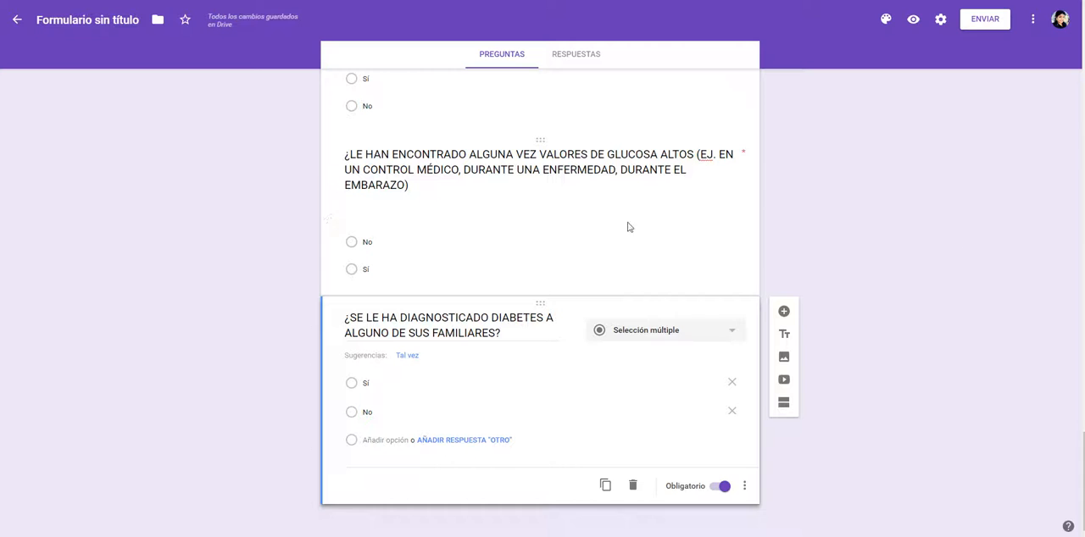
pyautogui.scroll(1, 539, 288)
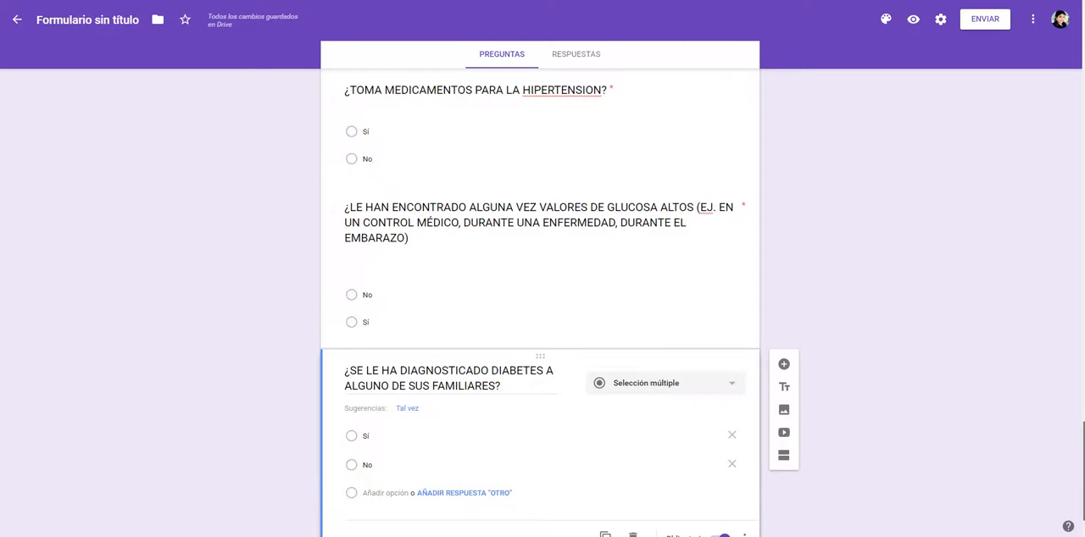
pyautogui.scroll(-1, 540, 289)
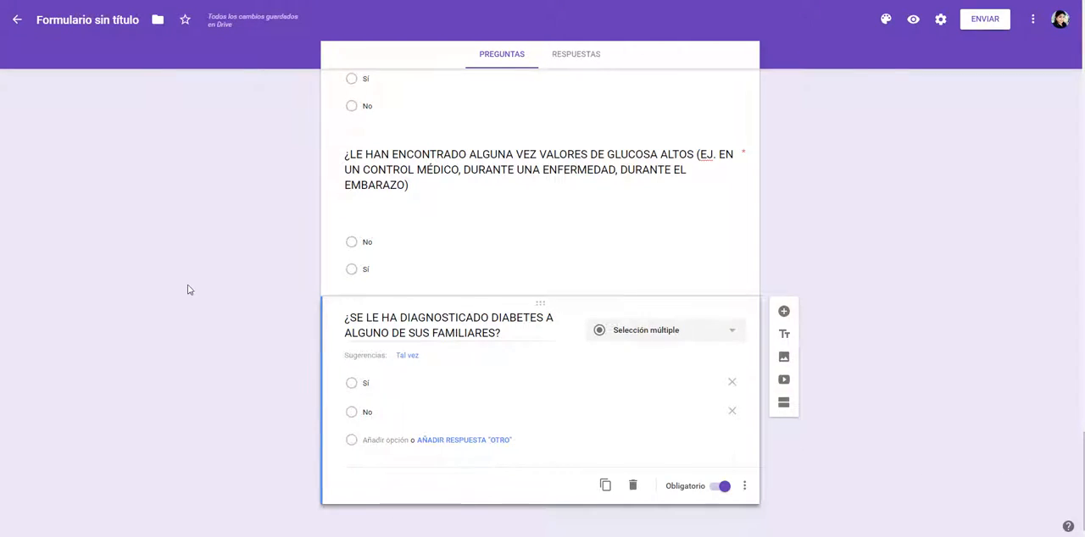
pyautogui.hotkey('alt', 'Tab')
pyautogui.click(285, 134)
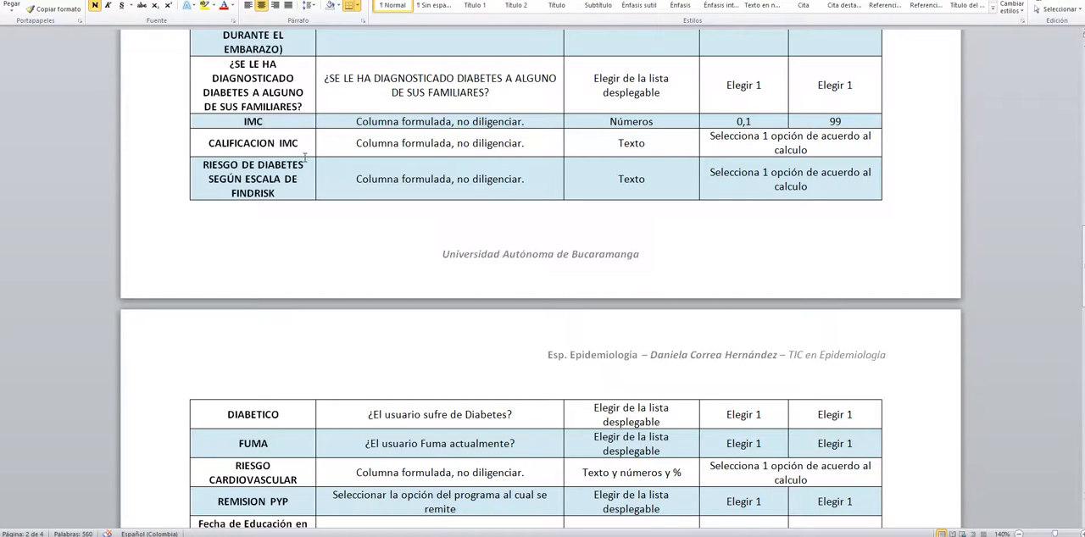
pyautogui.scroll(-5, 339, 228)
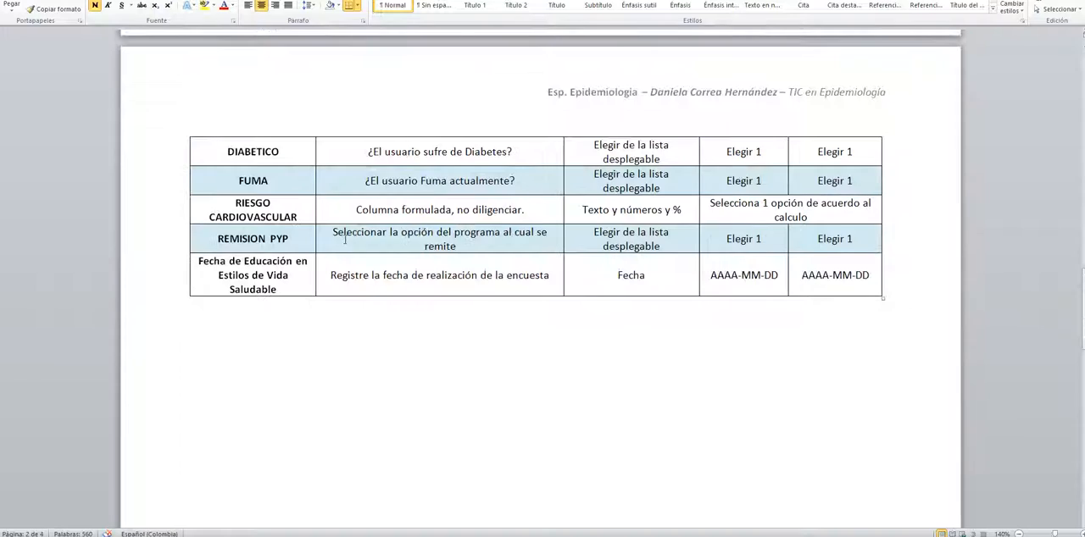
pyautogui.scroll(4, 356, 259)
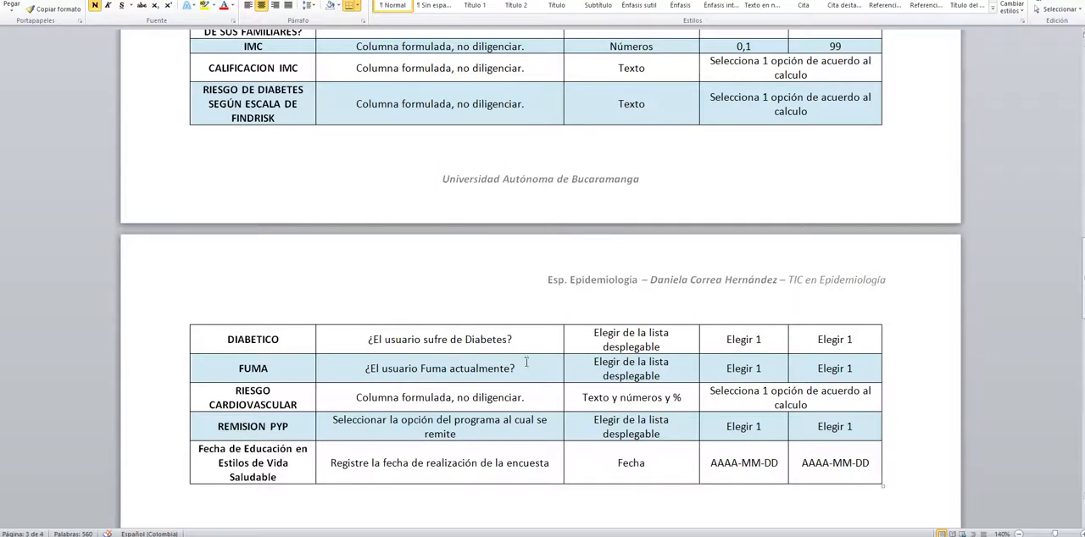
pyautogui.scroll(-2, 540, 258)
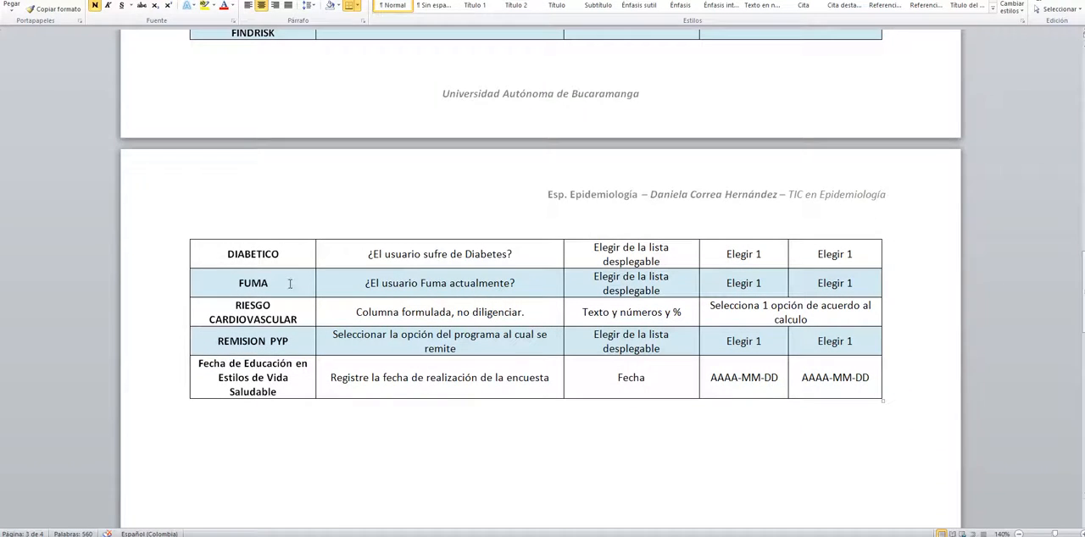
pyautogui.scroll(3, 238, 305)
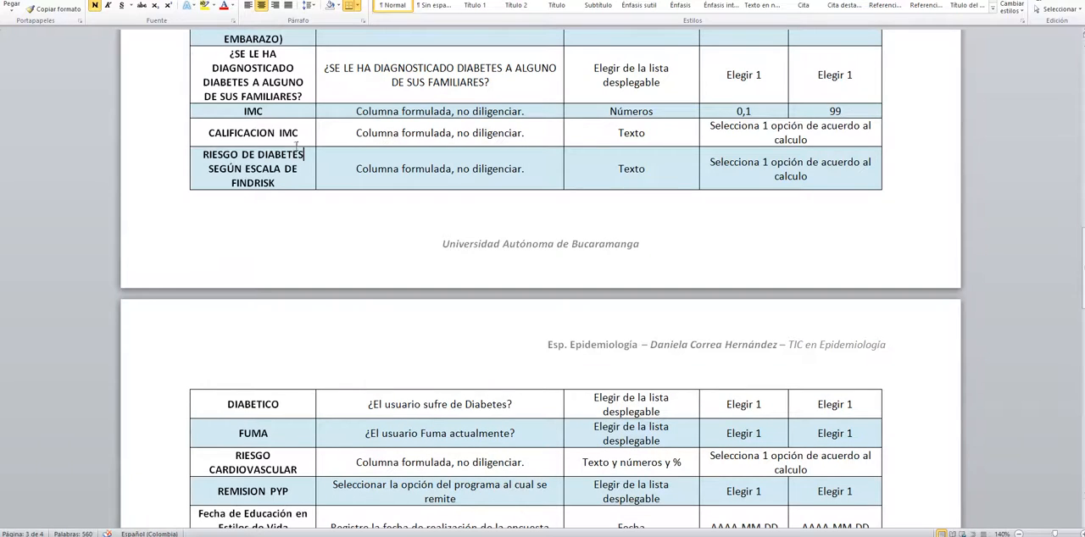
pyautogui.scroll(-2, 300, 358)
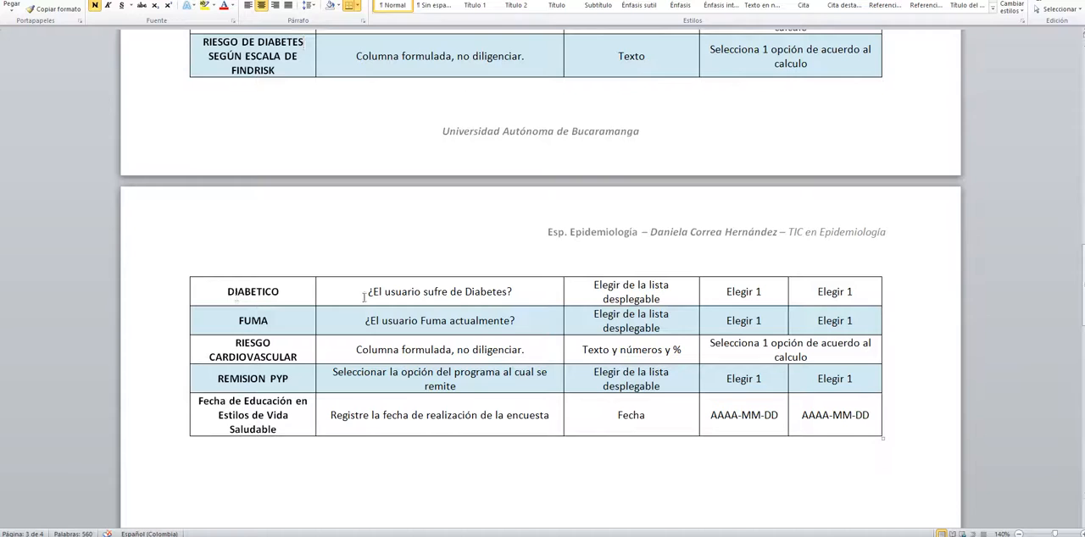
# Step: Add a question titled "¿El usuario sufre de Diabetes?" from the Word table, with the suggested options Sí and No
pyautogui.moveTo(366, 293); pyautogui.dragTo(520, 299)
pyautogui.hotkey('alt', 'Tab')
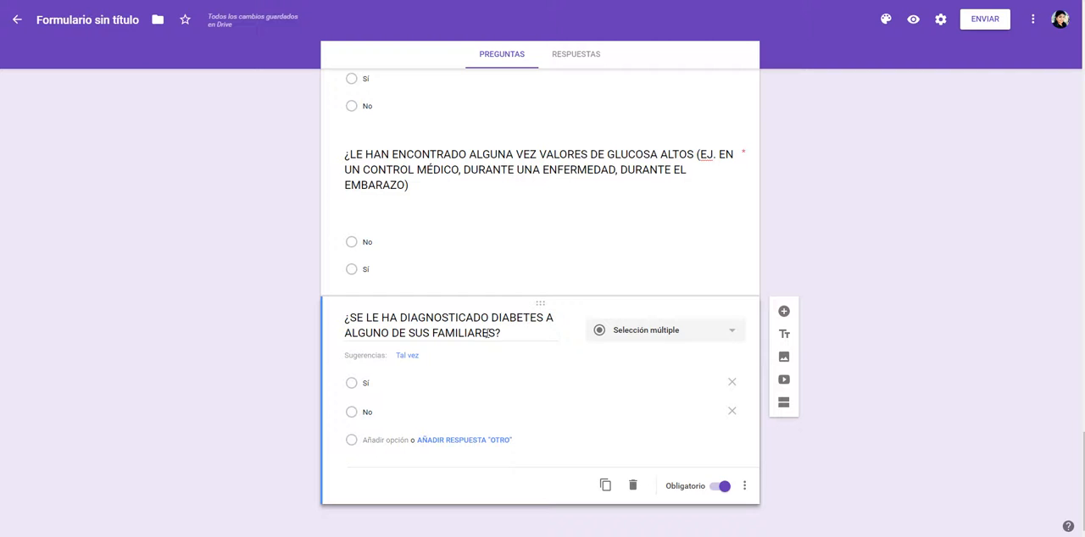
pyautogui.click(783, 310)
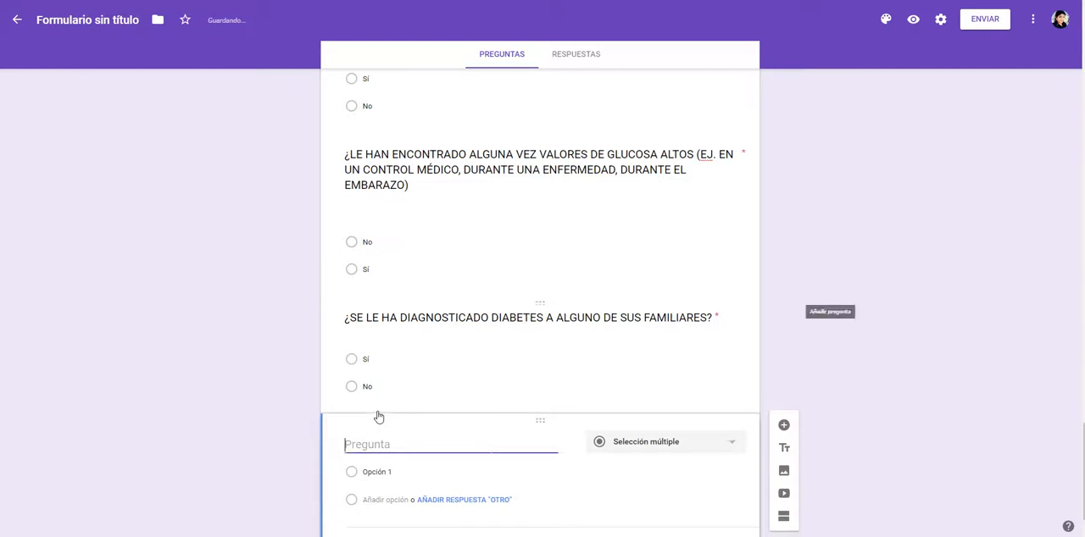
pyautogui.hotkey('ctrl', 'v')
pyautogui.hotkey('alt', 'Tab')
pyautogui.hotkey('alt', 'Tab')
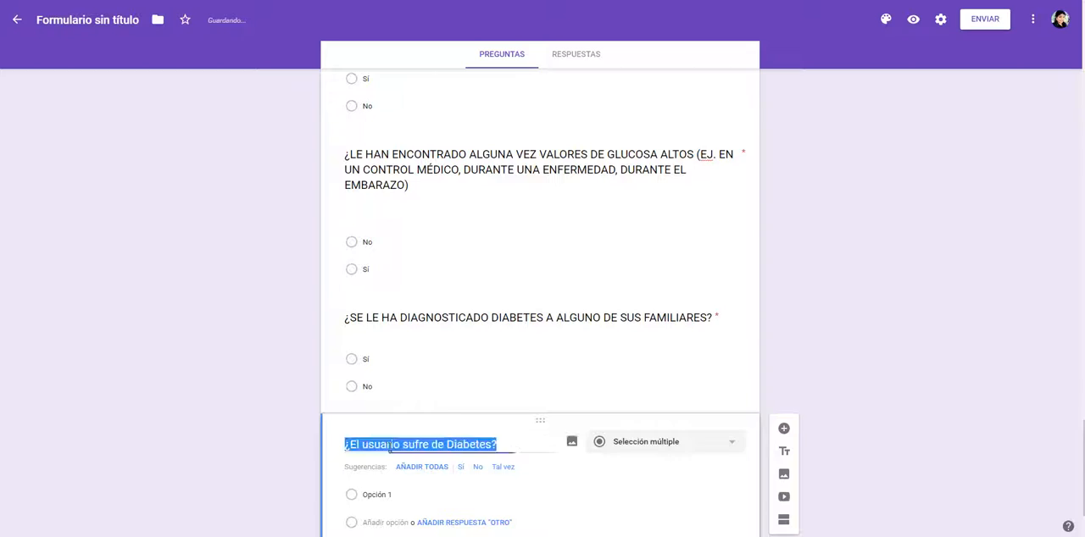
pyautogui.scroll(-1, 460, 436)
pyautogui.click(463, 384)
pyautogui.click(464, 386)
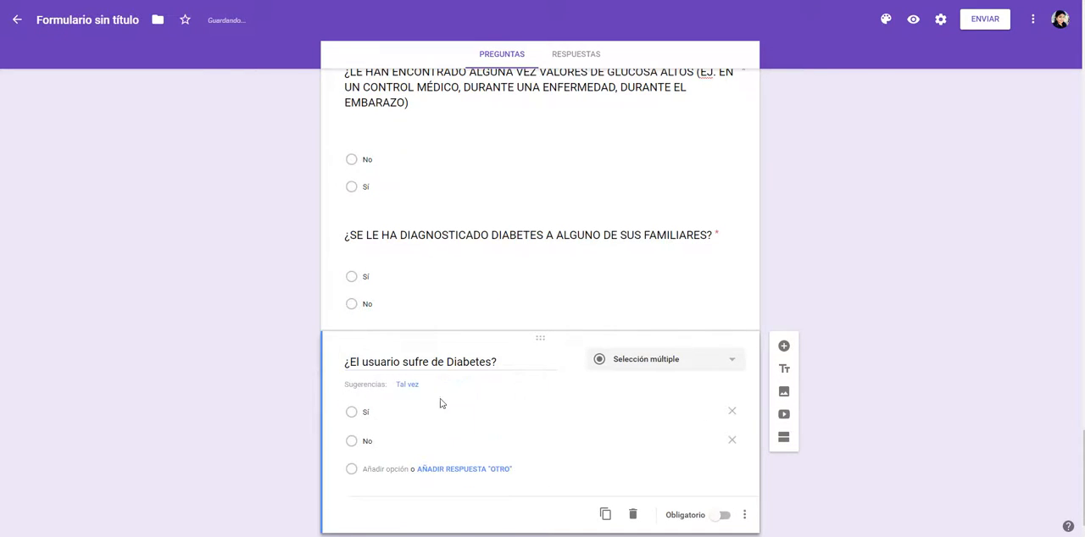
# Step: Add a question titled "¿El usuario Fuma actualmente?" from the FUMA row of the Word table, with the suggested options Sí and No
pyautogui.hotkey('alt', 'Tab')
pyautogui.moveTo(352, 320); pyautogui.dragTo(593, 322)
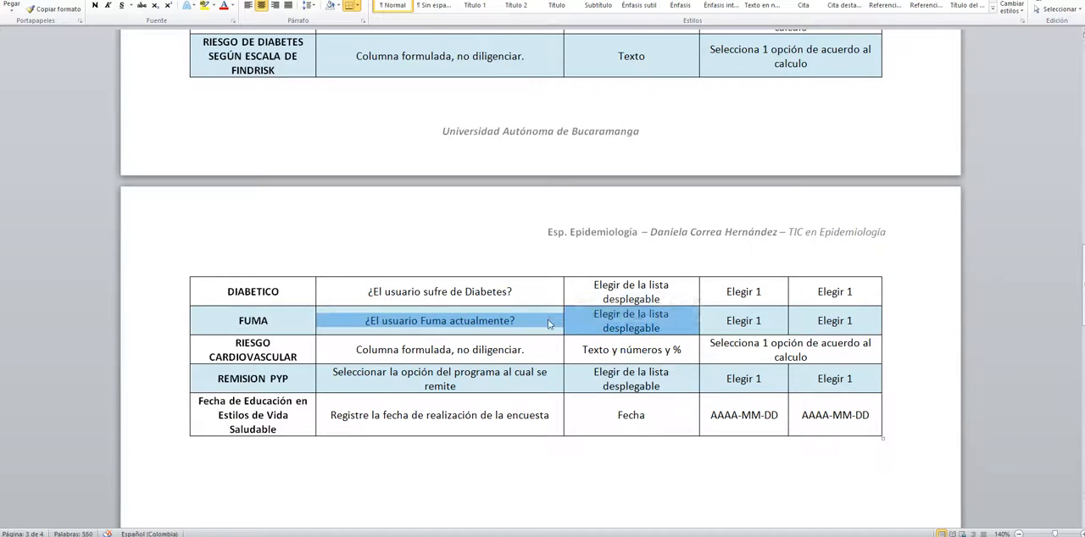
pyautogui.moveTo(360, 320); pyautogui.dragTo(517, 321)
pyautogui.hotkey('ctrl', 'c')
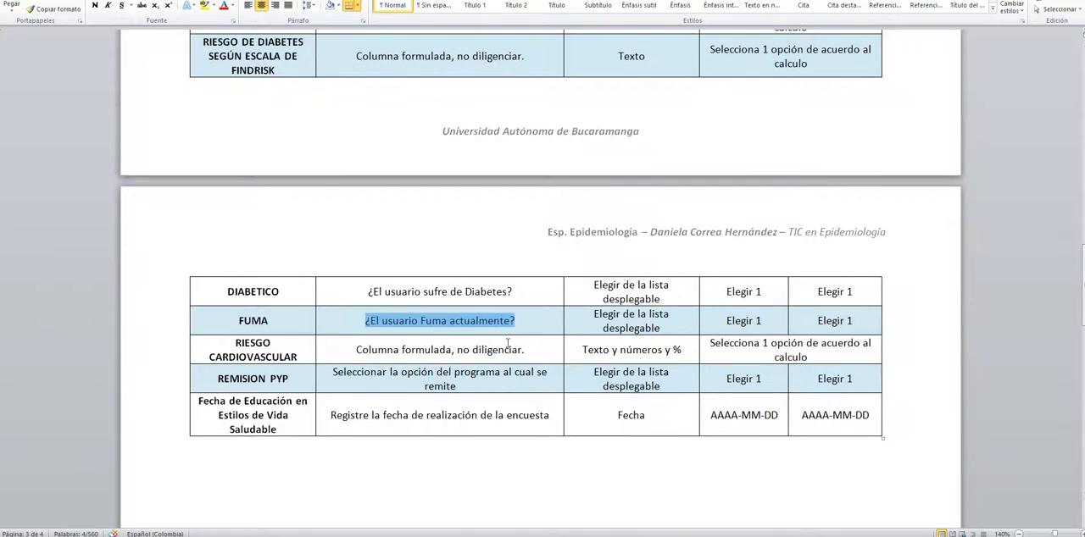
pyautogui.hotkey('alt', 'Tab')
pyautogui.click(783, 346)
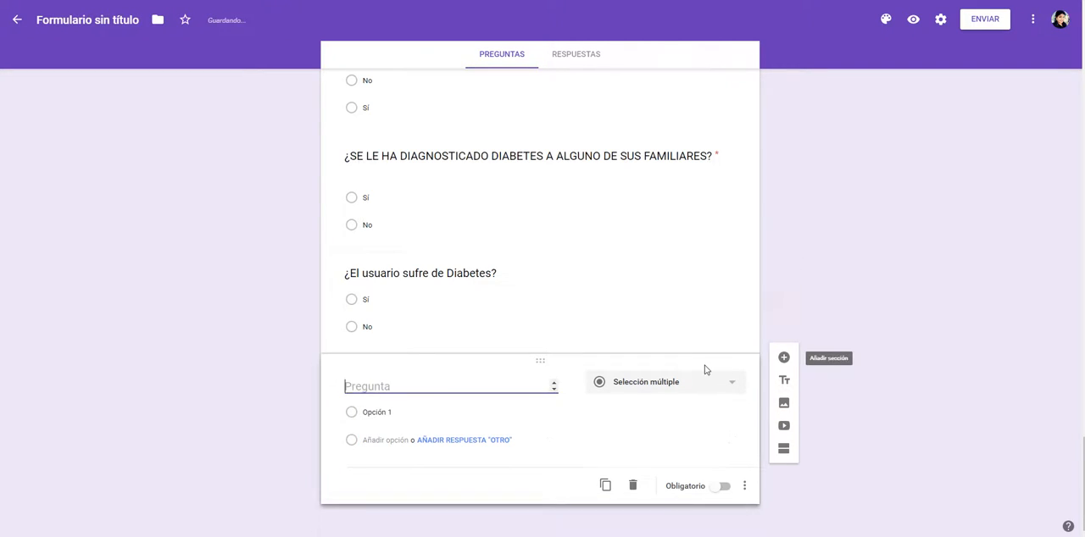
pyautogui.hotkey('ctrl', 'v')
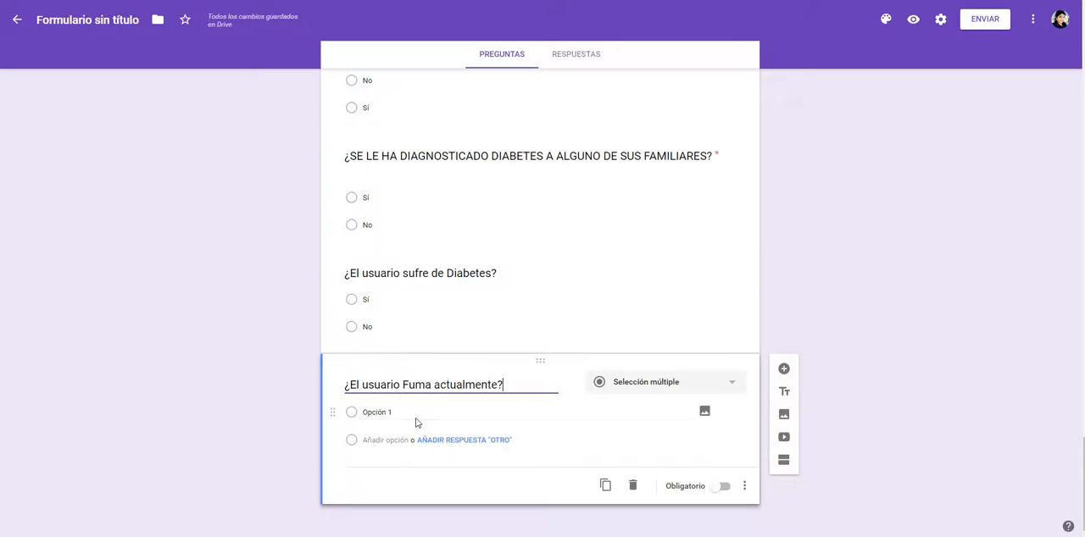
pyautogui.click(462, 409)
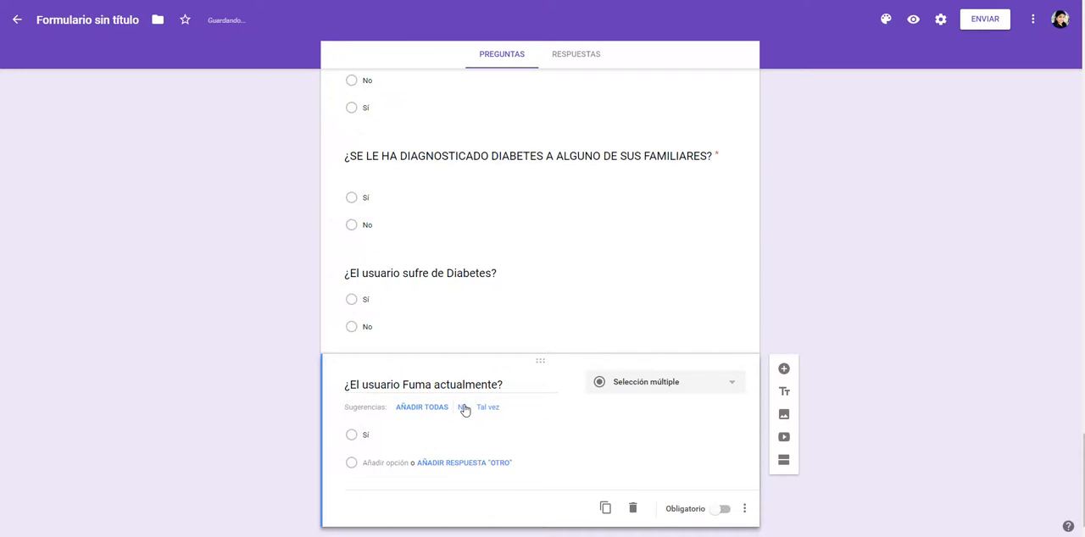
pyautogui.click(467, 409)
# Step: Make the questions about suffering from diabetes and currently smoking required
pyautogui.click(686, 310)
pyautogui.click(725, 438)
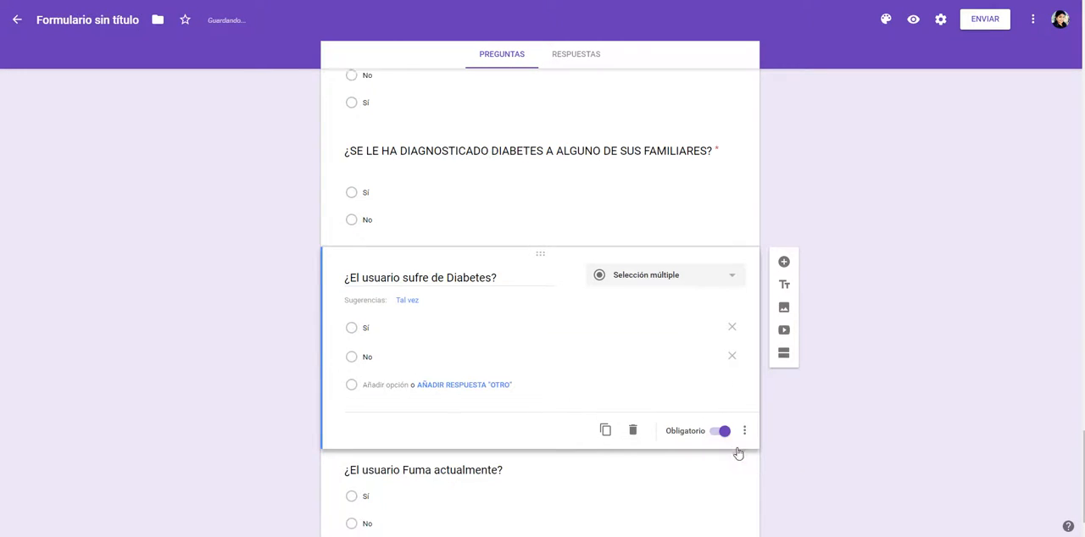
pyautogui.scroll(-1, 712, 478)
pyautogui.click(704, 496)
pyautogui.click(721, 487)
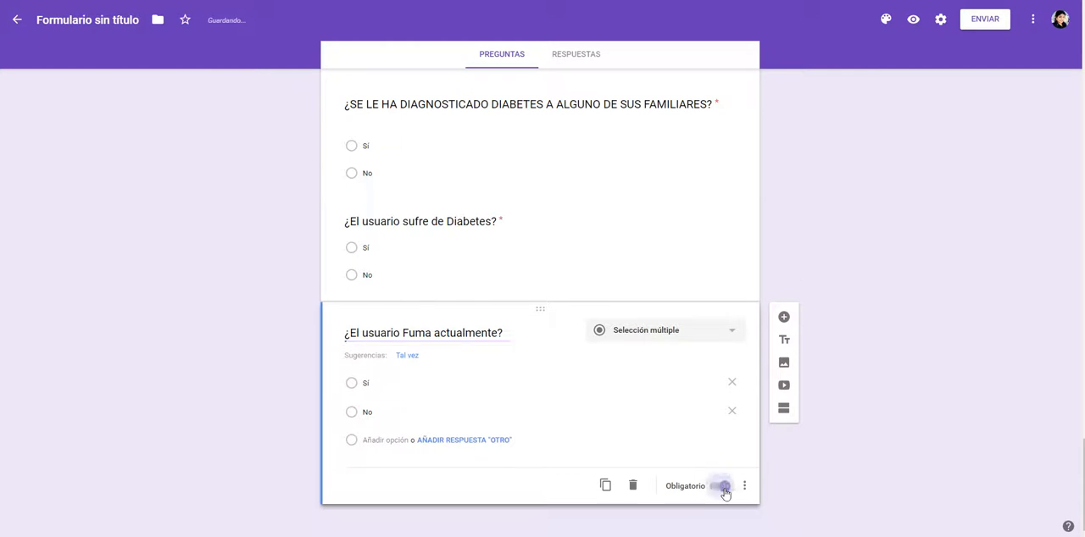
# Step: Add a question titled "REMISION PYP", copying the variable name from the Word table
pyautogui.hotkey('alt', 'Tab')
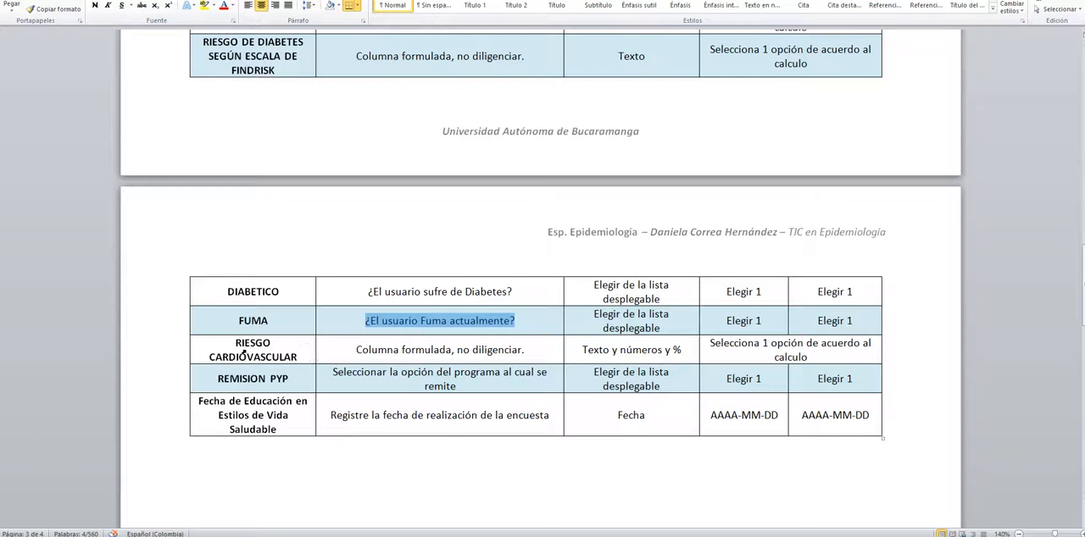
pyautogui.moveTo(244, 356); pyautogui.dragTo(315, 356)
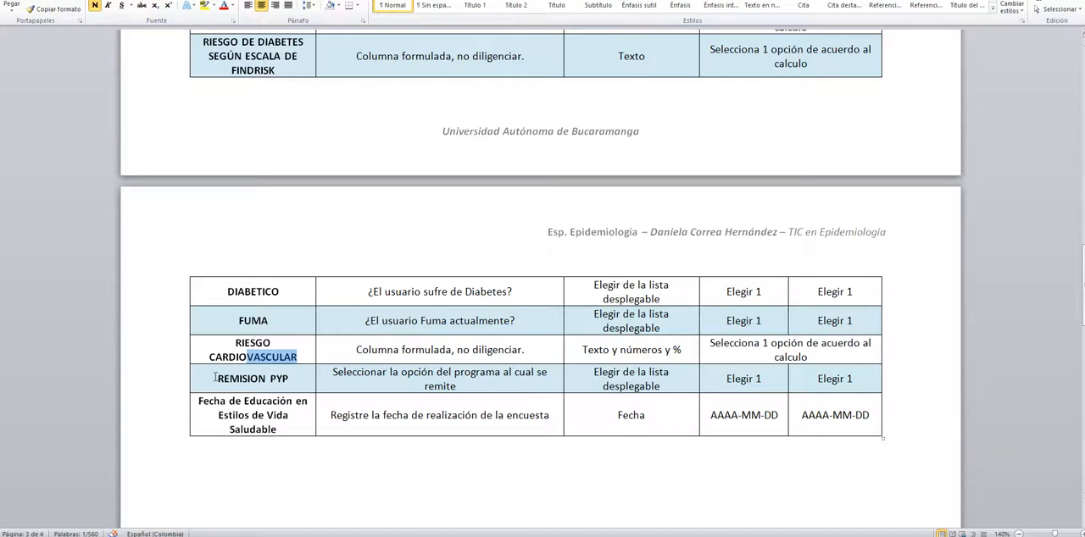
pyautogui.moveTo(215, 378); pyautogui.dragTo(296, 379)
pyautogui.hotkey('ctrl', 'c')
pyautogui.hotkey('alt', 'Tab')
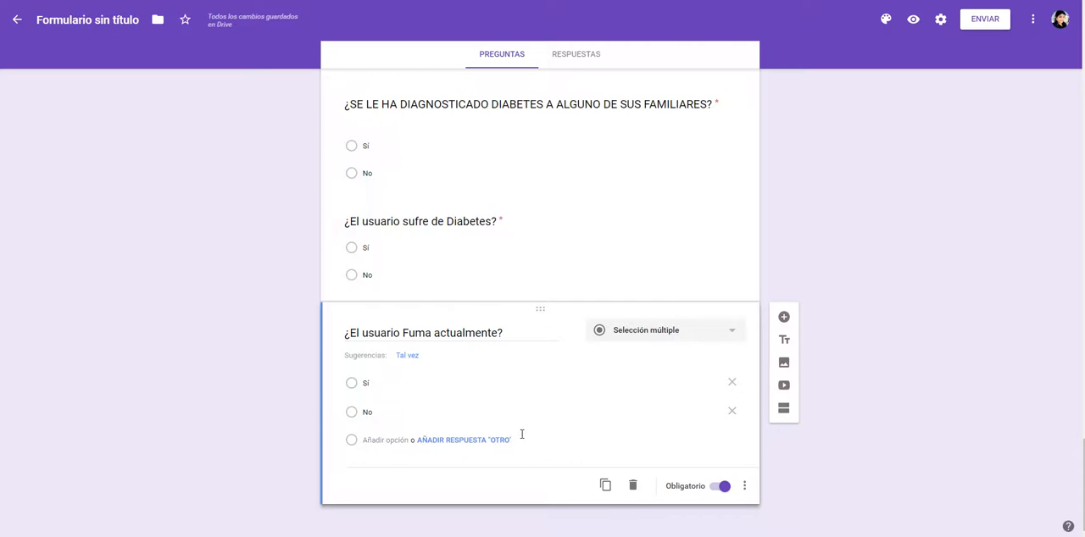
pyautogui.click(783, 317)
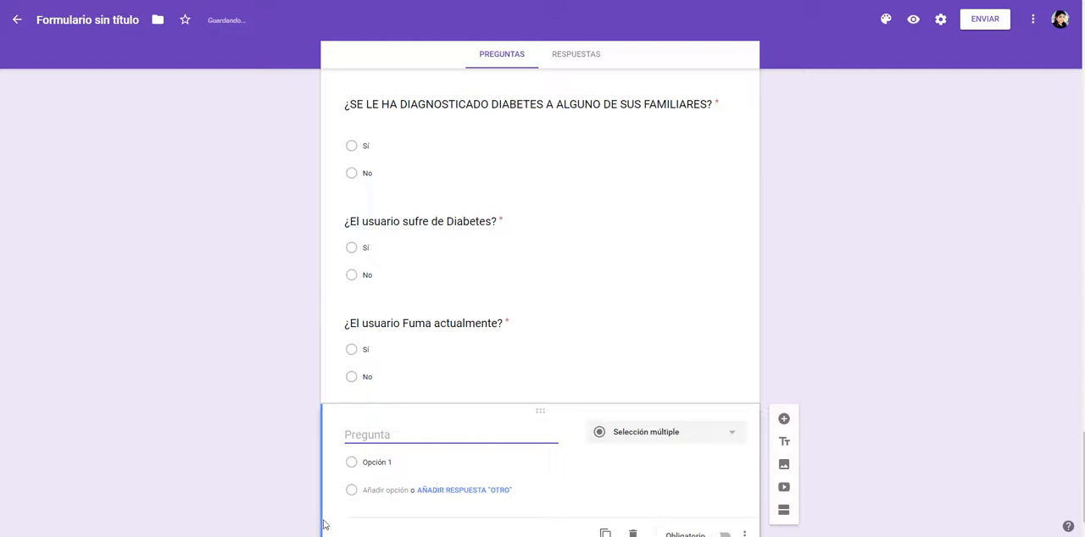
pyautogui.hotkey('ctrl', 'v')
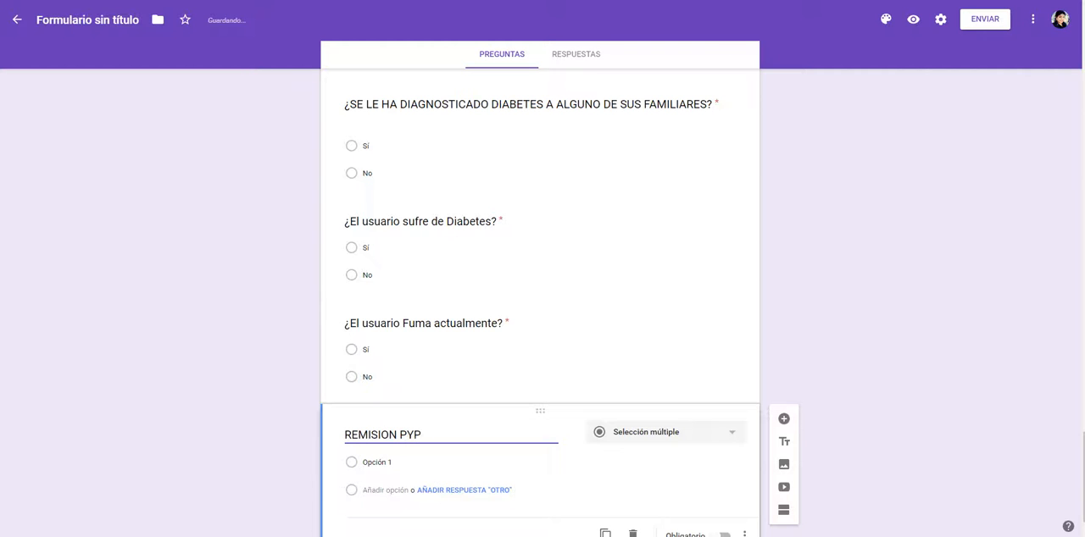
# Step: Check the REMISION PYP field in the Word form layout for its answer options
pyautogui.hotkey('alt', 'Tab')
pyautogui.scroll(-10, 349, 449)
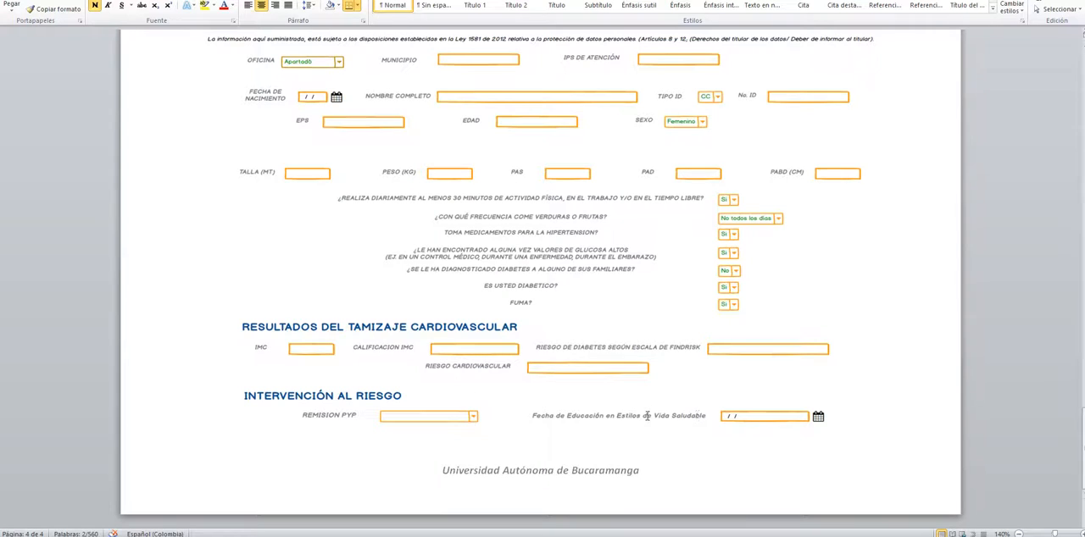
pyautogui.hotkey('alt', 'Tab')
pyautogui.tripleClick(514, 436)
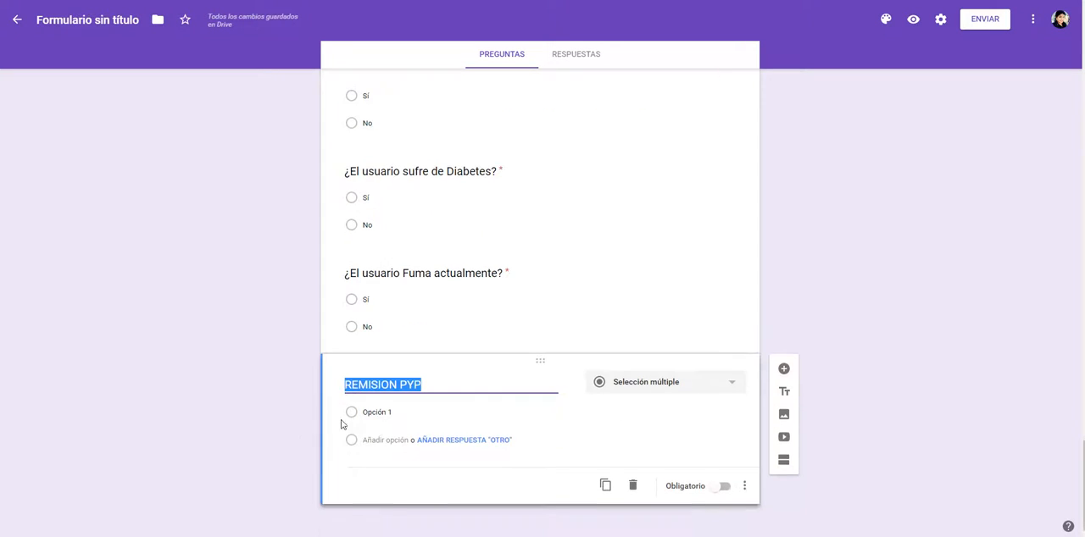
pyautogui.hotkey('alt', 'Tab')
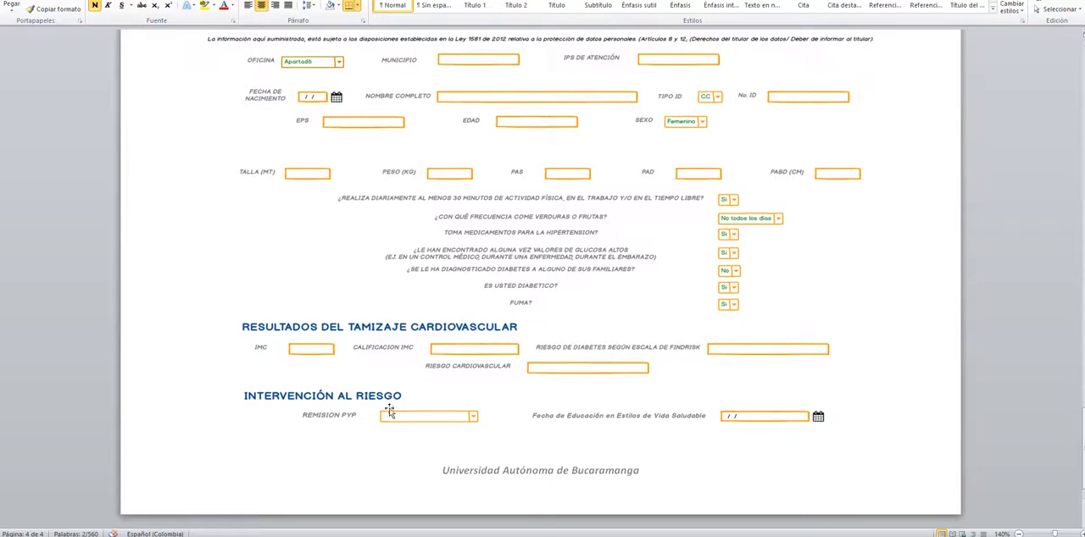
pyautogui.hotkey('alt', 'Tab')
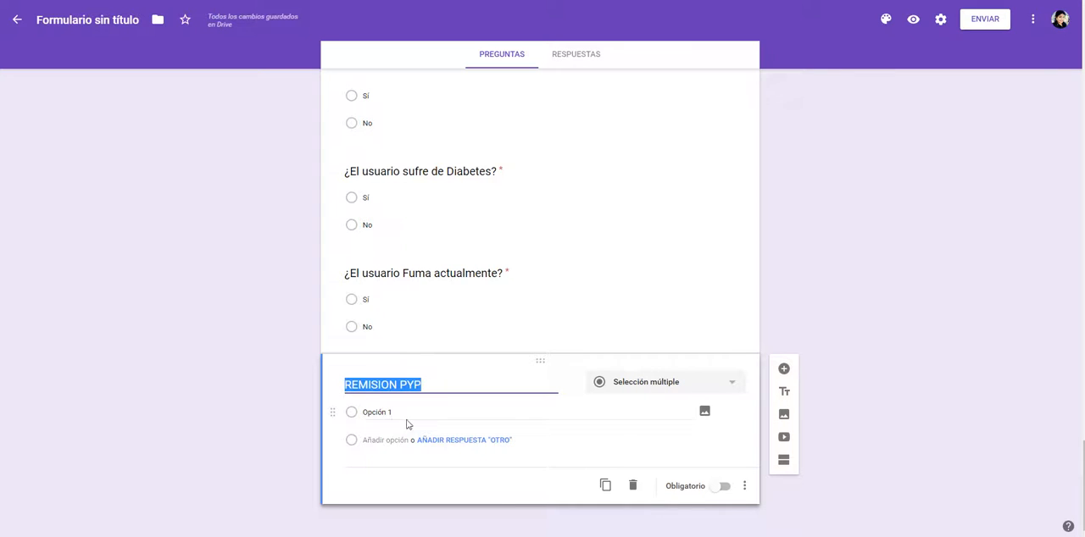
pyautogui.moveTo(234, 536)
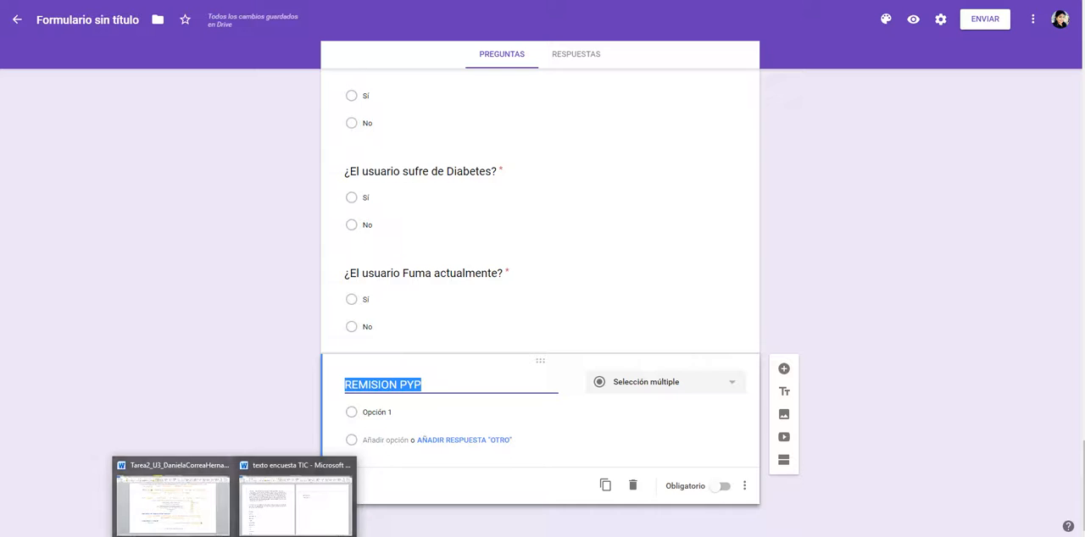
pyautogui.click(261, 536)
pyautogui.click(606, 316)
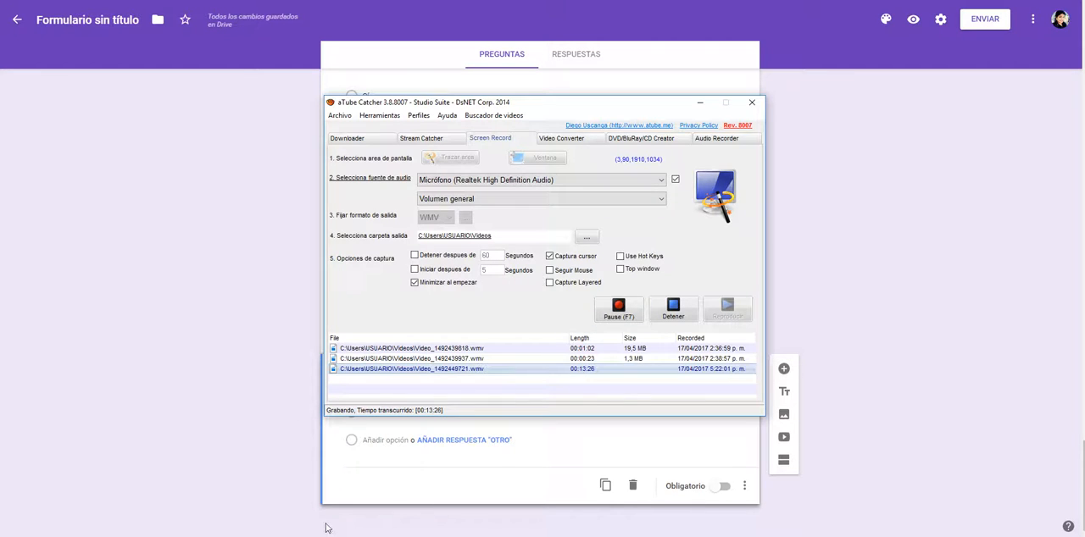
pyautogui.click(296, 536)
pyautogui.moveTo(234, 536)
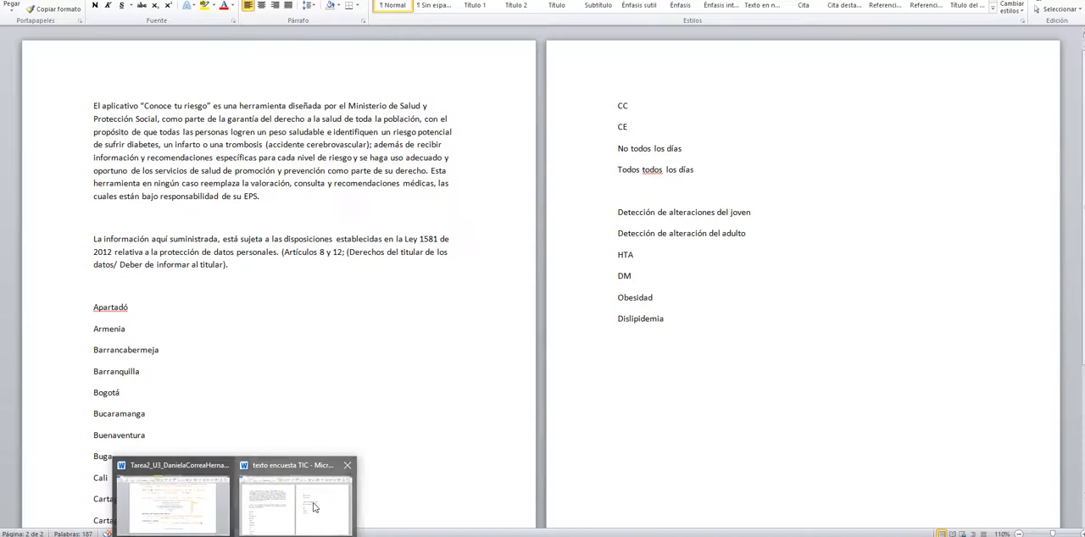
# Step: Set the first option of REMISION PYP to "Detección de alteraciones del joven", copied from the "texto encuesta TIC" Word document
pyautogui.click(297, 504)
pyautogui.hotkey('shift', 'Home')
pyautogui.hotkey('ctrl', 'c')
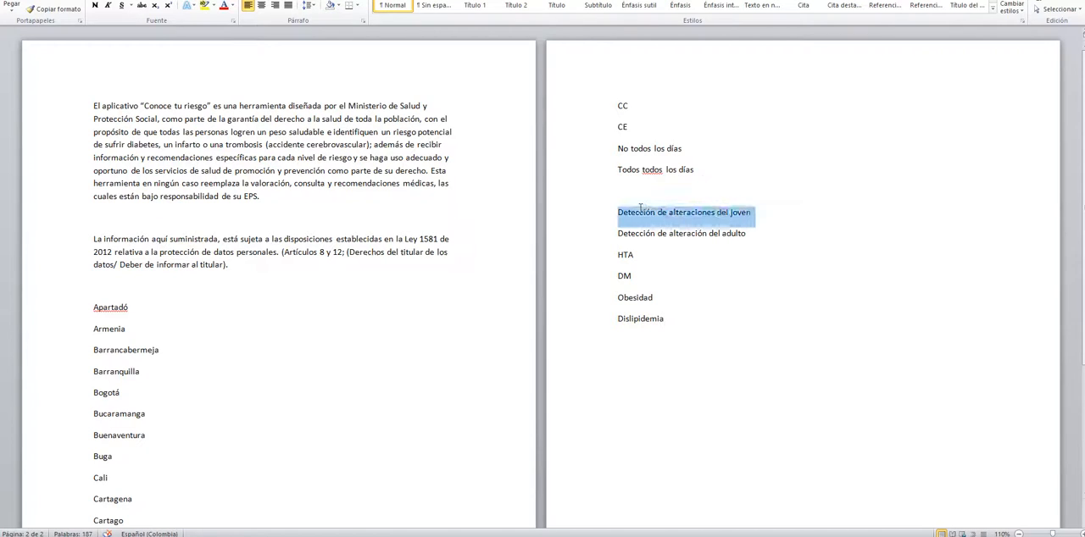
pyautogui.hotkey('alt', 'Tab')
pyautogui.hotkey('alt', 'Tab')
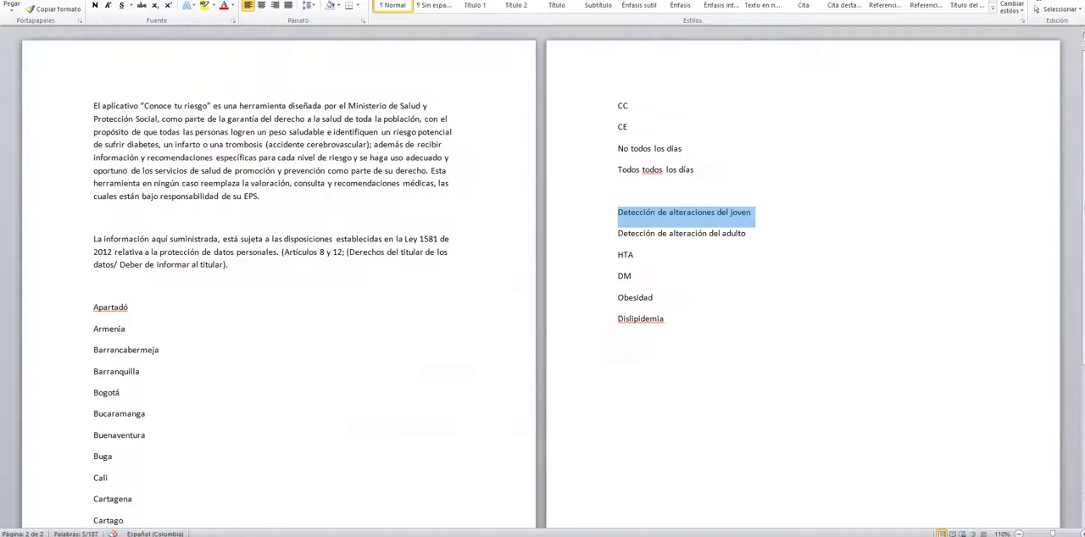
# Step: Add "Detección de alteración del adulto" from the Word list as the second option of REMISION PYP
pyautogui.hotkey('alt', 'Tab')
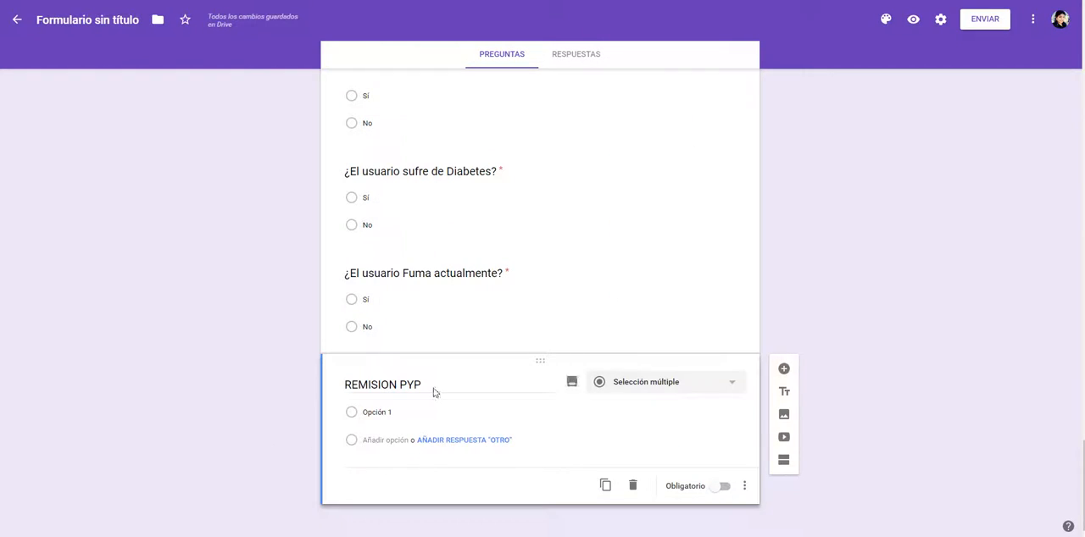
pyautogui.click(392, 415)
pyautogui.hotkey('ctrl', 'v')
pyautogui.hotkey('alt', 'Tab')
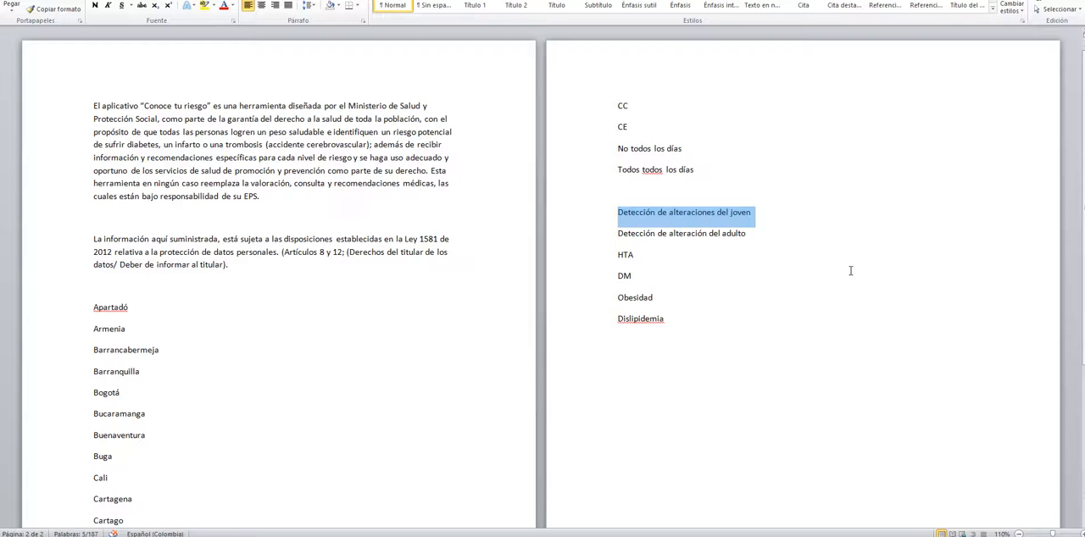
pyautogui.moveTo(610, 233)
pyautogui.mouseDown()
pyautogui.moveTo(611, 218)
pyautogui.moveTo(611, 233)
pyautogui.mouseUp()
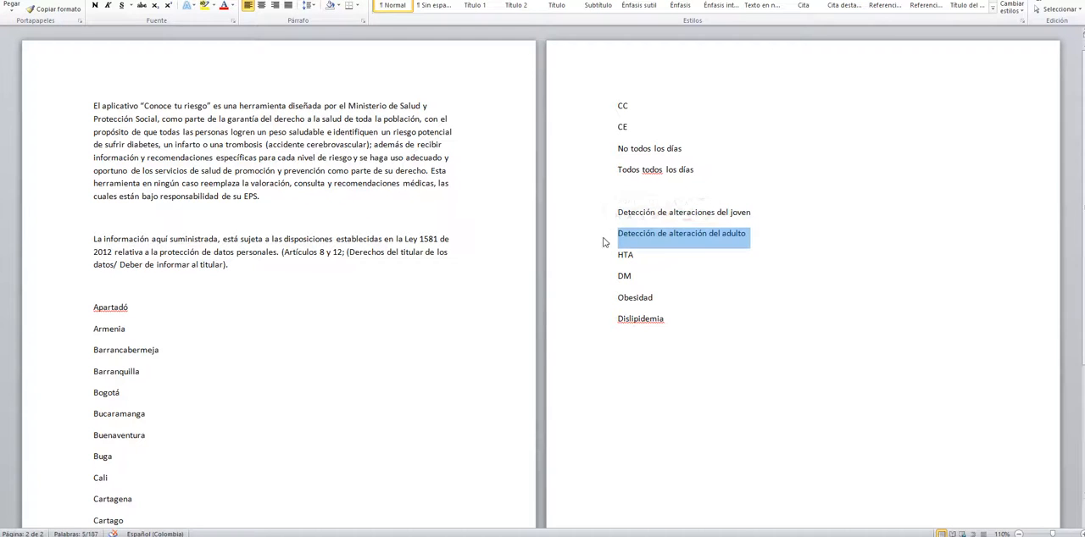
pyautogui.hotkey('ctrl', 'c')
pyautogui.hotkey('alt', 'Tab')
pyautogui.click(404, 438)
pyautogui.hotkey('ctrl', 'v')
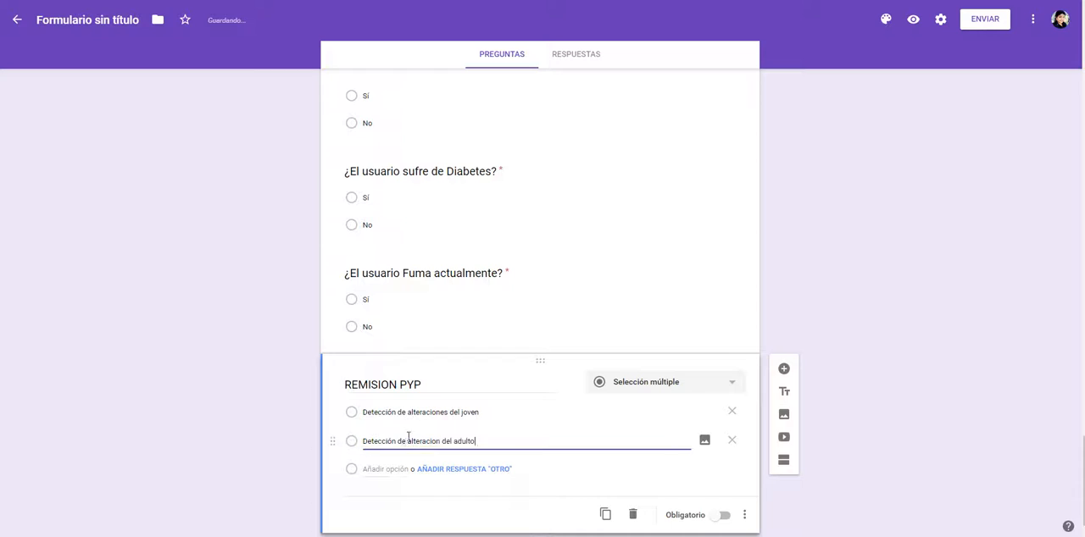
pyautogui.hotkey('alt', 'Tab')
pyautogui.doubleClick(624, 254)
pyautogui.write('C')
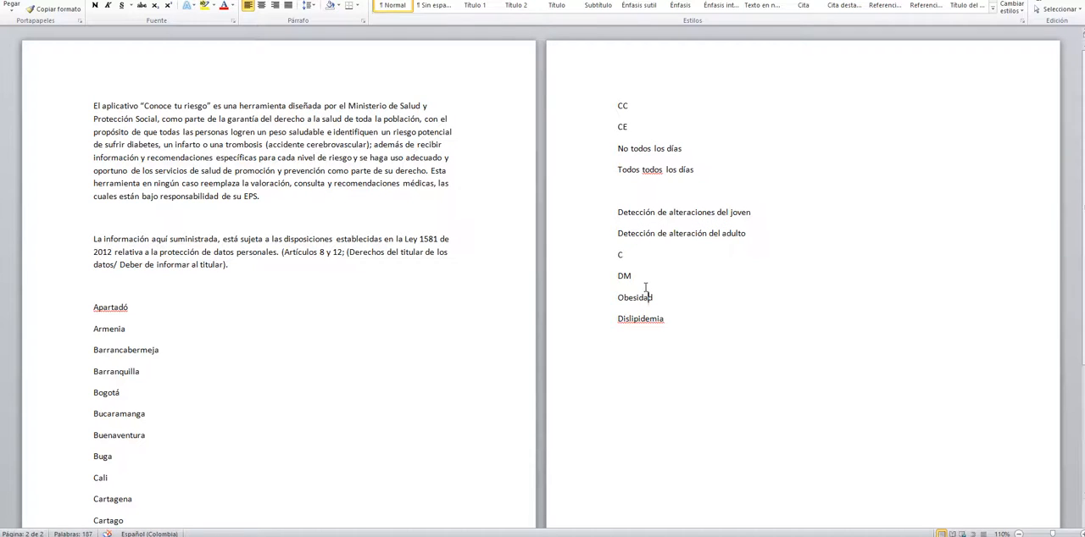
pyautogui.hotkey('ctrl', 'z')
pyautogui.hotkey('ctrl', 'x')
pyautogui.hotkey('ctrl', 'z')
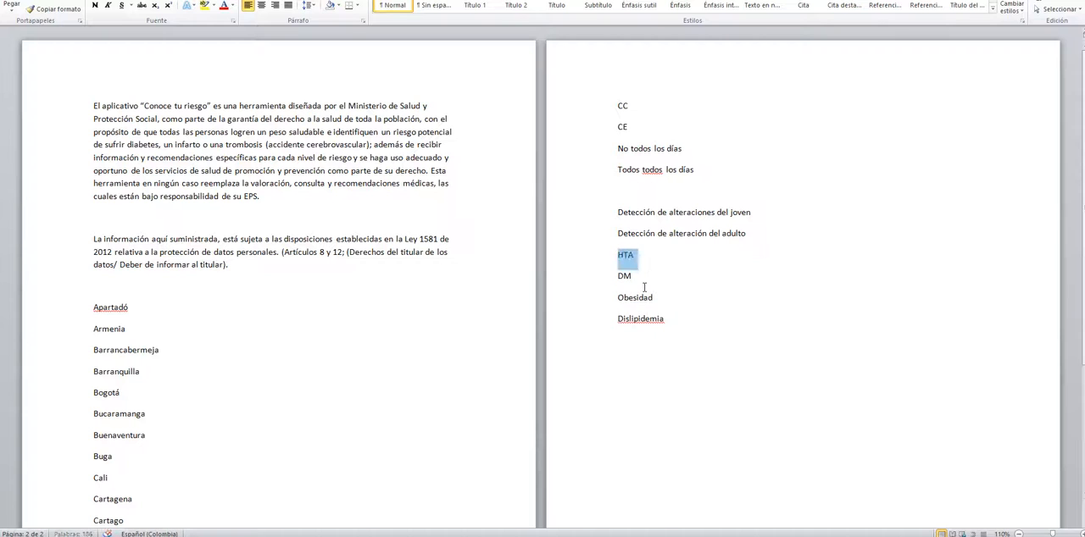
# Step: Add the options HTA and DM to the REMISION PYP question in the form
pyautogui.hotkey('alt', 'Tab')
pyautogui.hotkey('alt', 'Tab')
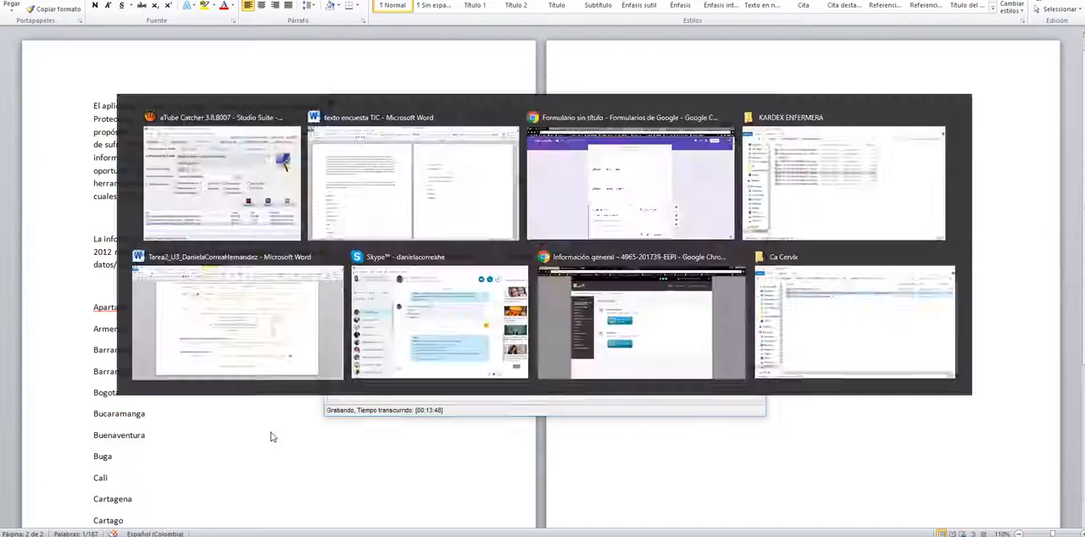
pyautogui.hotkey('alt', 'Tab')
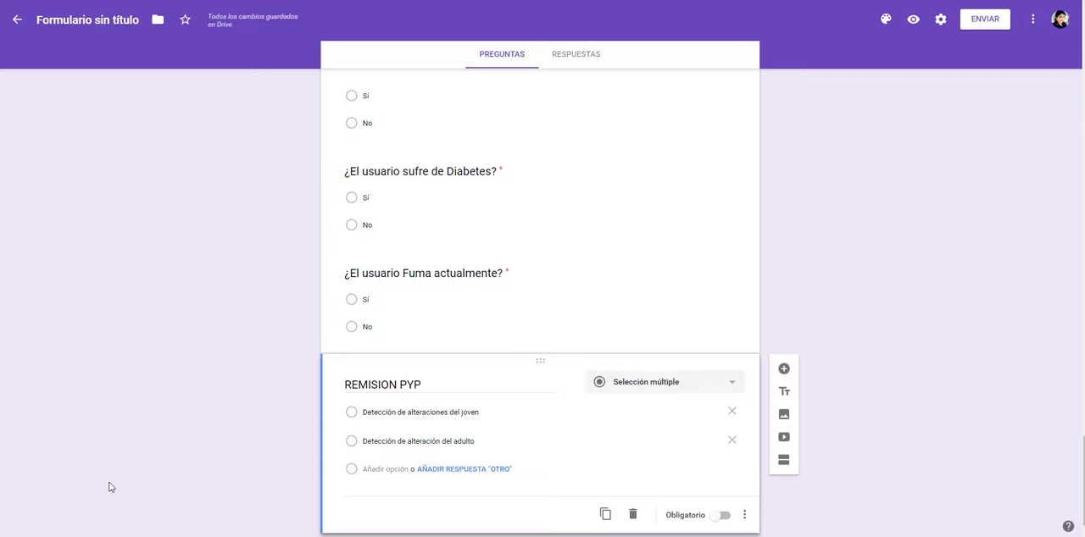
pyautogui.click(381, 469)
pyautogui.write('HTA')
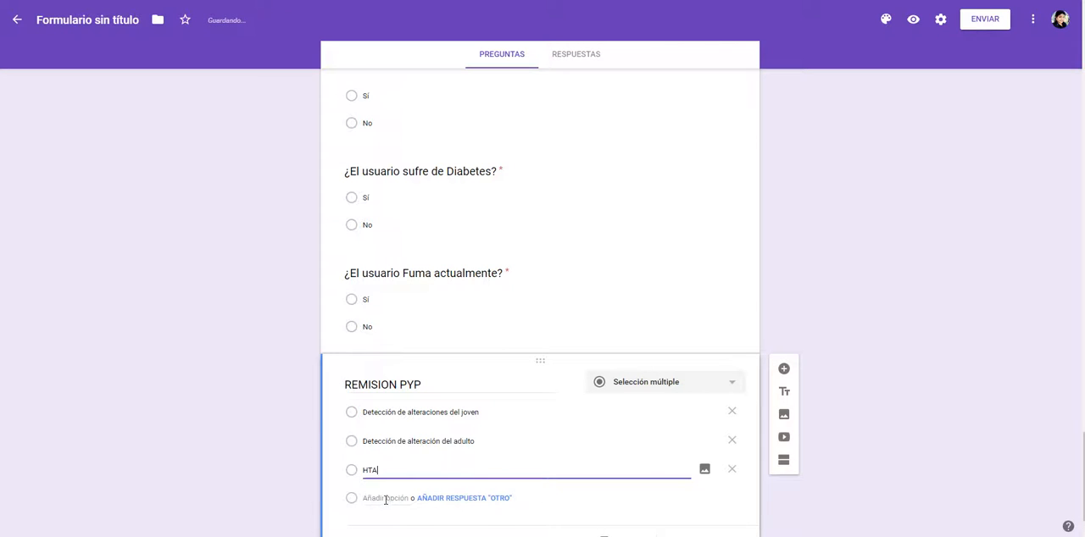
pyautogui.click(387, 499)
pyautogui.write('DM')
# Step: Add the options Obesidad and Dislipidemia to REMISION PYP, copying each from the Word list
pyautogui.hotkey('alt', 'Tab')
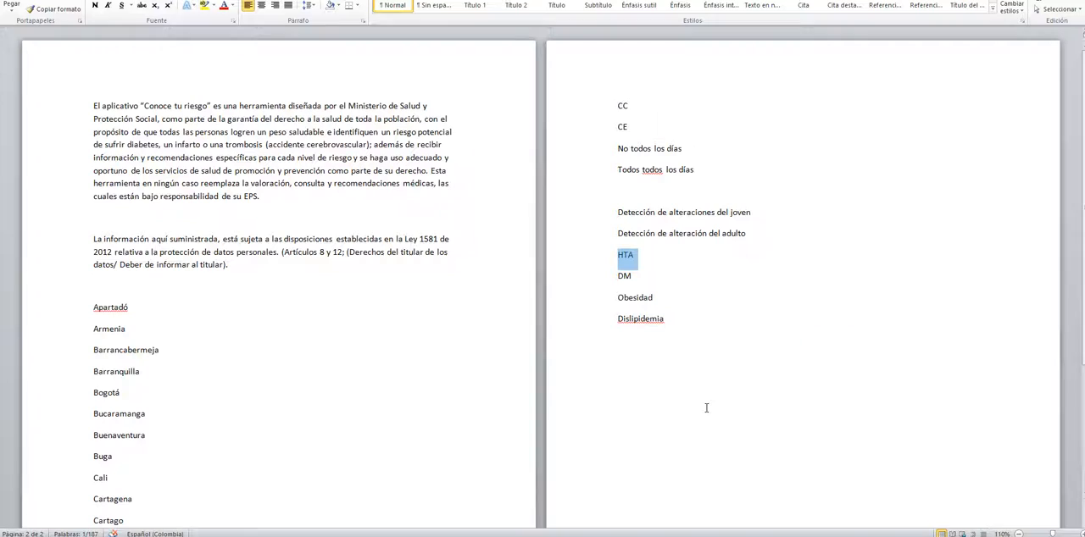
pyautogui.doubleClick(634, 299)
pyautogui.hotkey('alt', 'Tab')
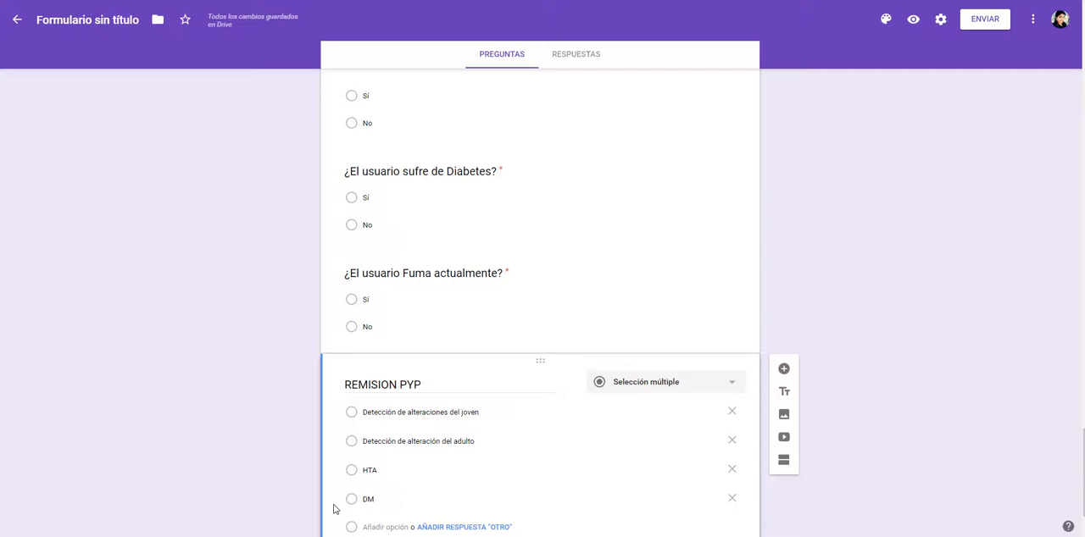
pyautogui.click(392, 527)
pyautogui.hotkey('ctrl', 'v')
pyautogui.hotkey('alt', 'Tab')
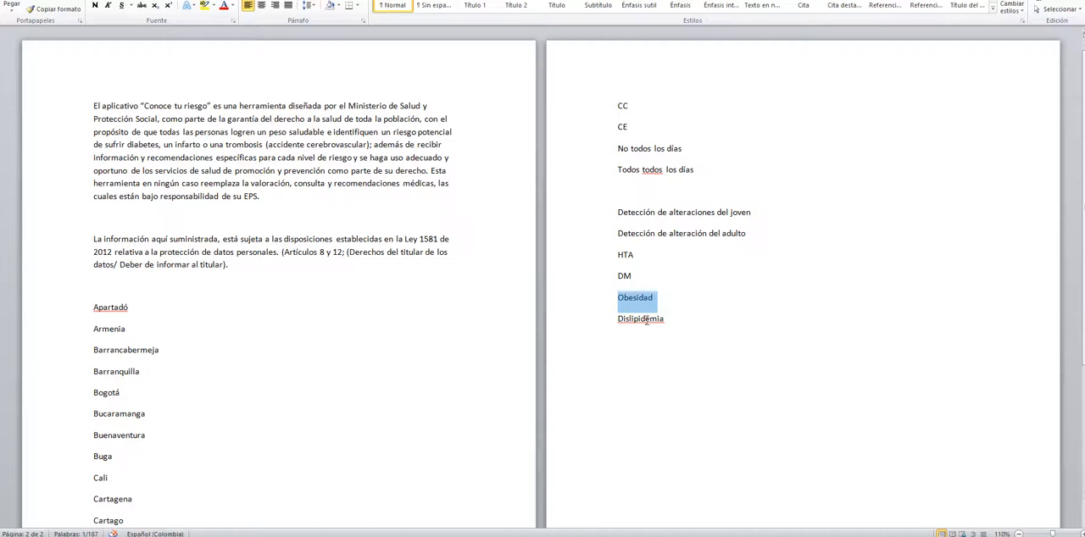
pyautogui.doubleClick(645, 319)
pyautogui.hotkey('alt', 'Tab')
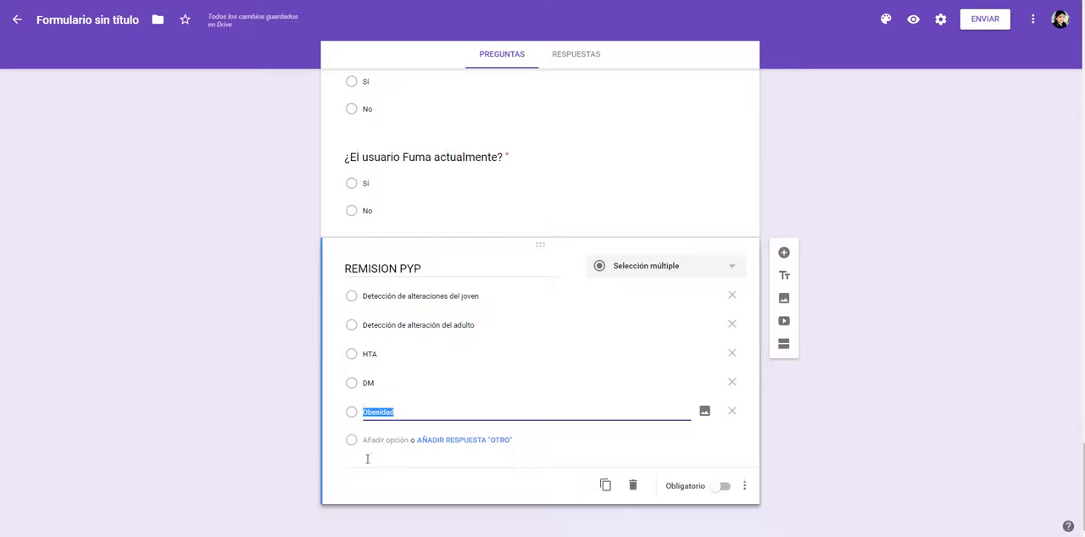
pyautogui.click(391, 441)
pyautogui.hotkey('ctrl', 'v')
pyautogui.click(725, 517)
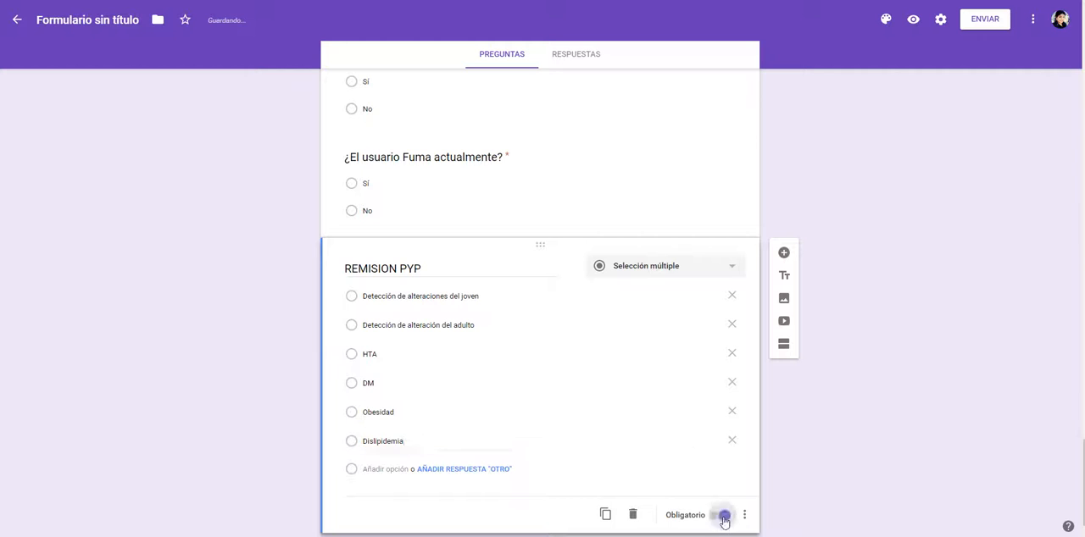
pyautogui.click(720, 517)
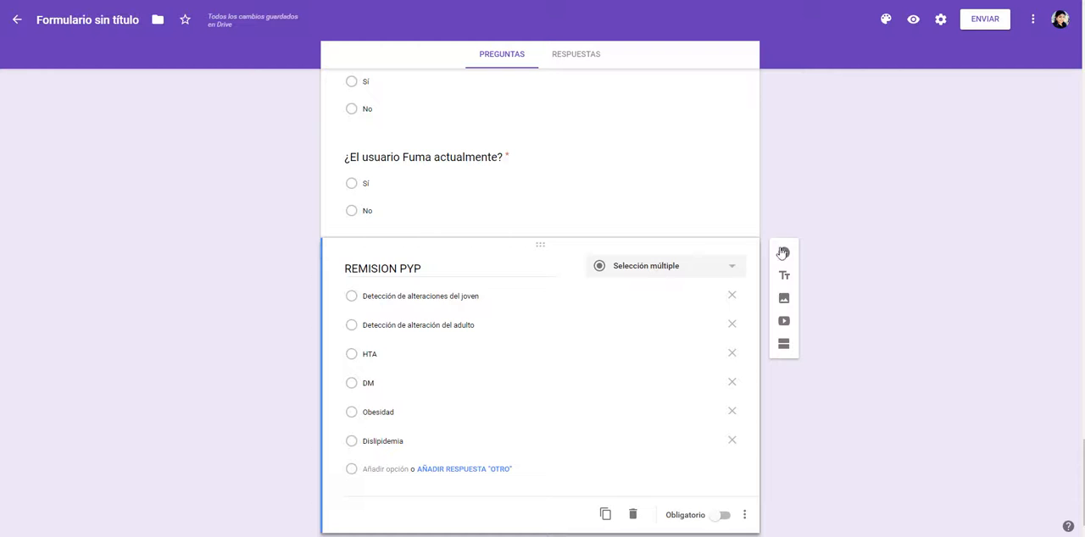
# Step: Add a question titled "Fecha de Educación en Estilos de Vida Saludable", copying the variable name from the Word table
pyautogui.click(783, 252)
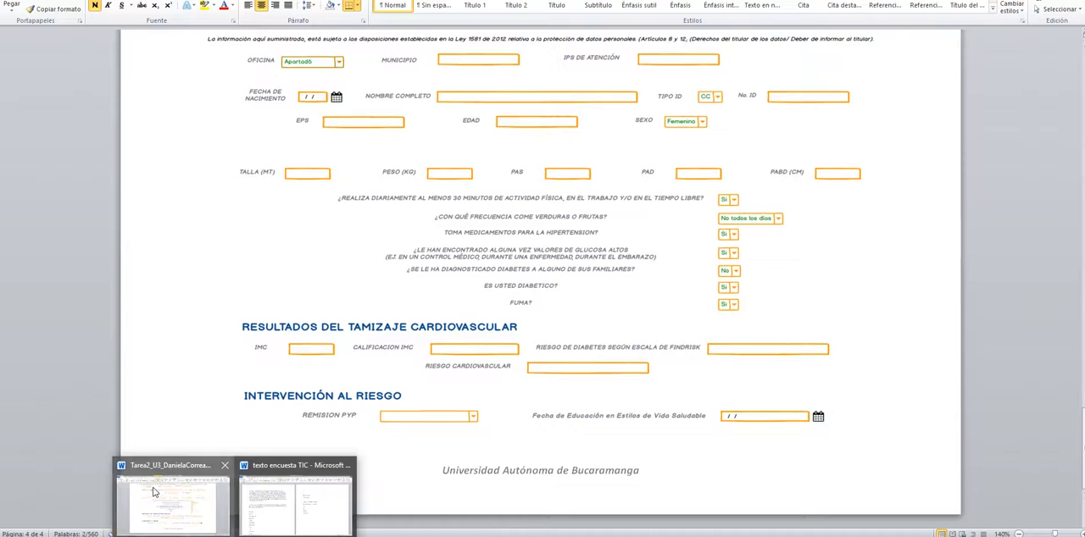
pyautogui.click(267, 500)
pyautogui.scroll(-10, 192, 322)
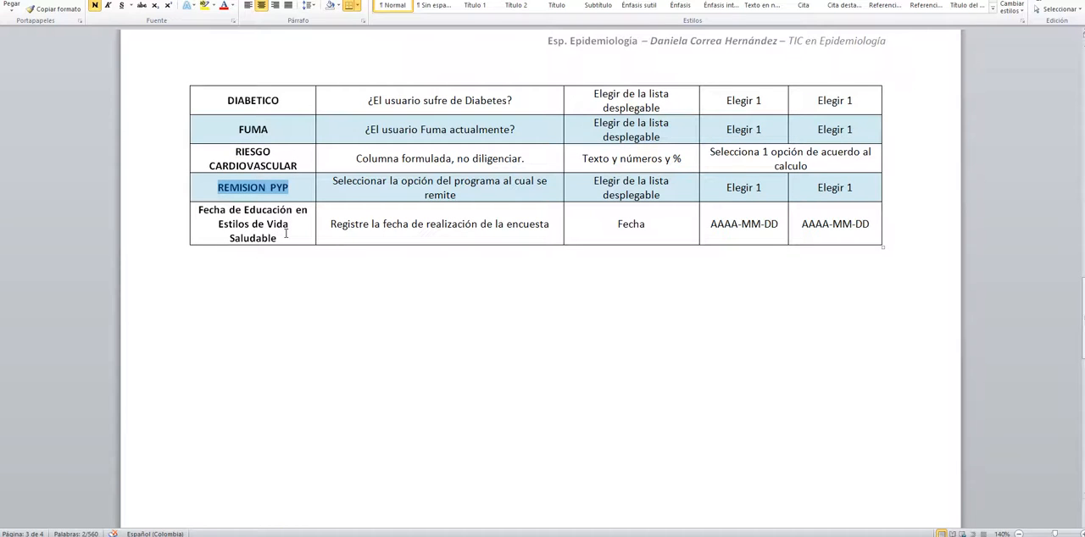
pyautogui.click(285, 234)
pyautogui.moveTo(285, 236); pyautogui.dragTo(193, 209)
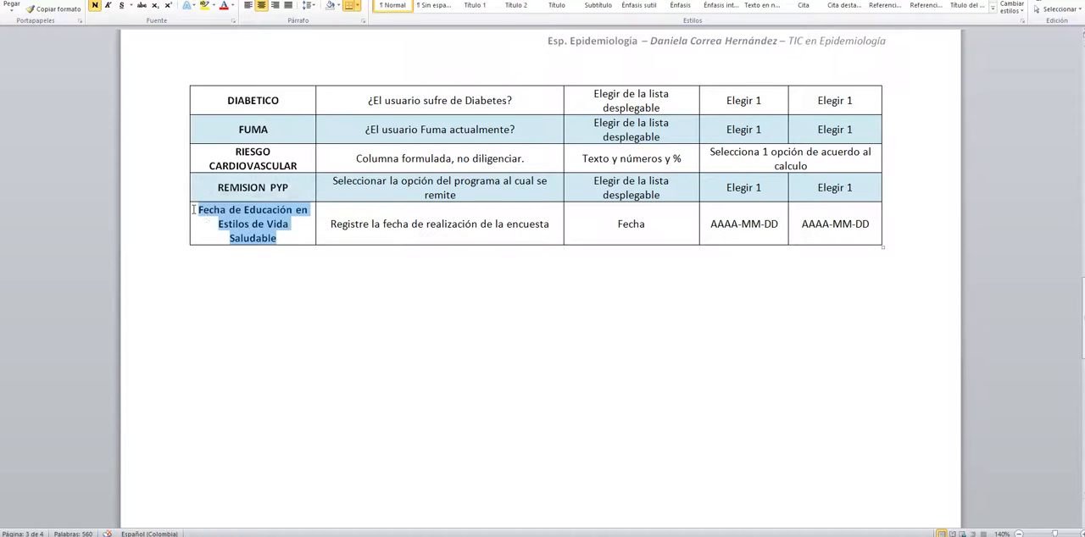
pyautogui.hotkey('ctrl', 'c')
pyautogui.hotkey('alt', 'Tab')
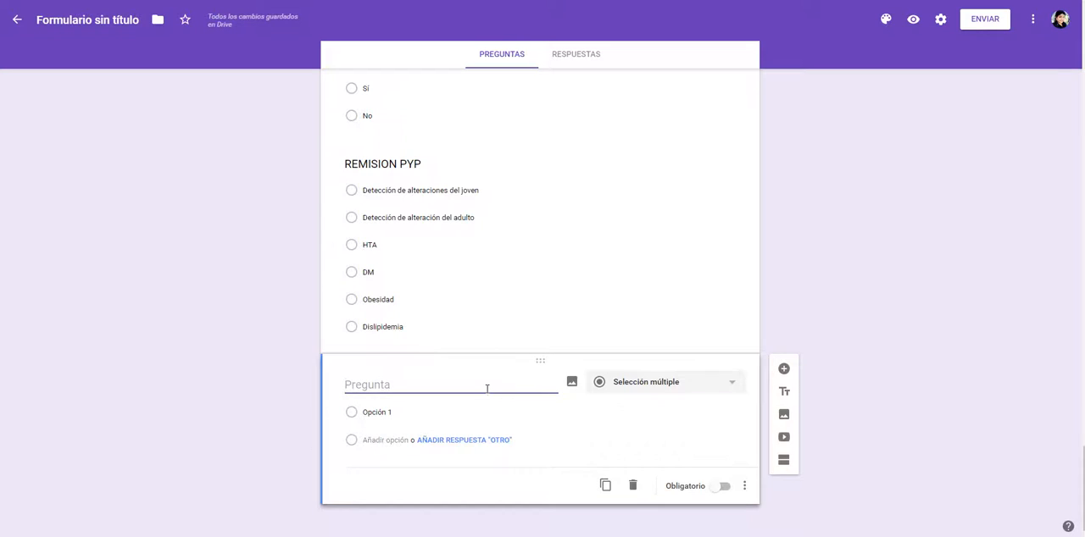
pyautogui.click(486, 388)
pyautogui.write('v')
pyautogui.press('BackSpace')
pyautogui.hotkey('ctrl', 'v')
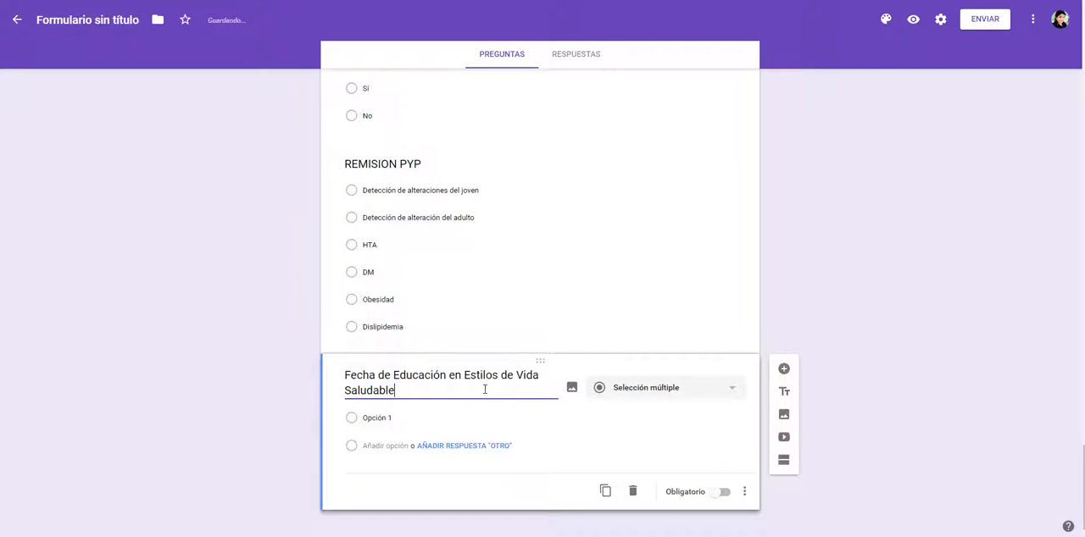
# Step: Make the date question required and give it the description "Registre la fecha de realización de la encuesta" from the Word table
pyautogui.hotkey('alt', 'Tab')
pyautogui.moveTo(331, 224); pyautogui.dragTo(540, 222)
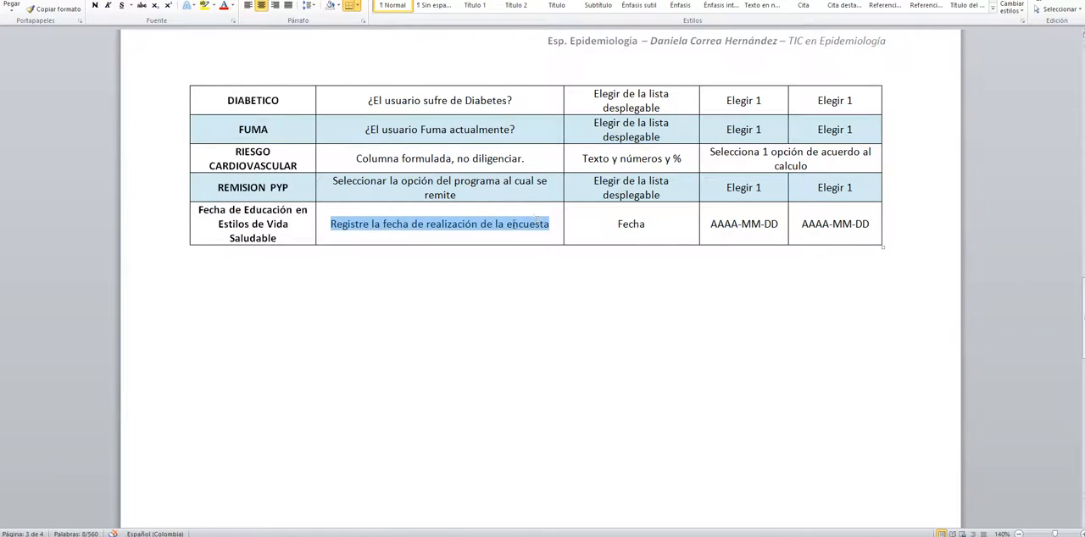
pyautogui.hotkey('ctrl', 'c')
pyautogui.hotkey('alt', 'Tab')
pyautogui.hotkey('ctrl', 'a')
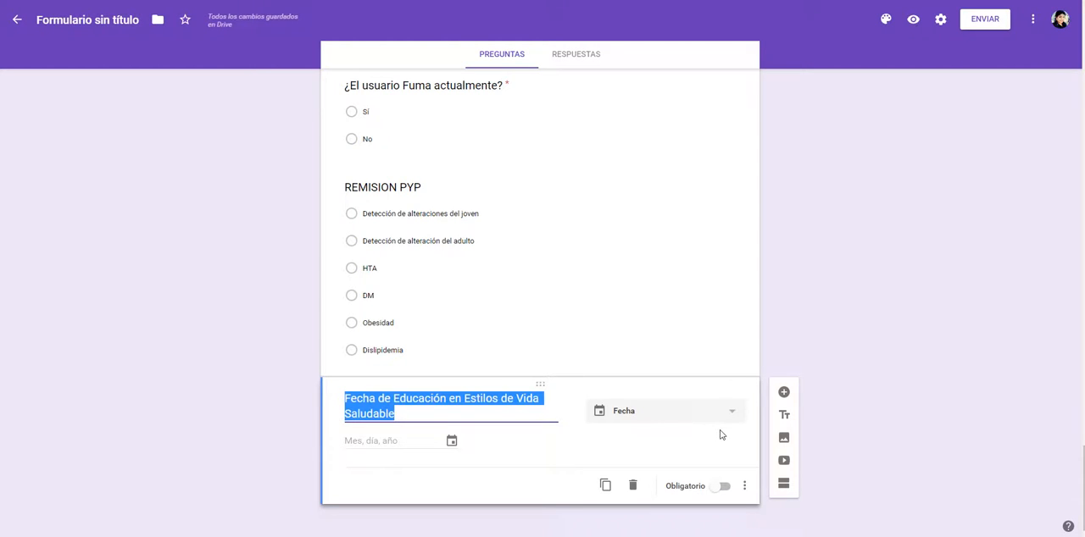
pyautogui.click(723, 486)
pyautogui.click(744, 486)
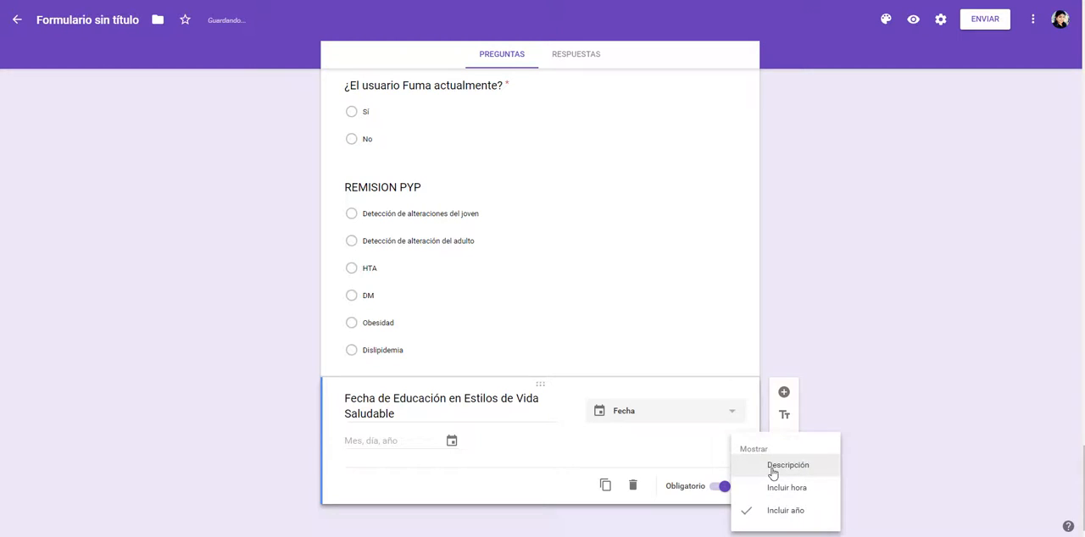
pyautogui.click(772, 465)
pyautogui.click(376, 437)
pyautogui.hotkey('ctrl', 'v')
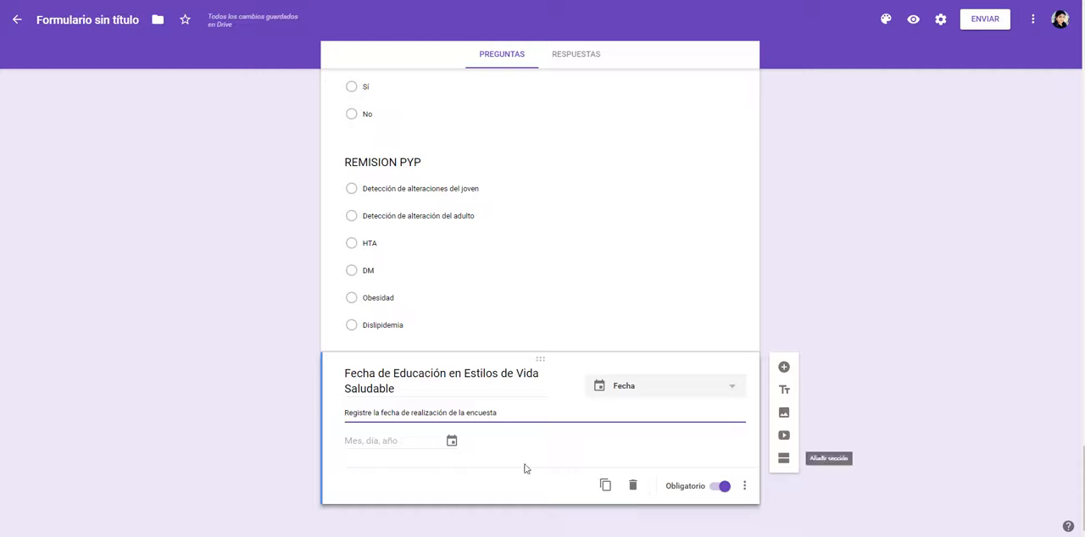
pyautogui.click(749, 490)
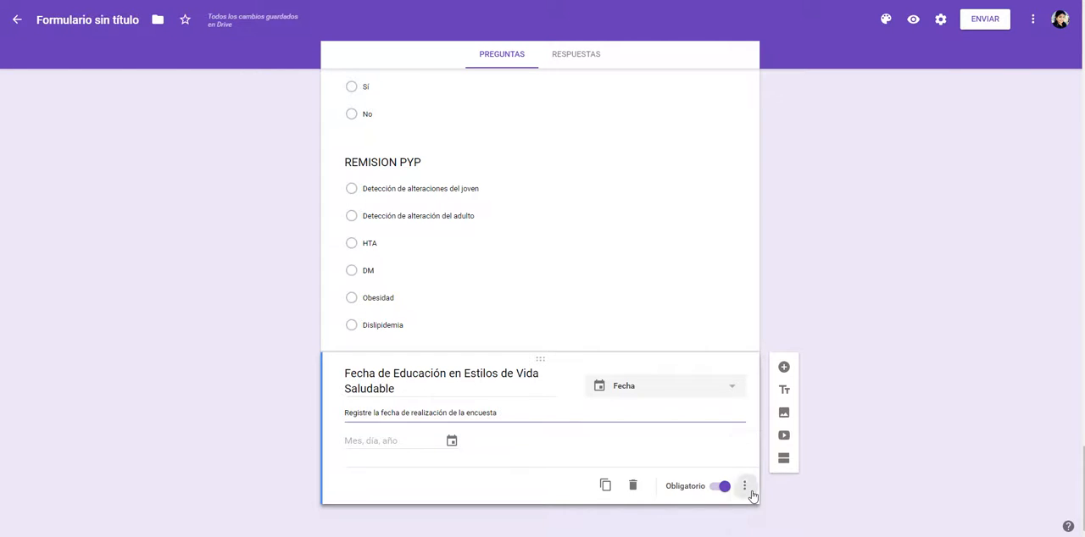
pyautogui.click(353, 484)
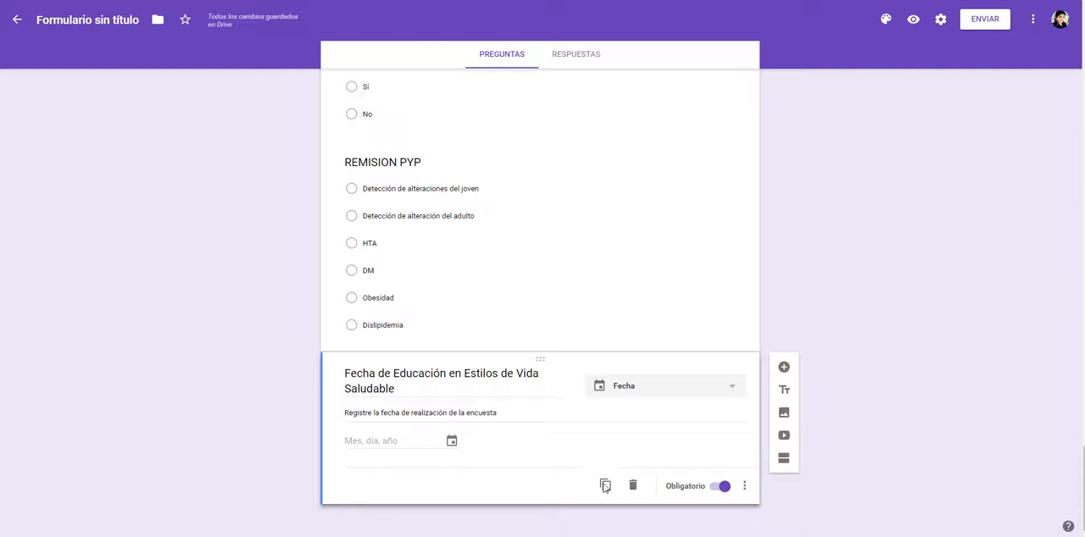
# Step: Replace the misspelled form title with "CONOCE TU PESO... CONOCE TU RIESGO CARDIOVASCULAR", leaving the description text as it is
pyautogui.scroll(8, 974, 460)
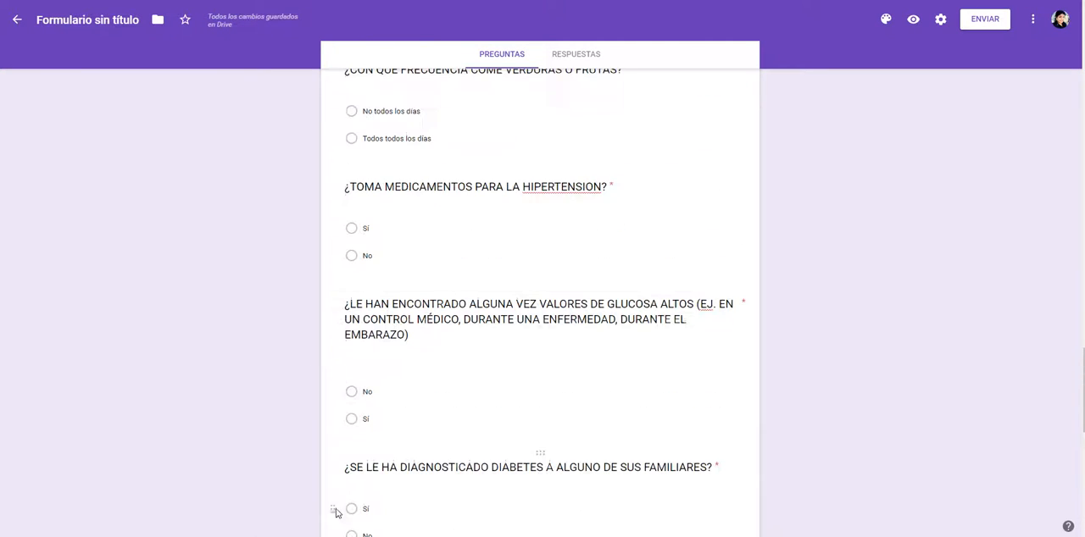
pyautogui.scroll(13, 435, 382)
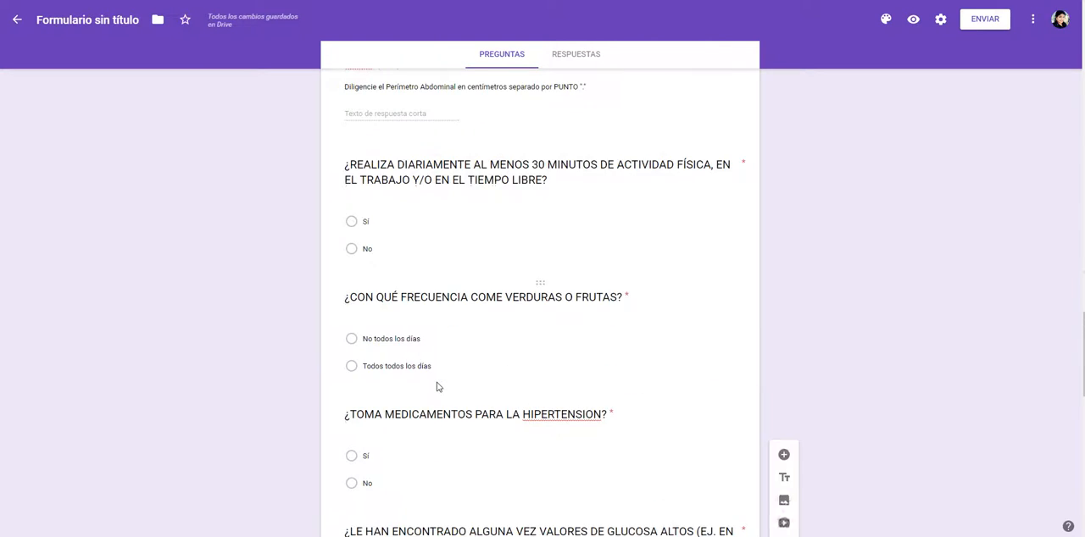
pyautogui.scroll(16, 437, 387)
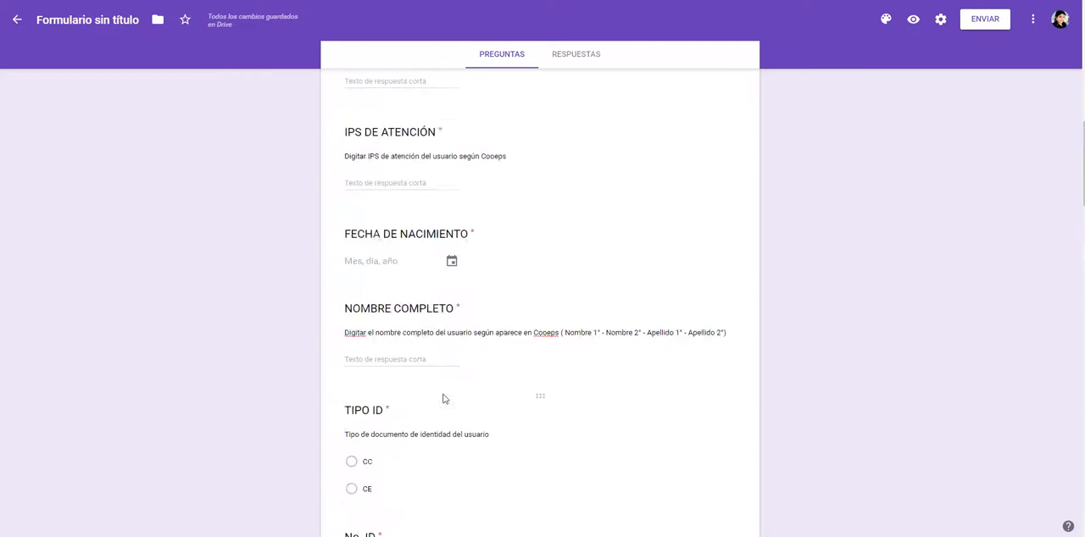
pyautogui.scroll(2, 442, 400)
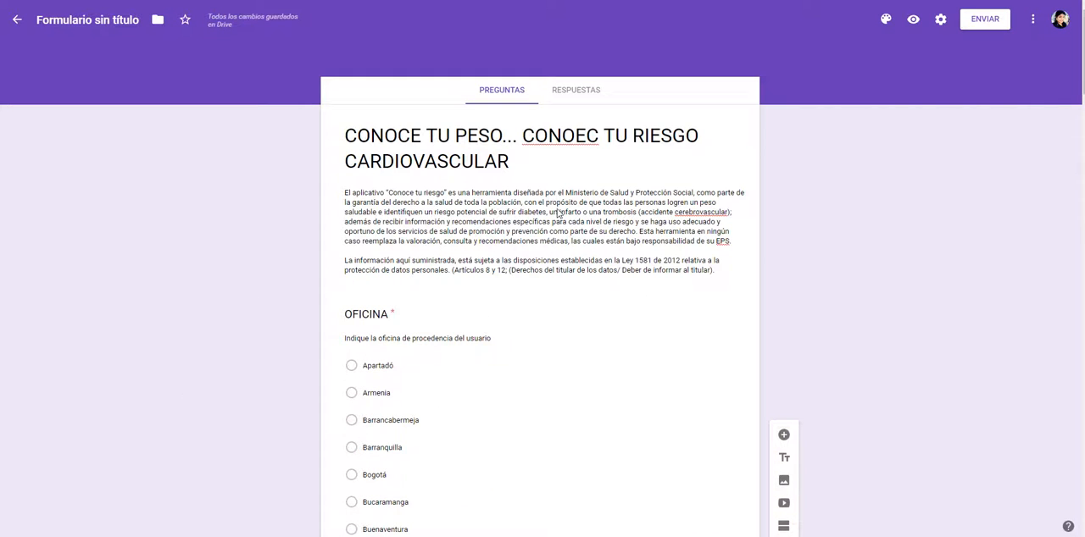
pyautogui.tripleClick(587, 139)
pyautogui.press('BackSpace')
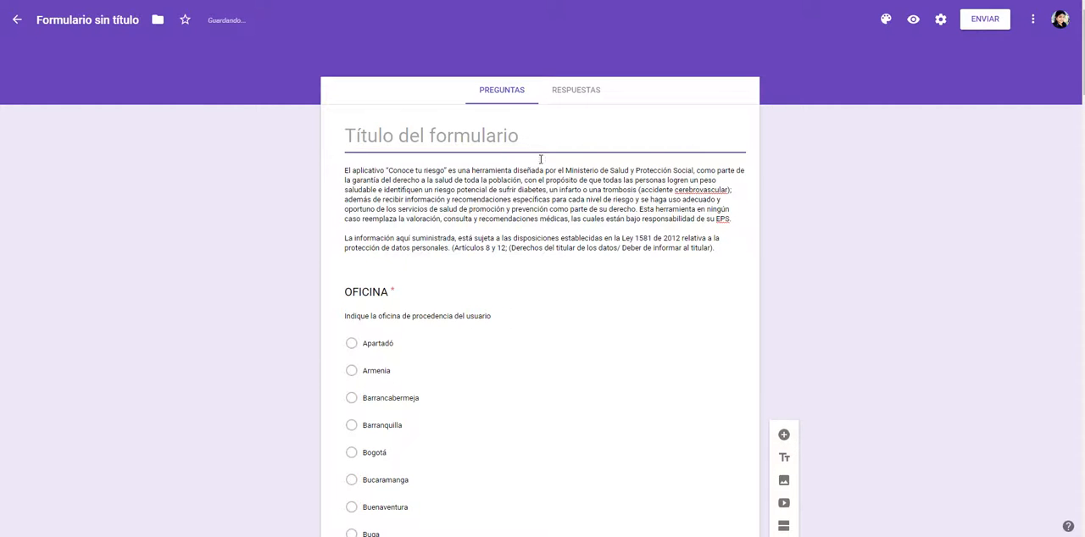
pyautogui.scroll(-20, 1051, 330)
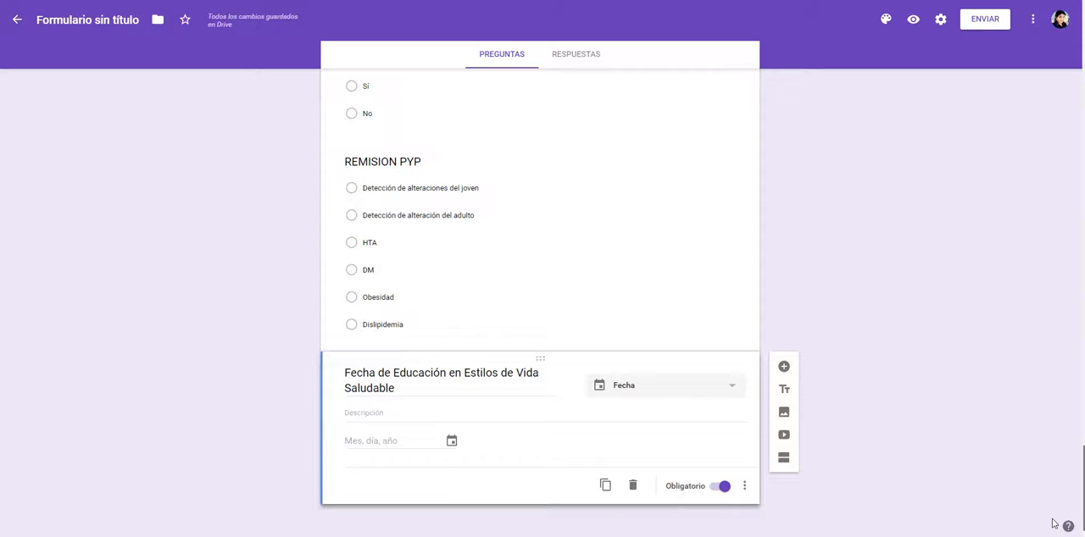
pyautogui.scroll(20, 1024, 271)
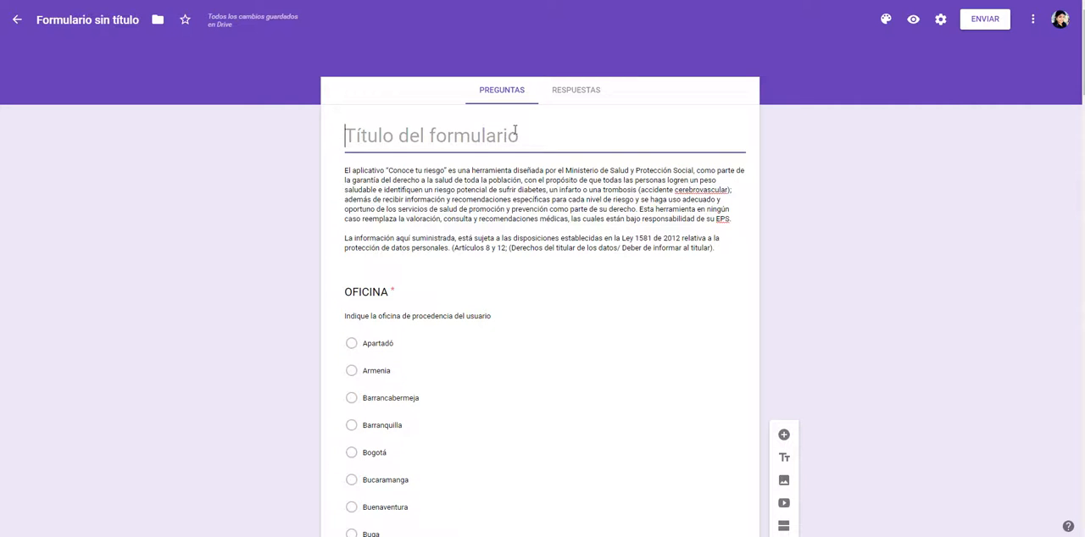
pyautogui.write('CONOCE TU PESO')
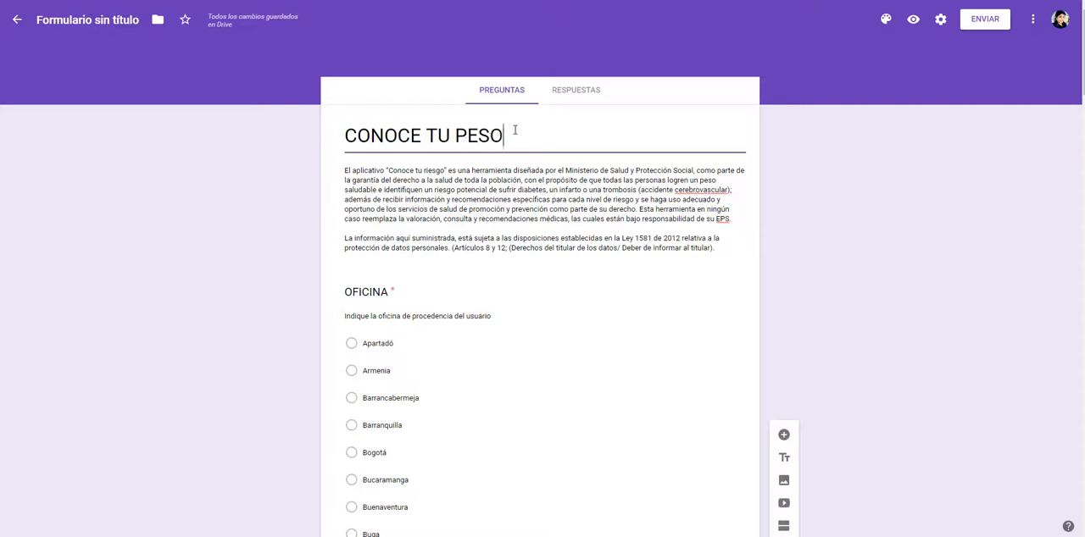
pyautogui.write('... CONOCE')
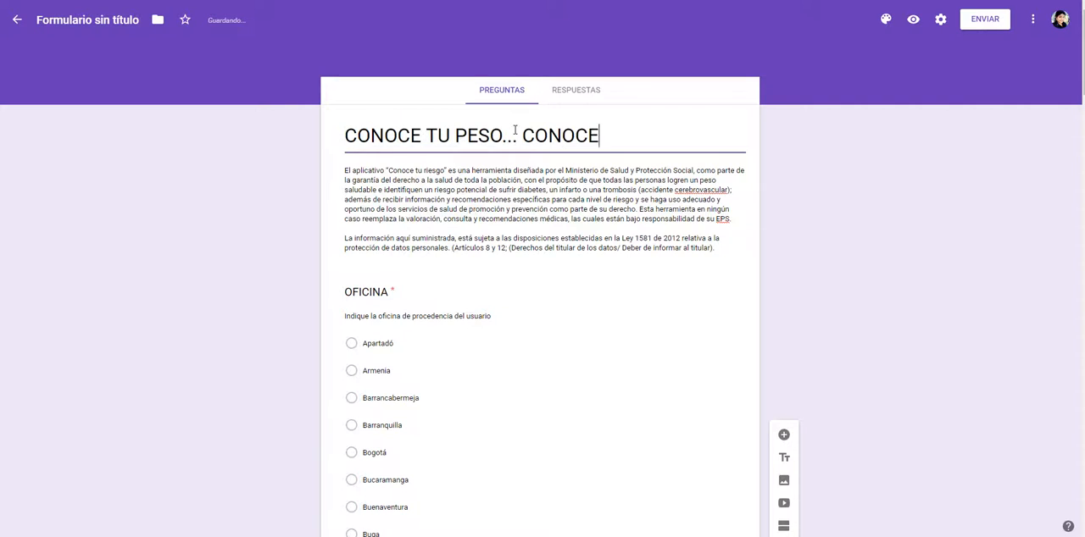
pyautogui.write(' TU RIESGO CAR')
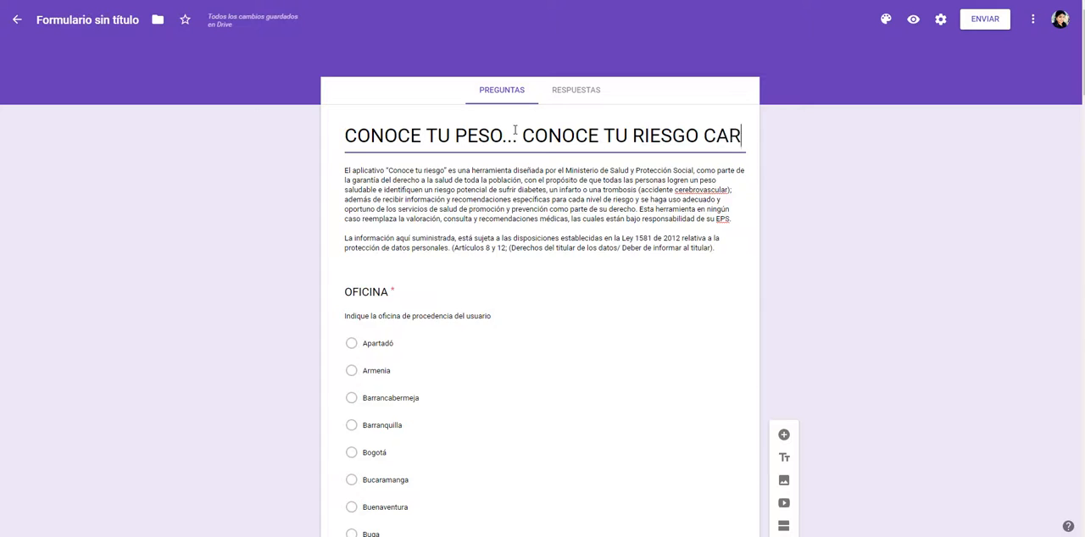
pyautogui.write('DIOVASCULAR')
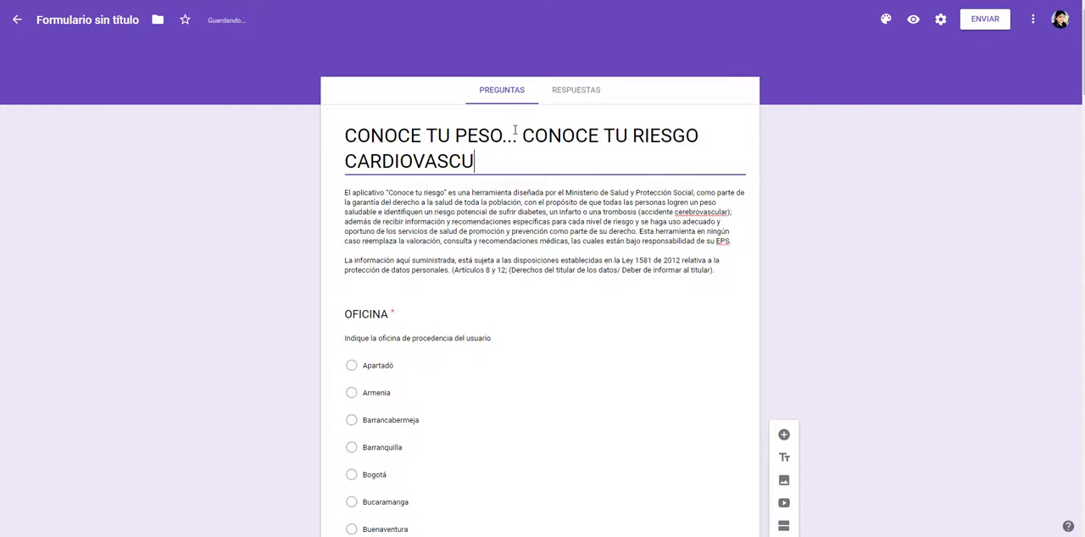
pyautogui.click(503, 243)
pyautogui.hotkey('ctrl', 'a')
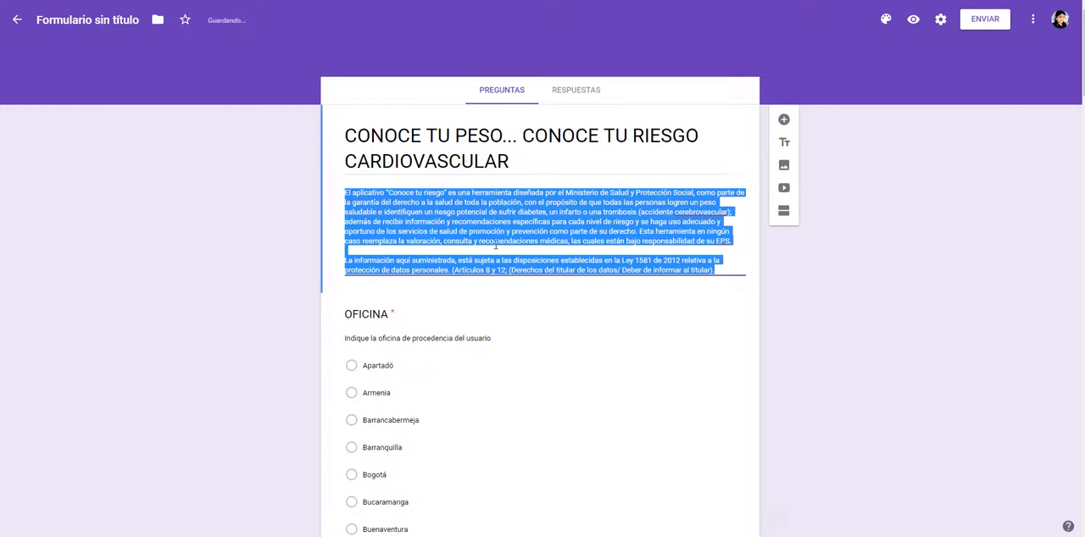
pyautogui.click(876, 306)
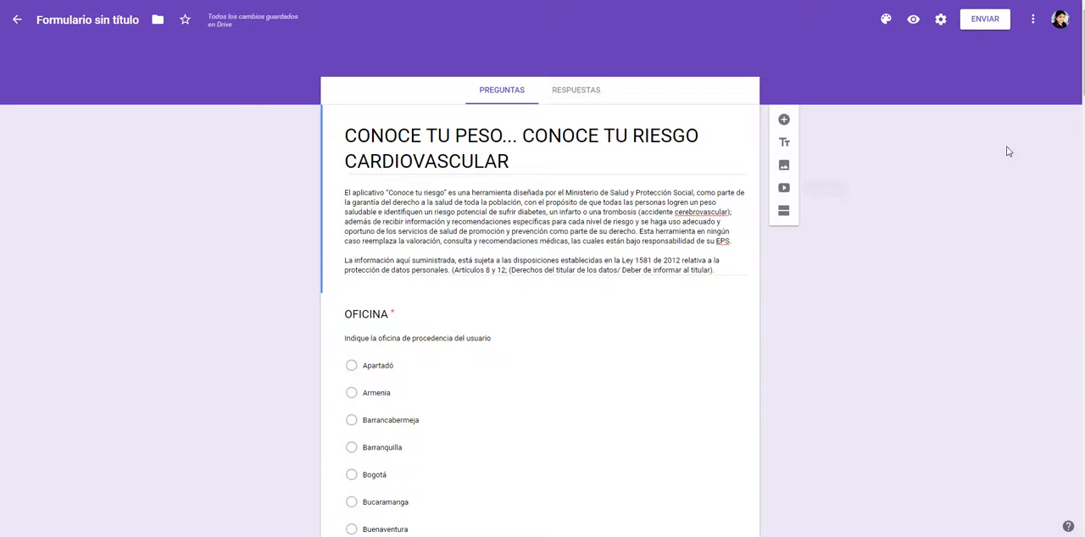
# Step: Review the form's questions and compare their grouping with the user interface mockup in the Word document
pyautogui.scroll(-8, 595, 416)
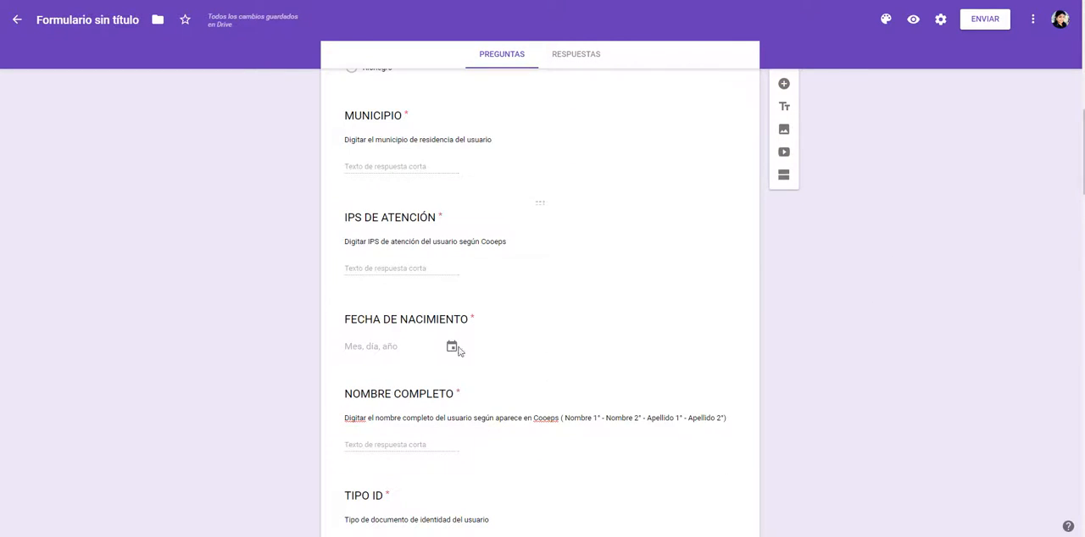
pyautogui.click(270, 536)
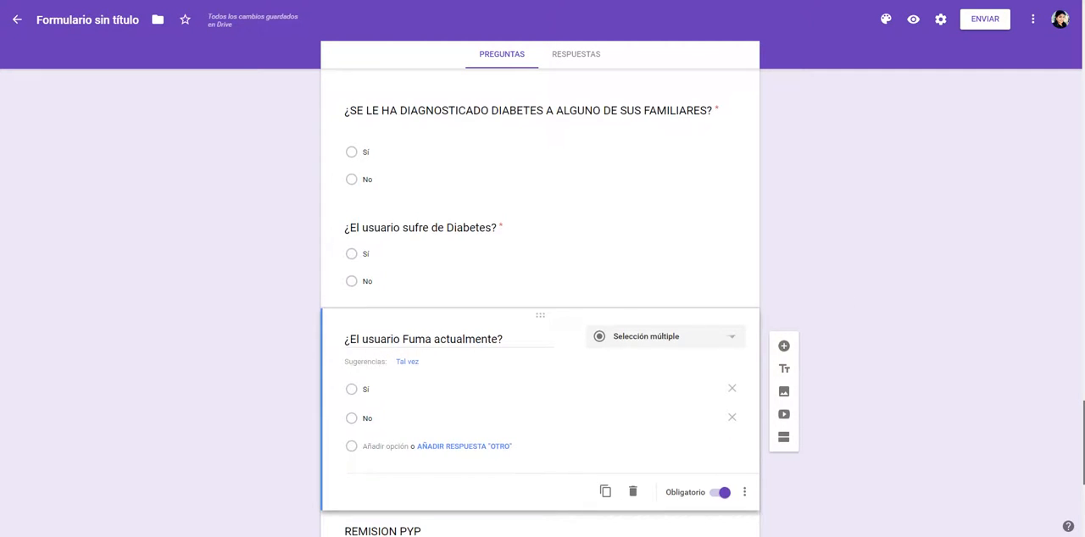
pyautogui.moveTo(1082, 420); pyautogui.dragTo(1012, 184)
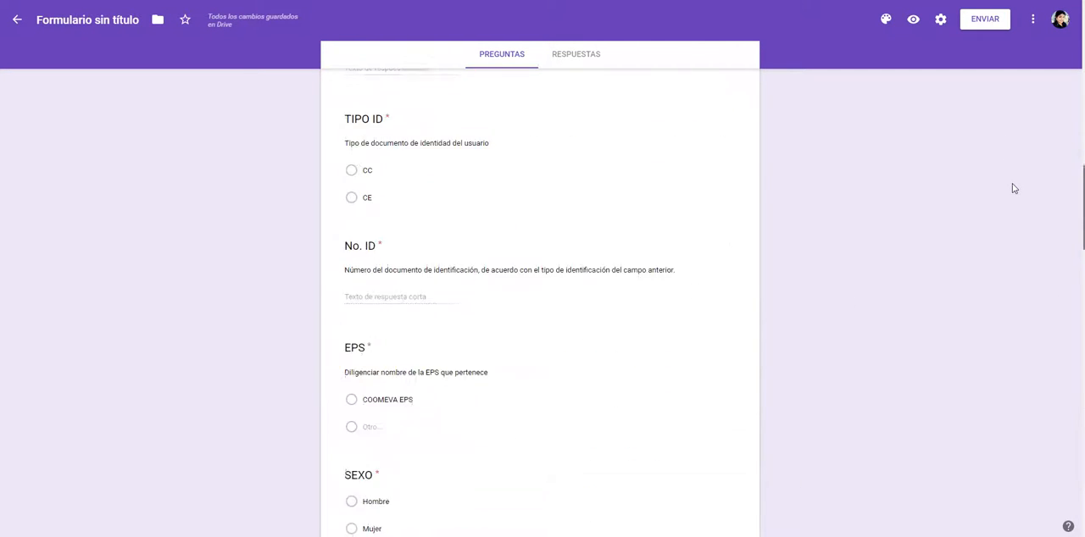
pyautogui.scroll(-1, 1012, 193)
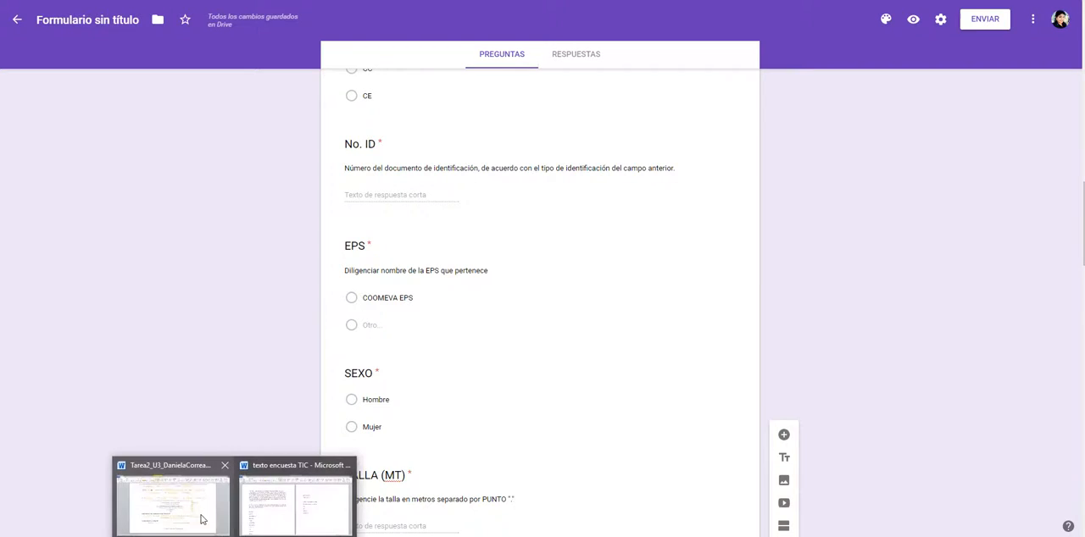
pyautogui.click(195, 513)
pyautogui.scroll(2, 290, 413)
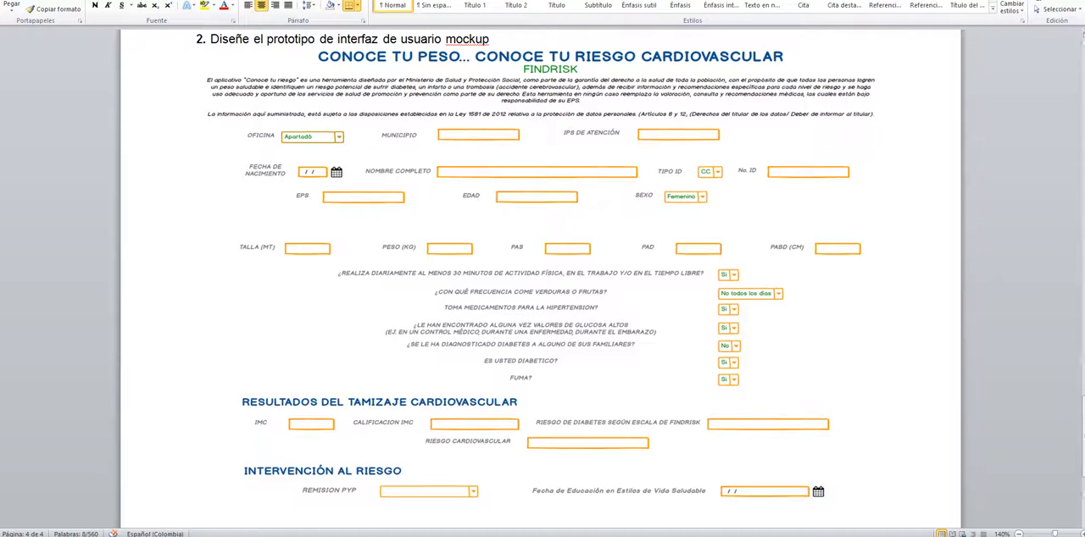
pyautogui.scroll(-2, 1070, 455)
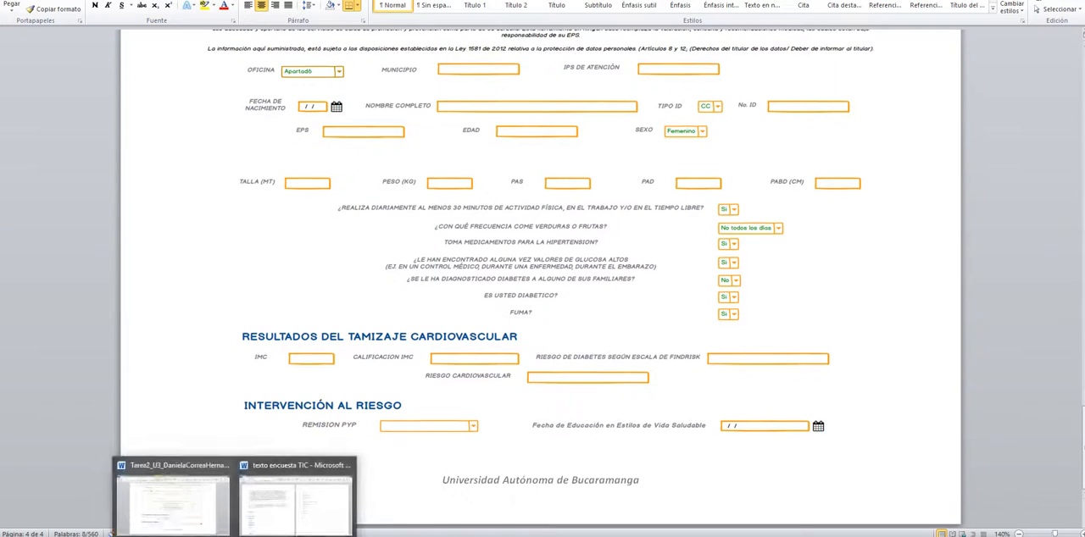
pyautogui.click(134, 512)
# Step: Add a new section after the question "¿El usuario Fuma actualmente?", so that it starts before REMISION PYP
pyautogui.scroll(-5, 542, 305)
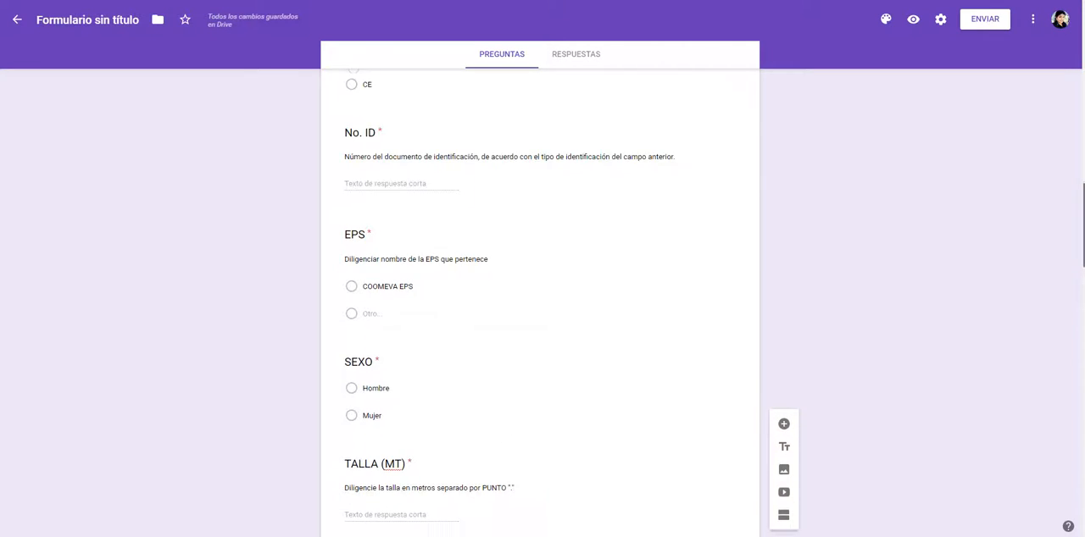
pyautogui.scroll(-6, 543, 306)
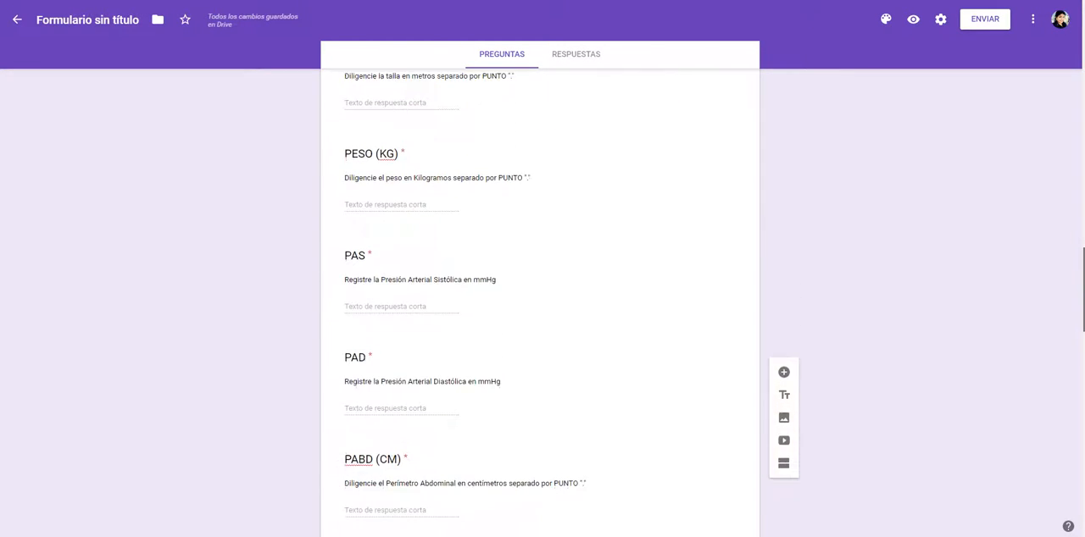
pyautogui.scroll(-5, 543, 305)
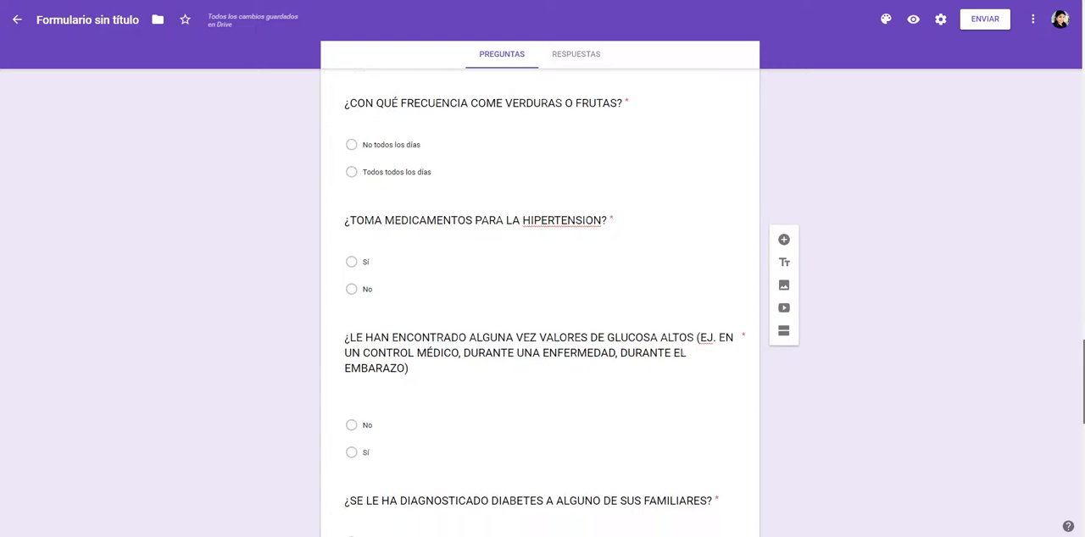
pyautogui.scroll(-3, 787, 368)
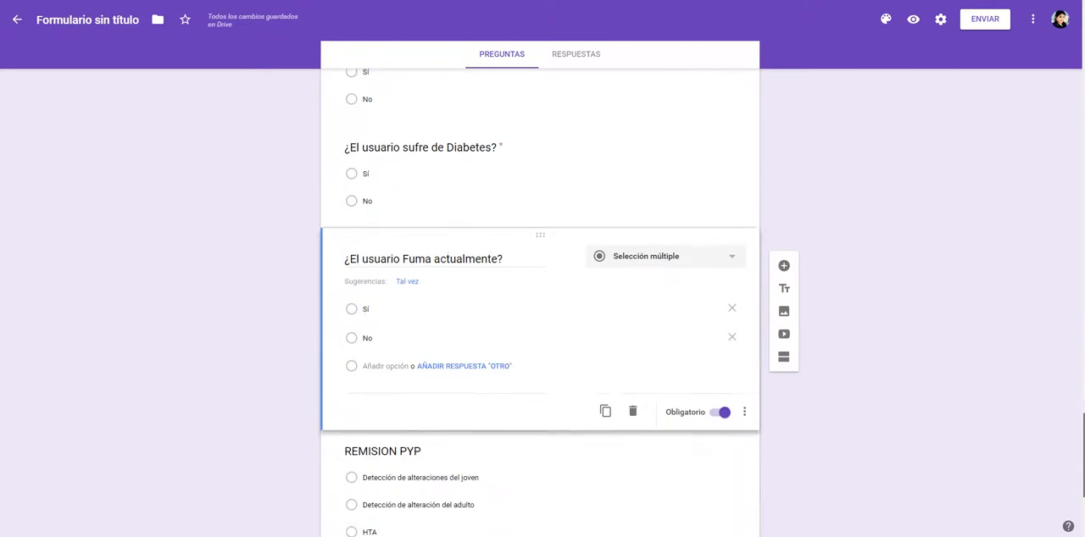
pyautogui.click(746, 339)
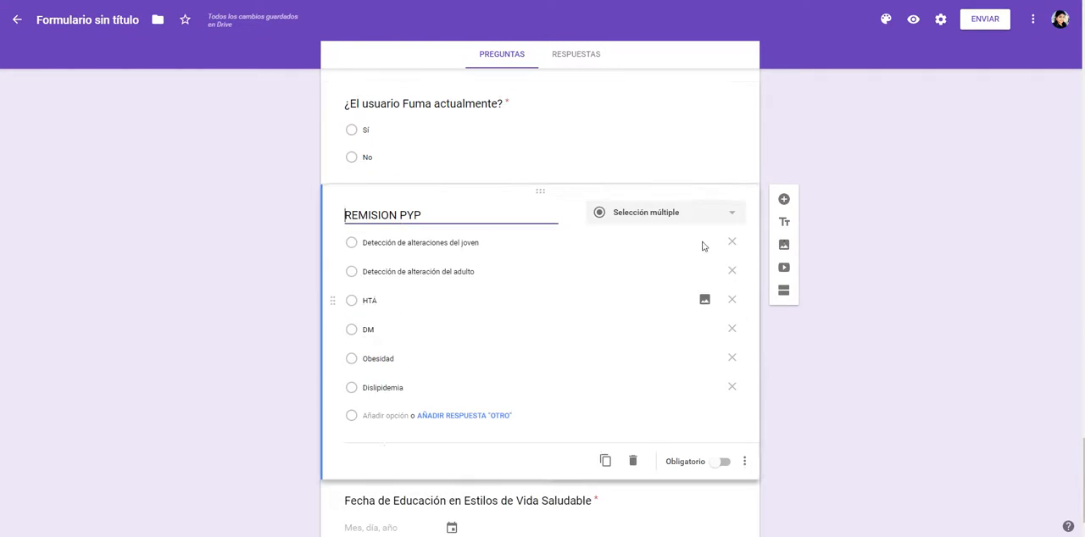
pyautogui.click(678, 148)
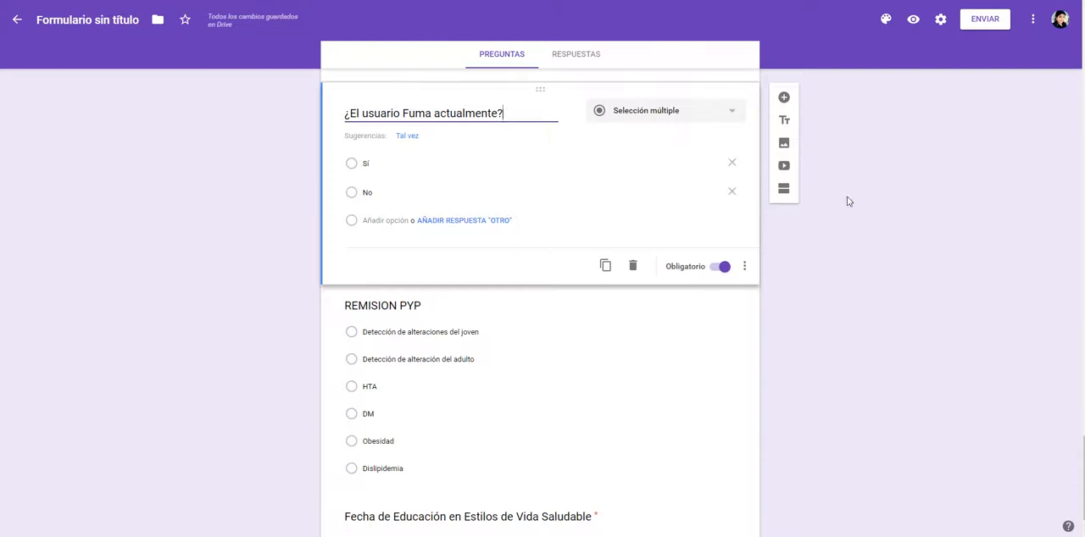
pyautogui.click(784, 190)
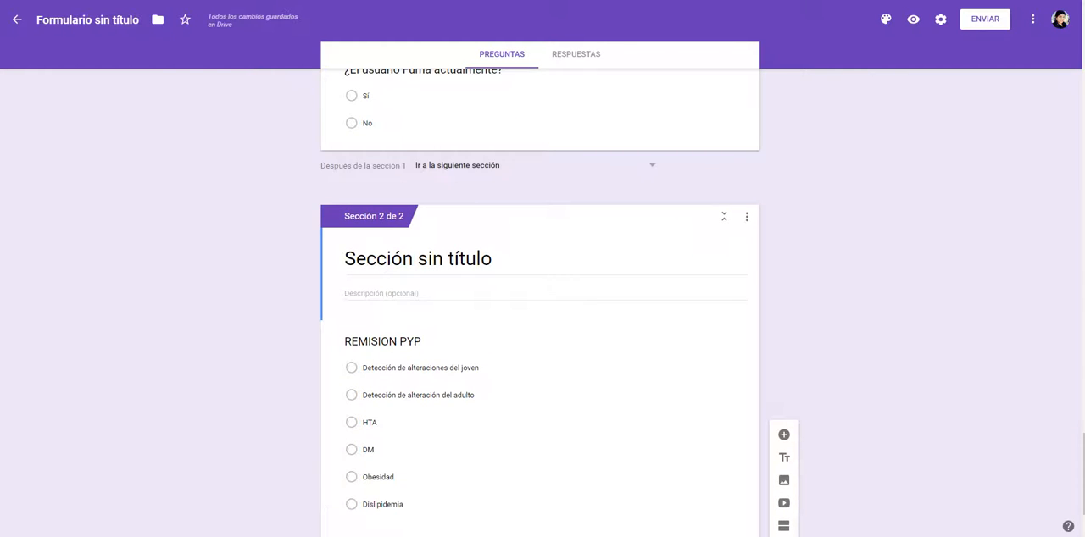
# Step: Title the new section "INTERVENCIÓN AL RIESGO", checking the section headings in the Word mockup
pyautogui.click(213, 519)
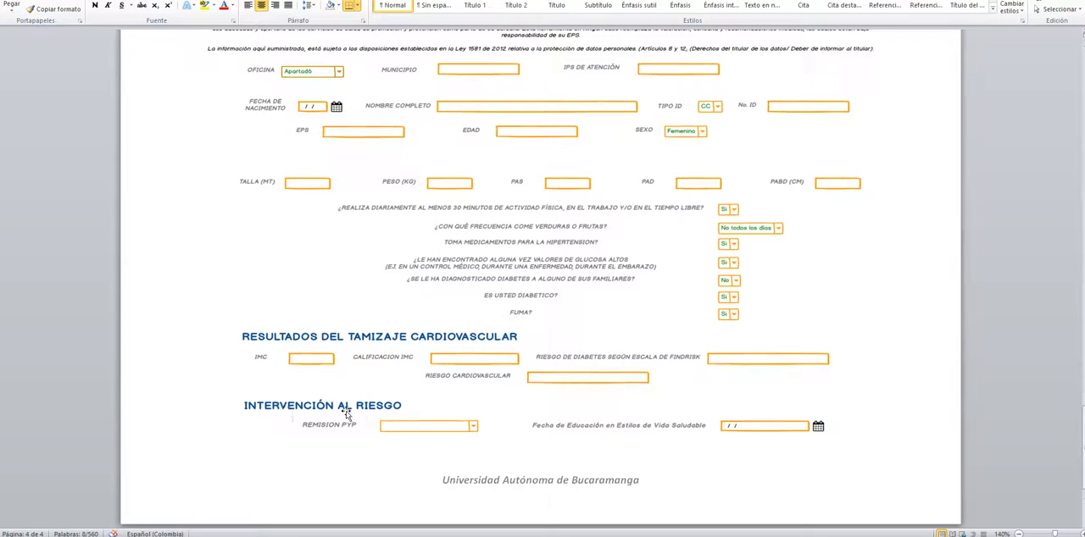
pyautogui.hotkey('alt', 'Tab')
pyautogui.click(459, 260)
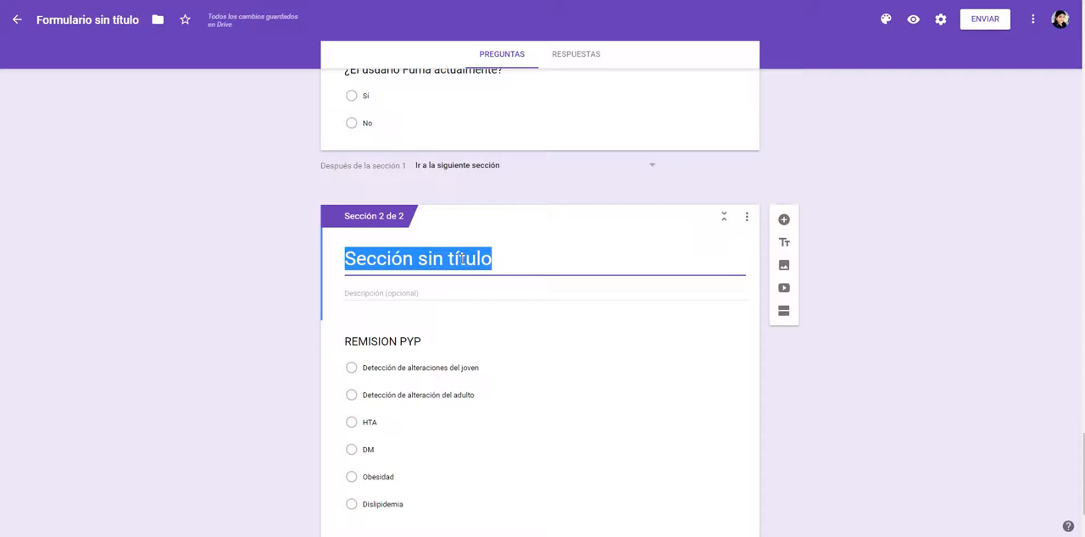
pyautogui.write('INTERVENCIÓN')
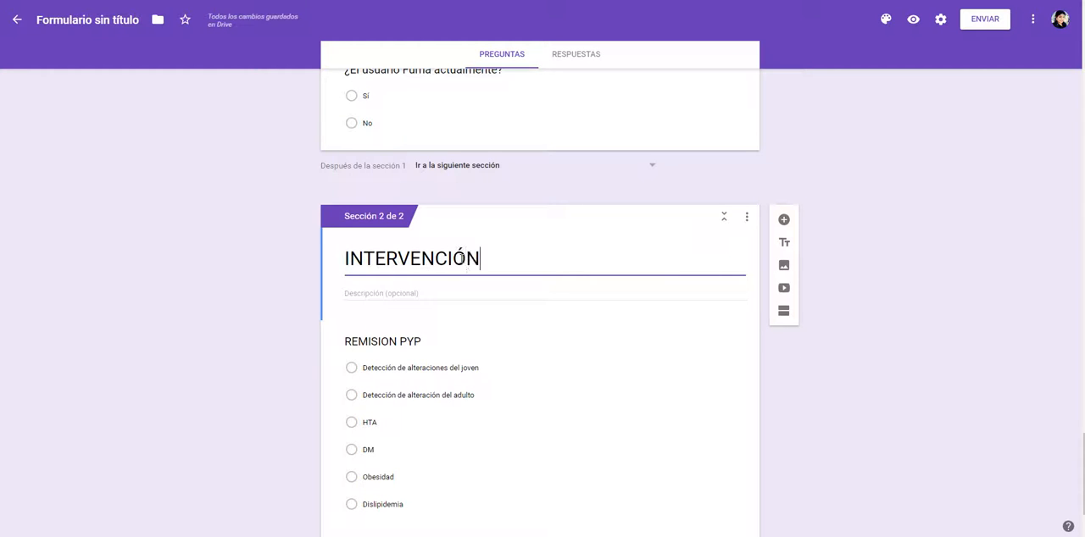
pyautogui.write(' AL RIESGO')
pyautogui.hotkey('alt', 'Tab')
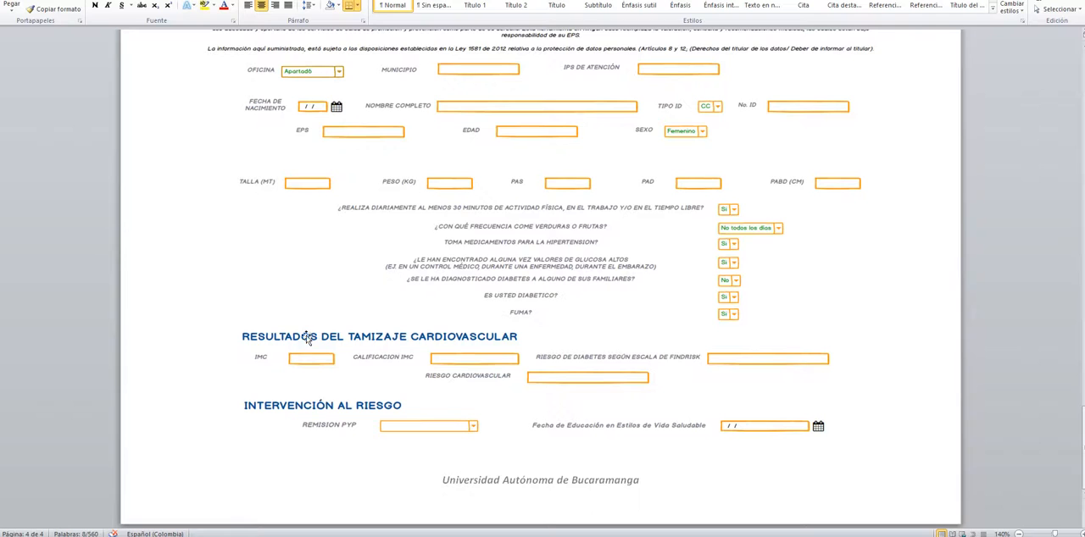
pyautogui.hotkey('alt', 'Tab')
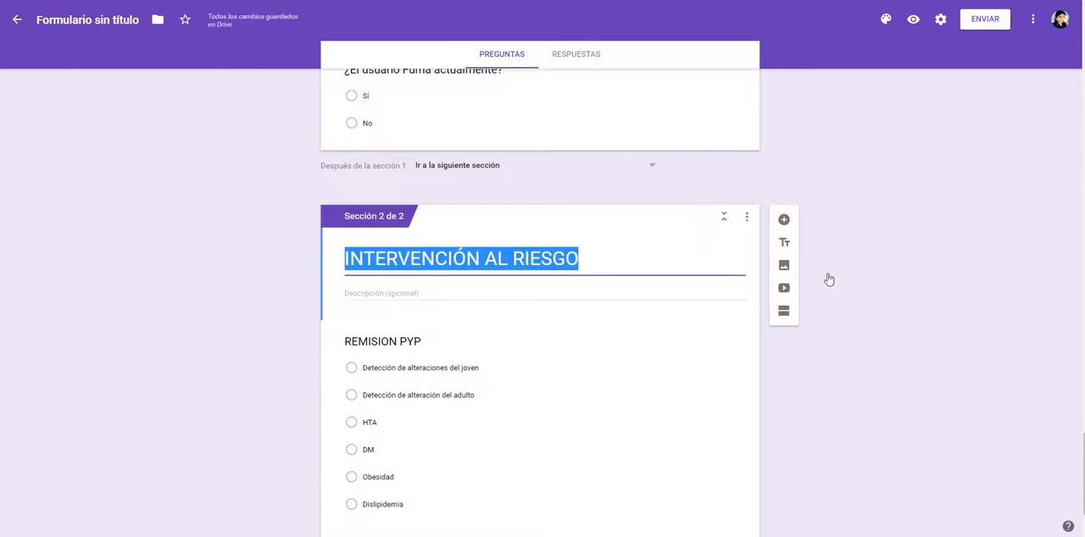
# Step: Preview the form as respondents see it and look through its questions from the title downwards
pyautogui.scroll(-2, 888, 377)
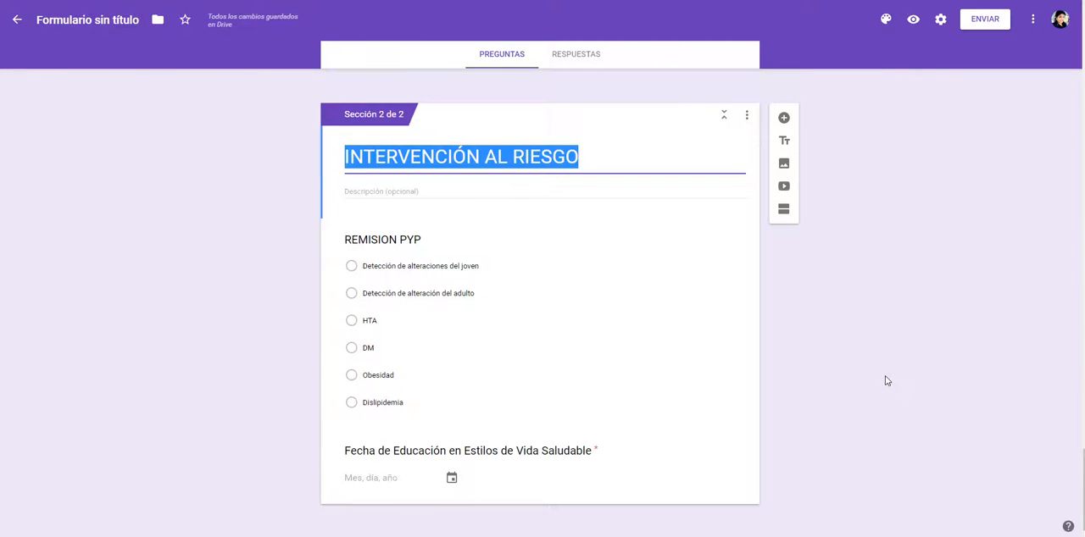
pyautogui.click(220, 536)
pyautogui.click(621, 320)
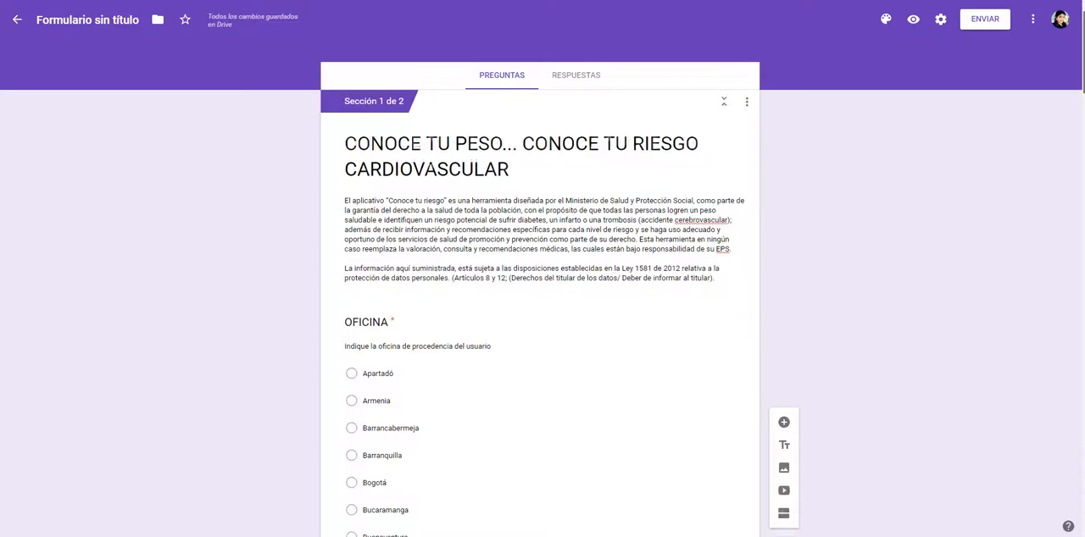
pyautogui.click(912, 22)
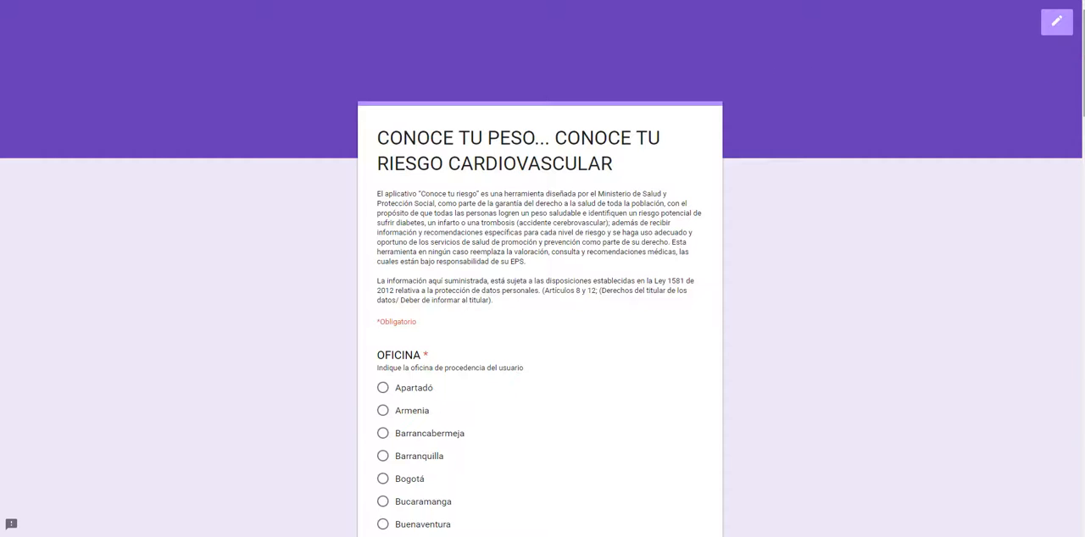
pyautogui.moveTo(1083, 49); pyautogui.dragTo(1083, 309)
pyautogui.scroll(-3, 1048, 348)
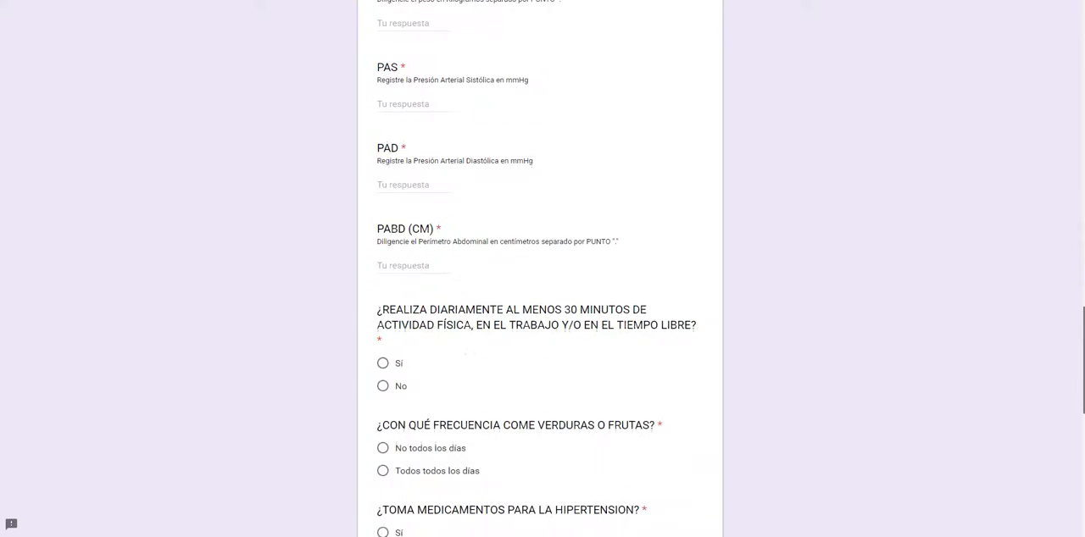
# Step: Try to advance to the next section of the form preview without answering, and check how the required questions are marked
pyautogui.scroll(-6, 542, 269)
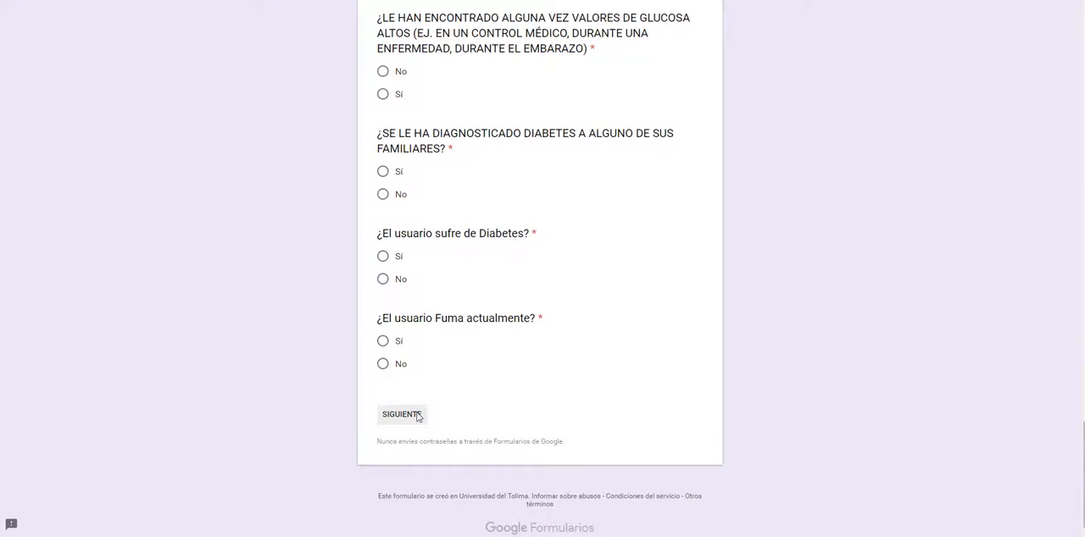
pyautogui.click(417, 416)
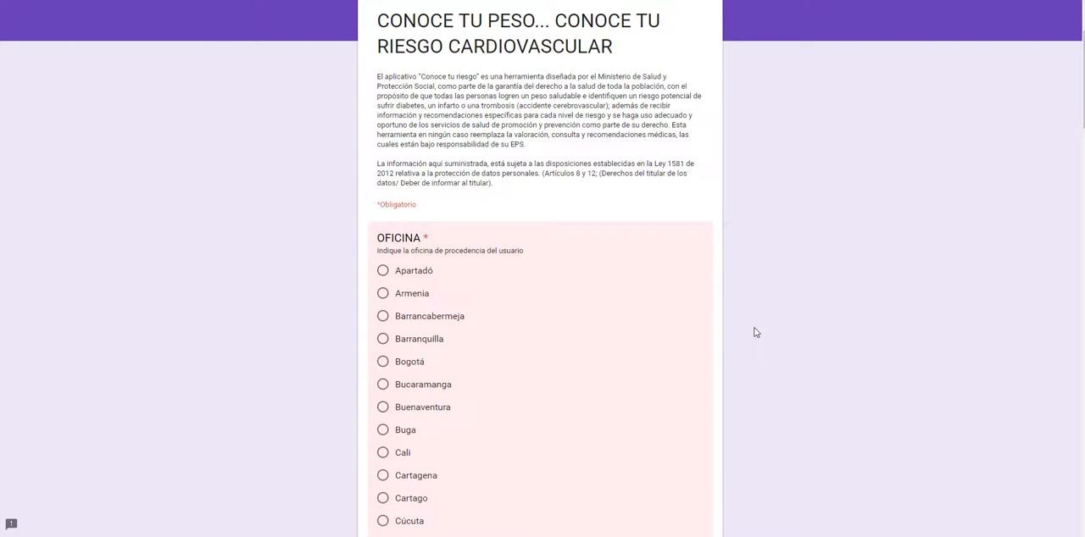
pyautogui.scroll(-3, 754, 332)
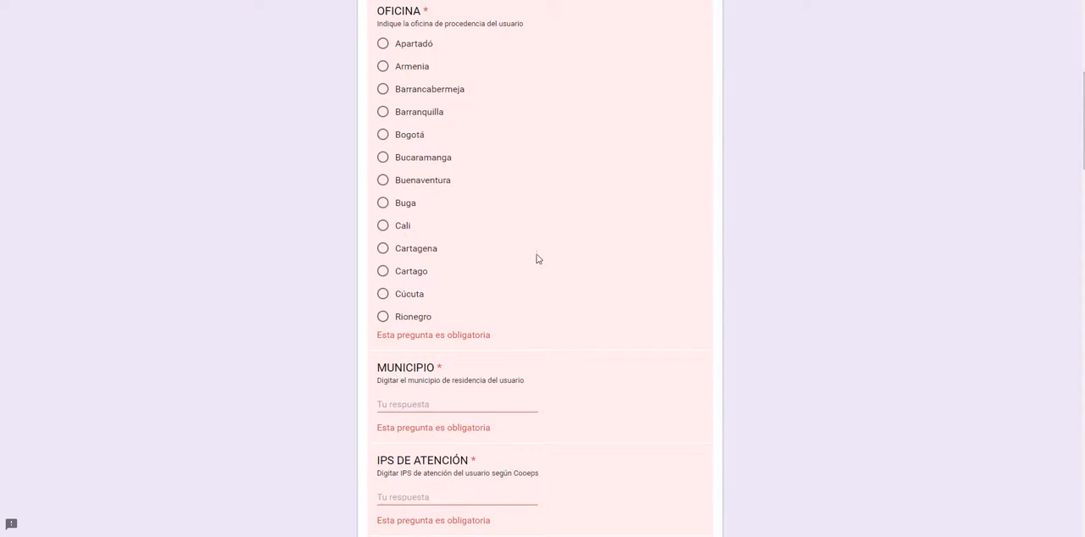
pyautogui.scroll(5, 536, 258)
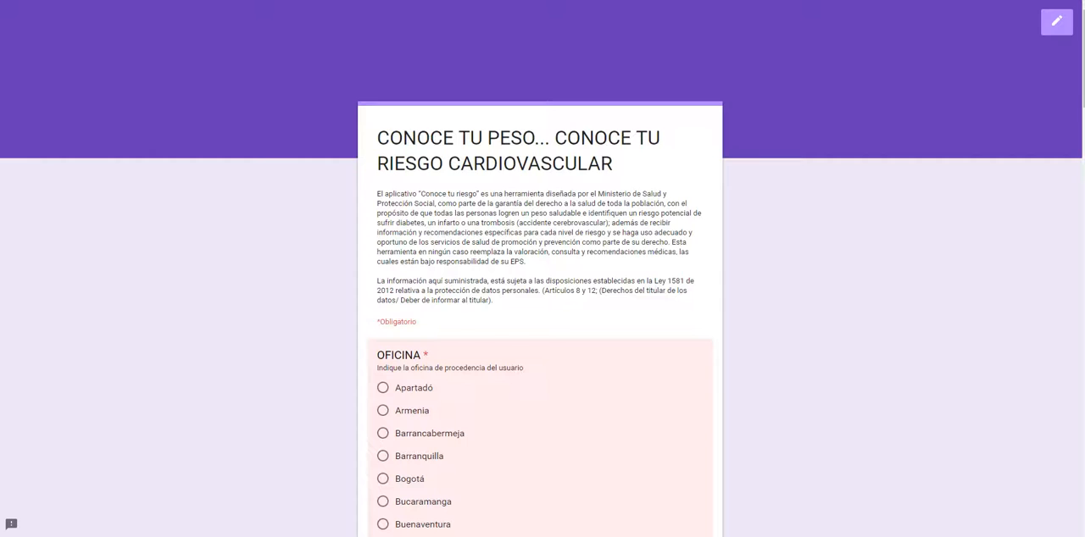
# Step: Return to the form editor and change the form's theme colour from the palette to light blue
pyautogui.click(242, 2)
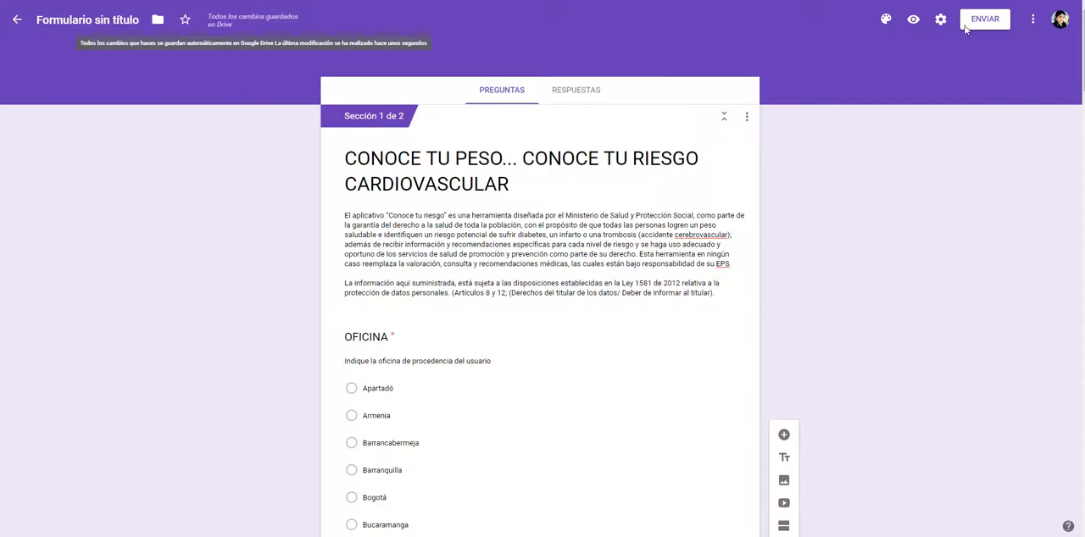
pyautogui.click(886, 19)
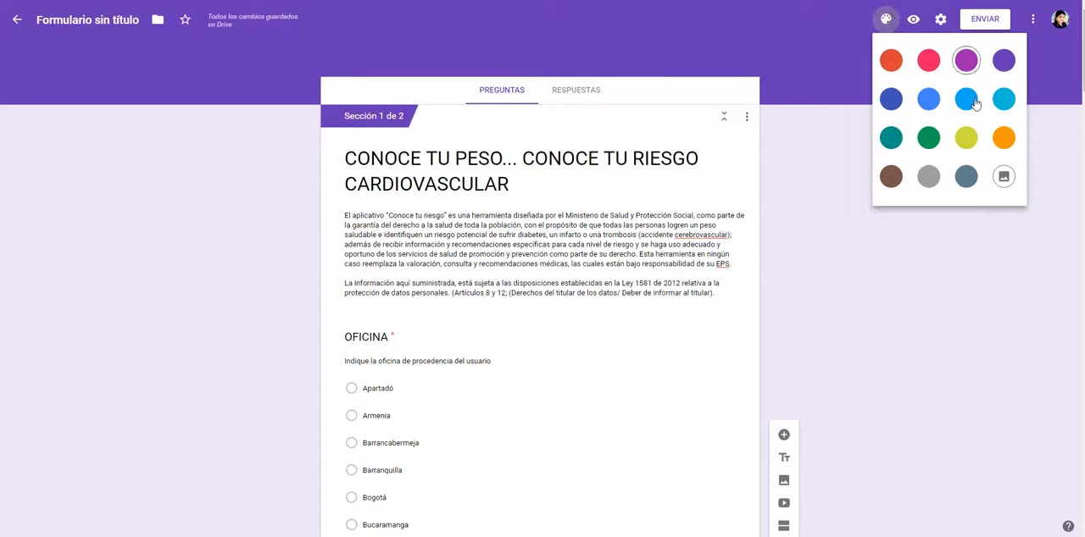
pyautogui.click(971, 103)
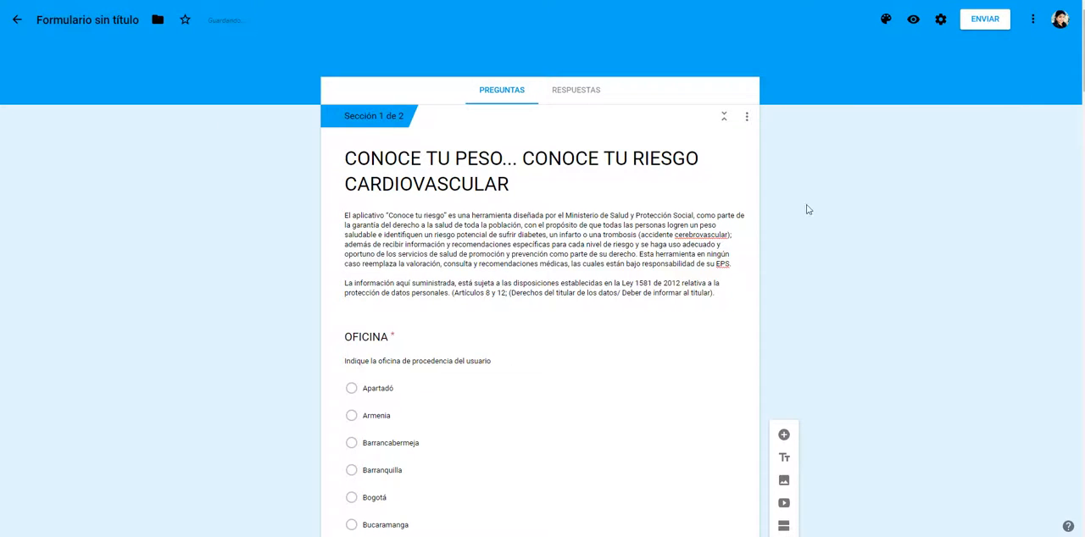
# Step: Collapse and expand section 1 of the form, and look at its section options
pyautogui.click(723, 117)
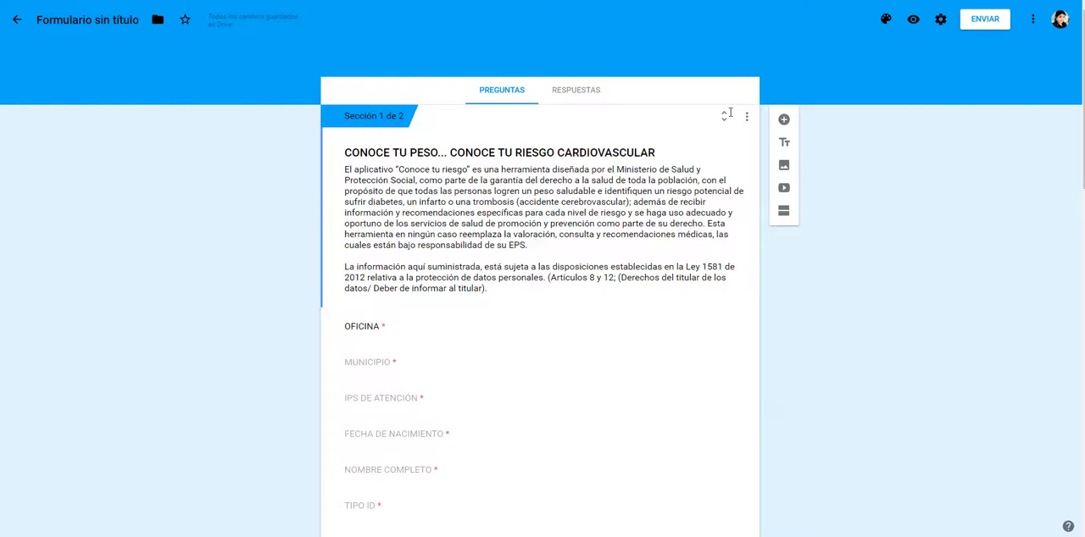
pyautogui.click(725, 117)
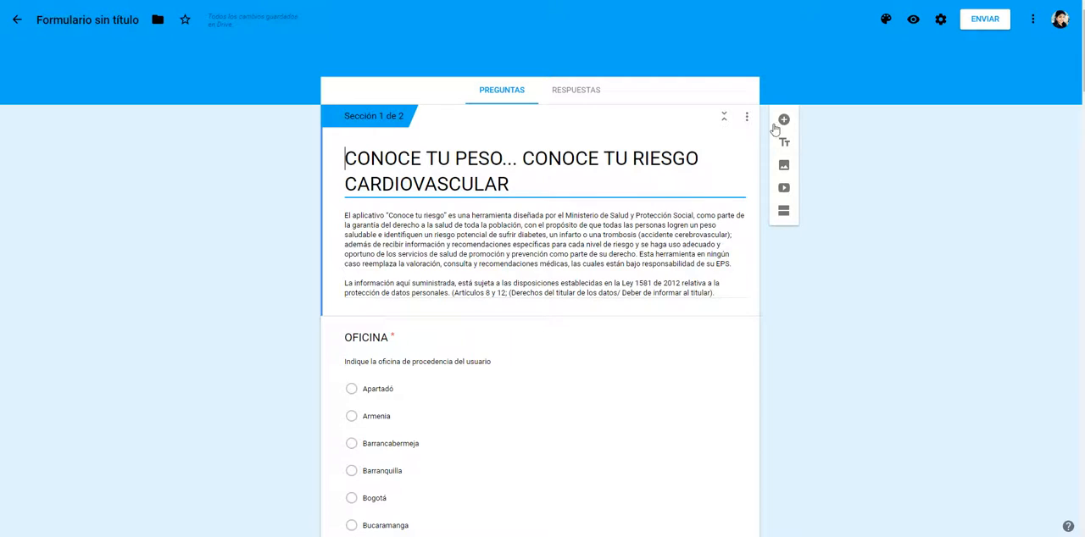
pyautogui.click(748, 117)
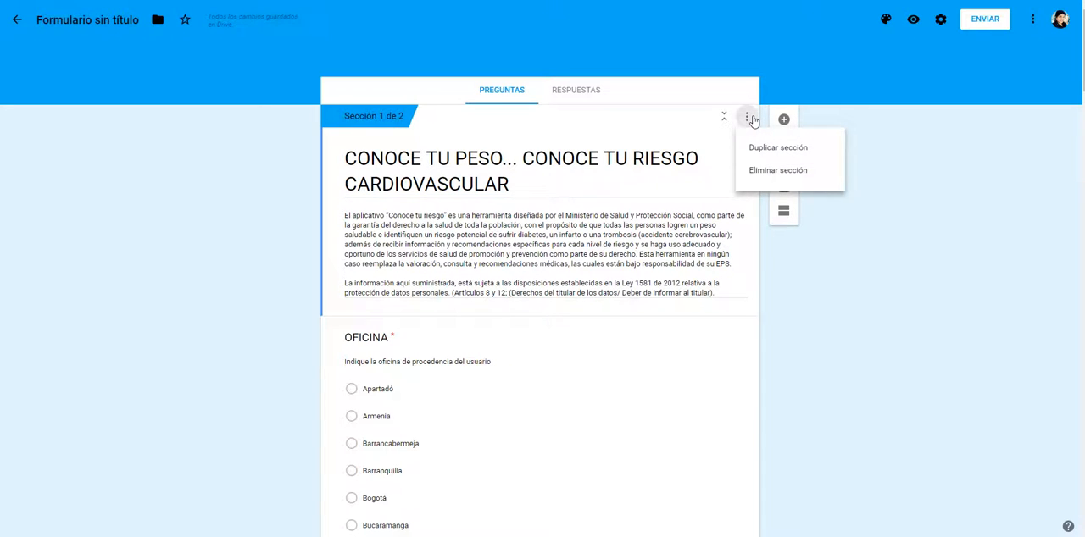
pyautogui.press('Escape')
# Step: Look over both sections of the form and name the form file "CONOCE TU PESO... CONOCE TU RIESGO CARDIOVASCULAR"
pyautogui.scroll(-10, 542, 339)
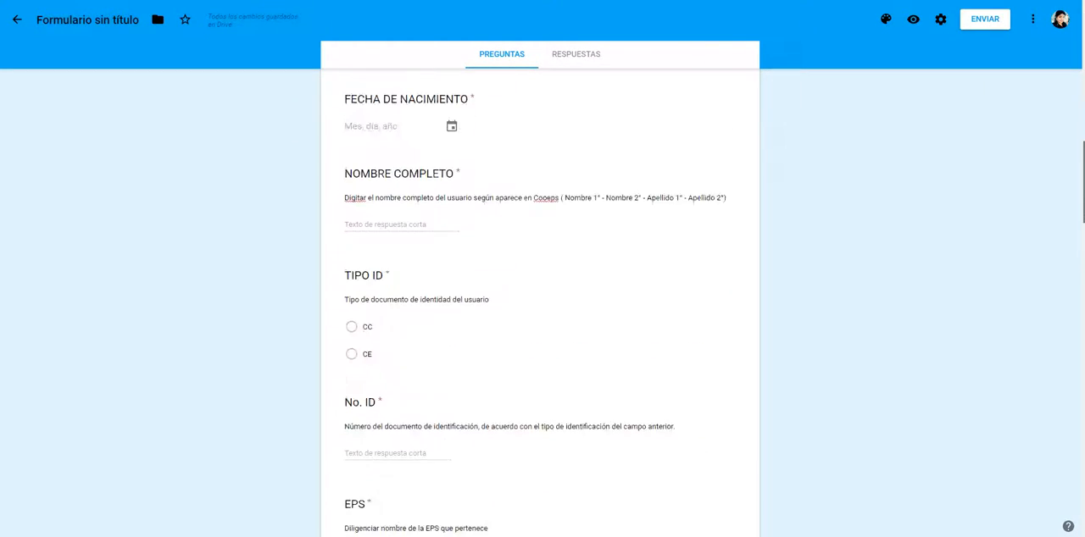
pyautogui.scroll(-15, 542, 339)
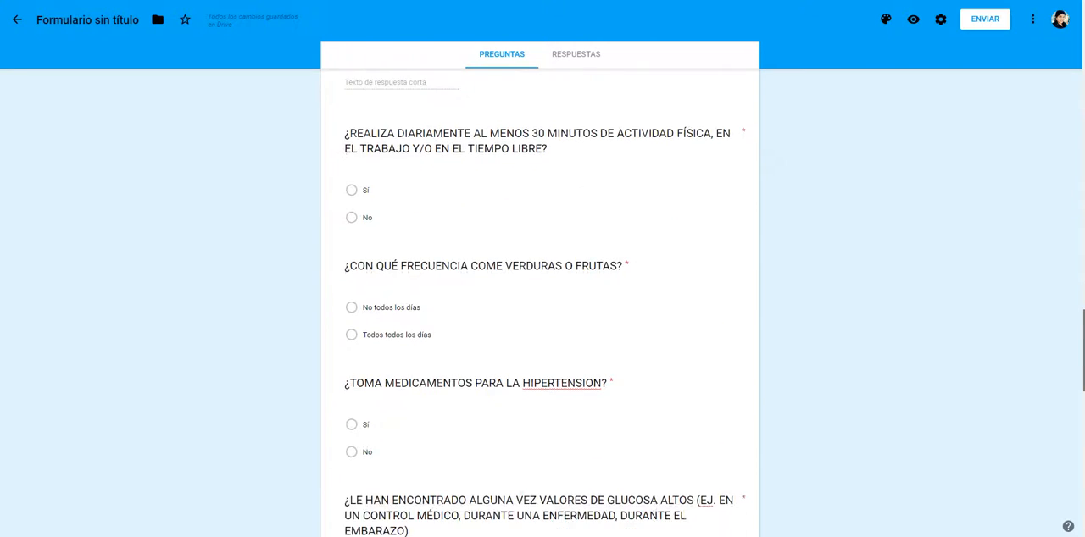
pyautogui.scroll(-8, 542, 339)
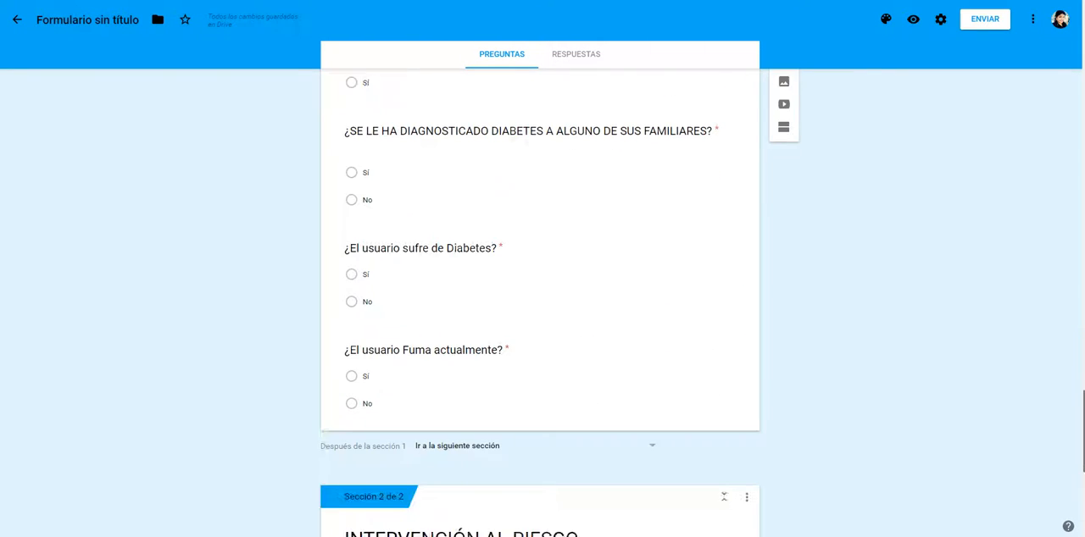
pyautogui.scroll(-5, 543, 339)
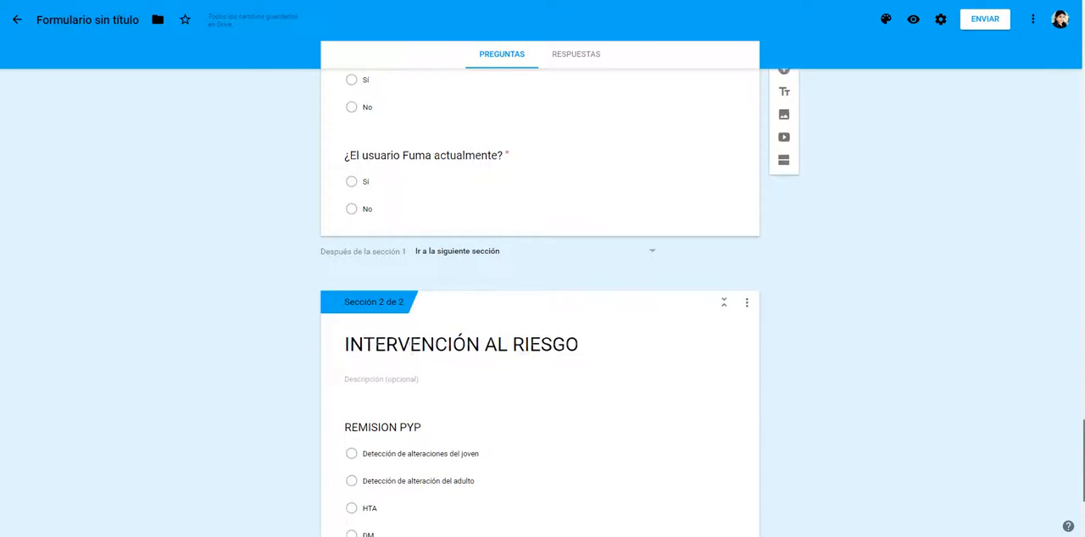
pyautogui.scroll(-3, 1049, 505)
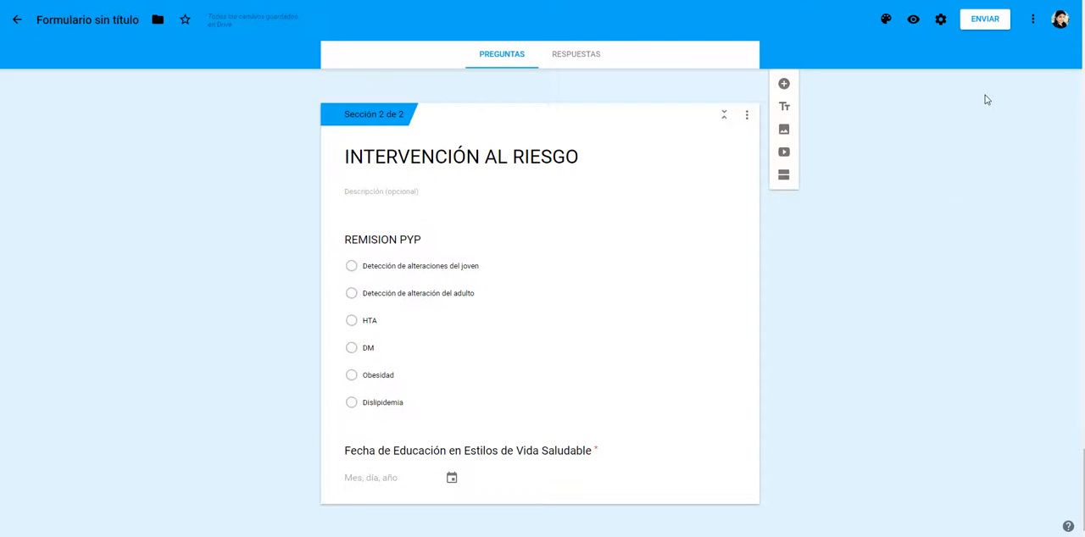
pyautogui.click(79, 24)
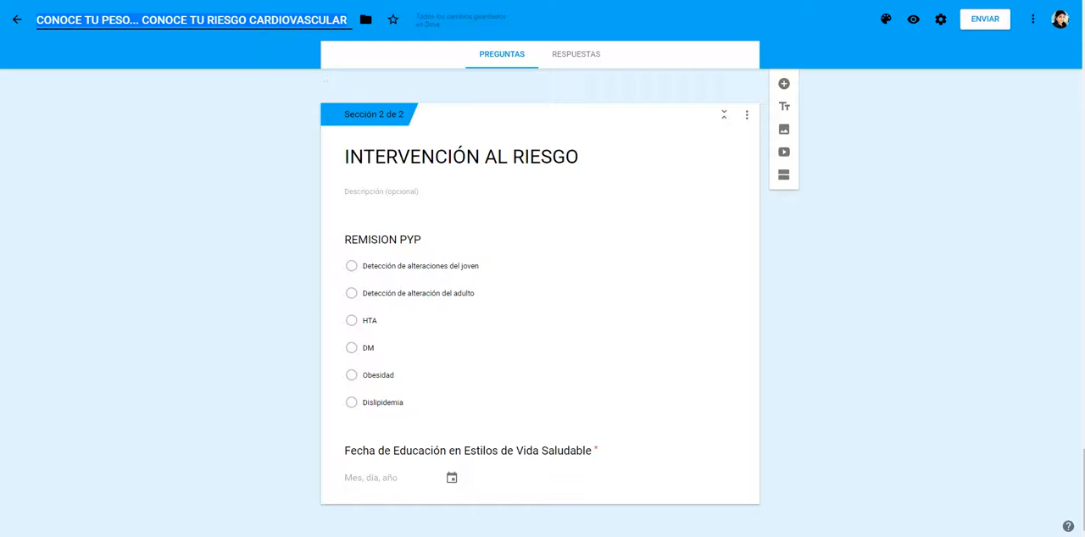
pyautogui.click(187, 56)
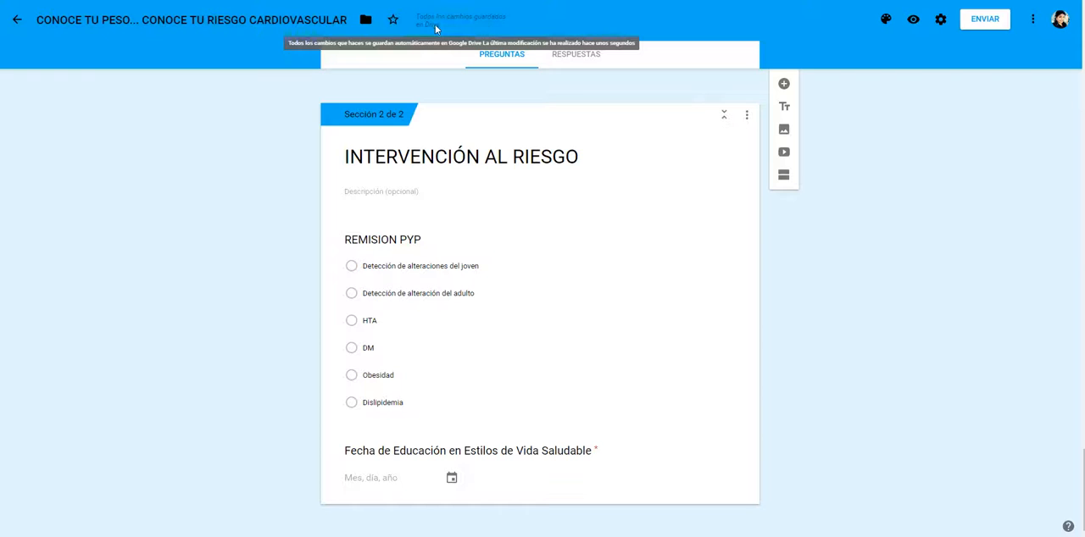
# Step: Shorten the form's sharing link and copy it to the clipboard, leaving the send settings closed
pyautogui.click(987, 22)
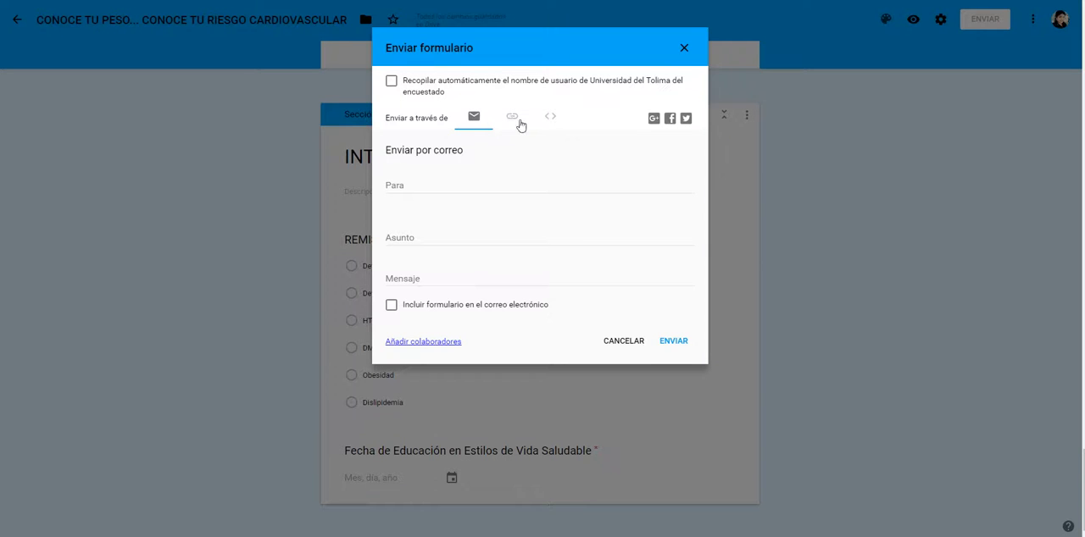
pyautogui.click(518, 123)
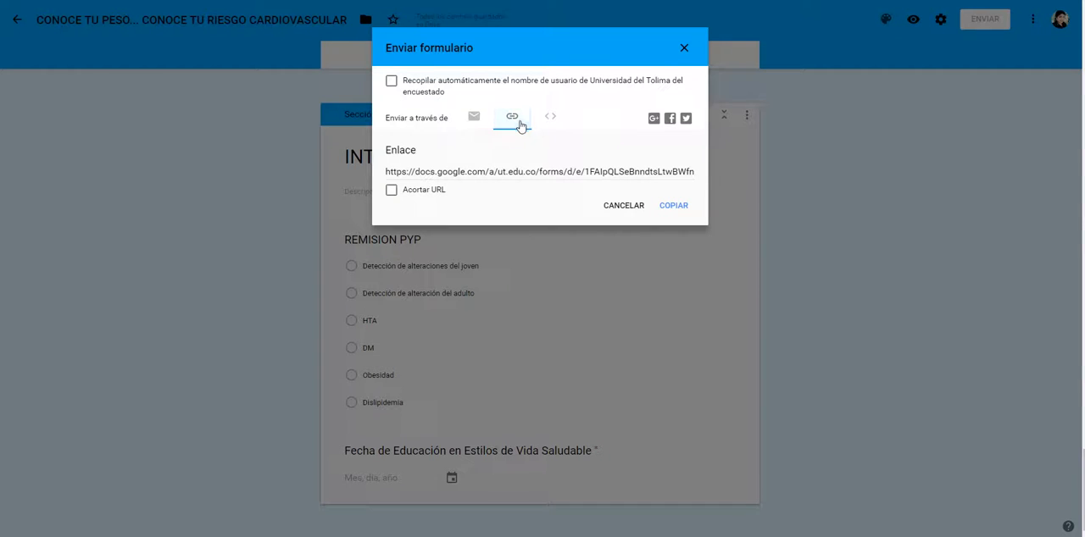
pyautogui.click(417, 191)
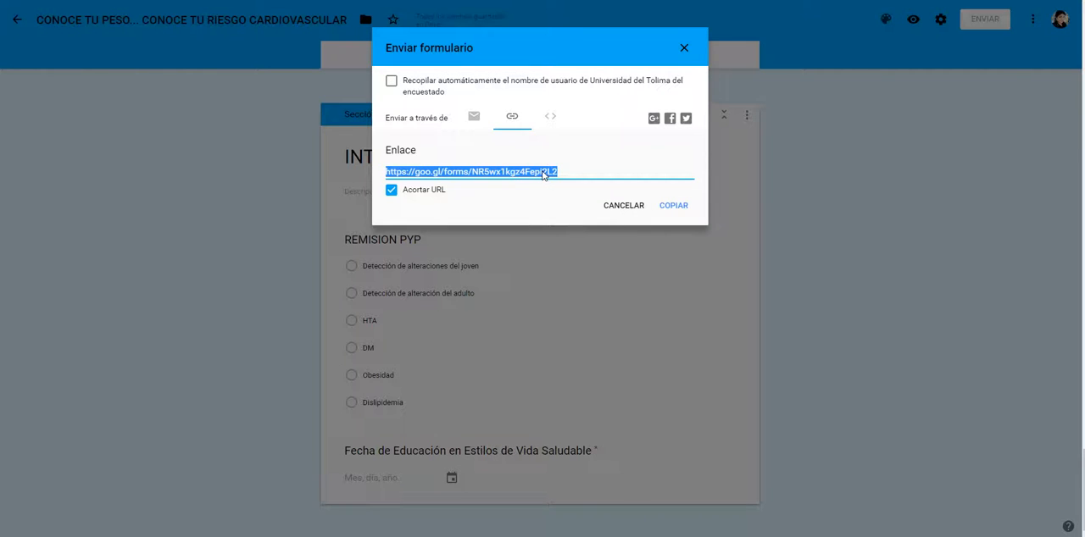
pyautogui.click(678, 207)
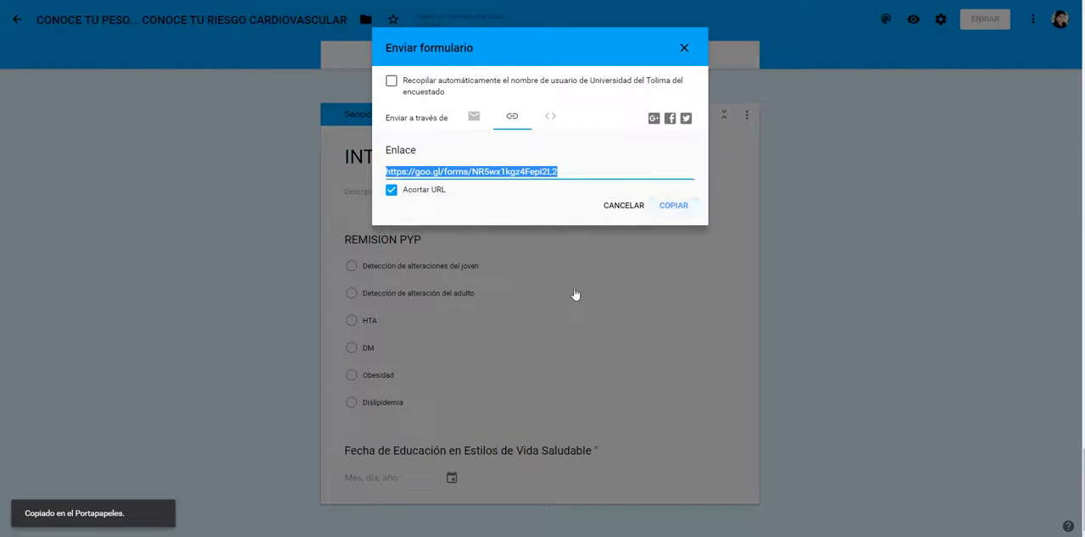
pyautogui.click(684, 51)
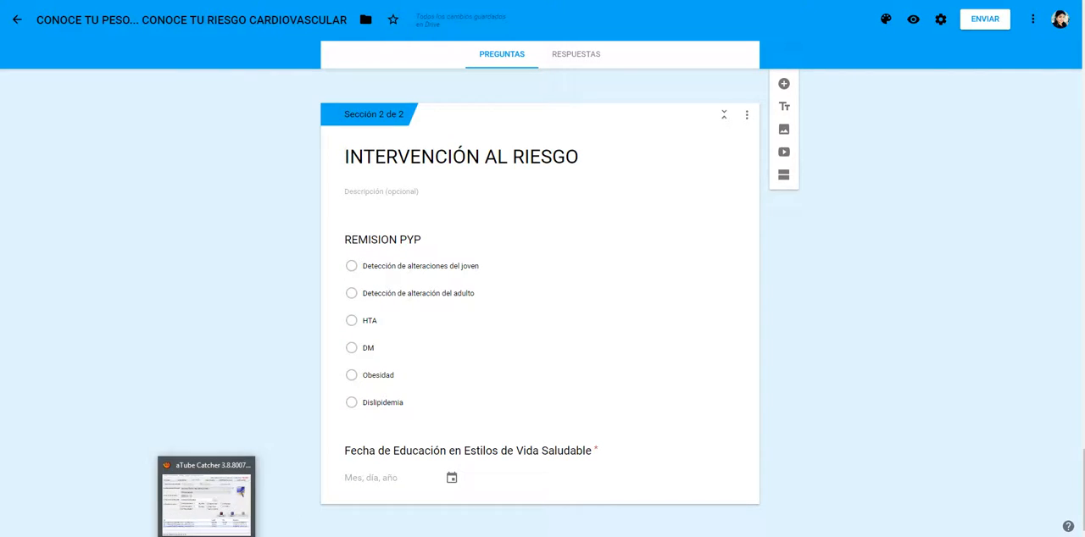
pyautogui.click(187, 526)
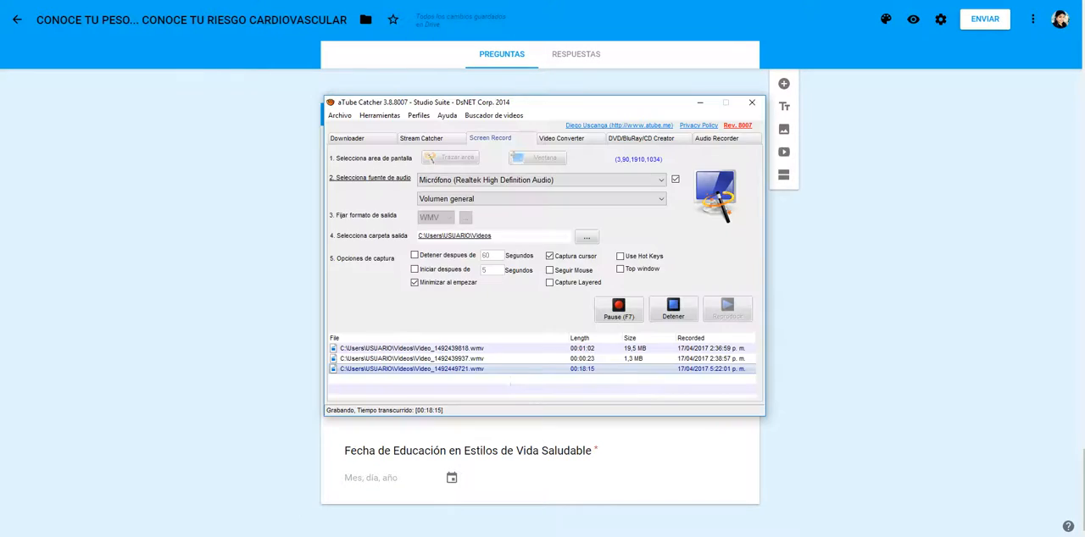
pyautogui.click(214, 284)
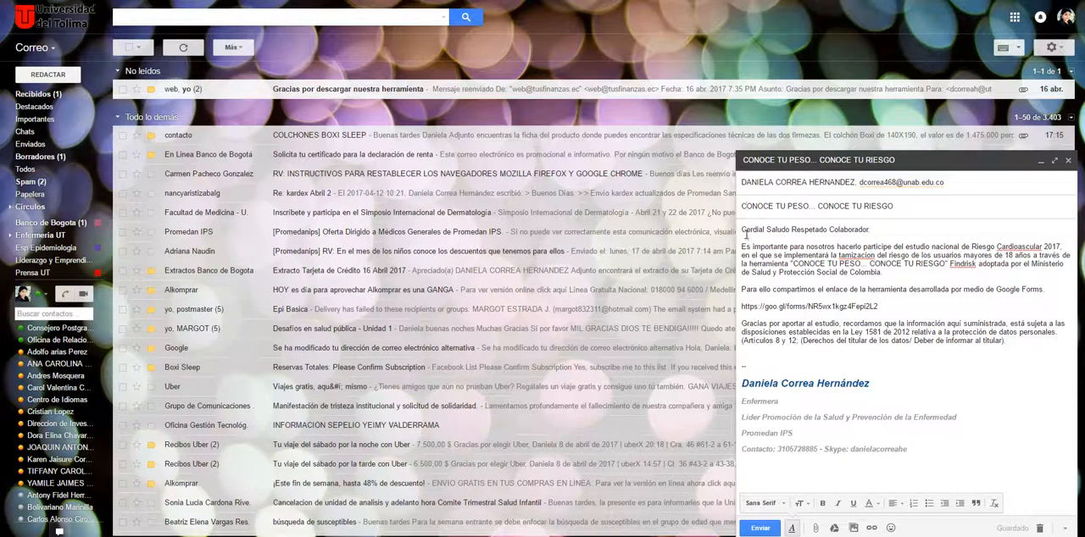
# Step: Read through the invitation draft in Gmail and correct "Cardioascular" to "Cardiovascular" in its first paragraph
pyautogui.moveTo(780, 265); pyautogui.dragTo(854, 306)
pyautogui.click(927, 340)
pyautogui.moveTo(869, 231); pyautogui.dragTo(871, 247)
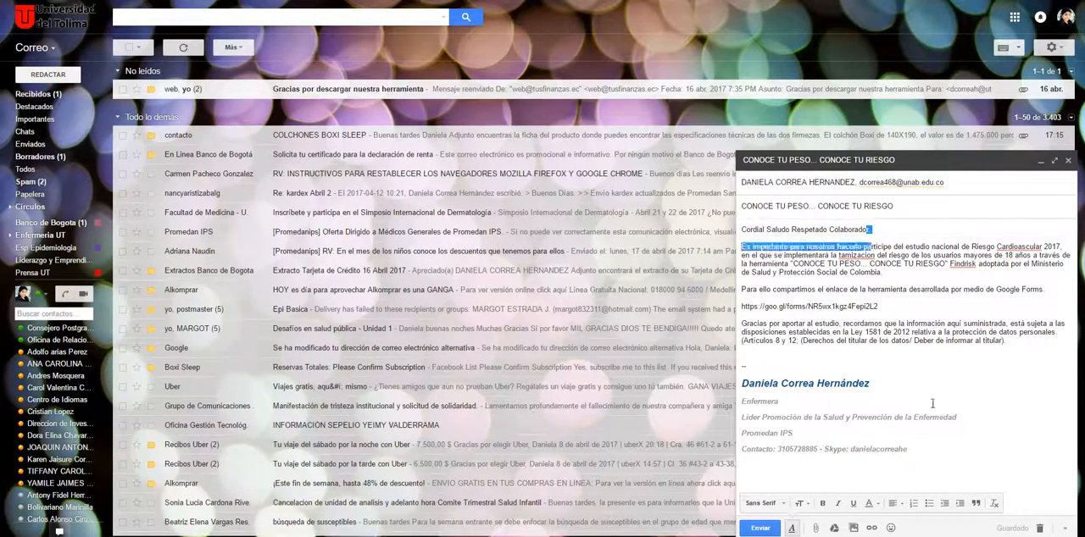
pyautogui.click(933, 308)
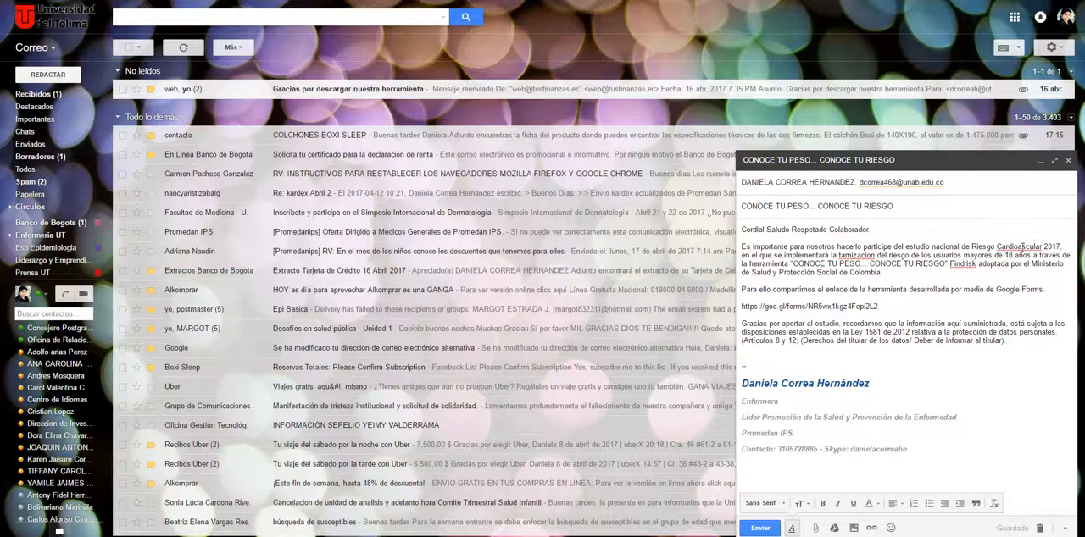
pyautogui.click(1018, 248)
pyautogui.write('va')
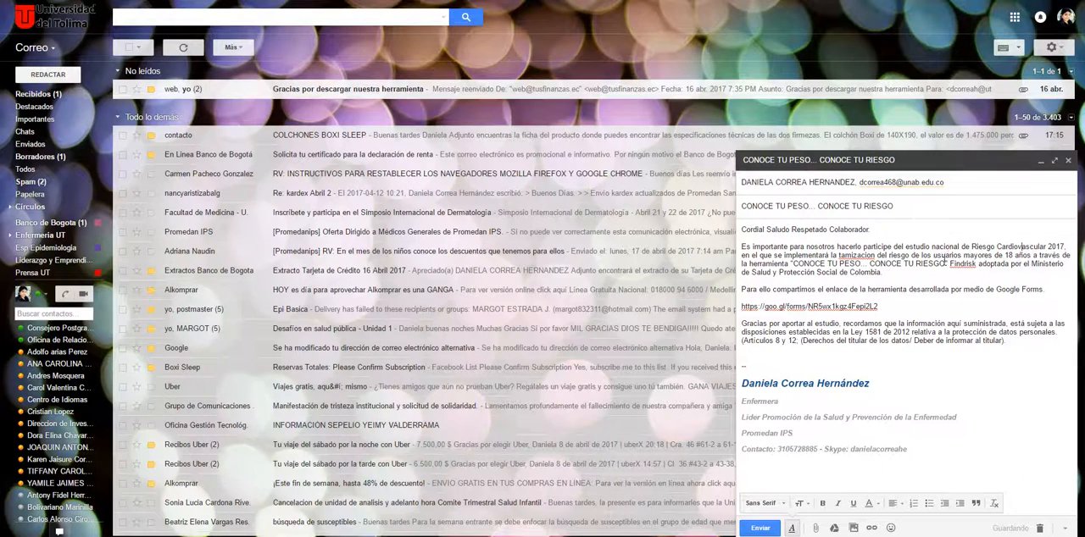
# Step: Colour the form link in the email body blue and send the invitation
pyautogui.moveTo(899, 309); pyautogui.dragTo(739, 307)
pyautogui.click(870, 504)
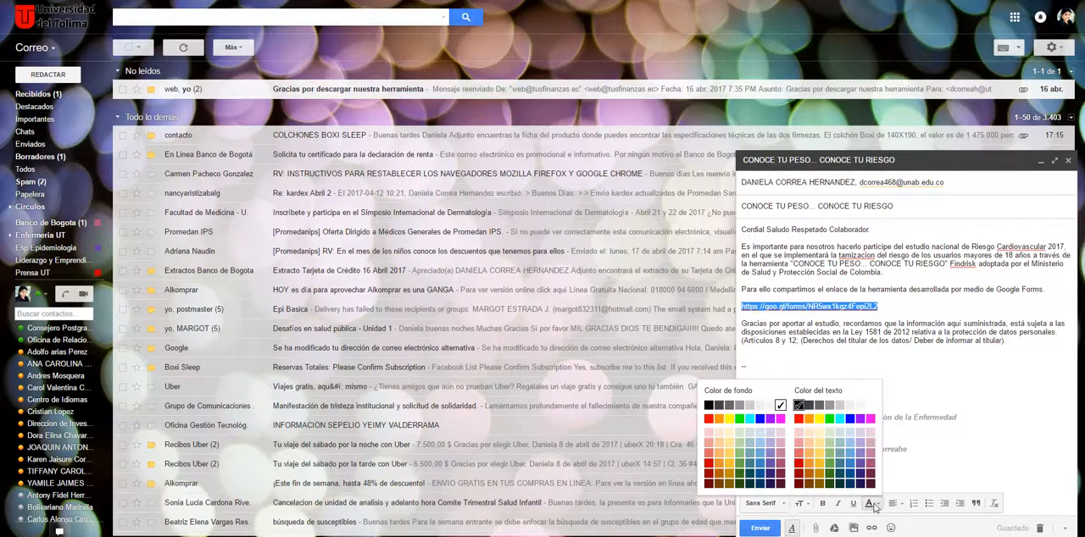
pyautogui.click(841, 433)
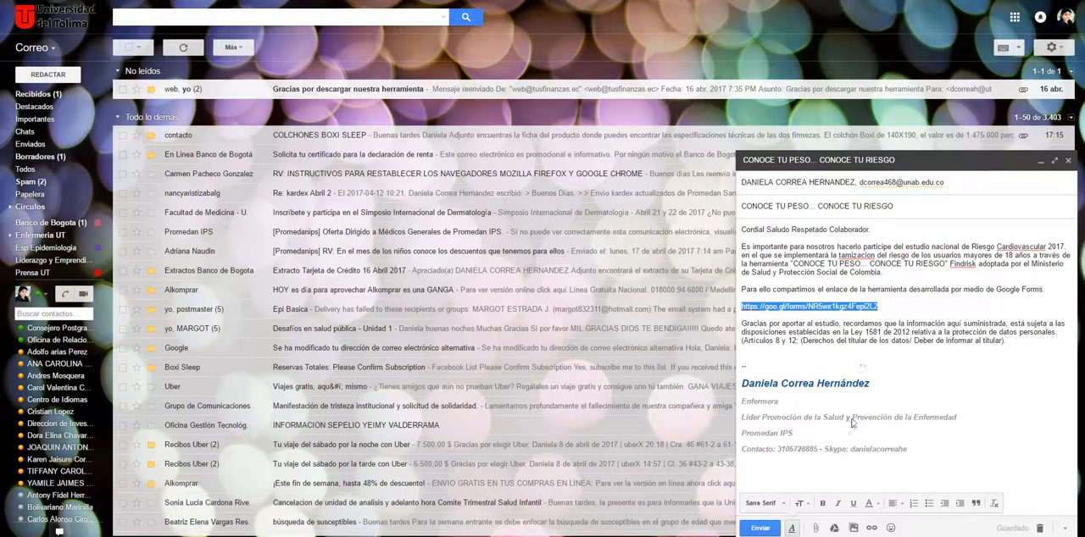
pyautogui.click(867, 351)
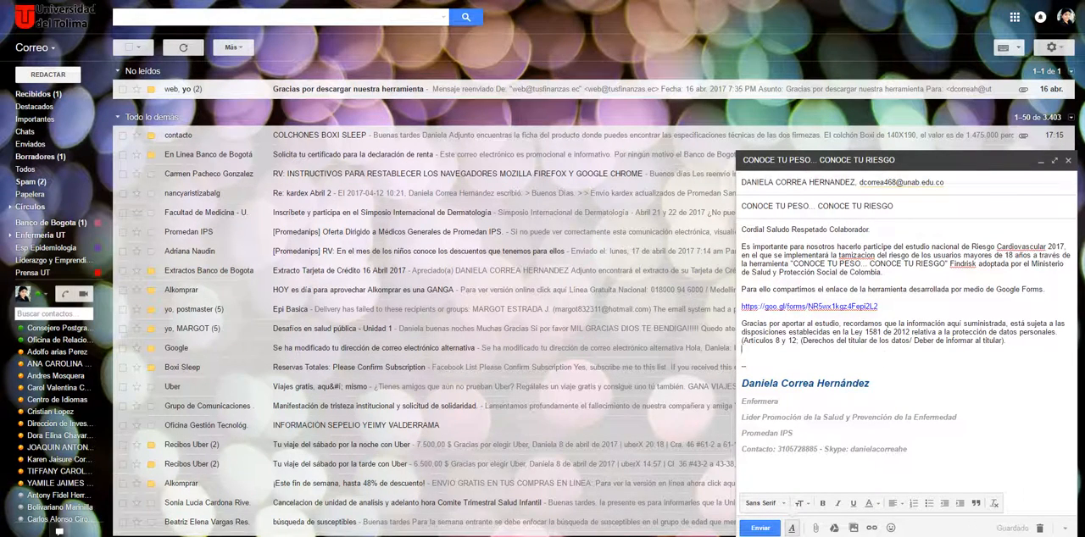
pyautogui.click(761, 528)
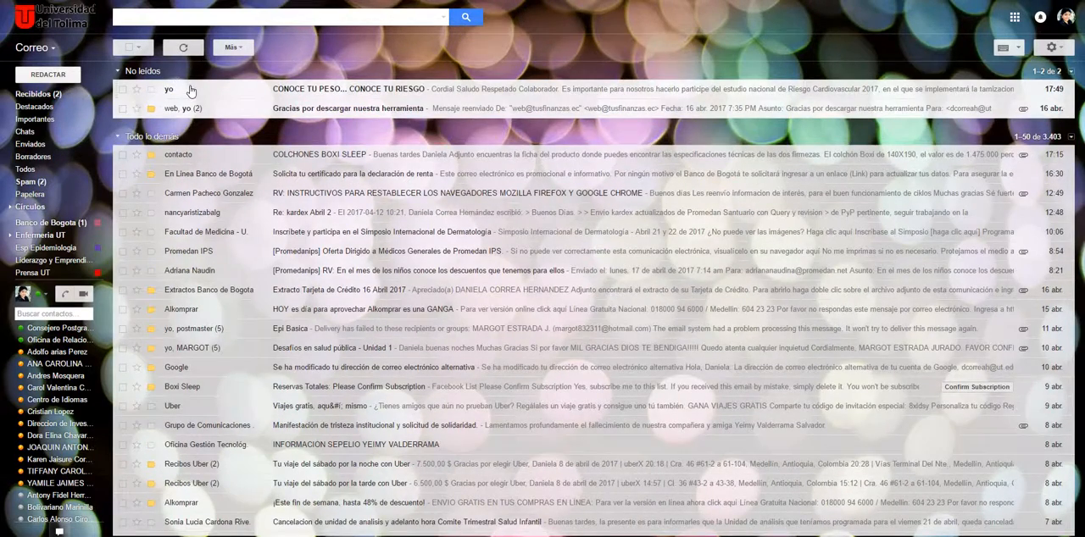
# Step: Open the received invitation in the inbox, follow its form link and look through the survey's first questions
pyautogui.click(191, 91)
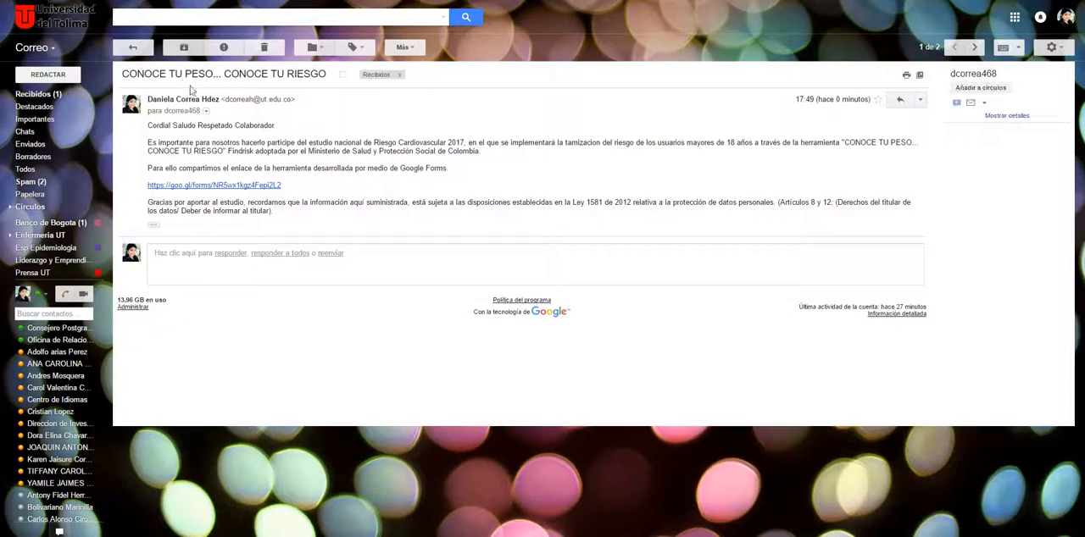
pyautogui.click(190, 185)
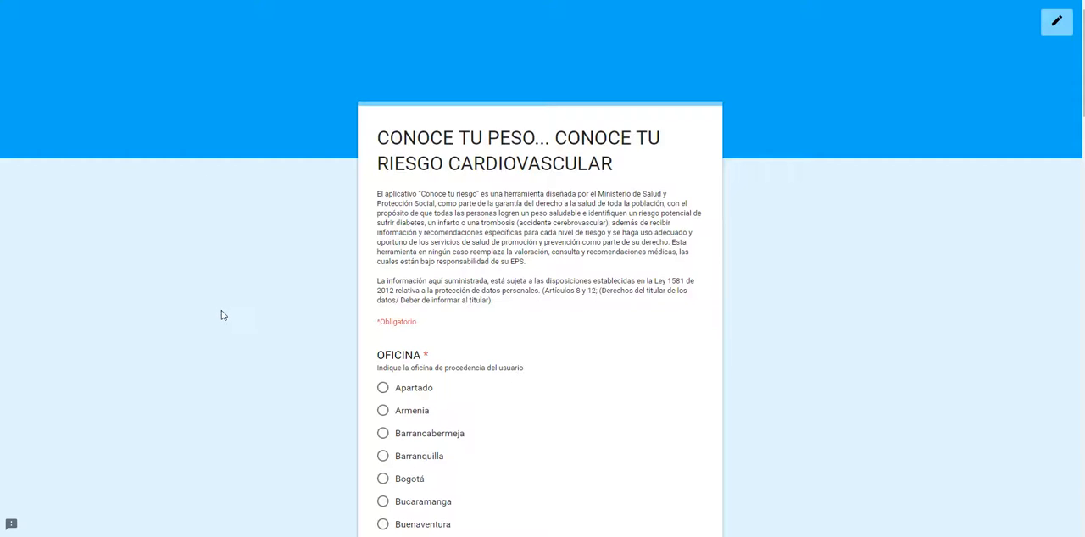
pyautogui.scroll(-2, 224, 333)
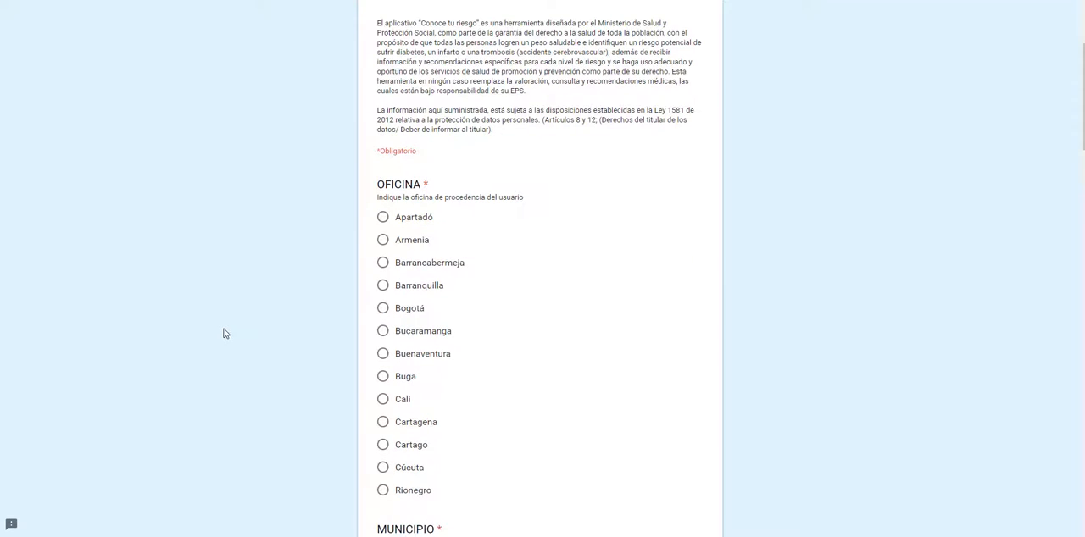
pyautogui.scroll(-1, 242, 351)
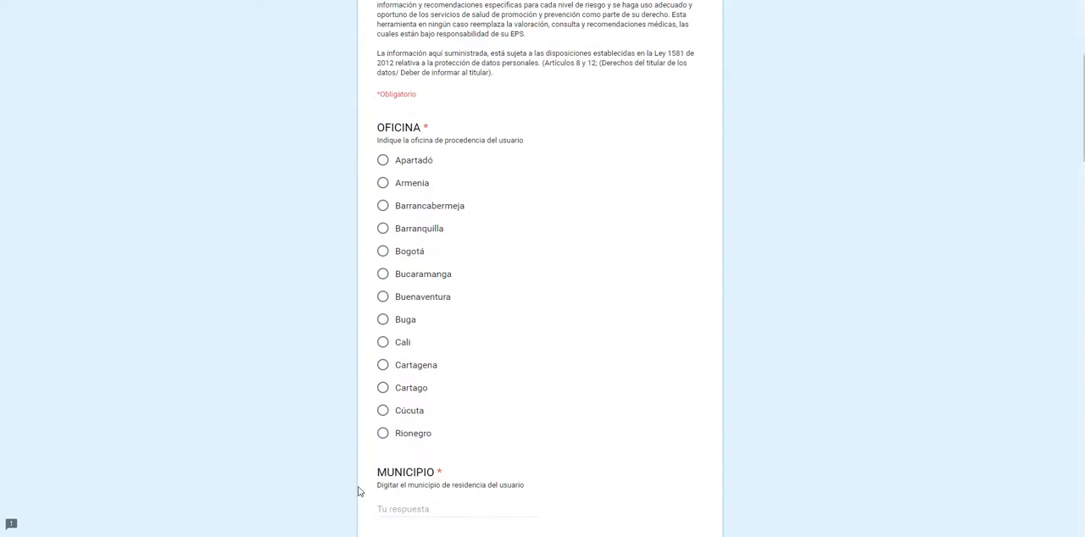
# Step: Answer the office question with Rionegro, the municipality with El Santuario and the care IPS with Promedan Santuario
pyautogui.click(383, 434)
pyautogui.scroll(-1, 314, 457)
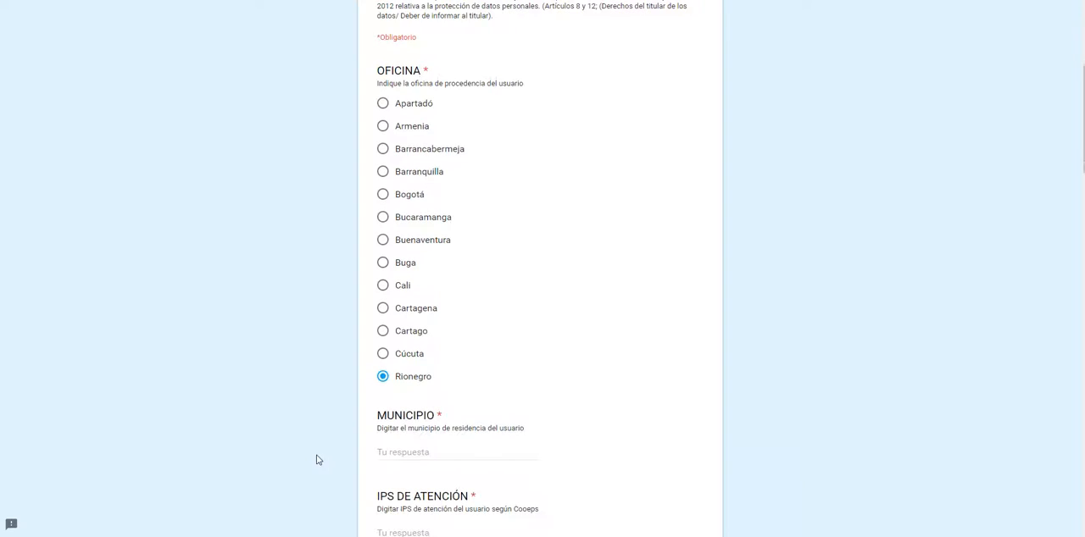
pyautogui.click(397, 454)
pyautogui.write('El Santuario')
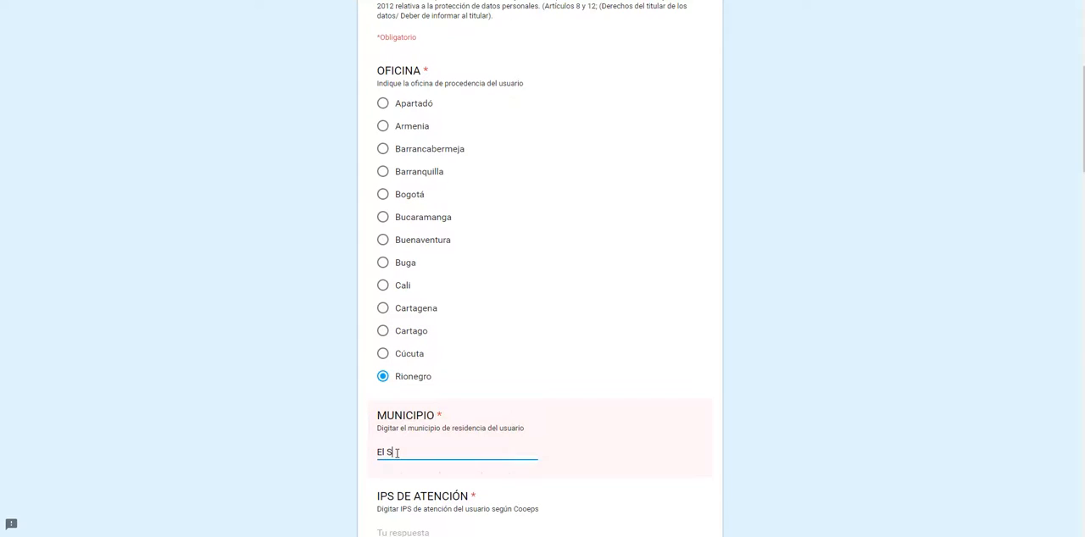
pyautogui.scroll(-2, 393, 454)
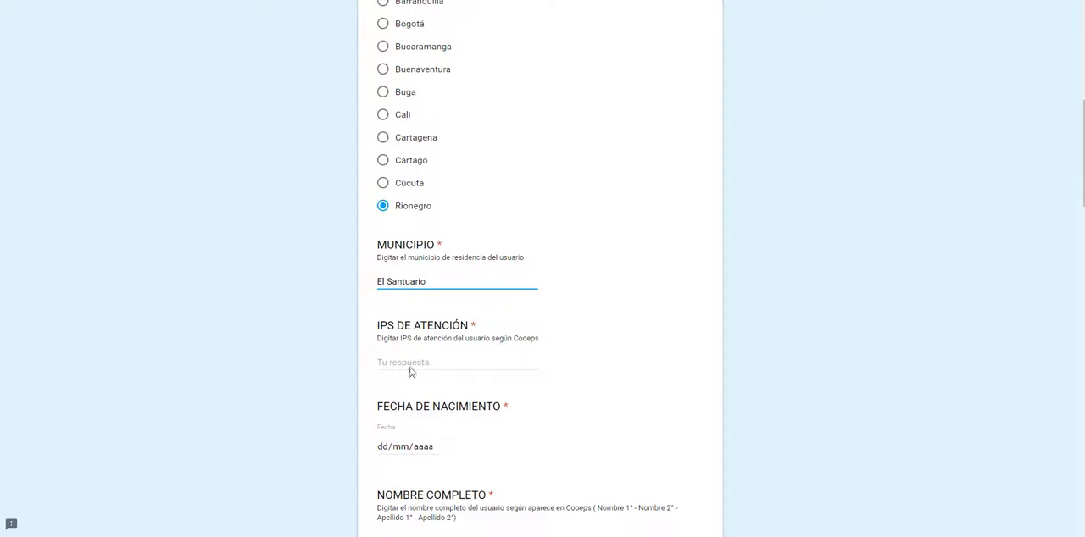
pyautogui.click(397, 364)
pyautogui.write('Promedan Santuario')
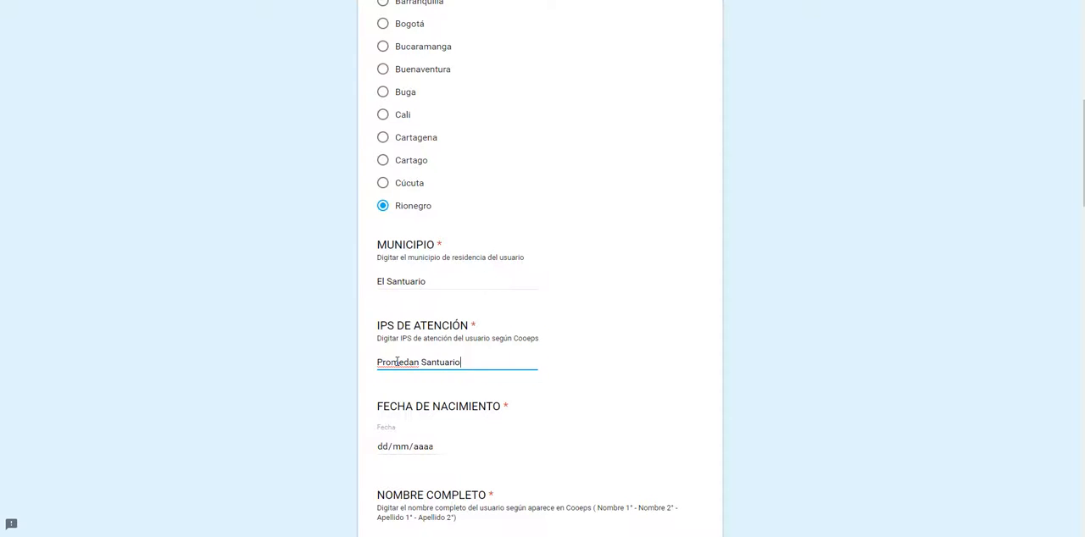
# Step: Enter the respondent's date of birth in the survey
pyautogui.click(383, 451)
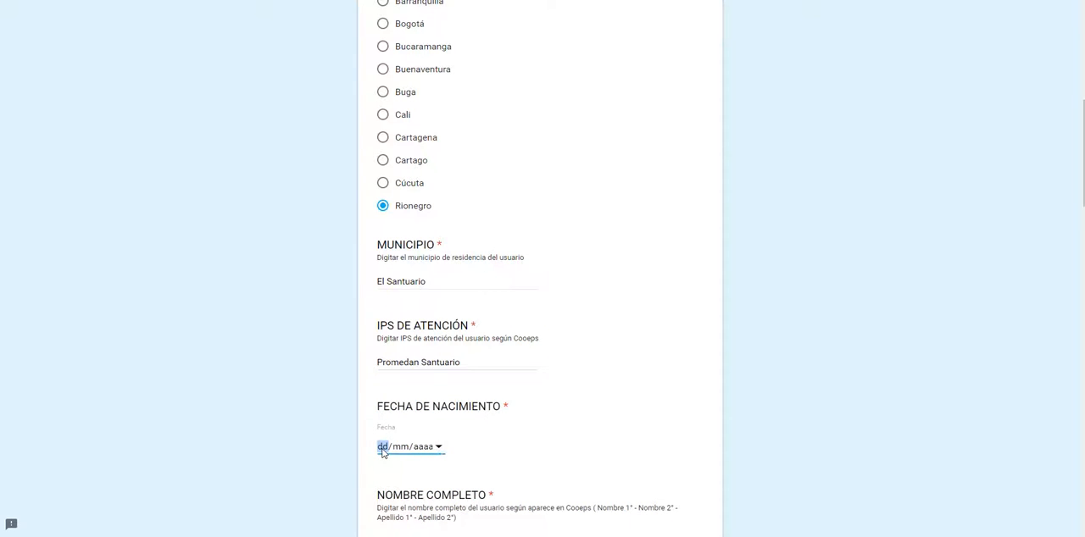
pyautogui.write('01/')
pyautogui.write('01/000')
pyautogui.write('1/11991')
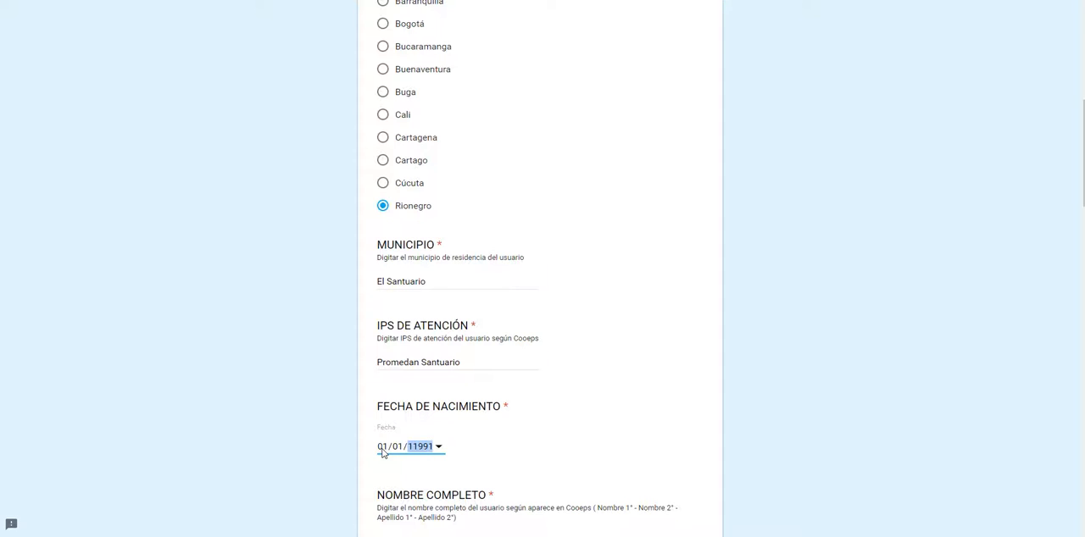
pyautogui.press('BackSpace')
pyautogui.write('1991')
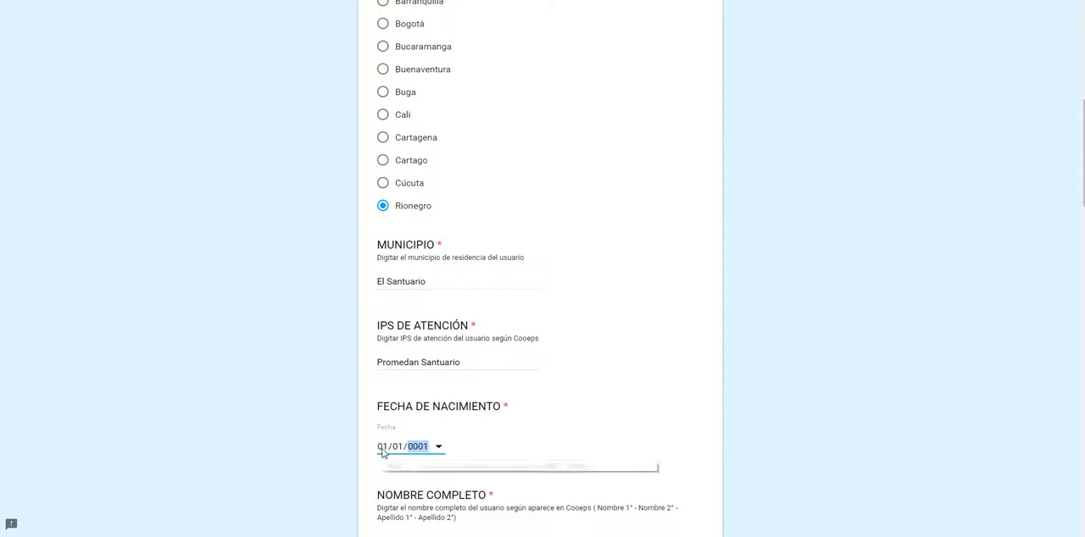
# Step: Enter the respondent's full name and choose CC as the identity document type
pyautogui.scroll(-2, 390, 447)
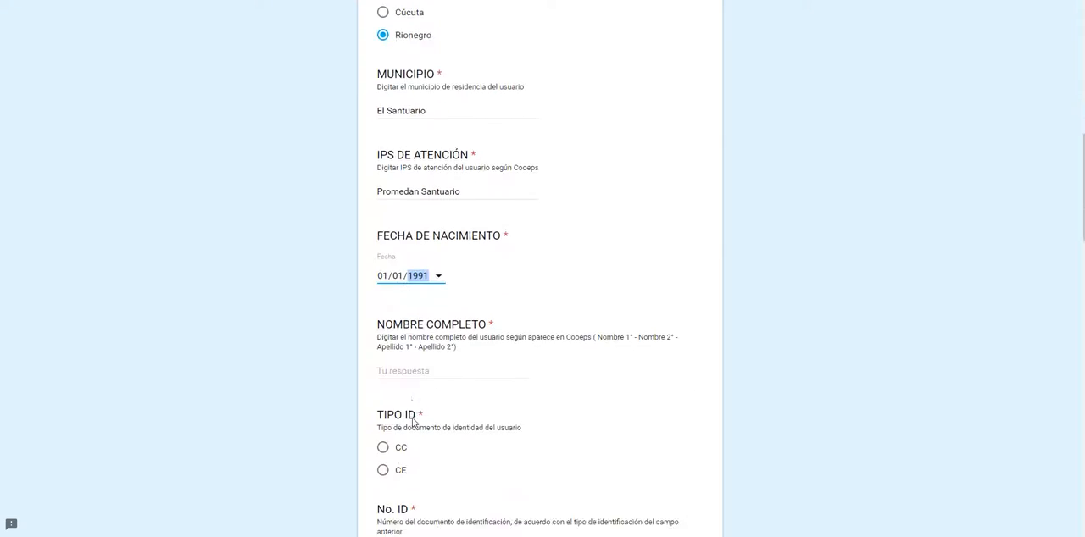
pyautogui.click(420, 380)
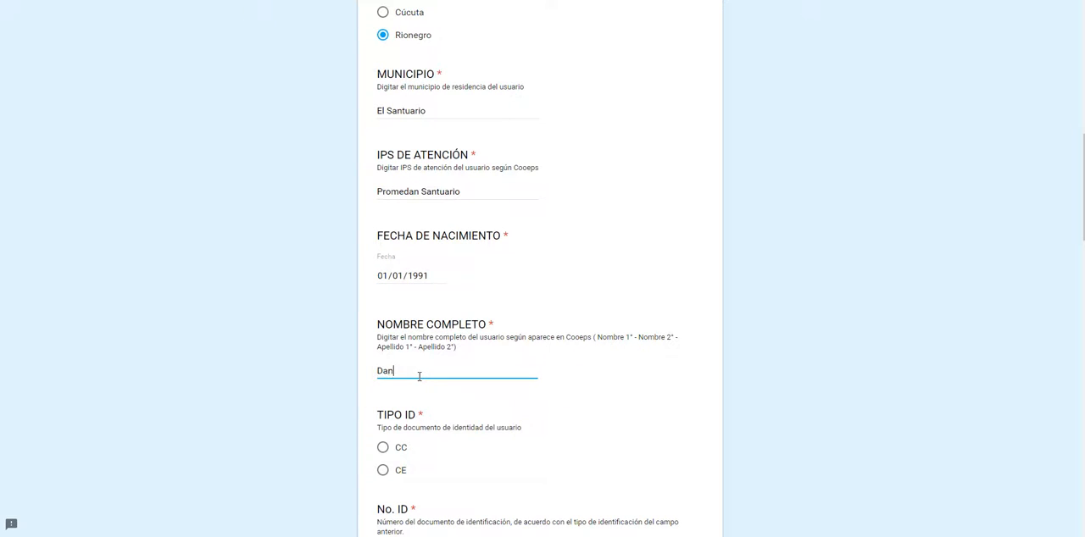
pyautogui.click(400, 449)
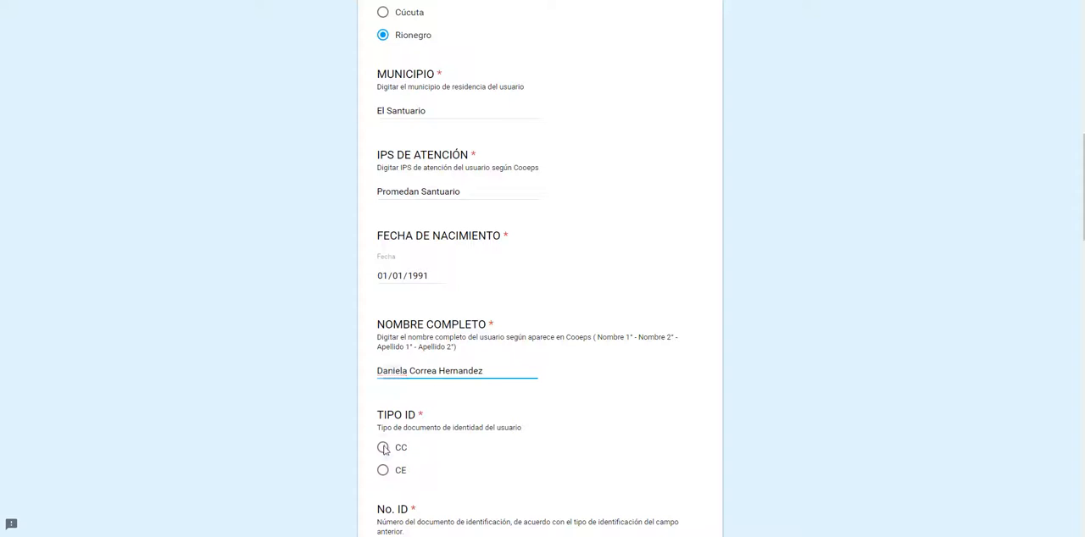
# Step: Enter the respondent's identification number under No. ID
pyautogui.scroll(-2, 344, 436)
pyautogui.click(401, 388)
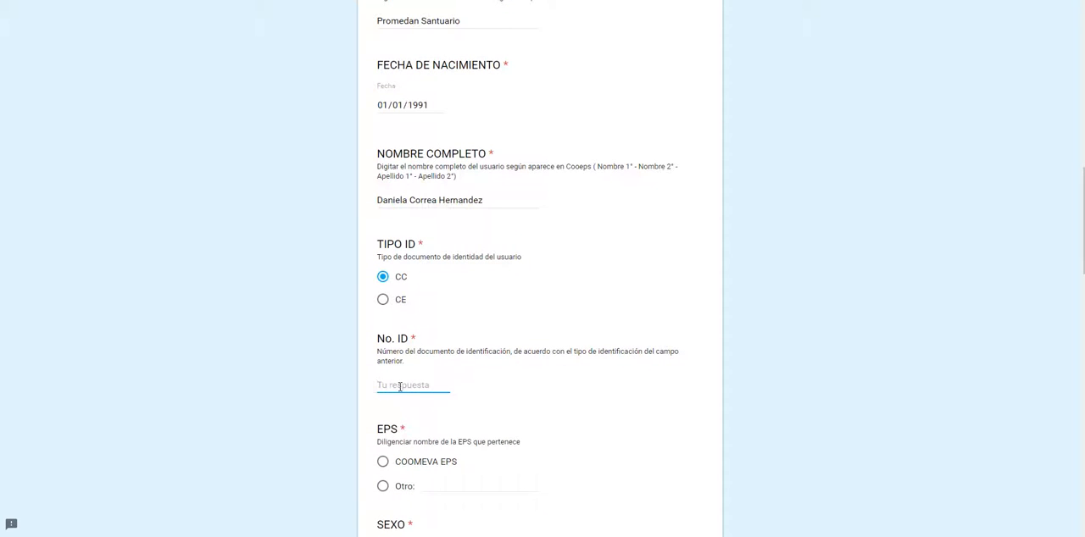
# Step: Choose COOMEVA EPS as the respondent's EPS and Mujer as the sex
pyautogui.scroll(-2, 293, 391)
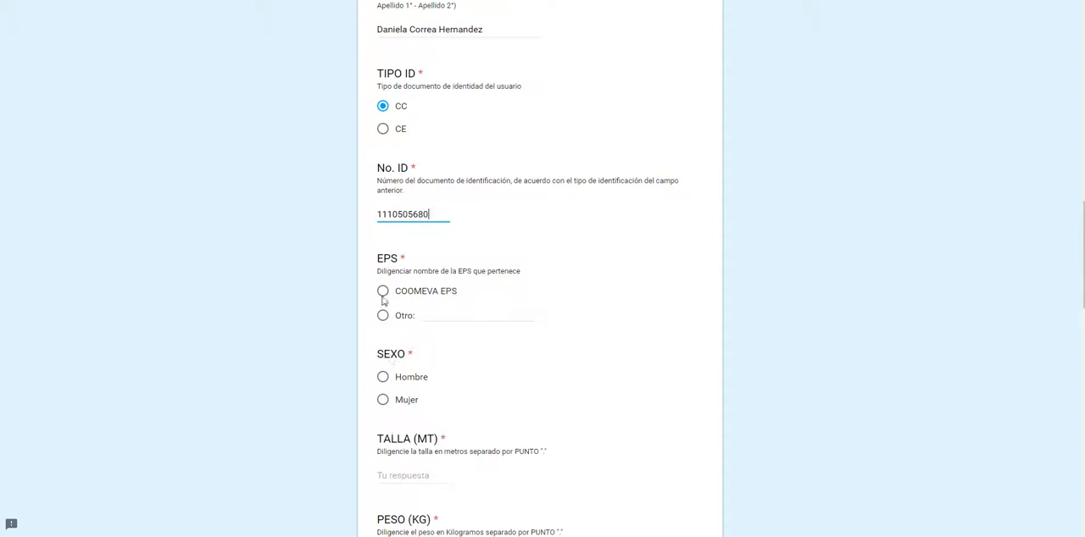
pyautogui.click(382, 296)
pyautogui.scroll(-3, 347, 334)
pyautogui.click(383, 285)
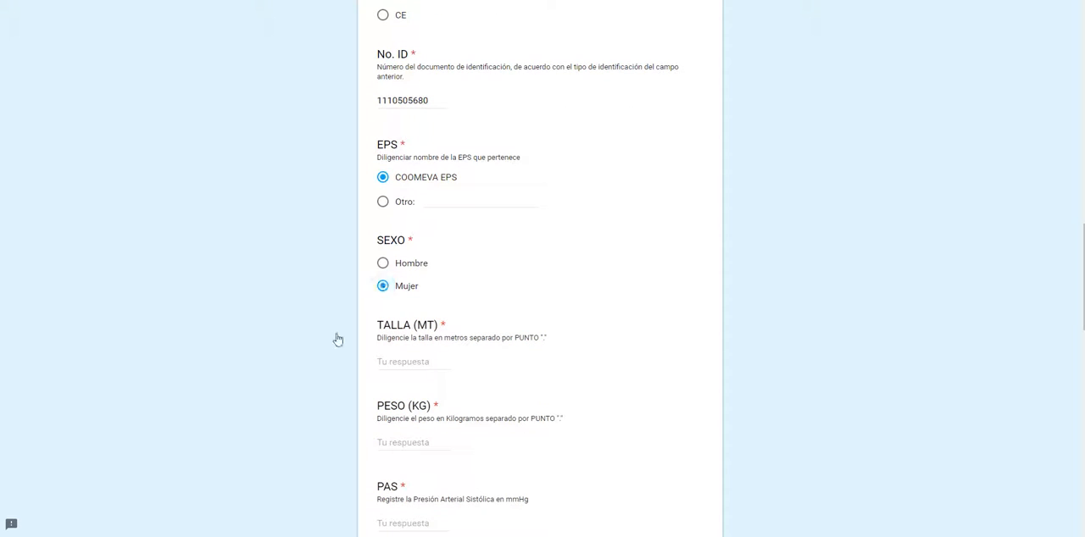
# Step: Enter a height of 1.63 m and a weight of 80 kg for the respondent
pyautogui.click(380, 359)
pyautogui.write('1.63')
pyautogui.click(403, 442)
pyautogui.write('80')
# Step: Enter 100 mmHg as the systolic pressure (PAS) and move on to the diastolic pressure question
pyautogui.scroll(-3, 404, 441)
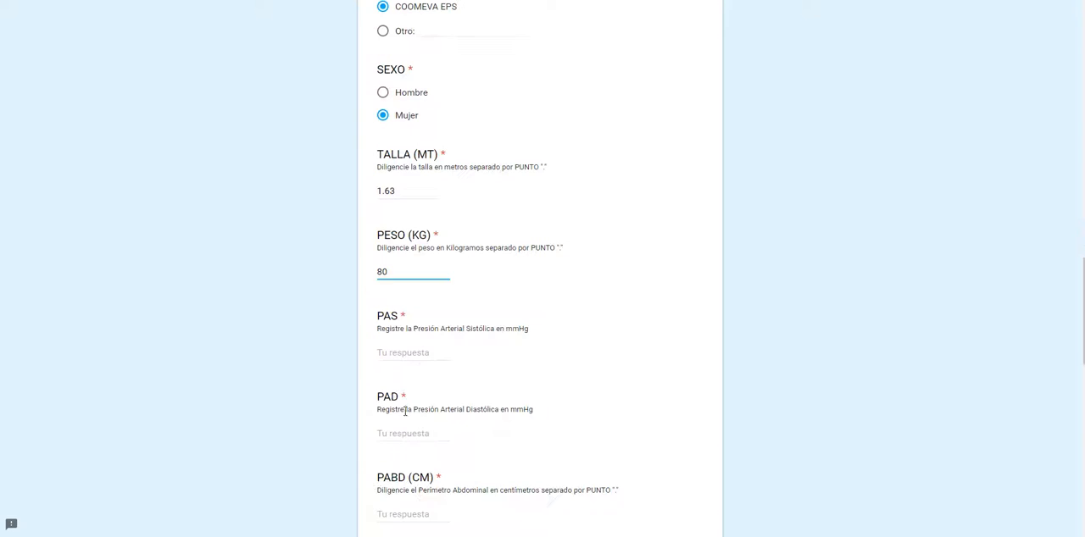
pyautogui.click(387, 347)
pyautogui.write('100')
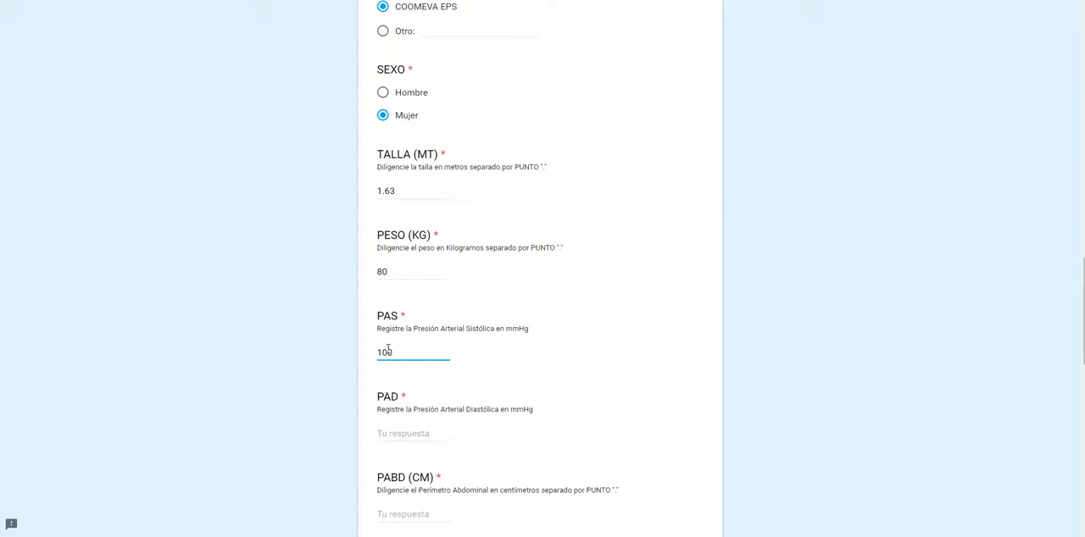
pyautogui.press('Tab')
# Step: Try 3 as the diastolic pressure (PAD) answer and clear it
pyautogui.write('3')
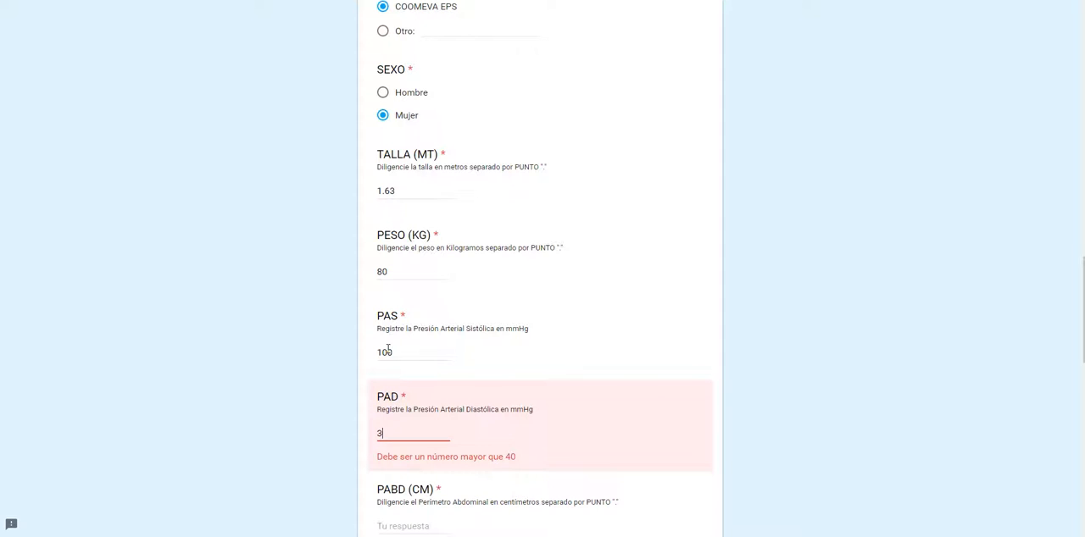
pyautogui.press('BackSpace')
pyautogui.write('3')
pyautogui.press('BackSpace')
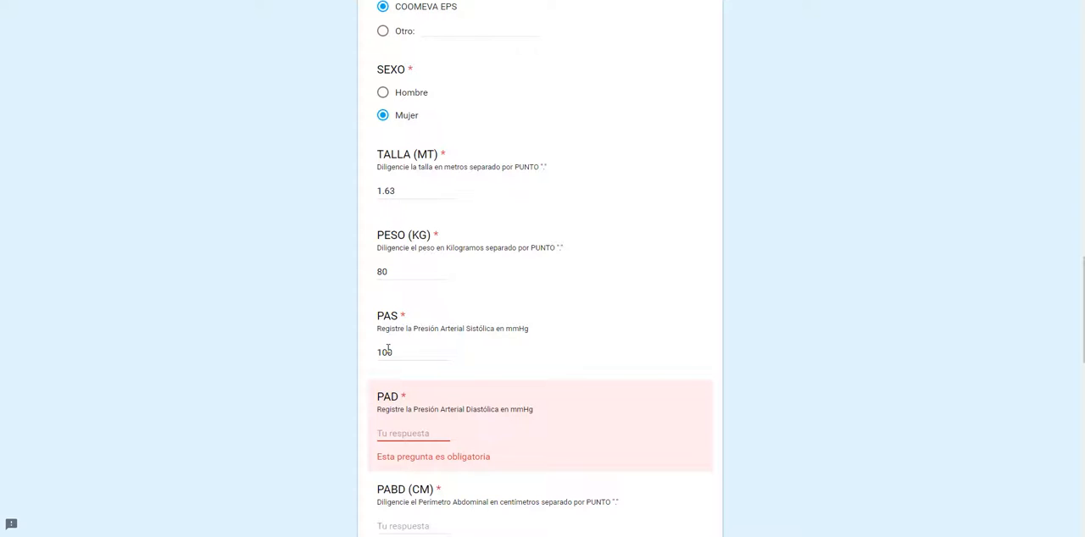
# Step: Enter 80 mmHg as the diastolic pressure (PAD) and 90 cm as the abdominal perimeter (PABD)
pyautogui.write('80')
pyautogui.scroll(-3, 379, 356)
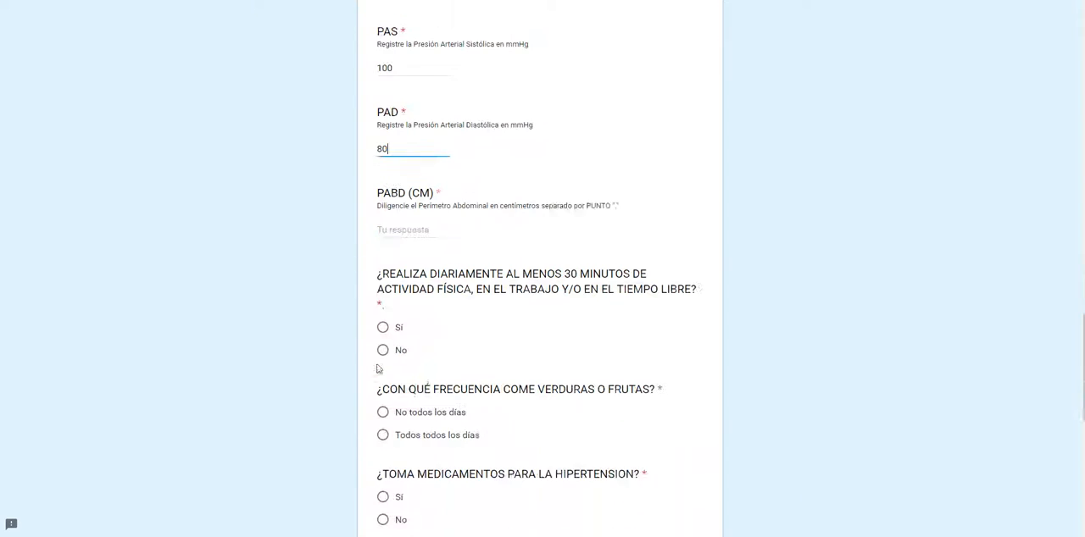
pyautogui.click(398, 234)
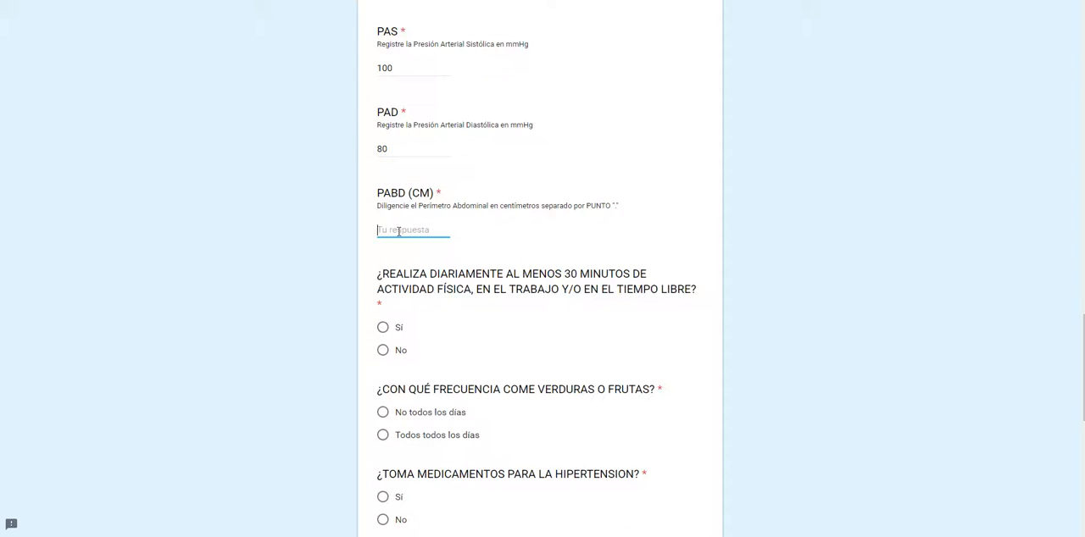
pyautogui.write('90')
# Step: Answer Sí for daily physical activity, Todos todos los días for vegetables or fruit, and No for hypertension medication
pyautogui.scroll(-2, 364, 276)
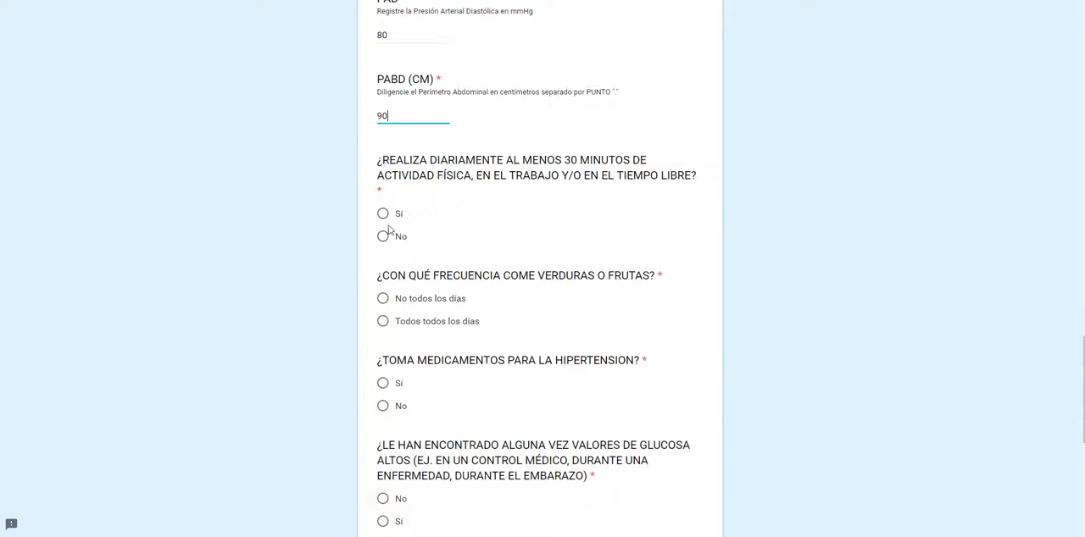
pyautogui.click(382, 213)
pyautogui.click(382, 323)
pyautogui.scroll(-2, 351, 378)
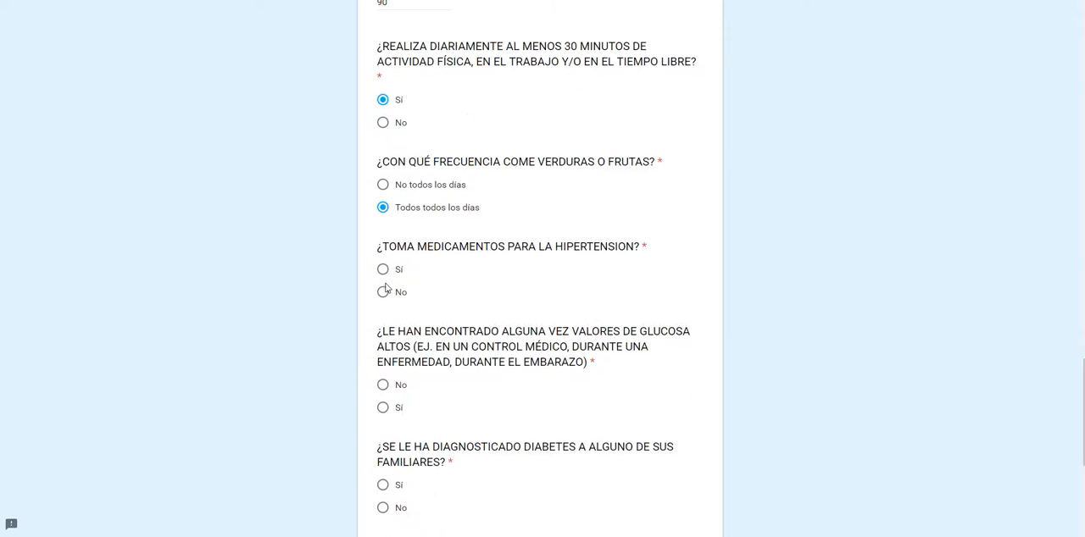
pyautogui.click(383, 292)
# Step: Answer No to the high glucose question and No to diabetes diagnosed in relatives
pyautogui.scroll(-2, 351, 339)
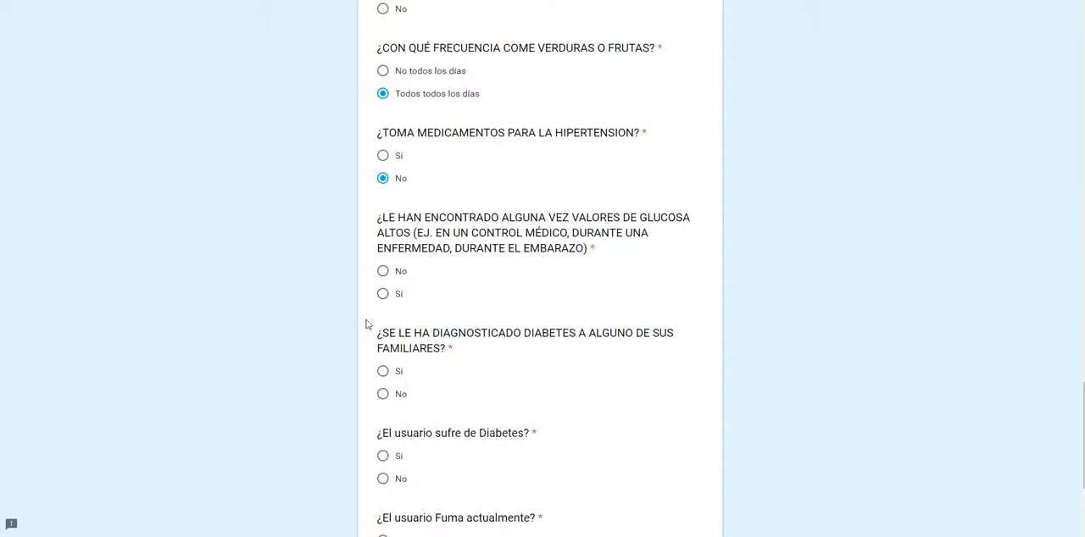
pyautogui.click(383, 272)
pyautogui.scroll(-1, 319, 320)
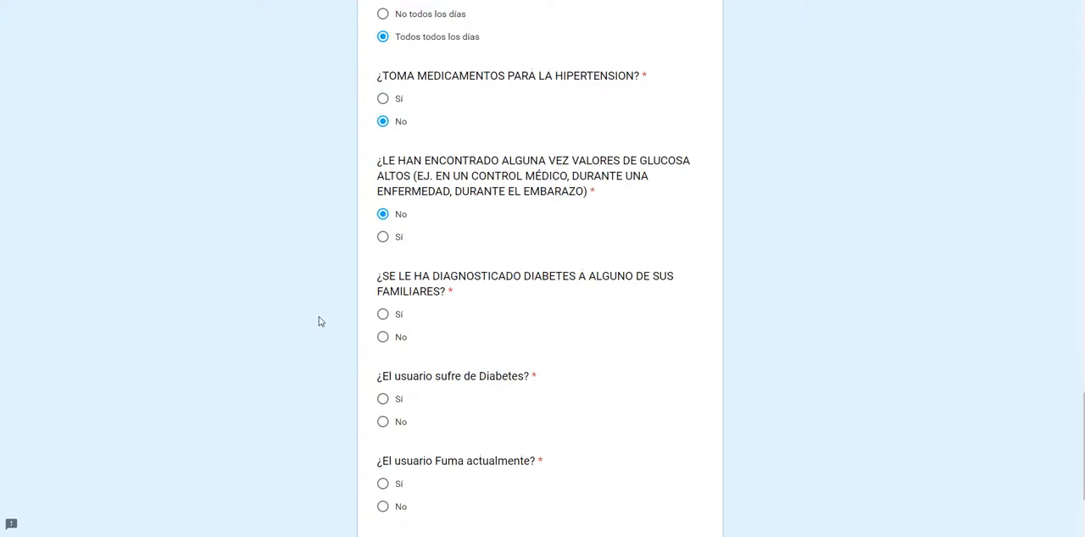
pyautogui.click(382, 337)
# Step: Answer No to suffering from diabetes and to currently smoking, and continue to the survey's next section
pyautogui.scroll(-3, 322, 382)
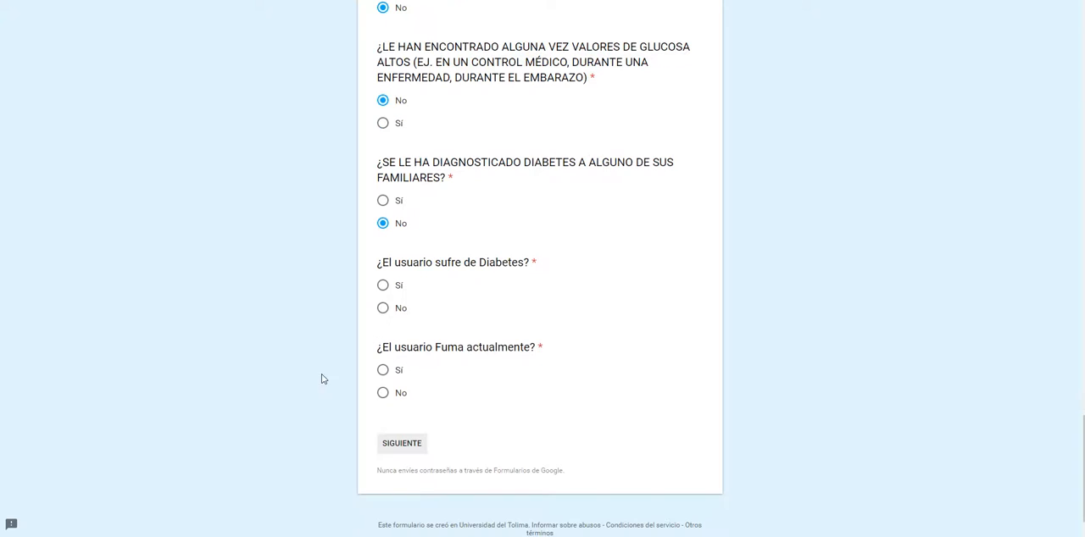
pyautogui.click(382, 309)
pyautogui.click(382, 393)
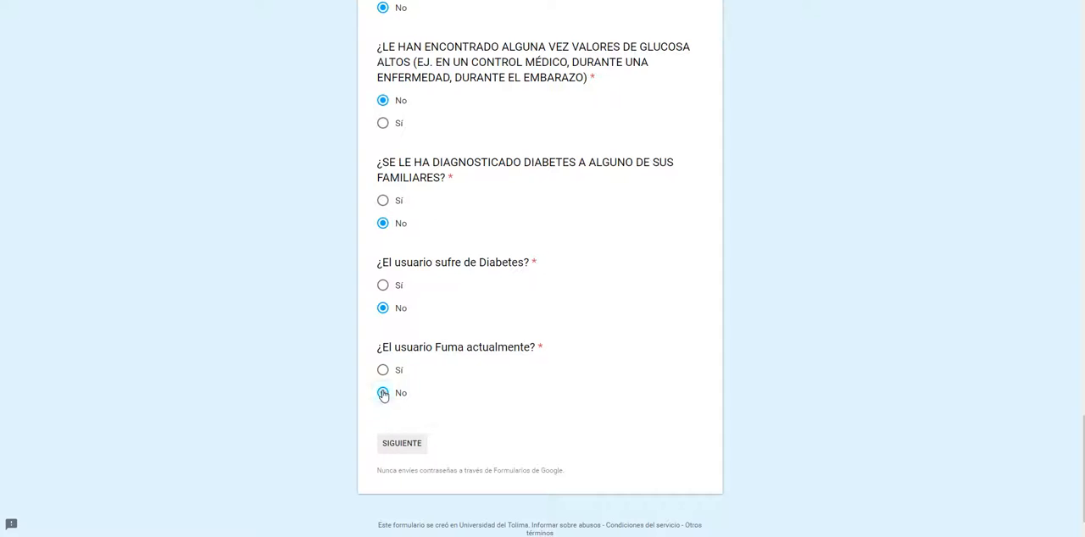
pyautogui.click(413, 449)
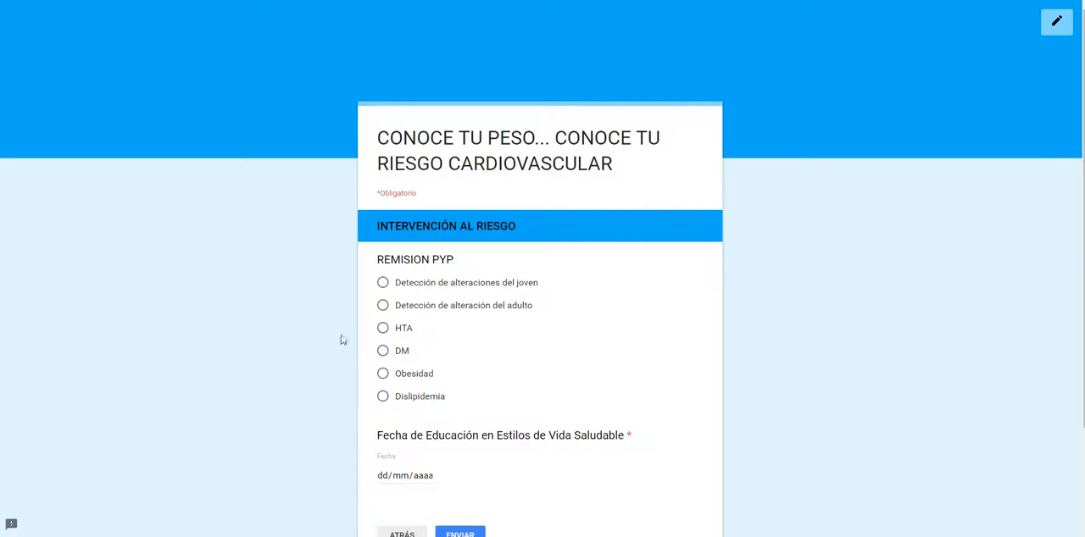
# Step: Choose Obesidad as the PYP referral, set the healthy lifestyle education date to 17/04/2017, and submit the response
pyautogui.scroll(-3, 205, 353)
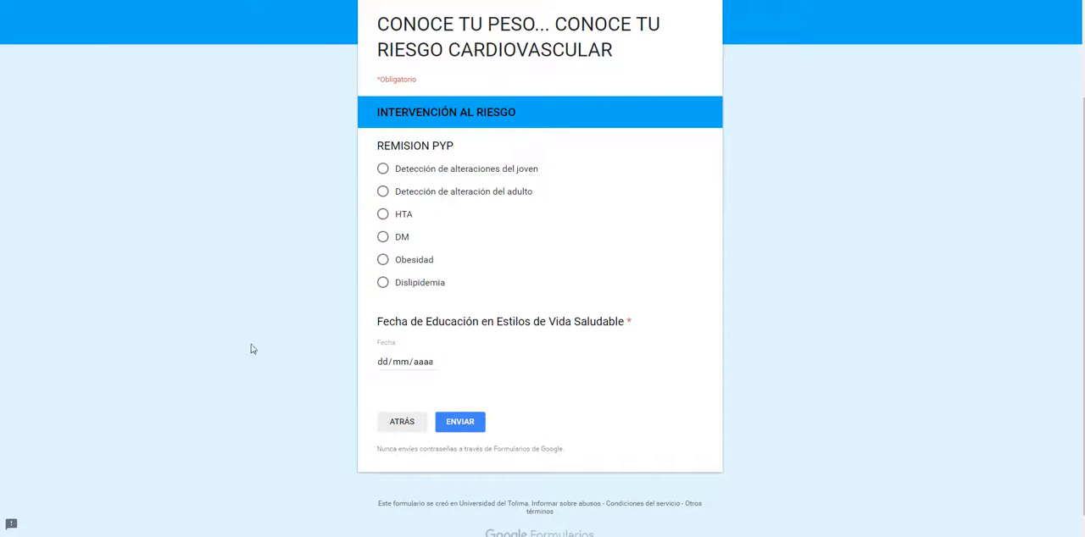
pyautogui.click(382, 260)
pyautogui.scroll(-1, 356, 332)
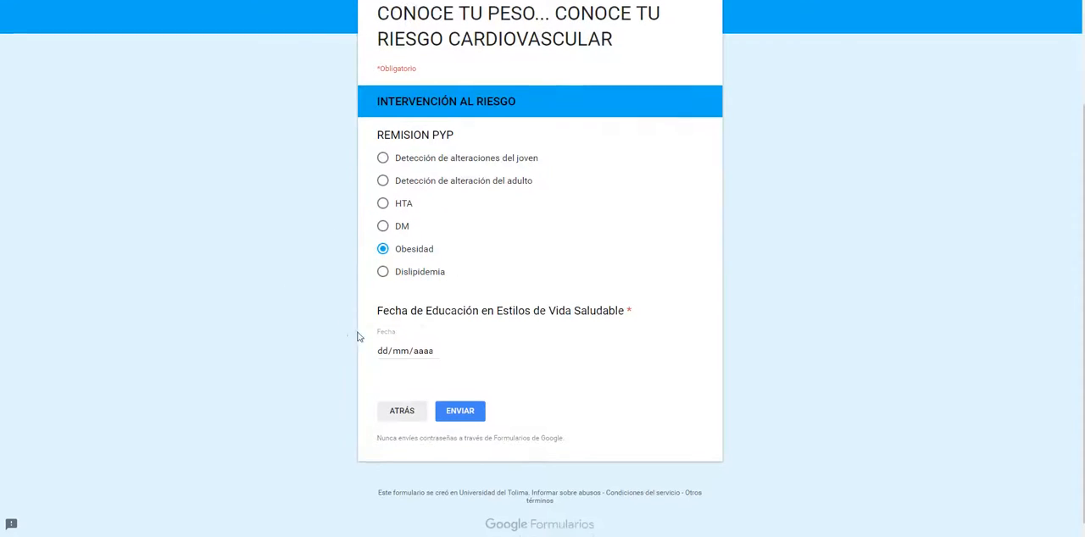
pyautogui.click(383, 343)
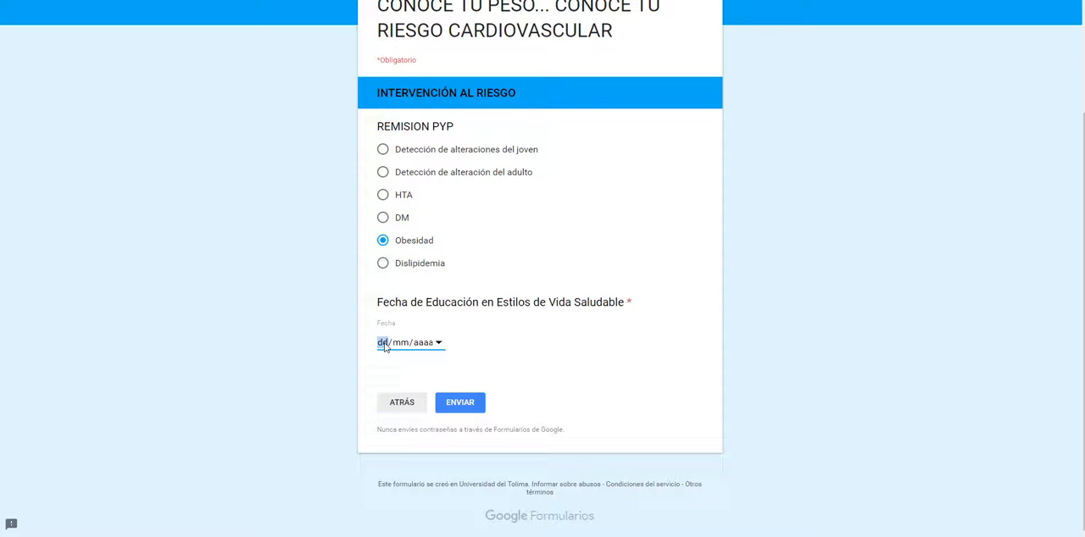
pyautogui.click(439, 342)
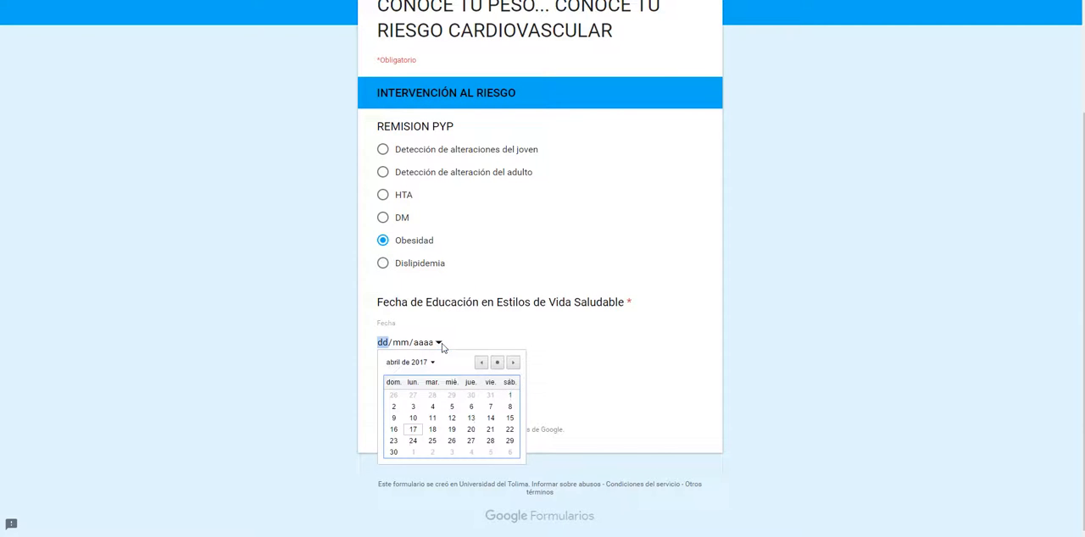
pyautogui.click(414, 430)
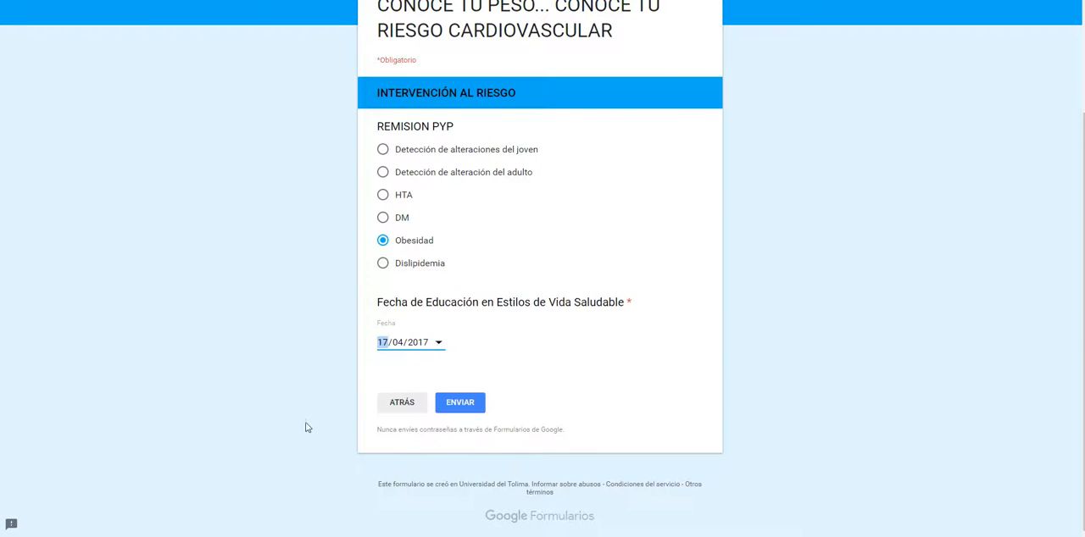
pyautogui.click(473, 403)
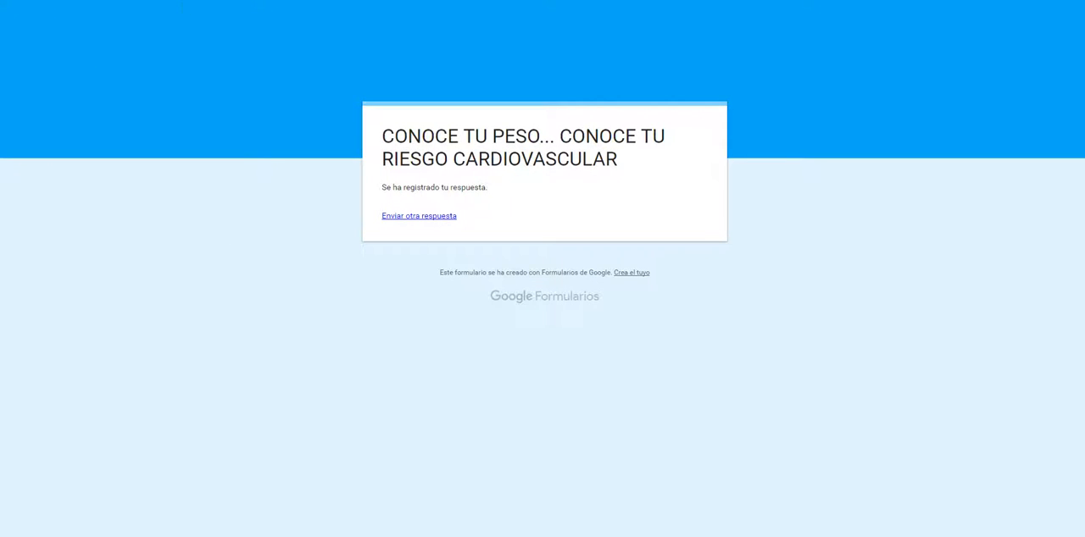
pyautogui.click(296, 534)
pyautogui.click(637, 317)
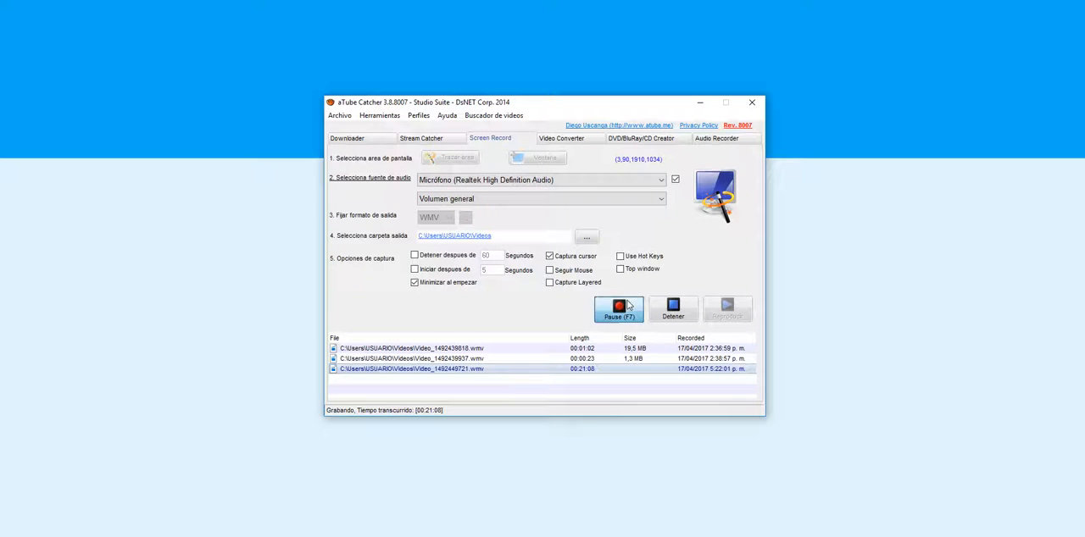
pyautogui.click(259, 314)
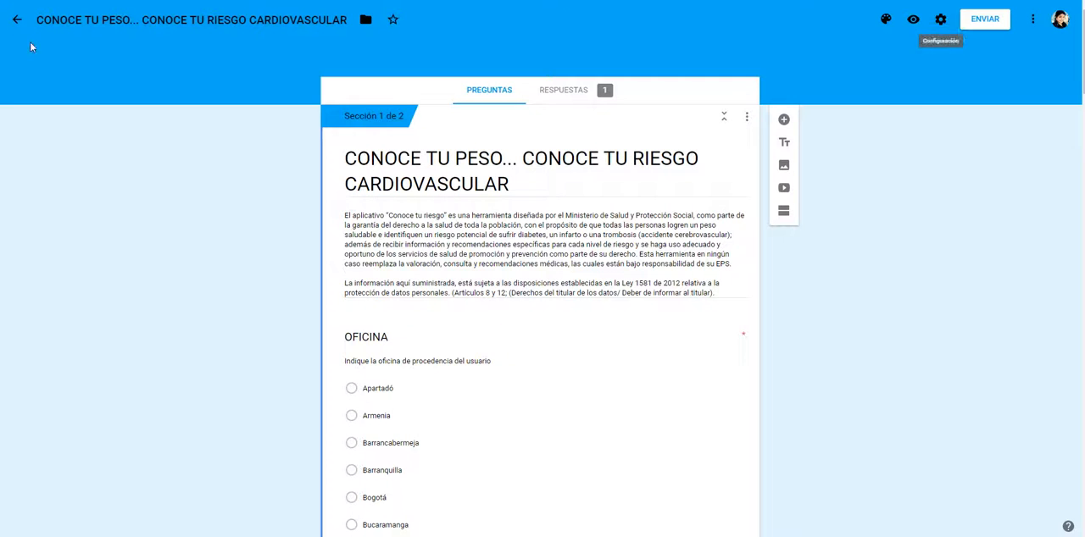
# Step: Return to the list of recent forms and reopen the cardiovascular risk survey in the editor
pyautogui.click(497, 92)
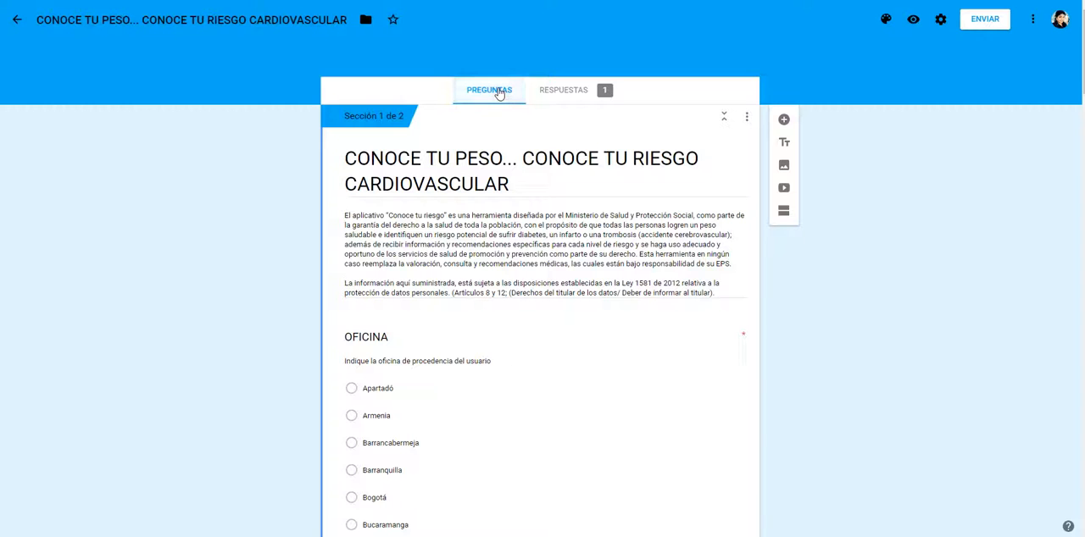
pyautogui.click(17, 20)
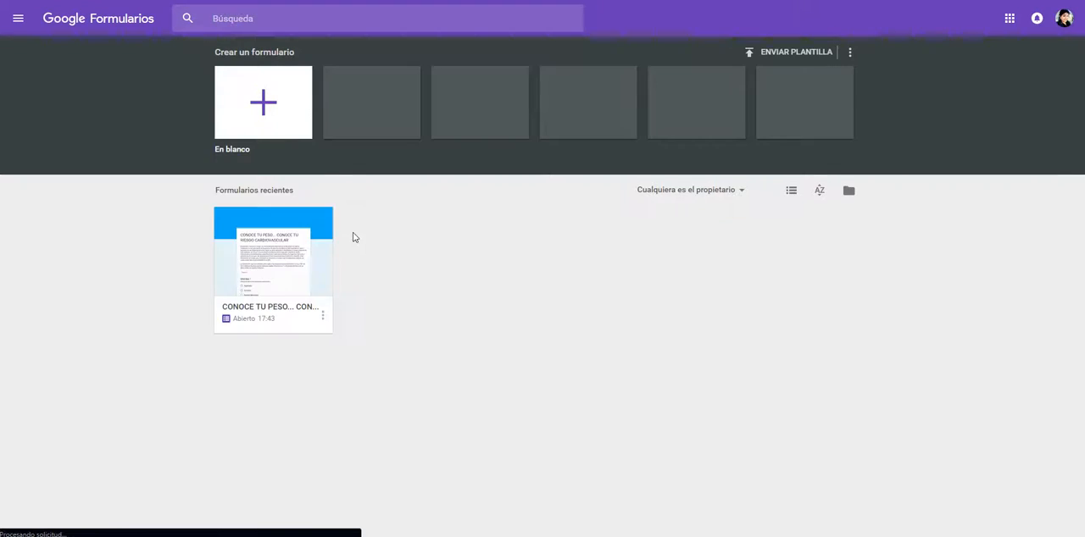
pyautogui.click(288, 260)
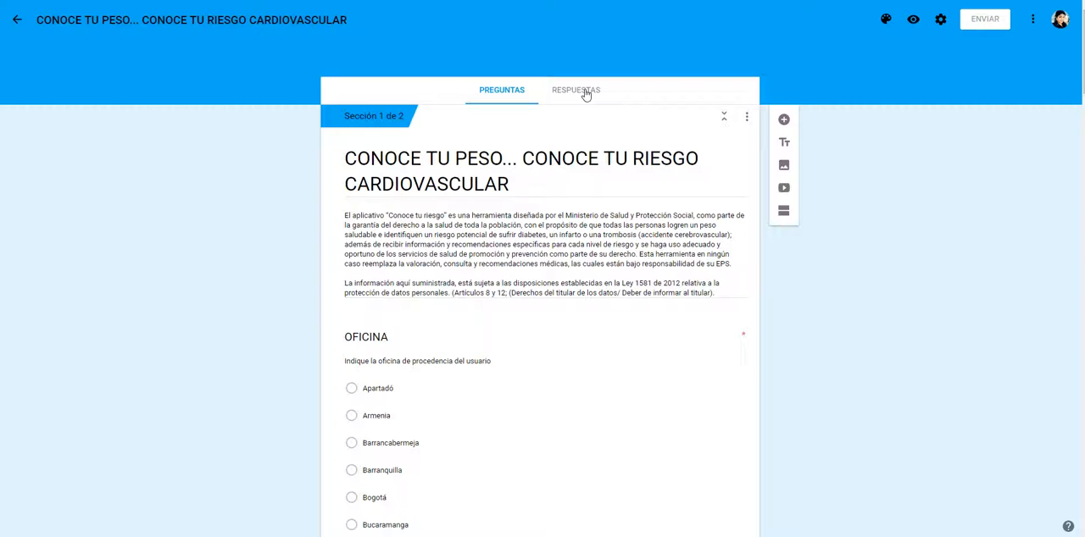
# Step: Open the survey's collected responses, view the individual response, and switch back to the summary view
pyautogui.click(584, 94)
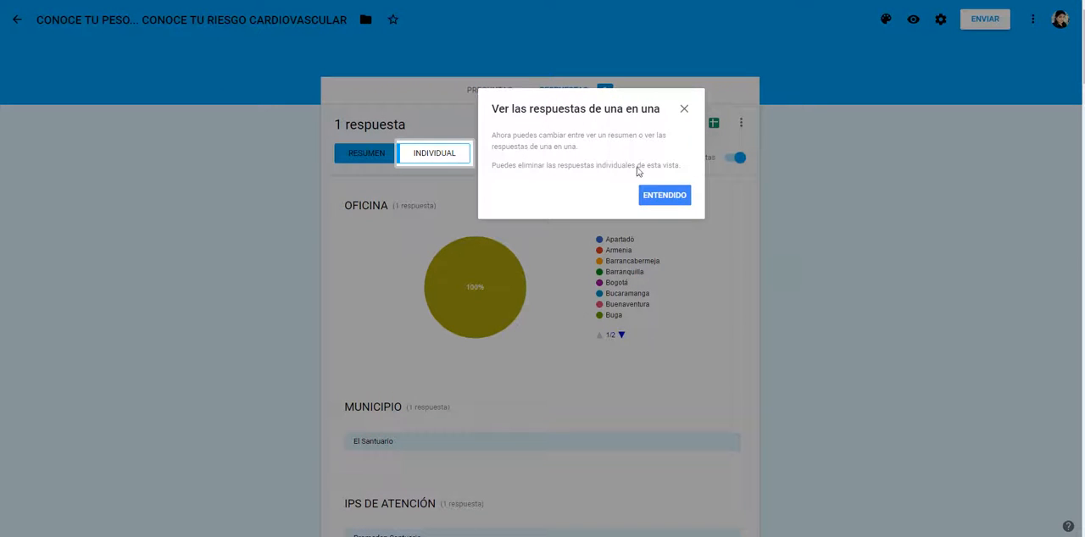
pyautogui.click(653, 195)
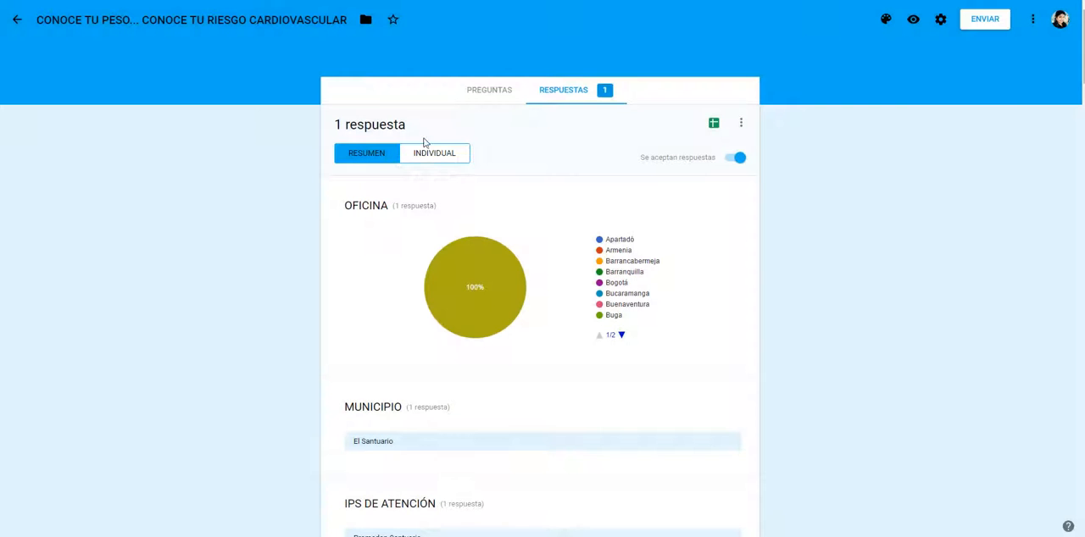
pyautogui.click(418, 157)
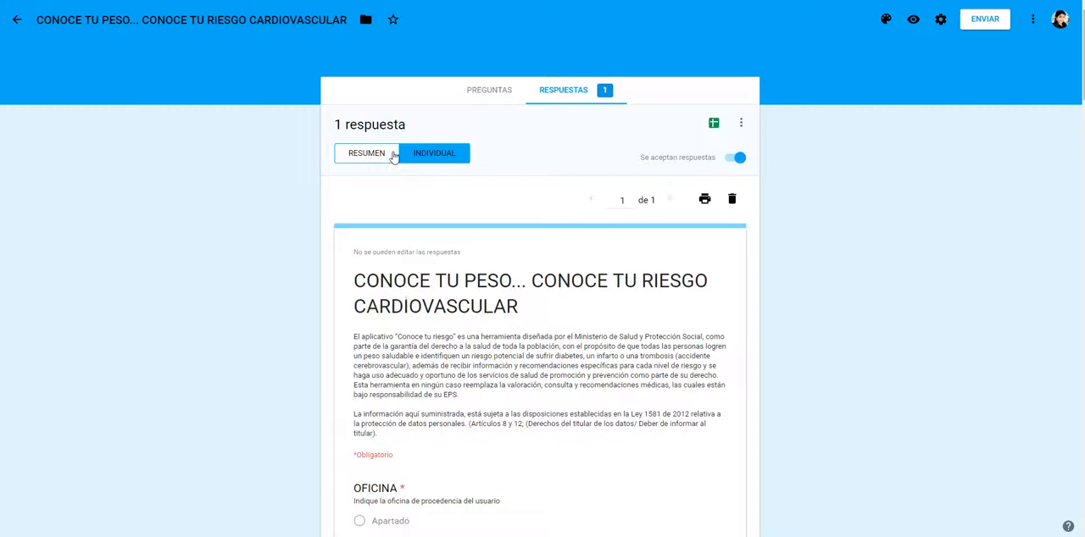
pyautogui.click(383, 159)
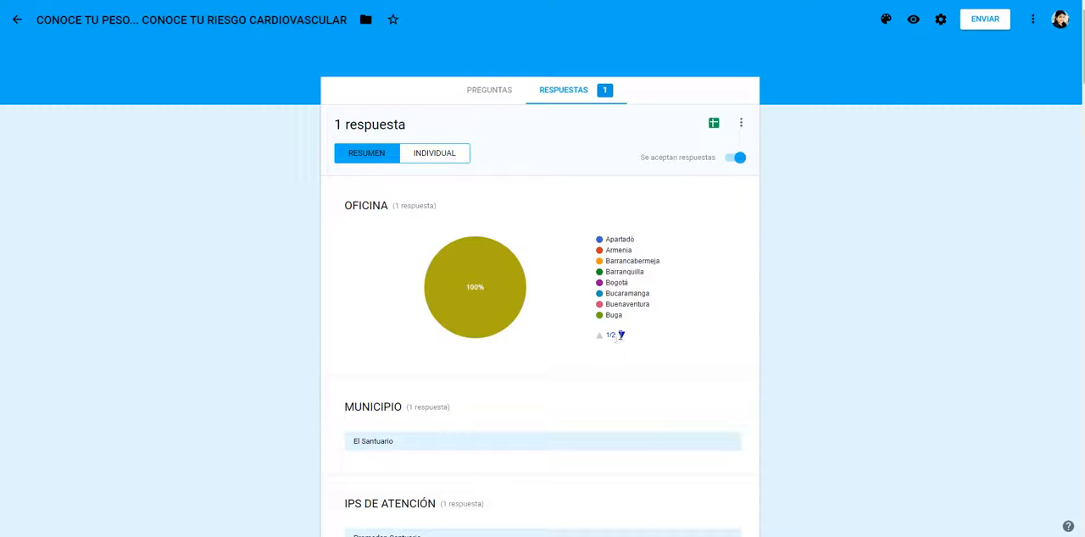
# Step: Create a new spreadsheet linked to the survey's responses, keeping the suggested name, and return to the form's response summary
pyautogui.click(716, 124)
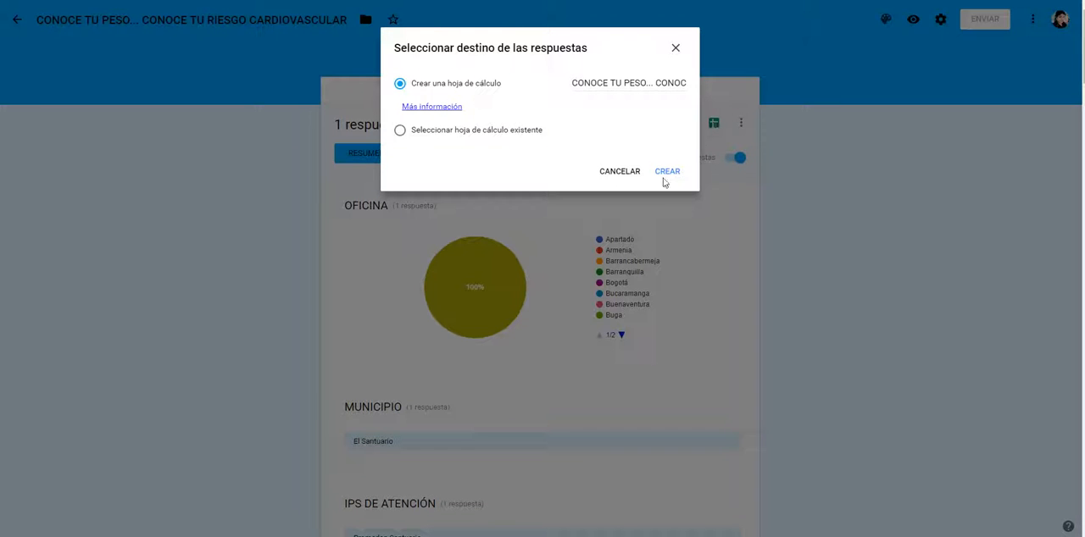
pyautogui.click(666, 175)
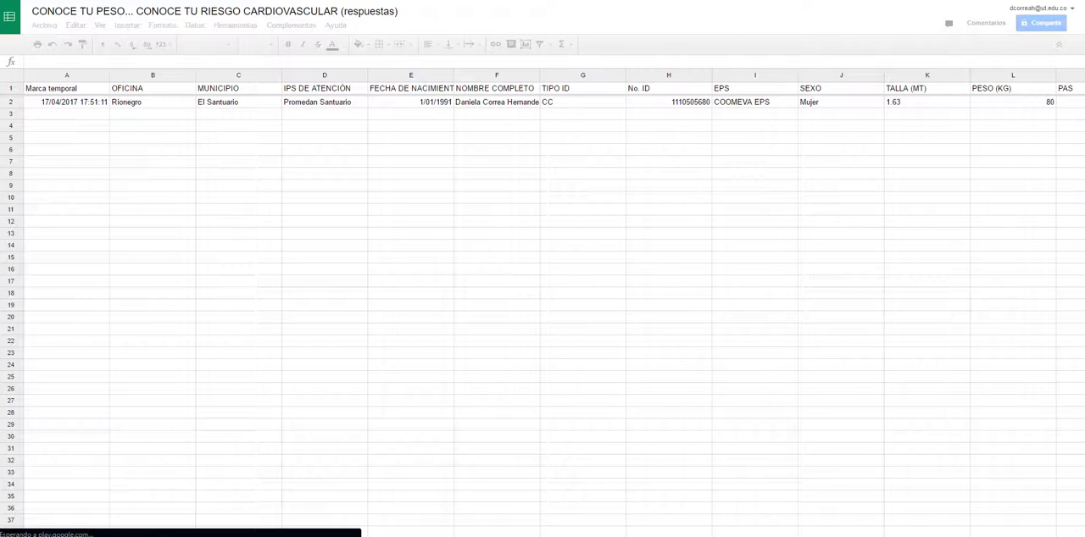
pyautogui.hotkey('ctrl', 'shift', 'Tab')
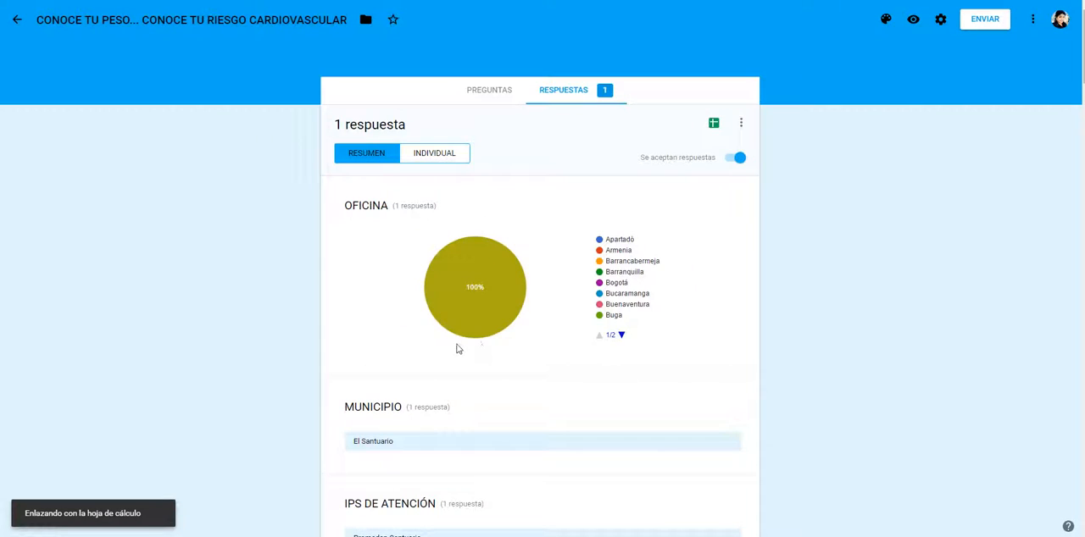
# Step: Examine the response summary for every question, from OFICINA through the healthy lifestyle education date, and return to its beginning
pyautogui.scroll(-4, 1081, 141)
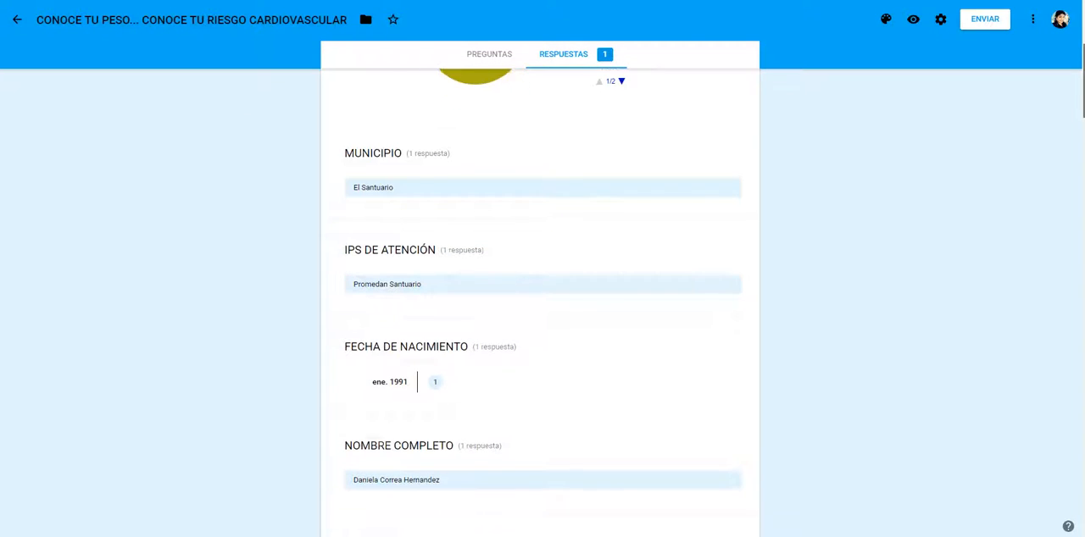
pyautogui.scroll(-5, 1082, 188)
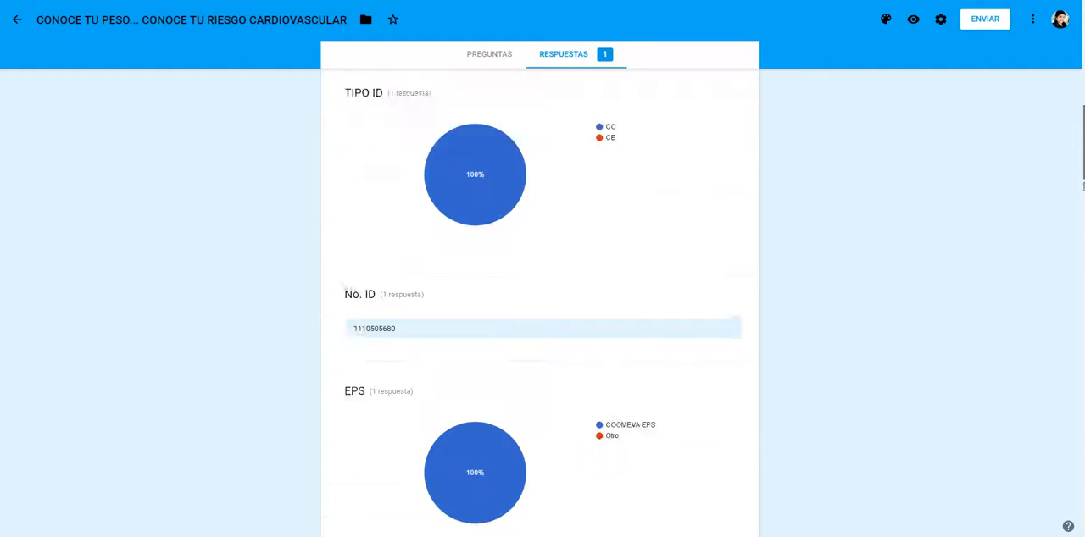
pyautogui.scroll(-11, 1082, 188)
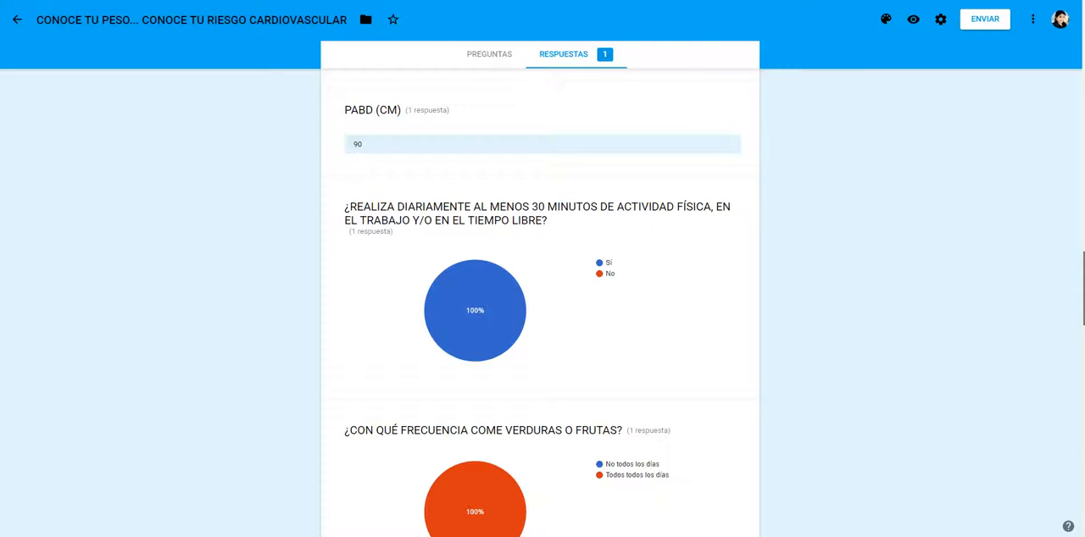
pyautogui.scroll(-1, 539, 297)
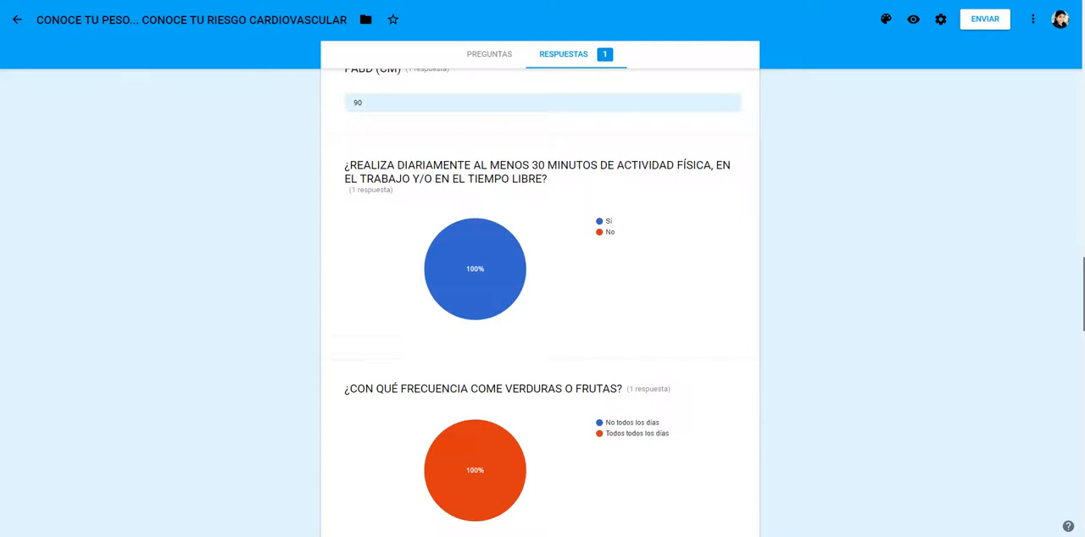
pyautogui.scroll(-6, 539, 296)
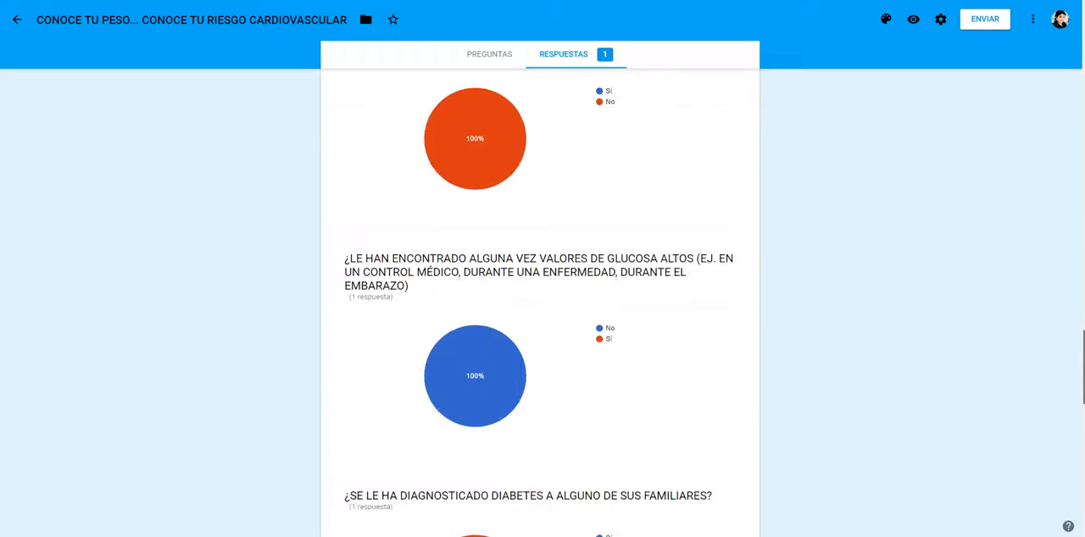
pyautogui.scroll(-8, 540, 297)
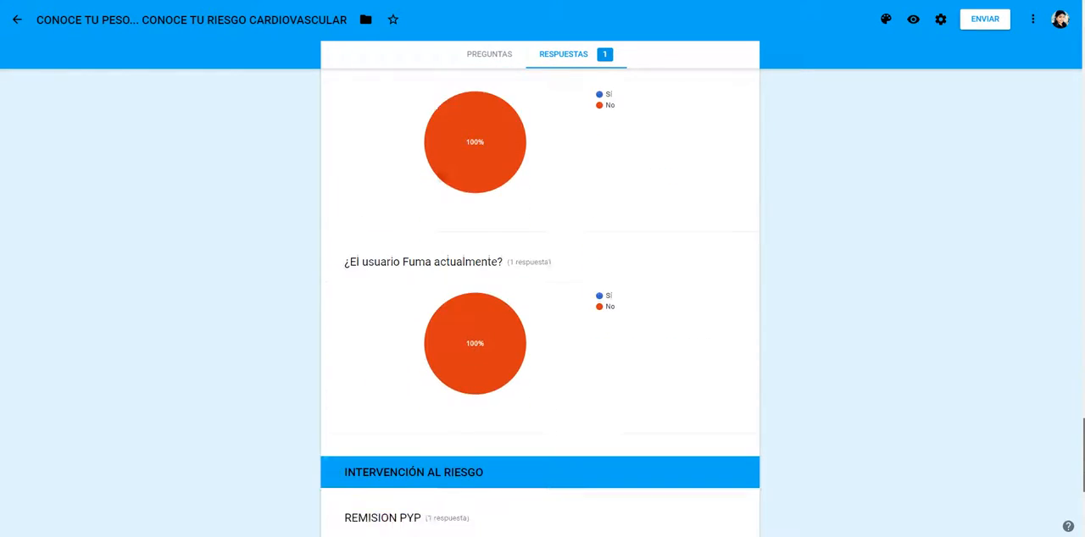
pyautogui.scroll(-3, 539, 297)
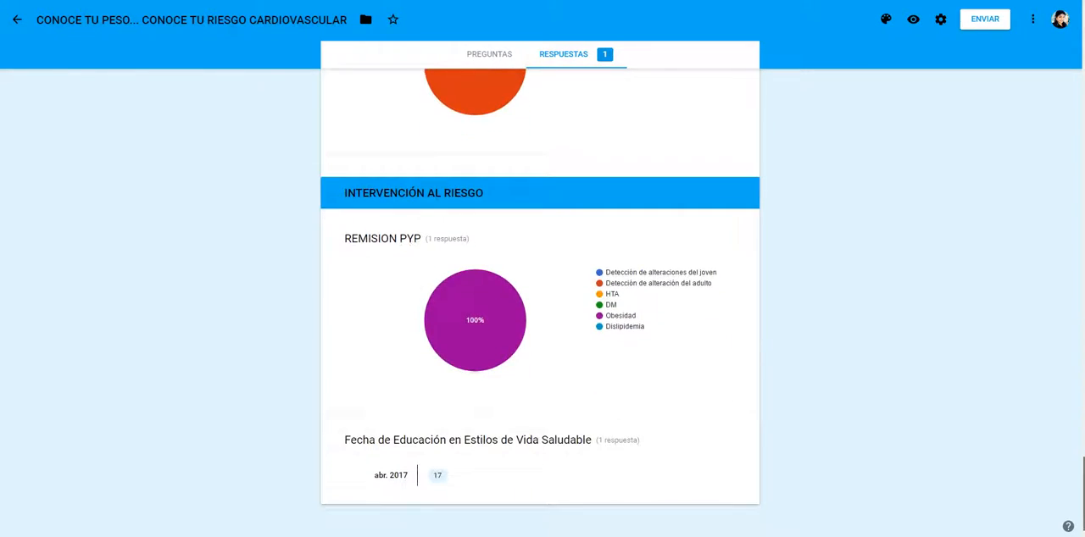
pyautogui.scroll(20, 540, 297)
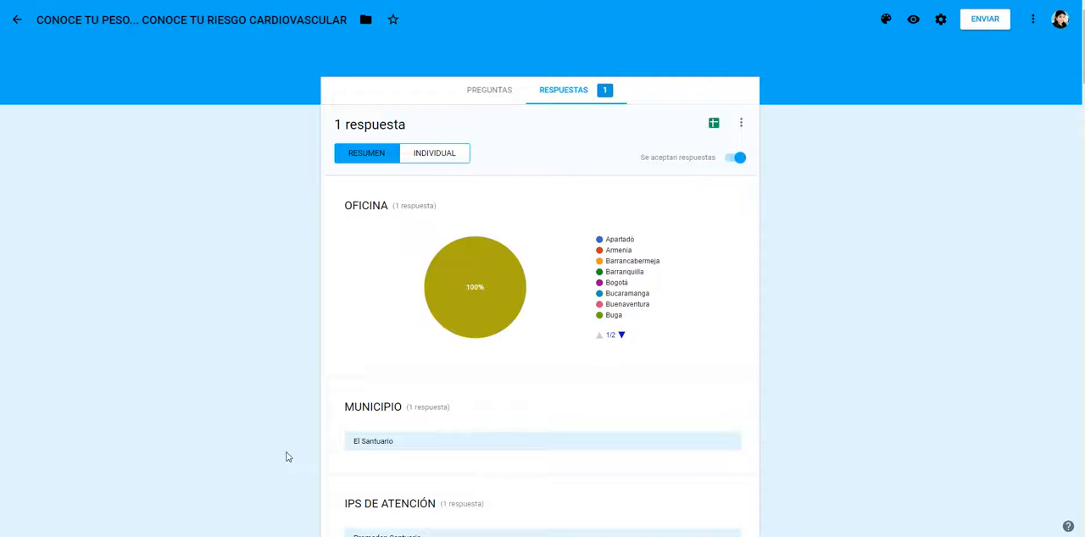
pyautogui.moveTo(206, 536)
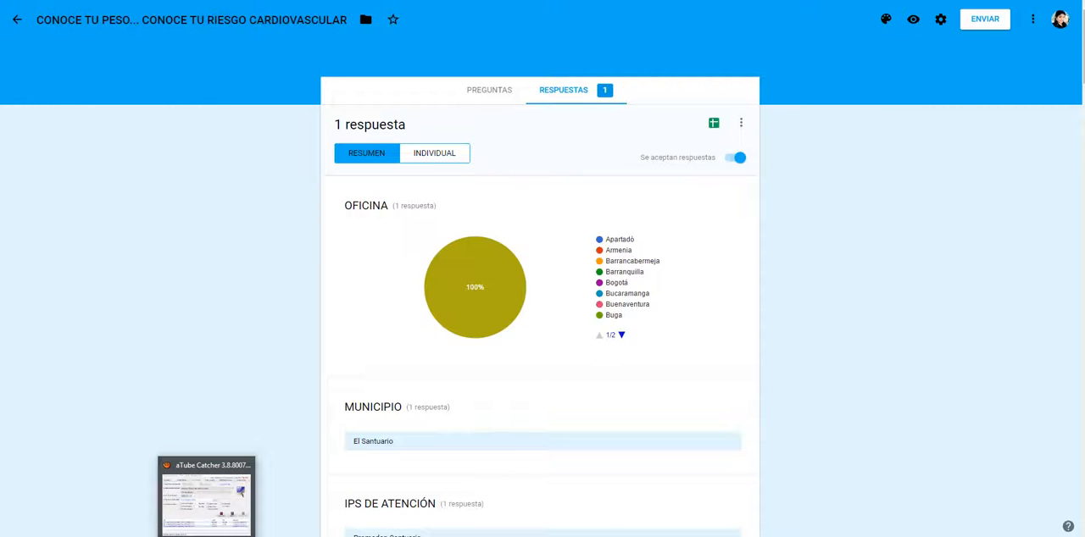